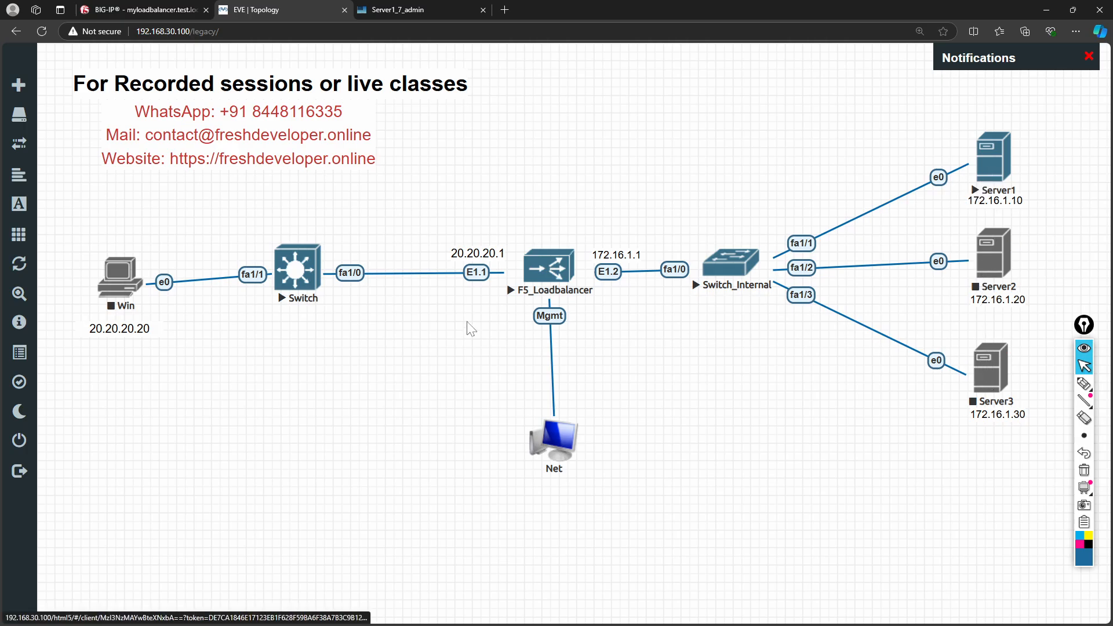
- Add a square custom shape with a black border to the EVE-NG topology
right_click(403, 360)
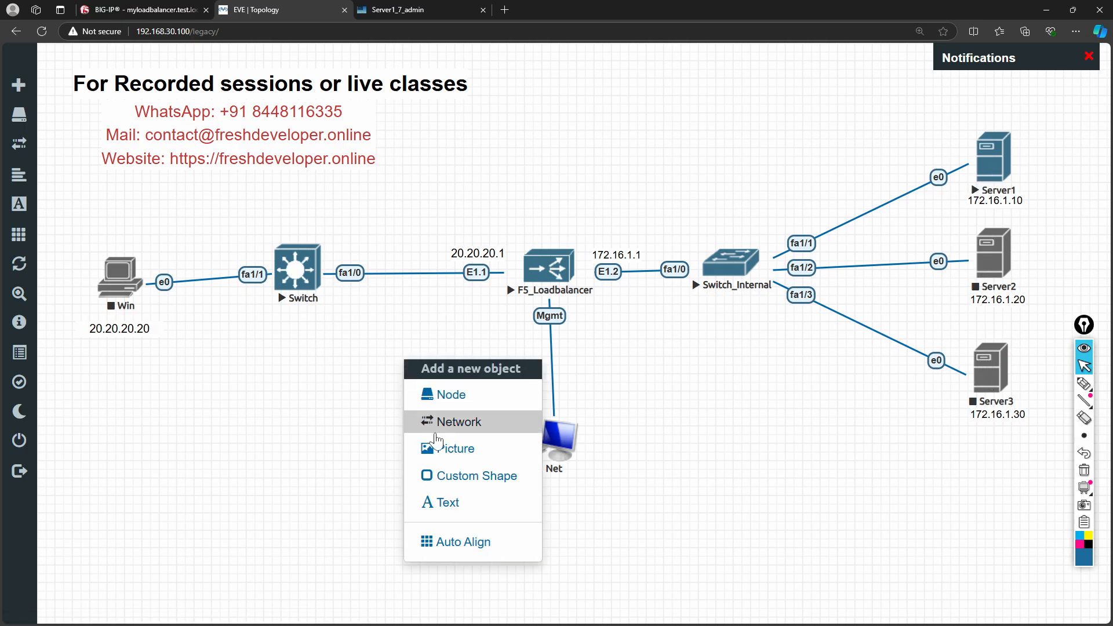
click(456, 479)
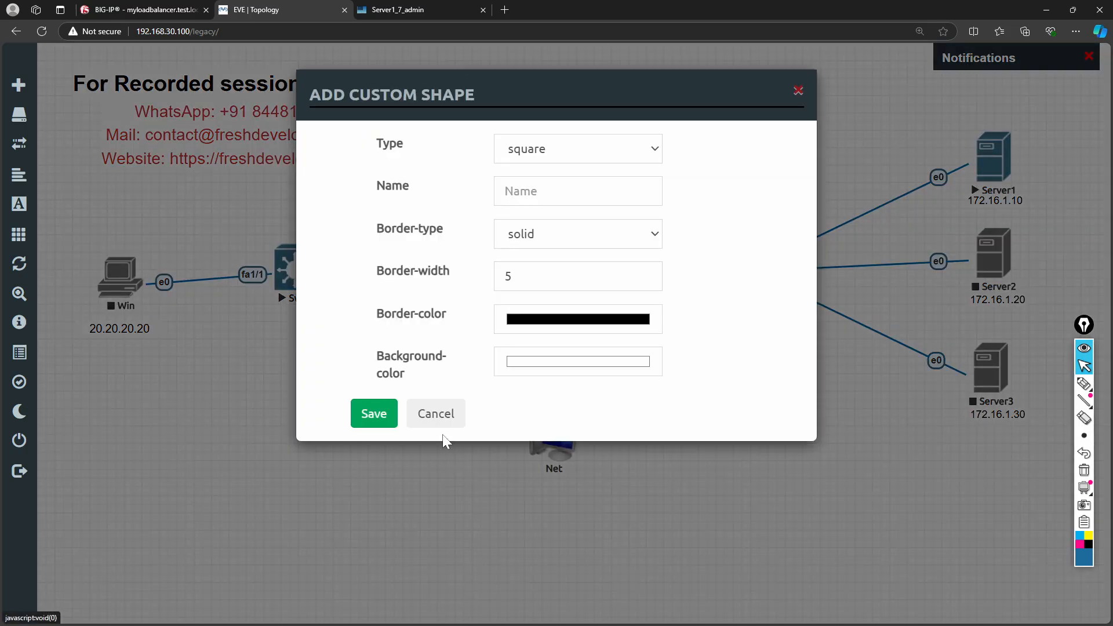
click(527, 326)
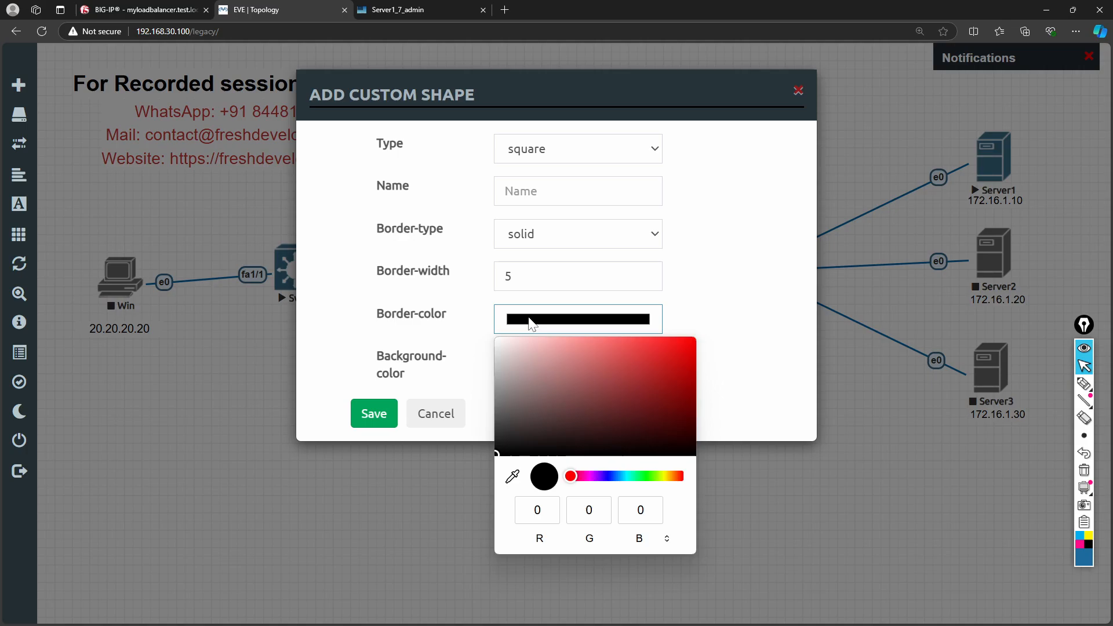
click(387, 283)
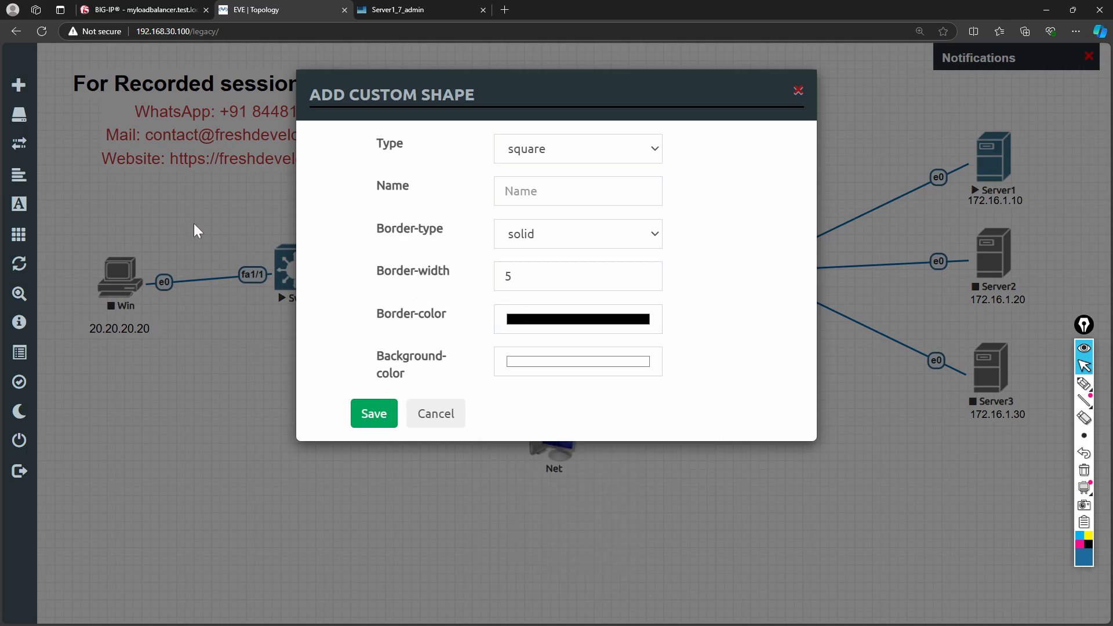
click(374, 415)
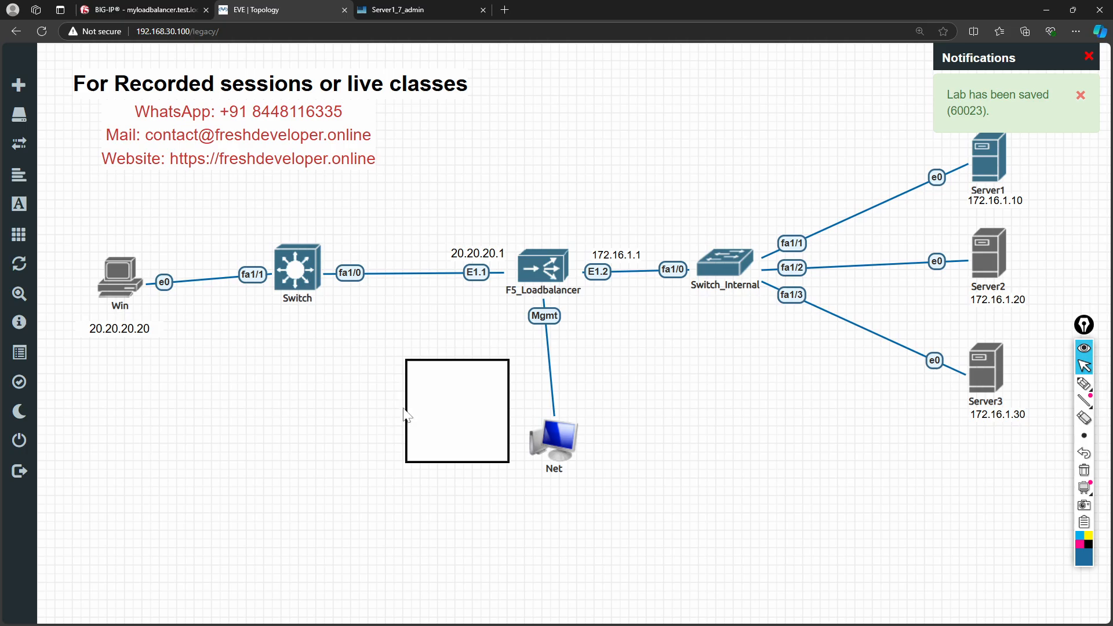
- Reposition and enlarge the square so it encloses the Win node and Switch
drag(437, 417, 437, 476)
drag(329, 432, 334, 468)
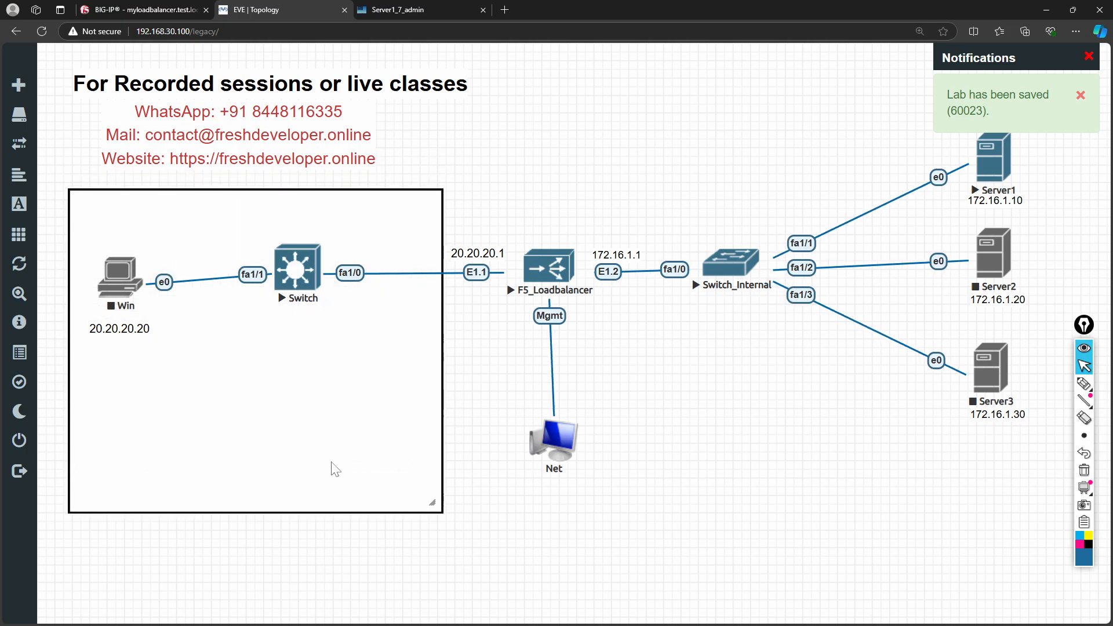
right_click(277, 441)
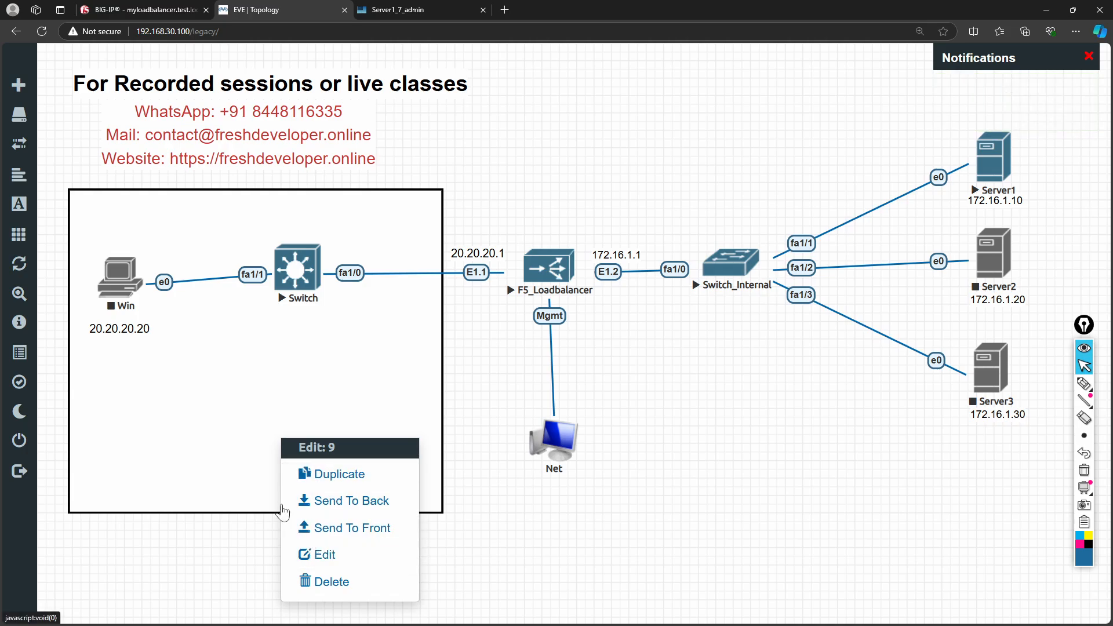
- Add an 'Internet' text label and place it inside the box near its bottom
right_click(218, 567)
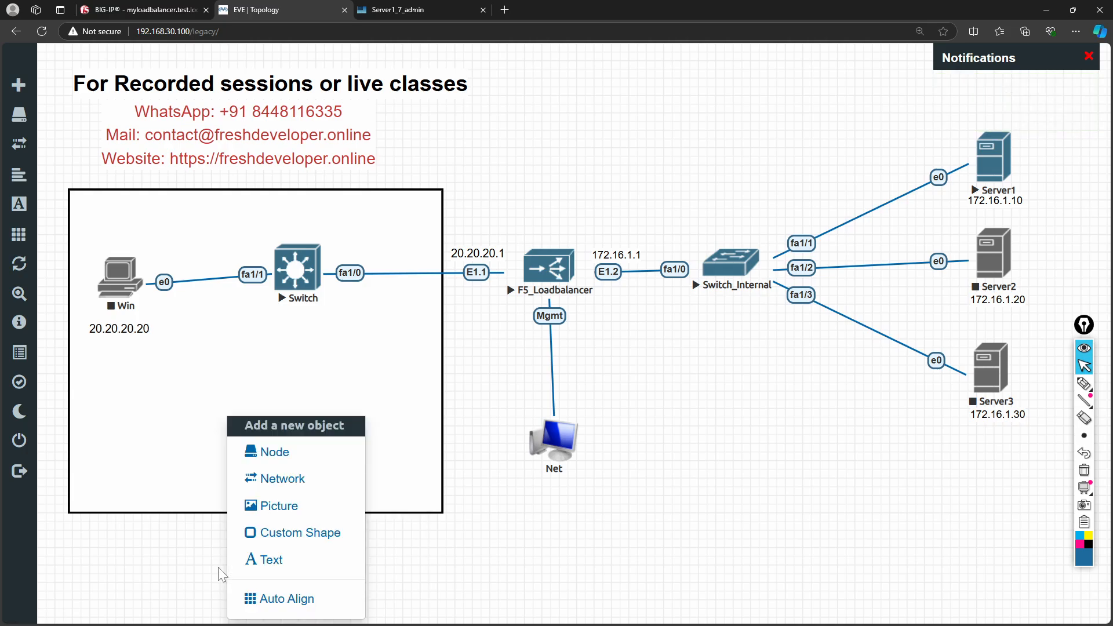
click(251, 557)
text(I)
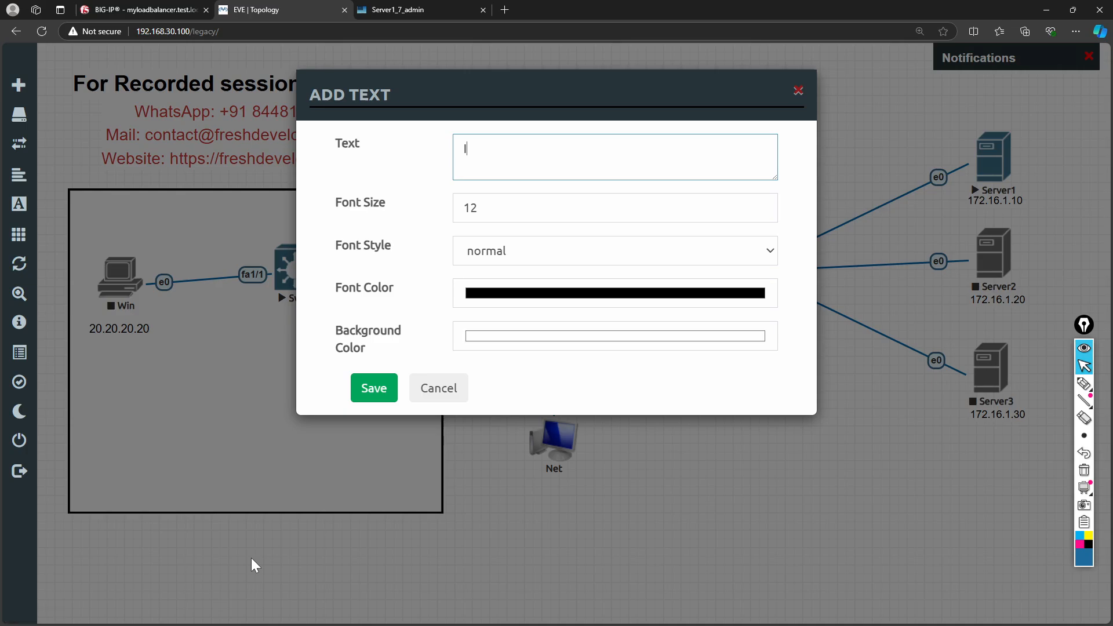
text(nternet)
click(371, 390)
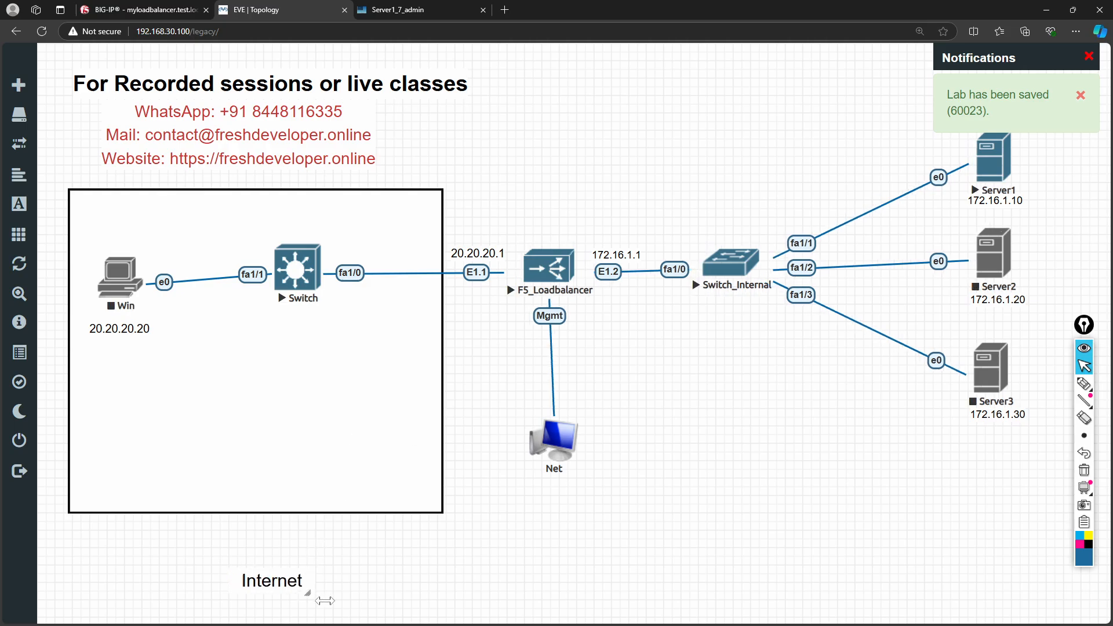
drag(306, 590, 281, 491)
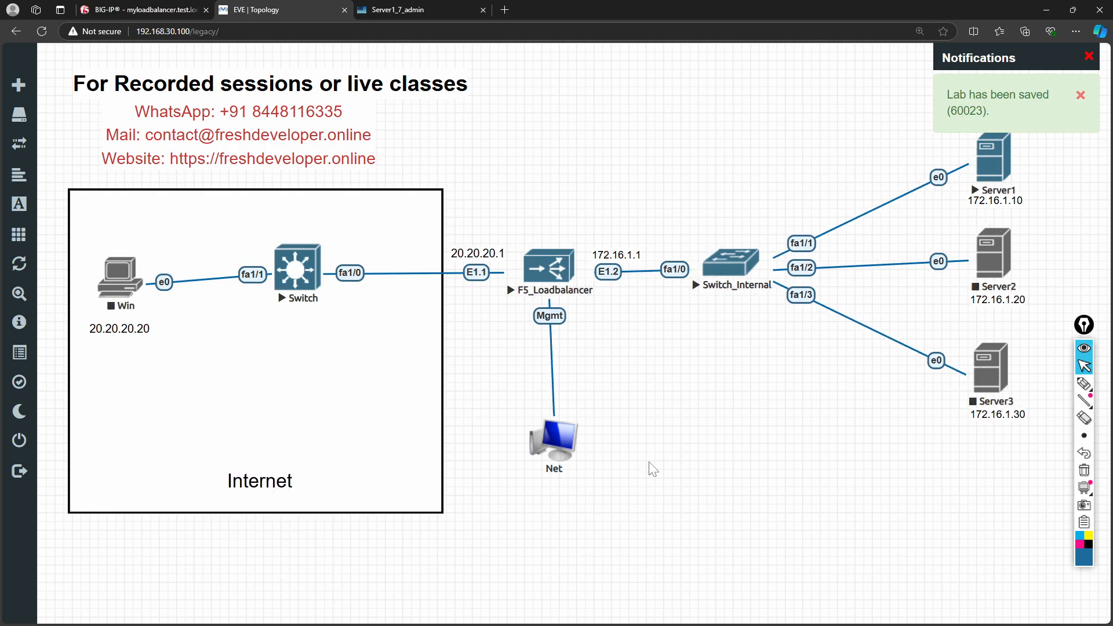
click(1080, 107)
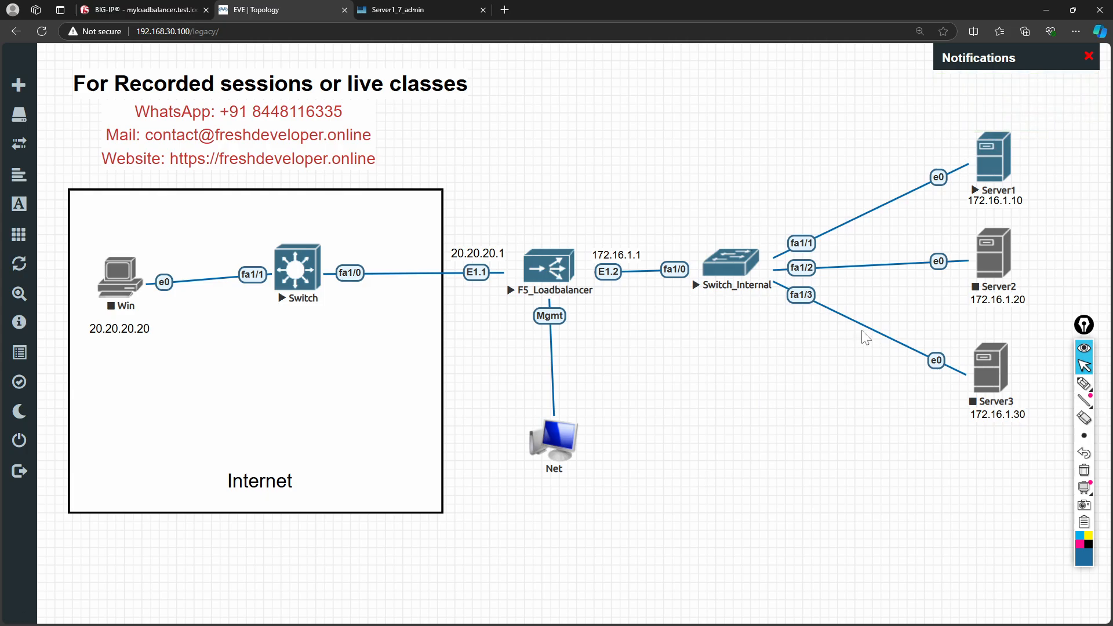
- Duplicate the Internet box and drag the copy around Switch_Internal and Server1–Server3
right_click(788, 396)
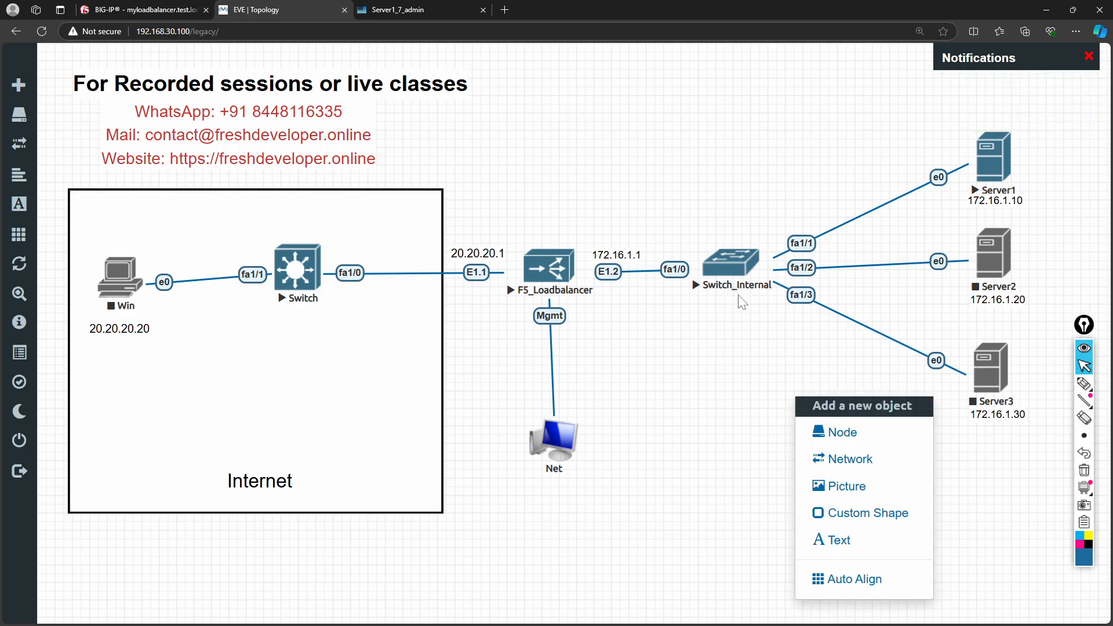
click(840, 542)
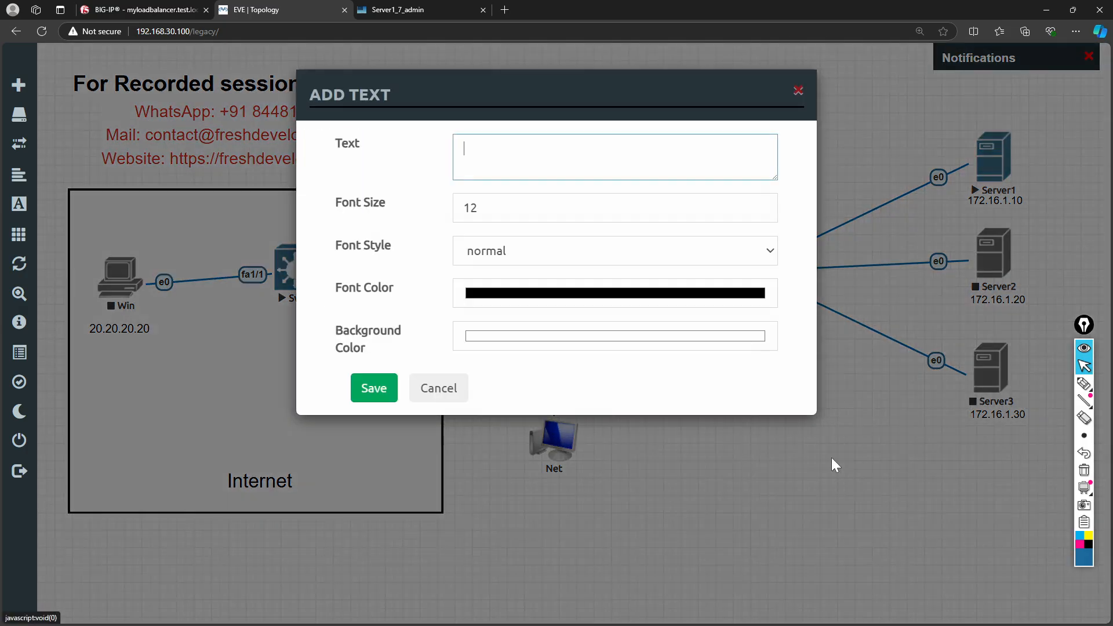
click(433, 372)
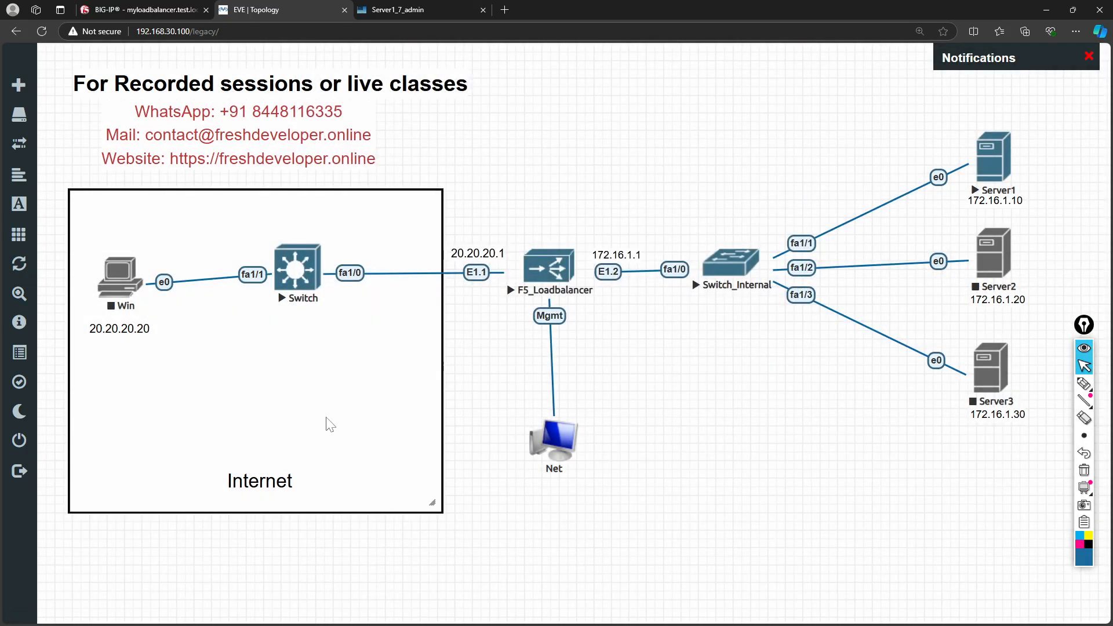
right_click(326, 421)
click(378, 461)
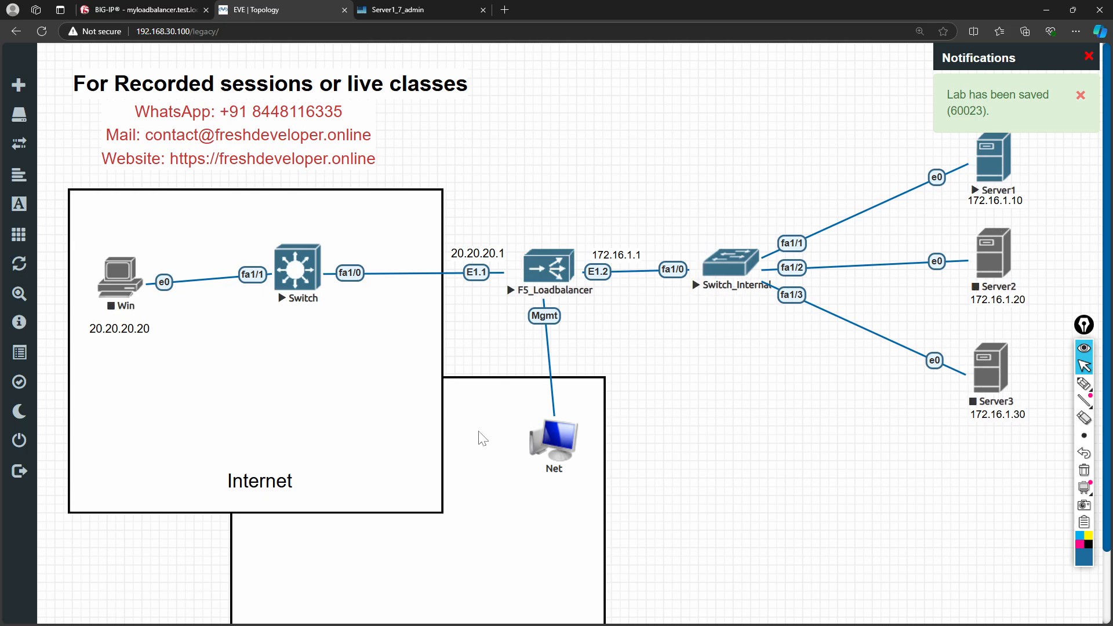
drag(584, 485, 932, 241)
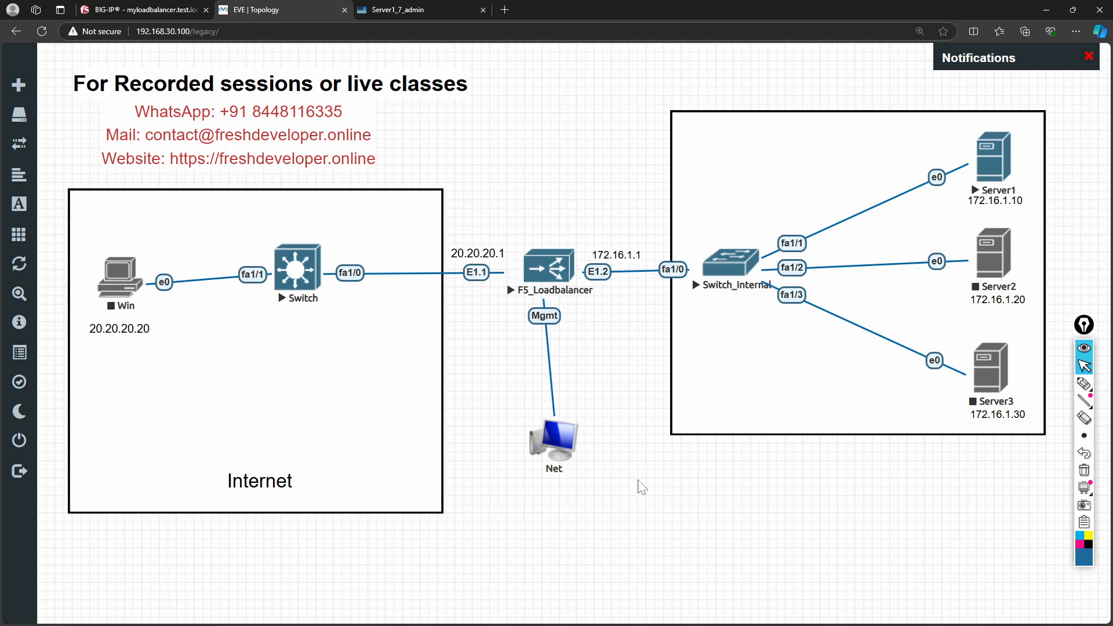
right_click(704, 399)
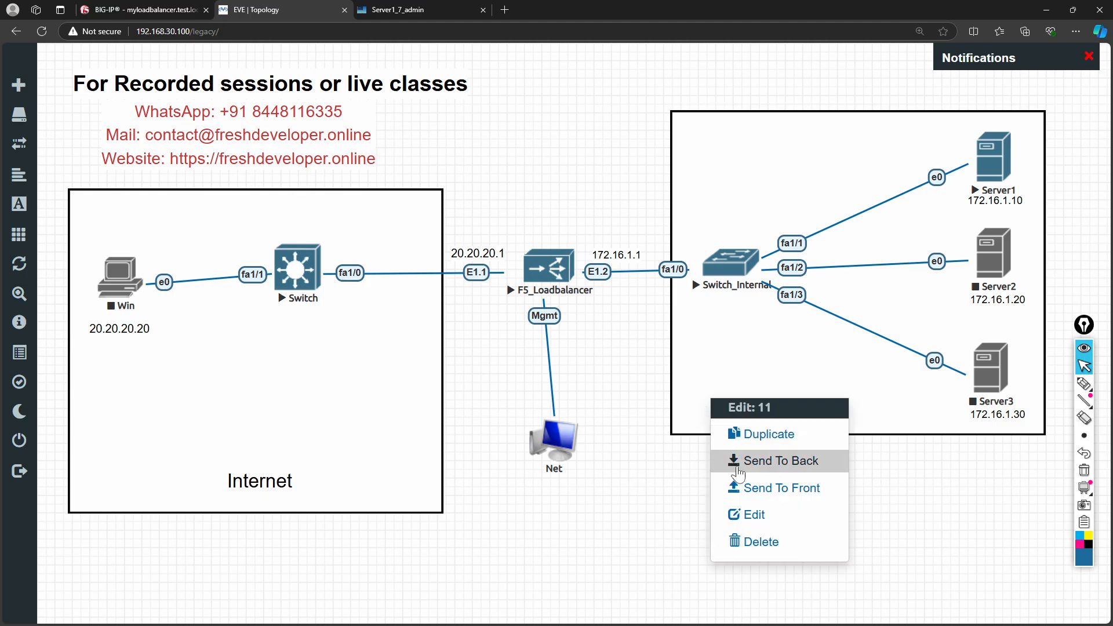
- Add an 'Internal' text label and move it into the right-hand servers' box
click(756, 578)
right_click(776, 530)
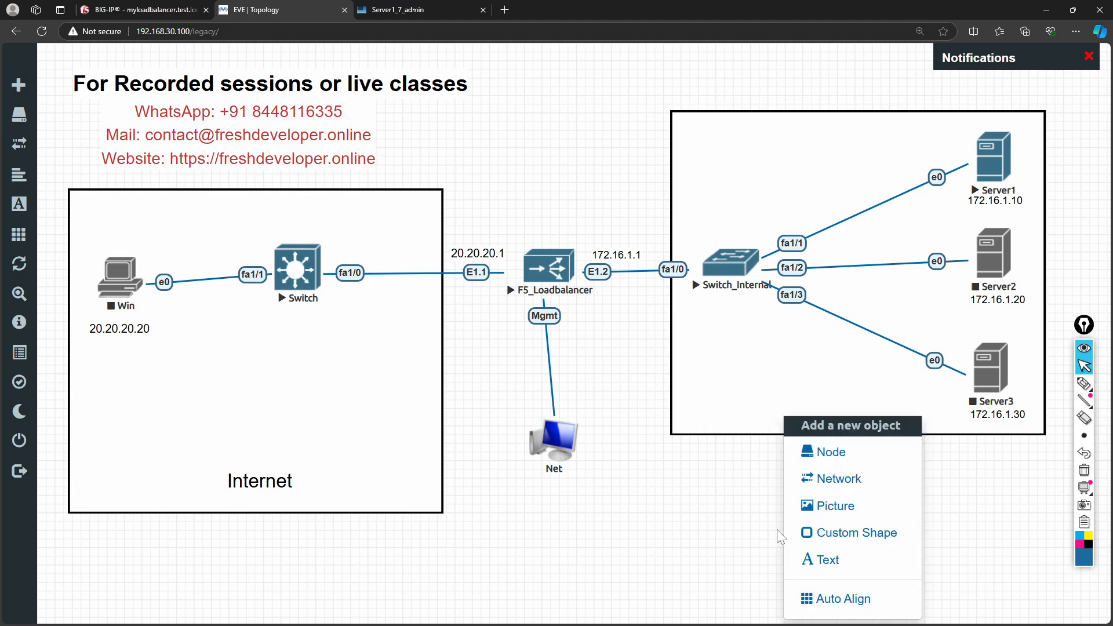
click(812, 559)
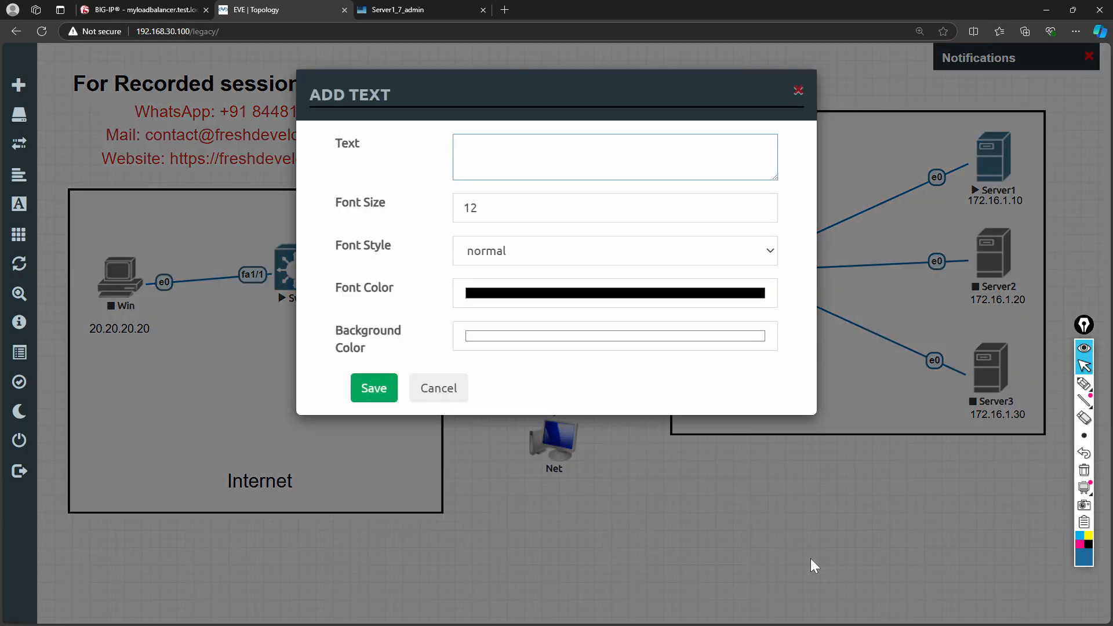
text(Internal)
click(374, 388)
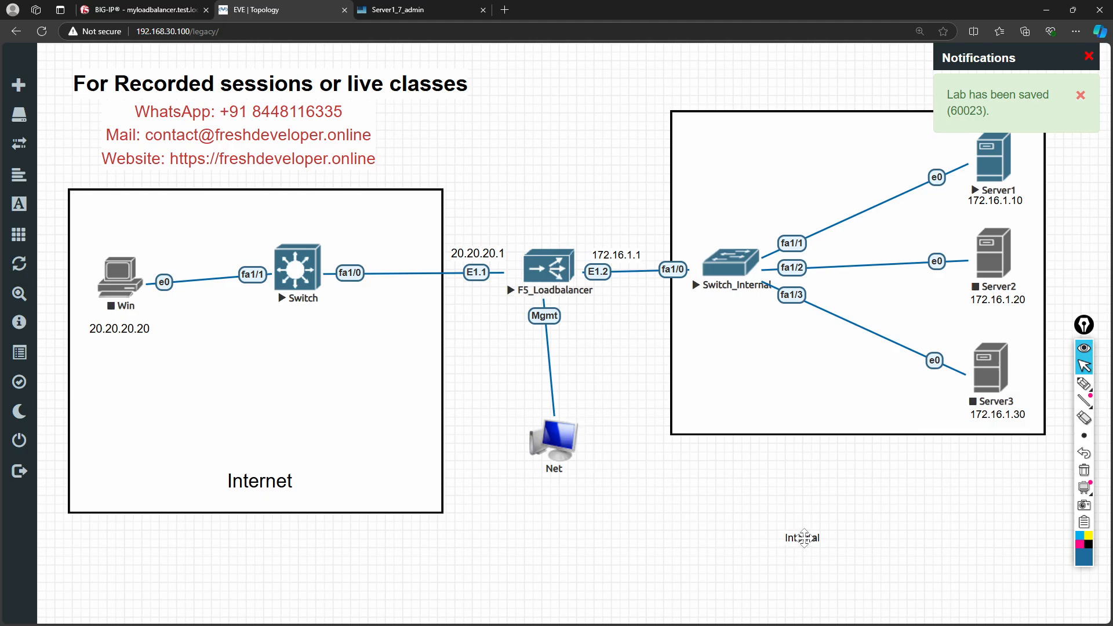
drag(800, 533, 820, 414)
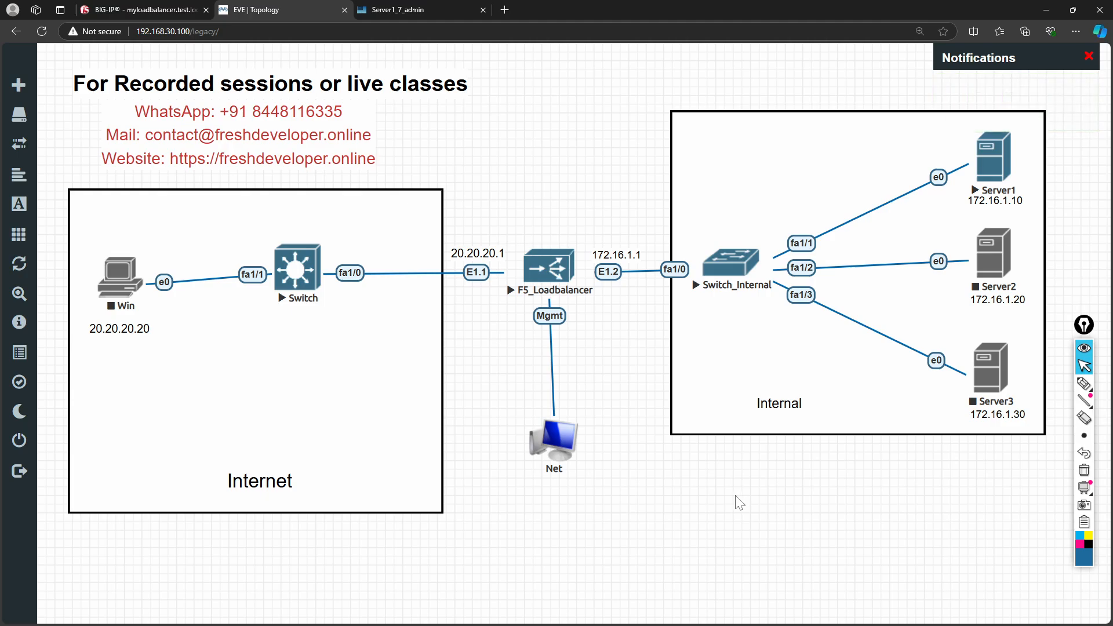
- Start the Win client node, then go to the BIG-IP License summary
right_click(137, 274)
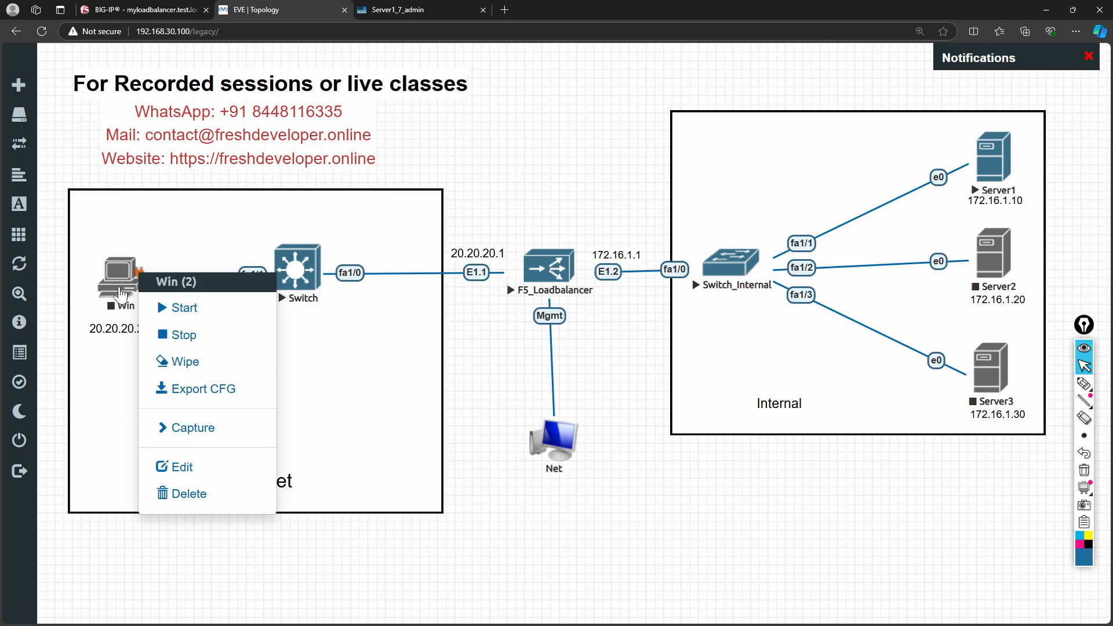
click(132, 563)
right_click(120, 301)
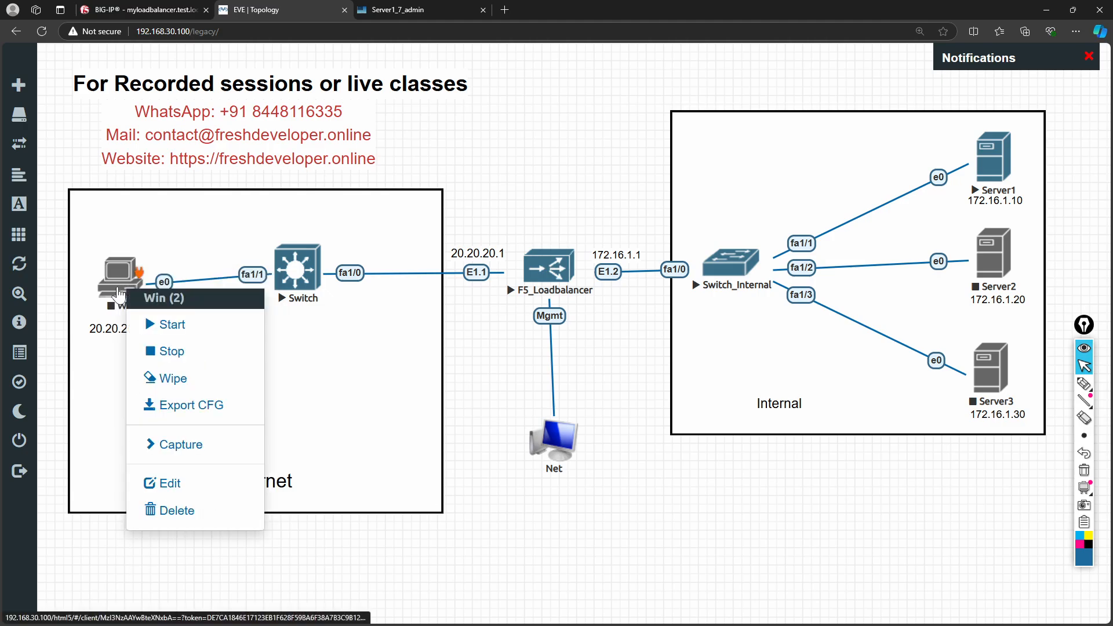
click(146, 323)
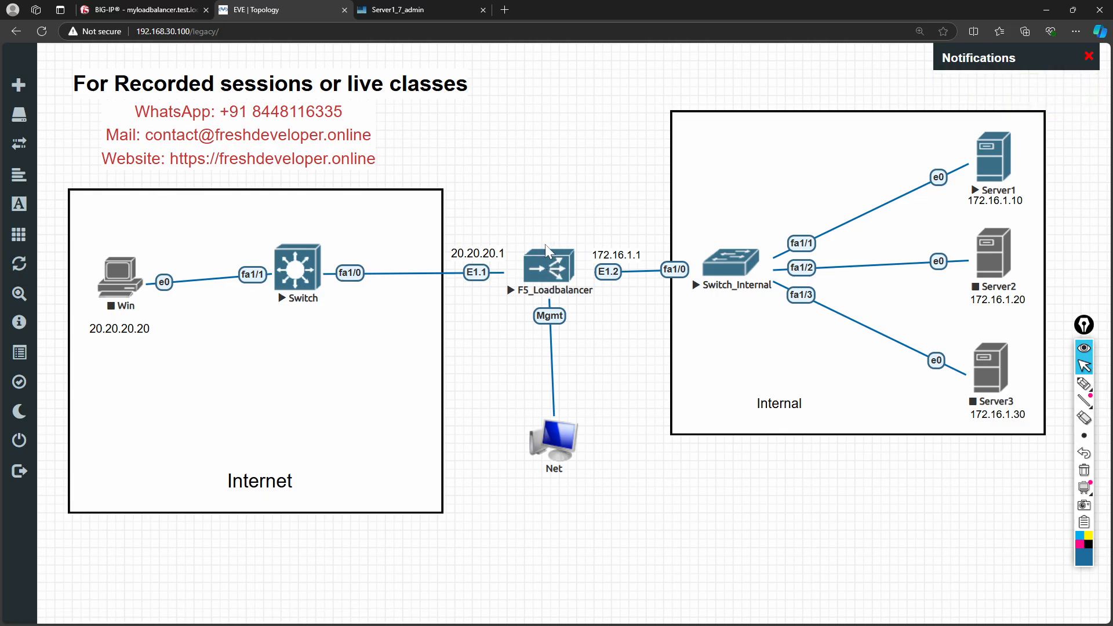
click(166, 10)
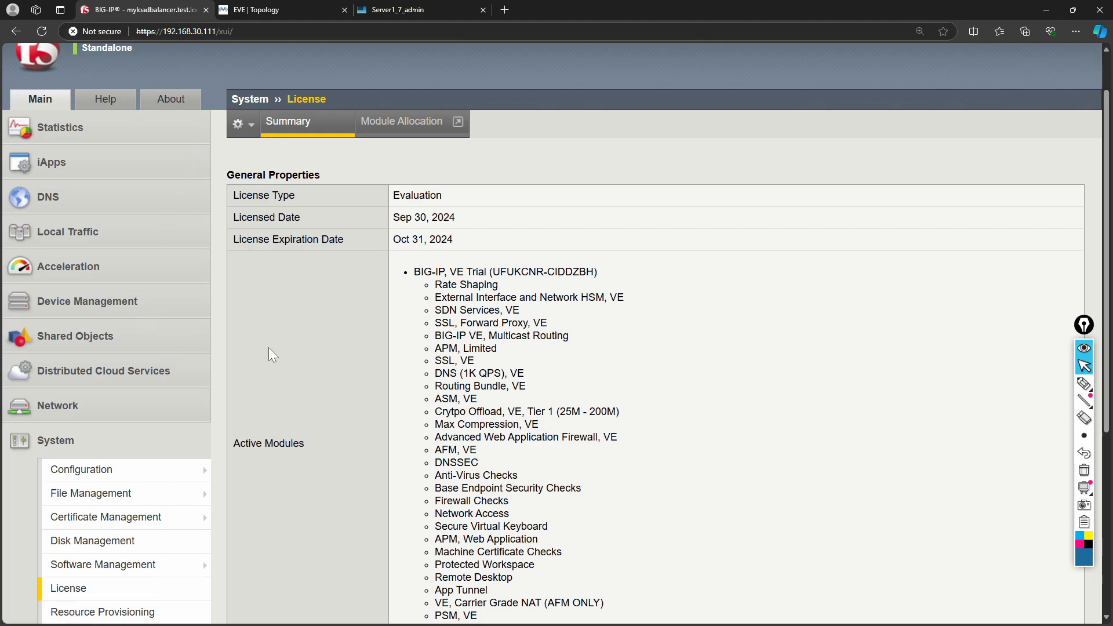
- Go to Local Traffic > Virtual Servers > Virtual Server List, which is empty
click(88, 244)
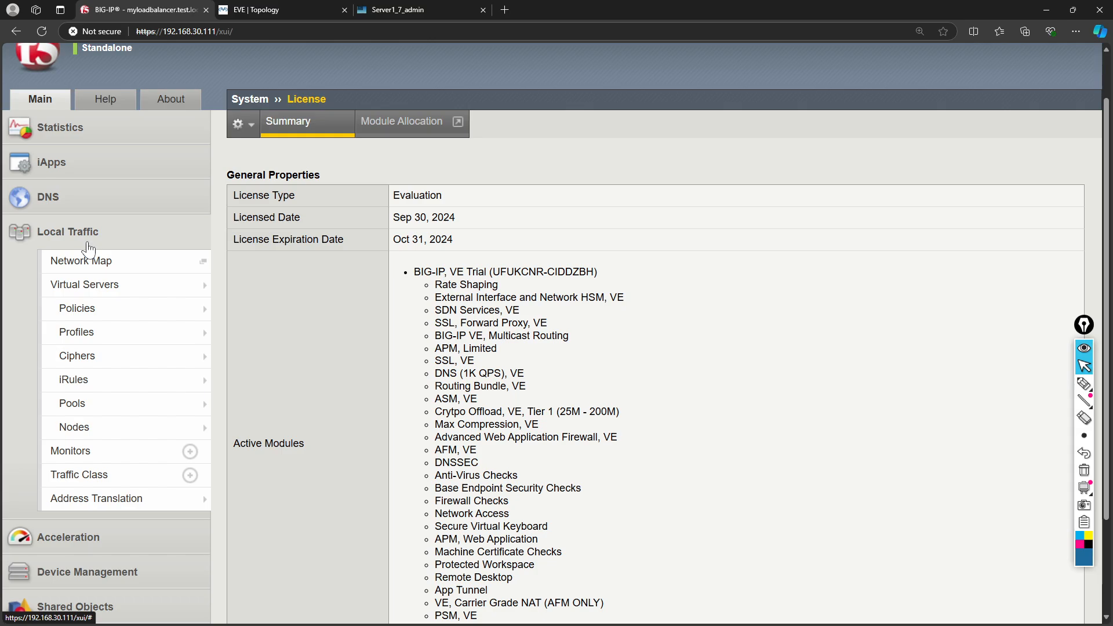
mouse_move(110, 292)
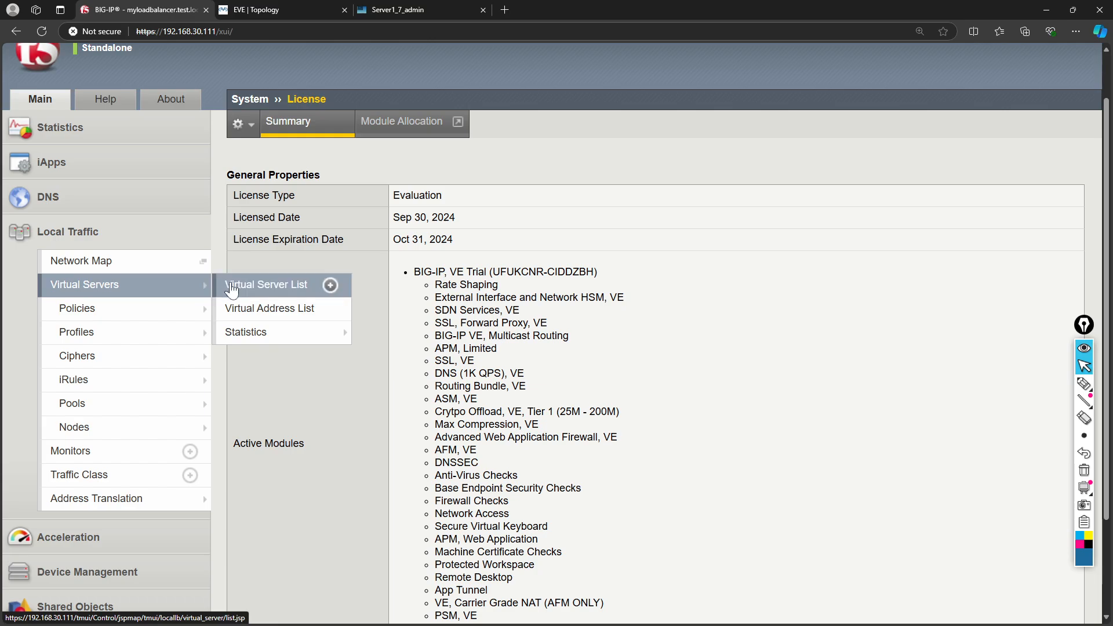
click(232, 285)
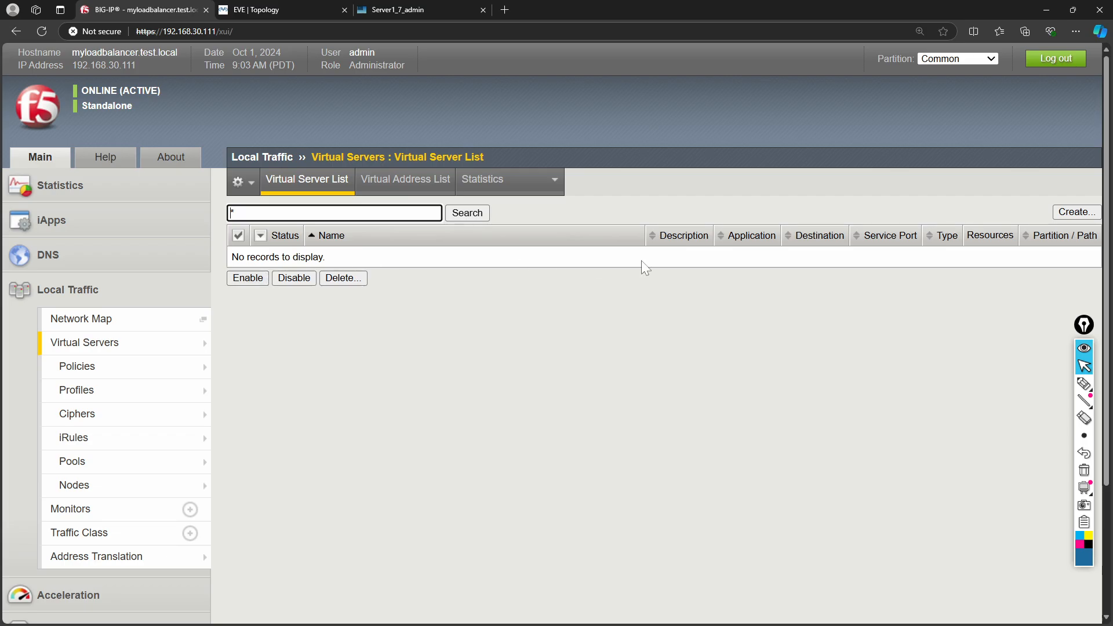
- Create a new virtual server named MyWebServer, keeping the Standard type
click(1071, 214)
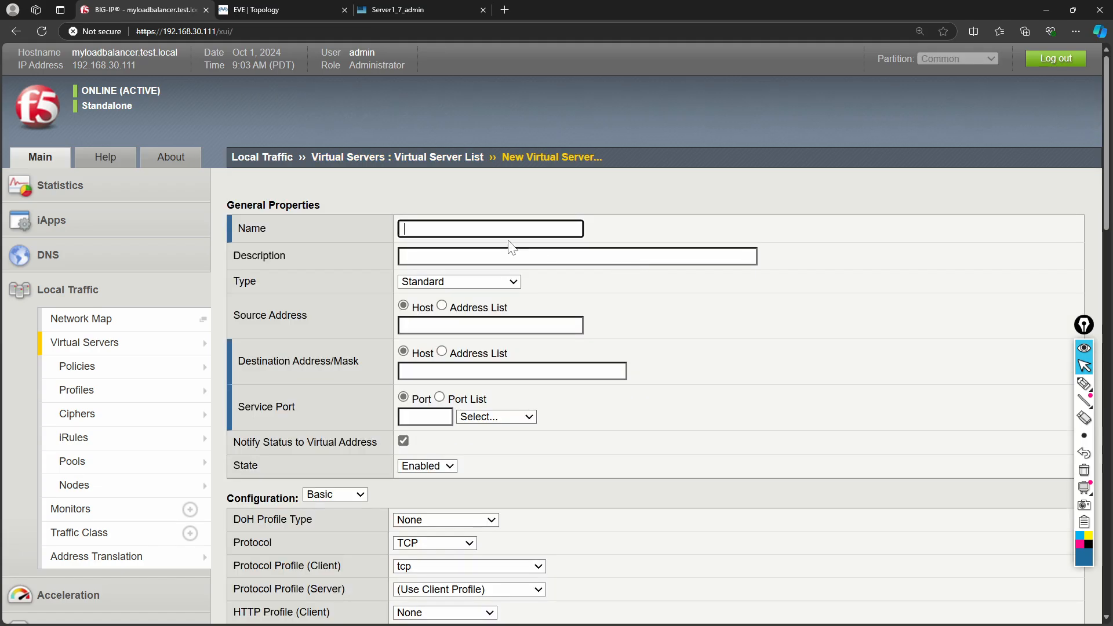
text(My)
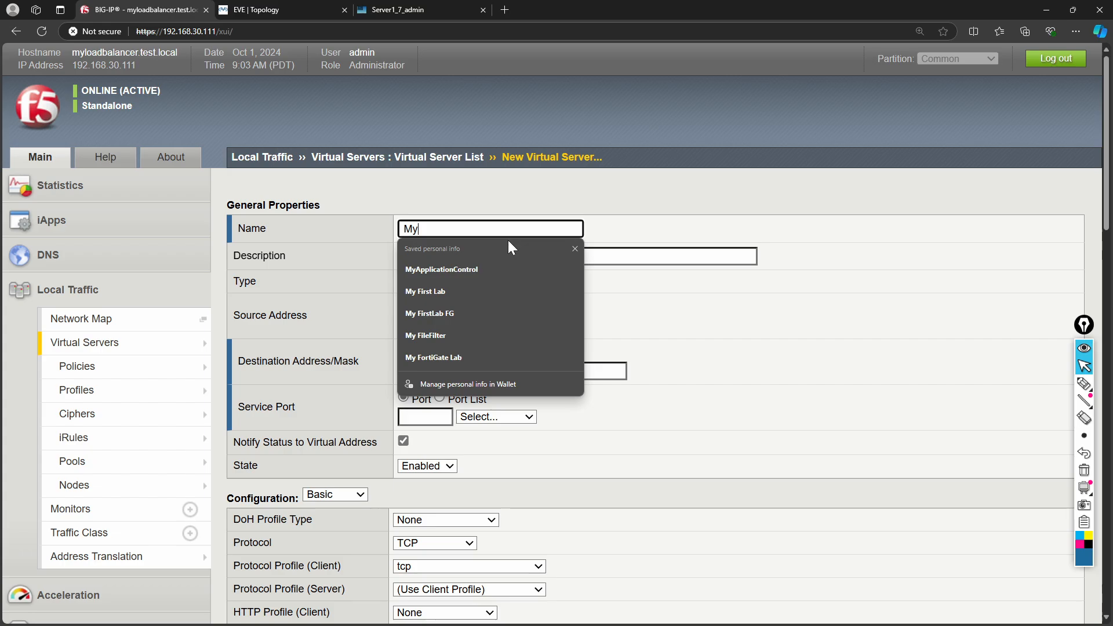
text(Server)
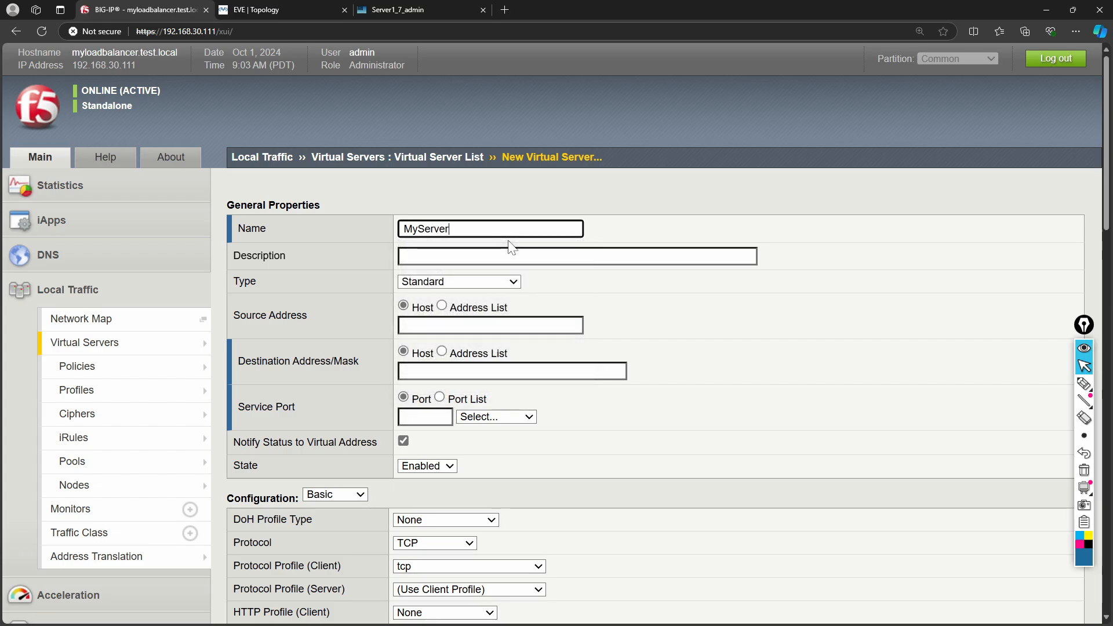
text(Web)
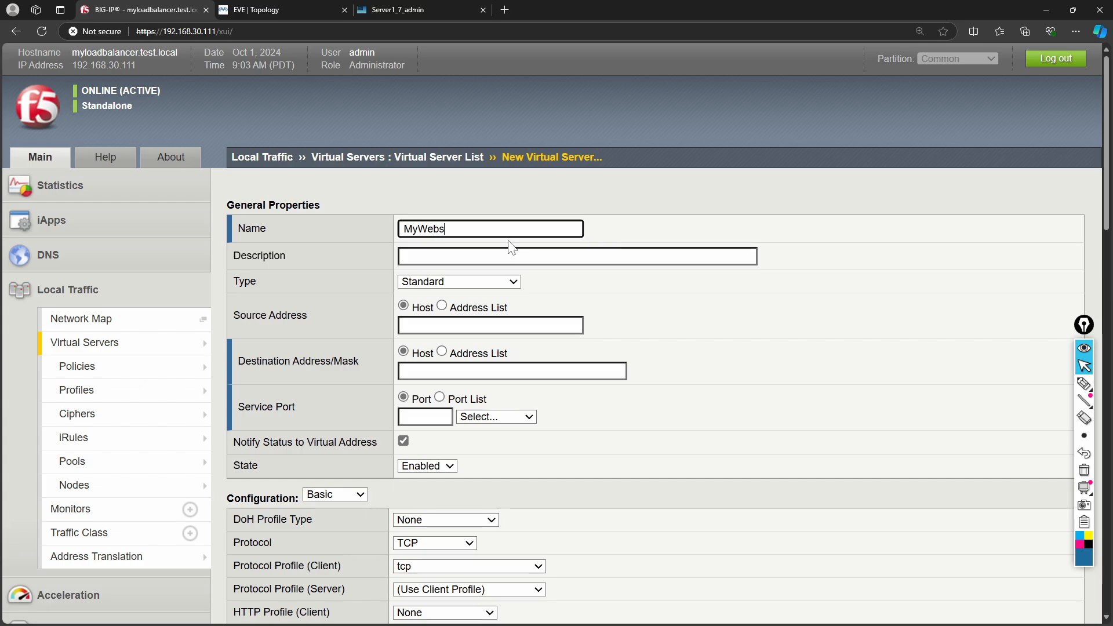
text(Server)
key(Tab)
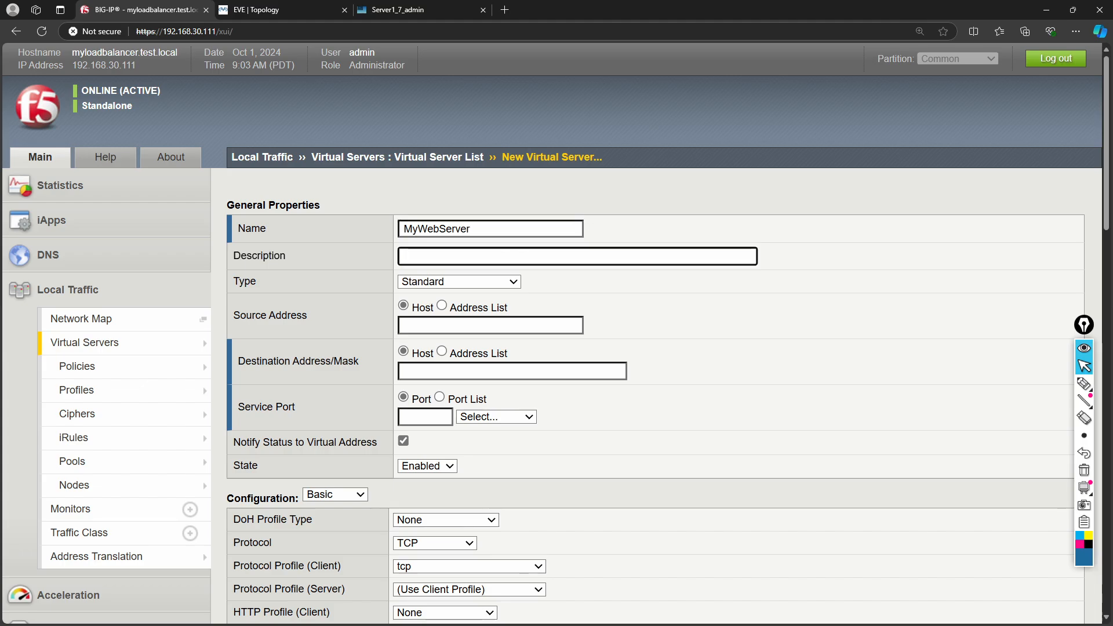
click(477, 281)
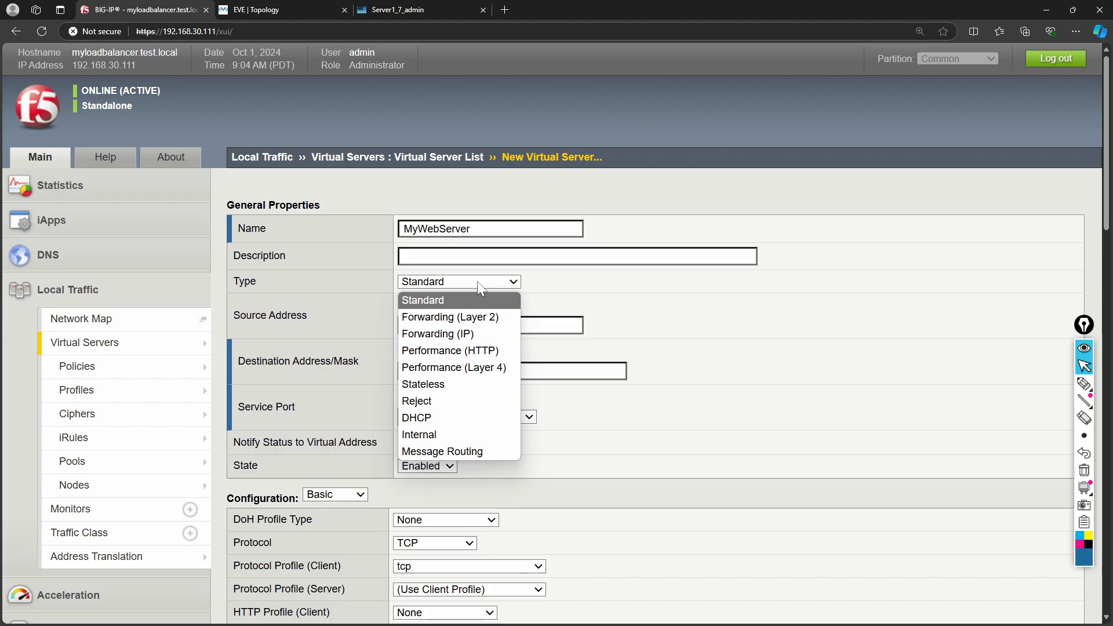
click(477, 282)
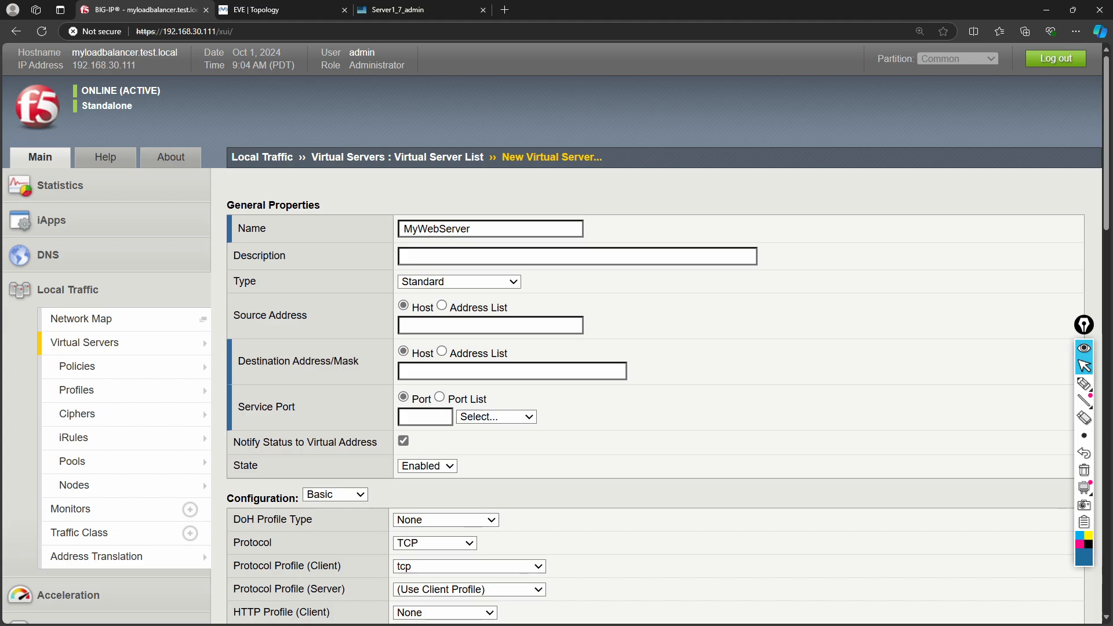
- Set source 0.0.0.0, destination 100.1.1.1 and service port 80 (HTTP)
click(432, 325)
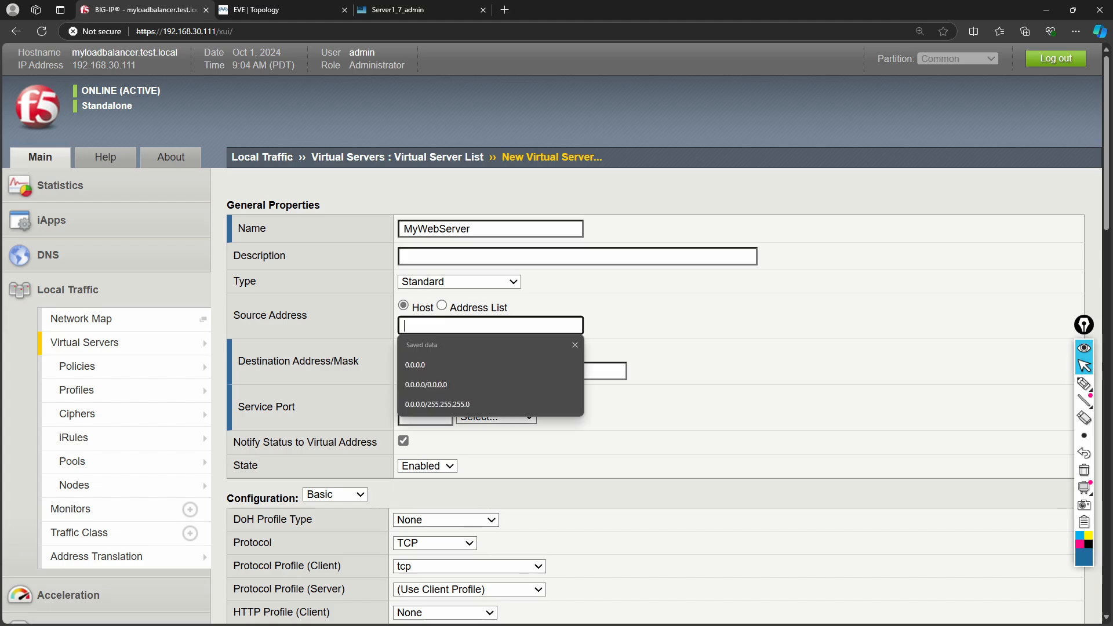
click(429, 365)
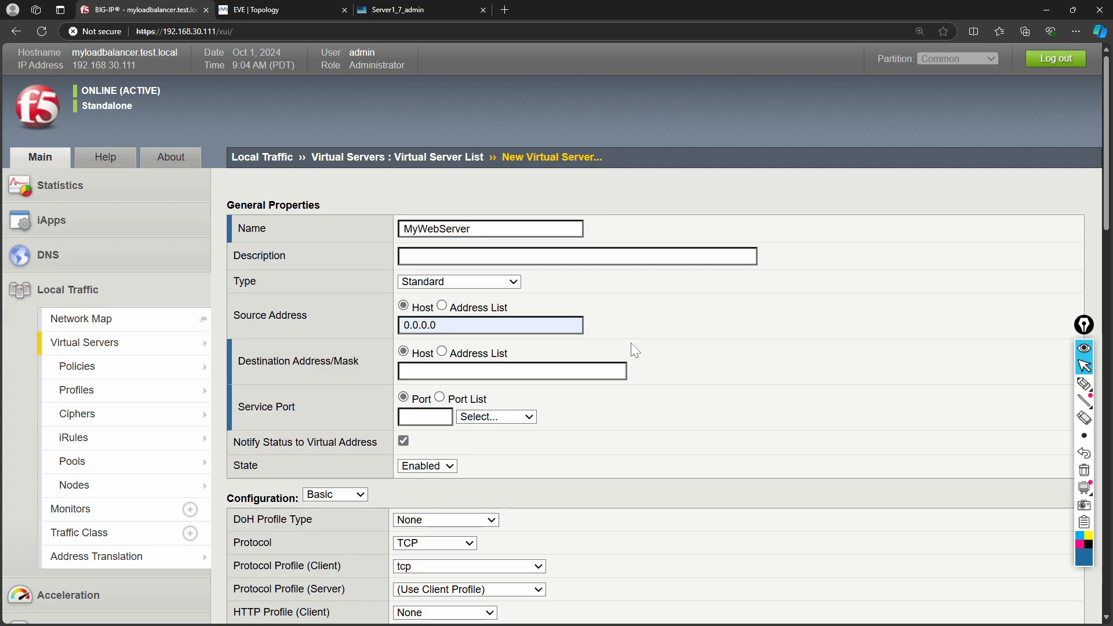
click(550, 365)
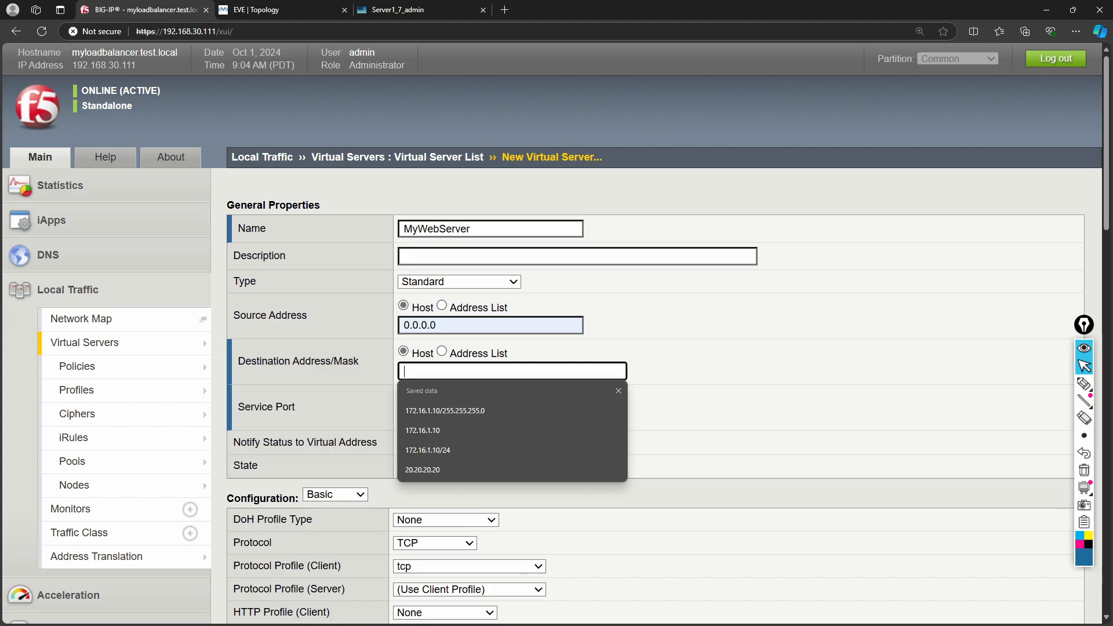
text(100.1.1.1)
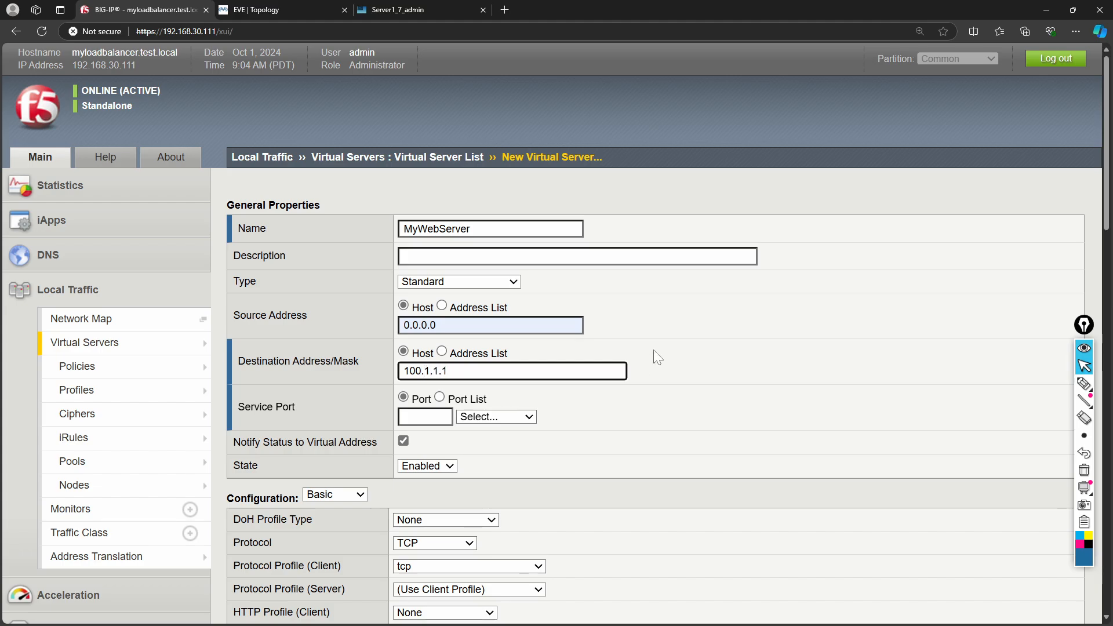
click(674, 333)
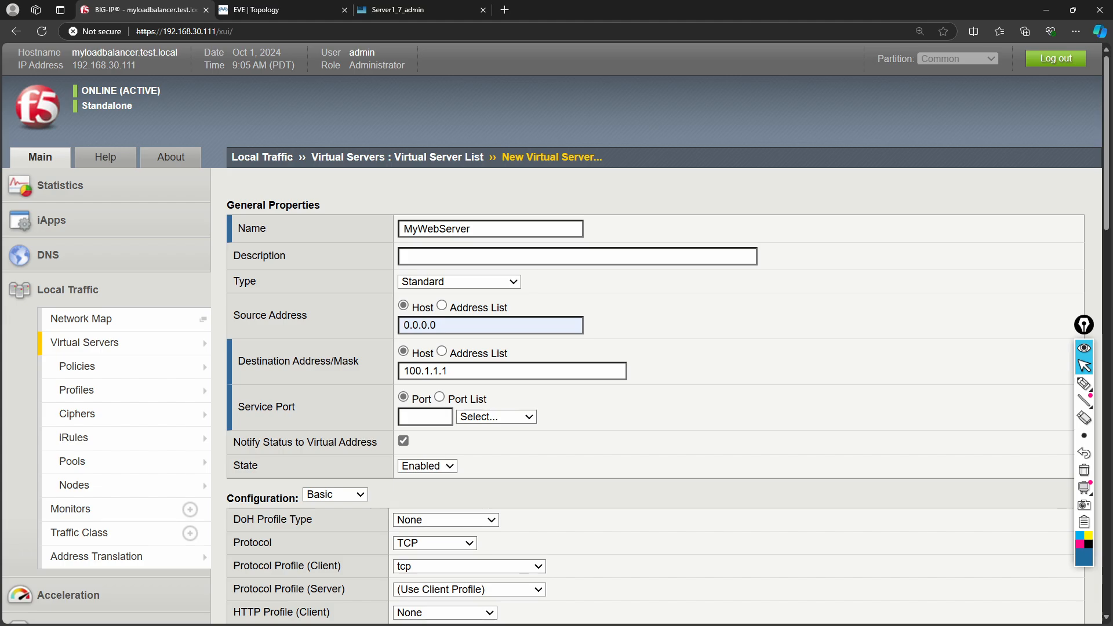
click(521, 419)
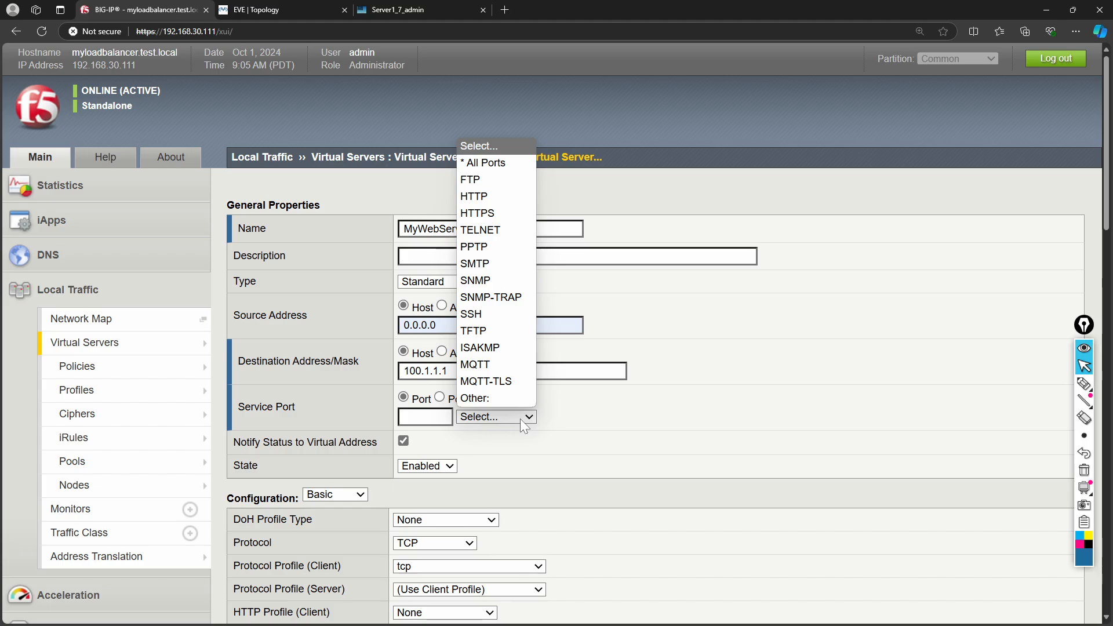
click(487, 198)
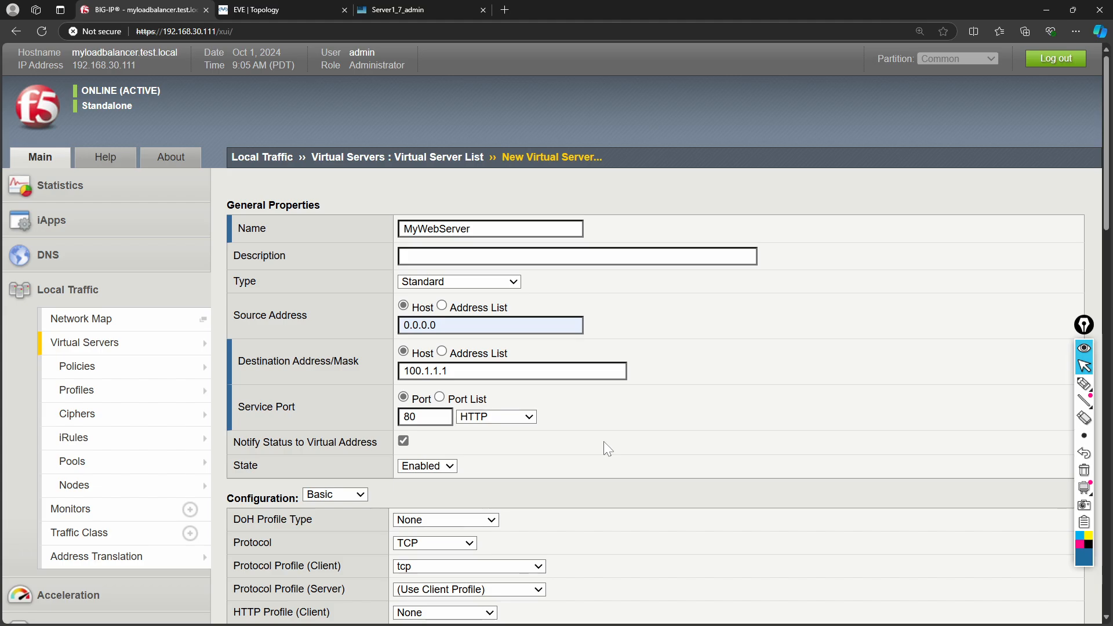
scroll(604, 440, down, 3)
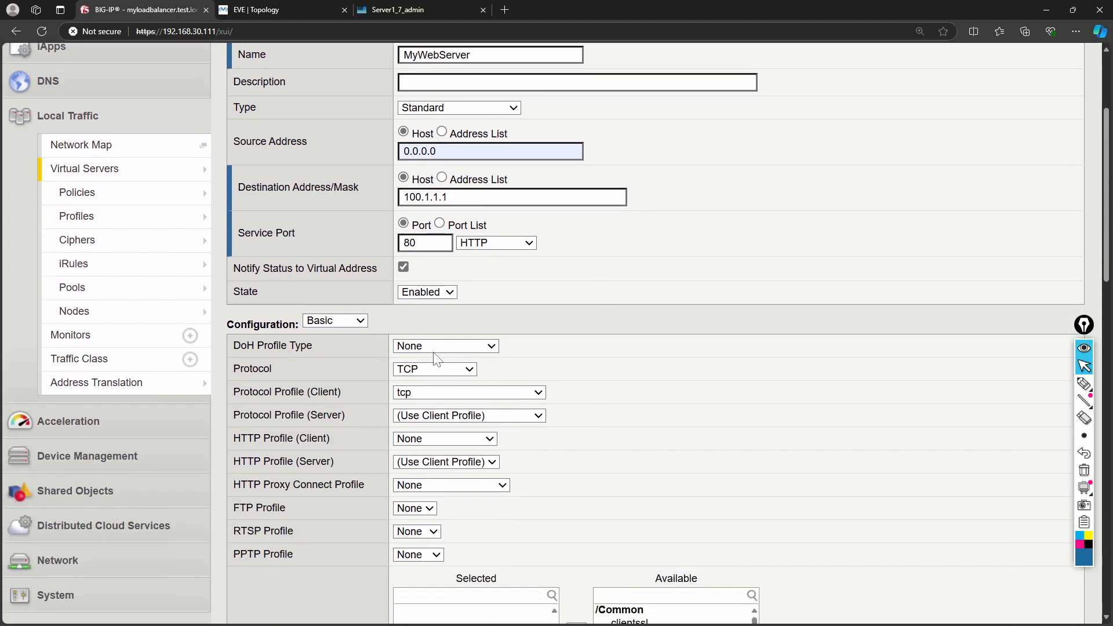
- Leave Default Pool as None and submit MyWebServer, which fails on the source prefix length
scroll(566, 357, down, 1)
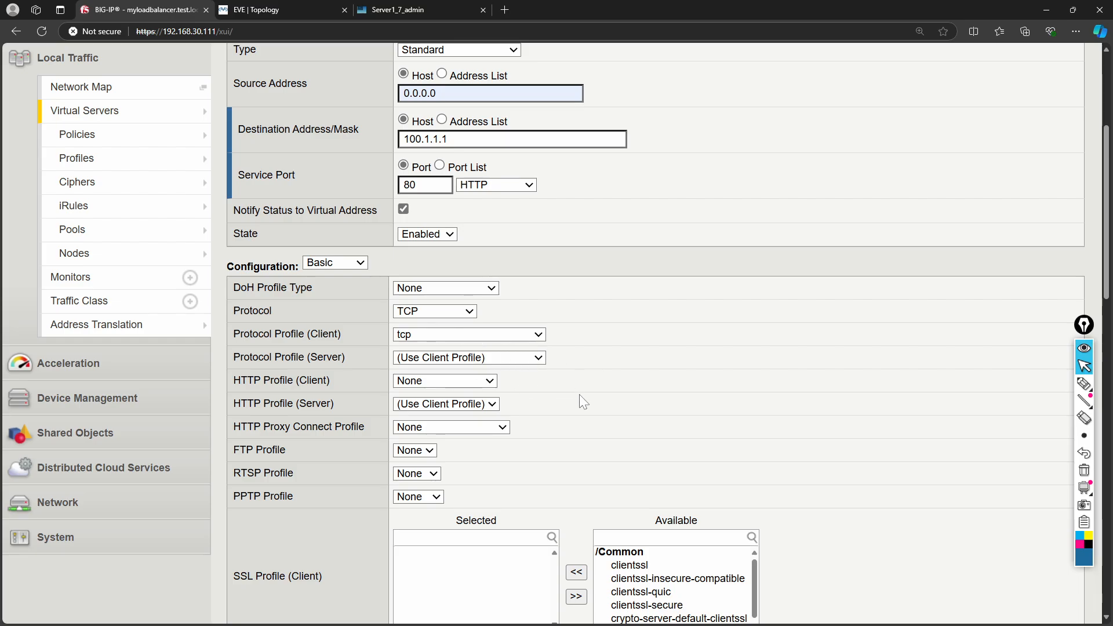
scroll(579, 394, down, 3)
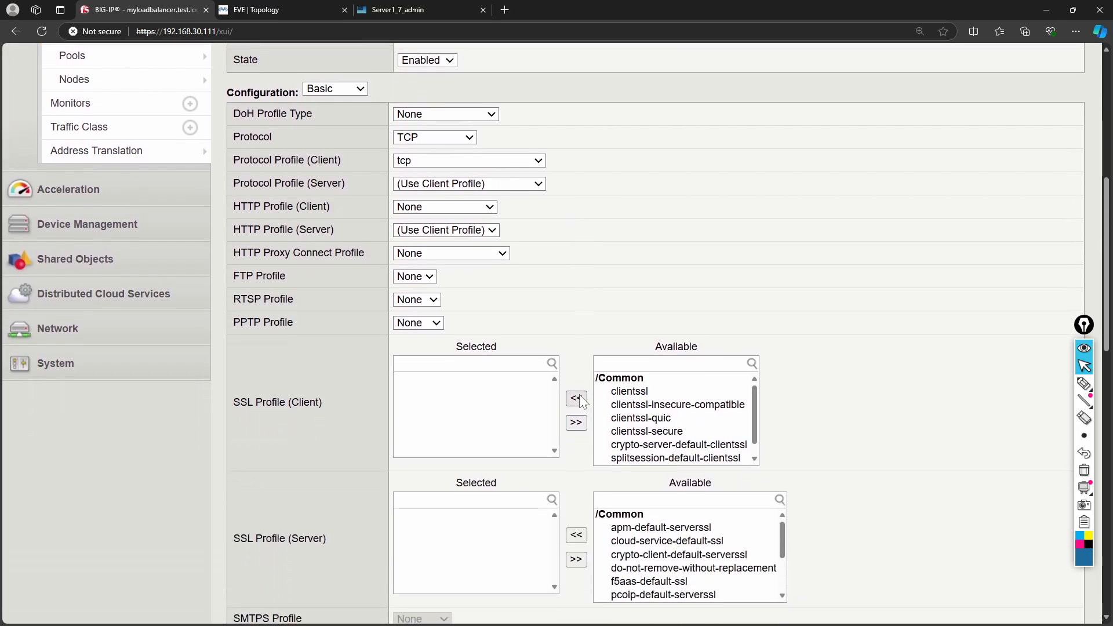
scroll(589, 401, down, 3)
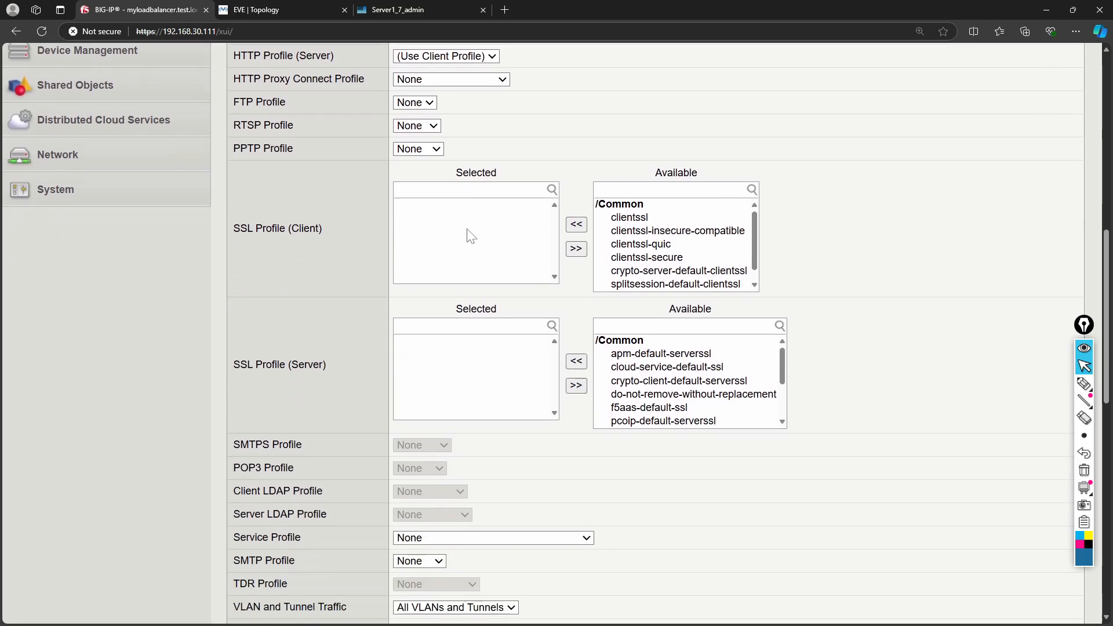
scroll(470, 236, down, 2)
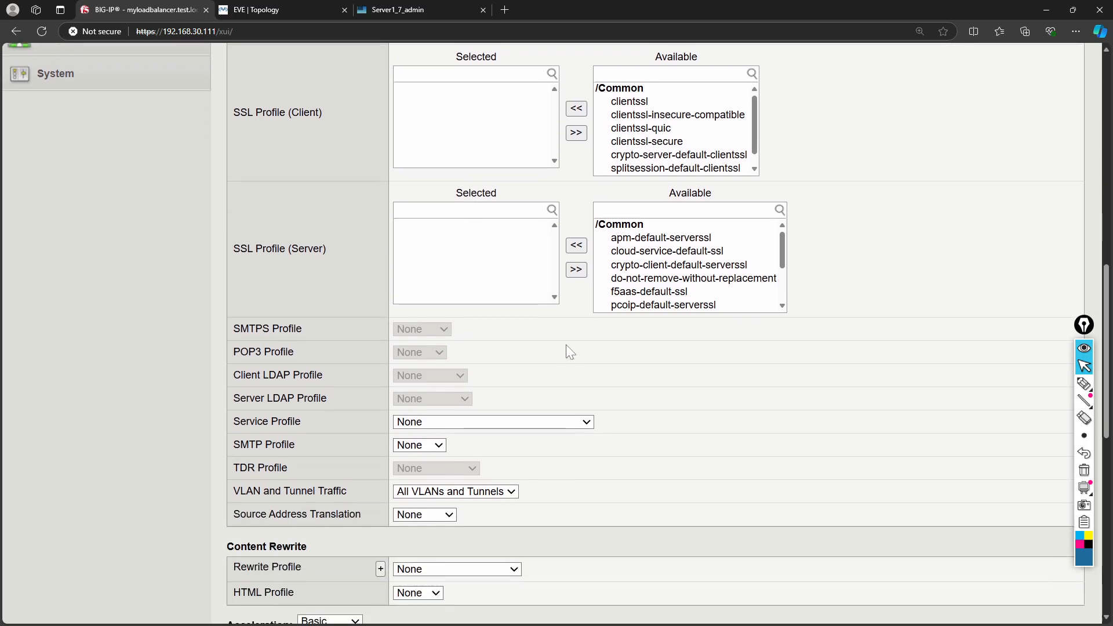
scroll(564, 348, down, 2)
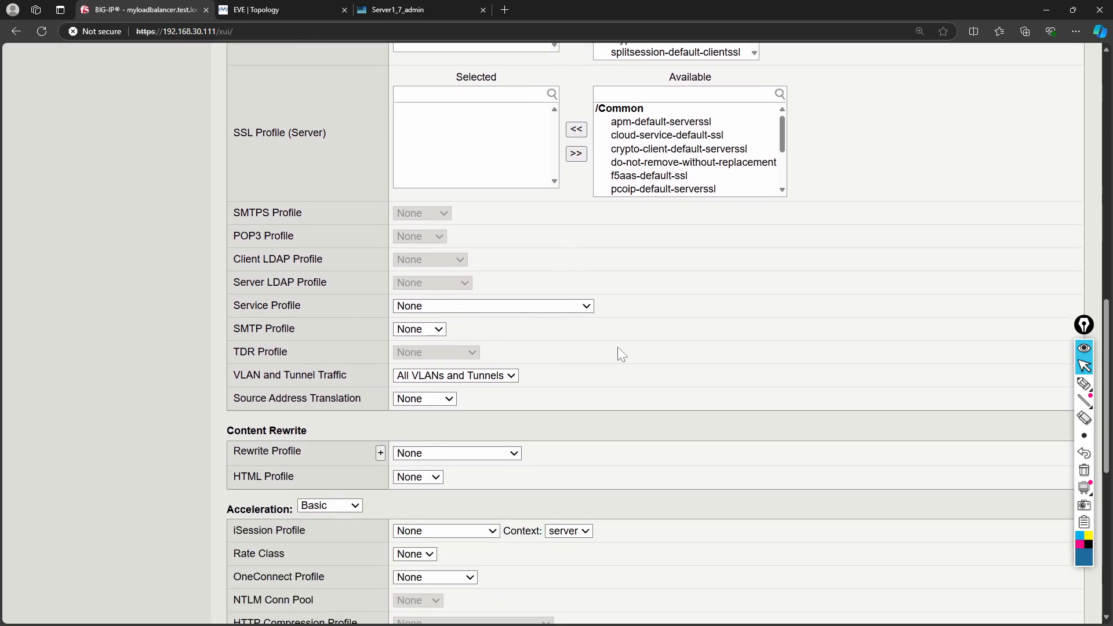
scroll(627, 354, down, 1)
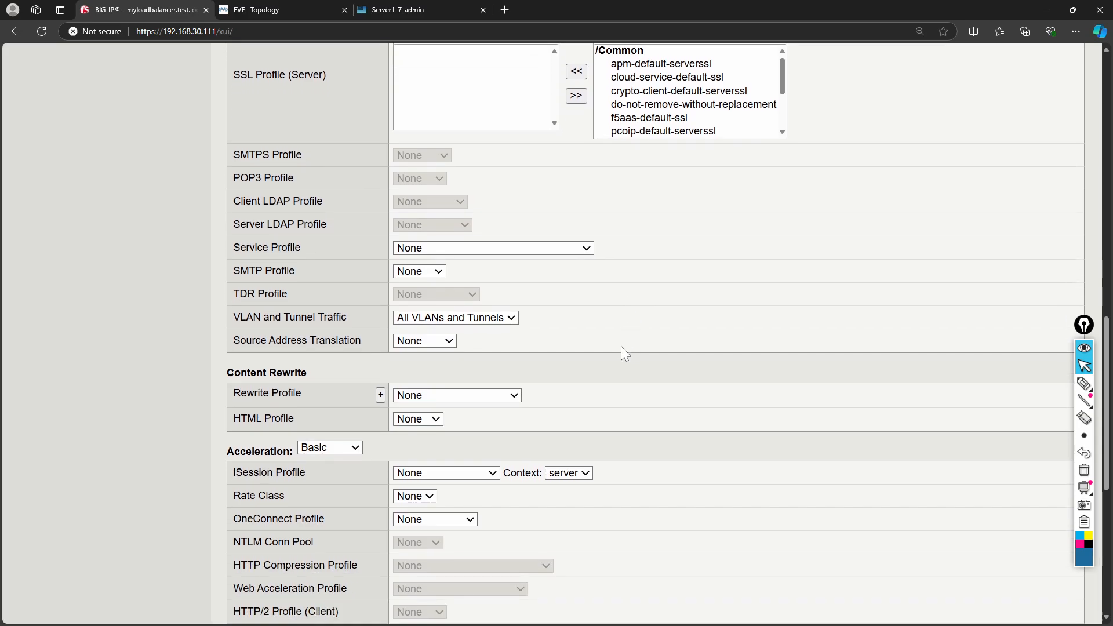
scroll(621, 347, down, 5)
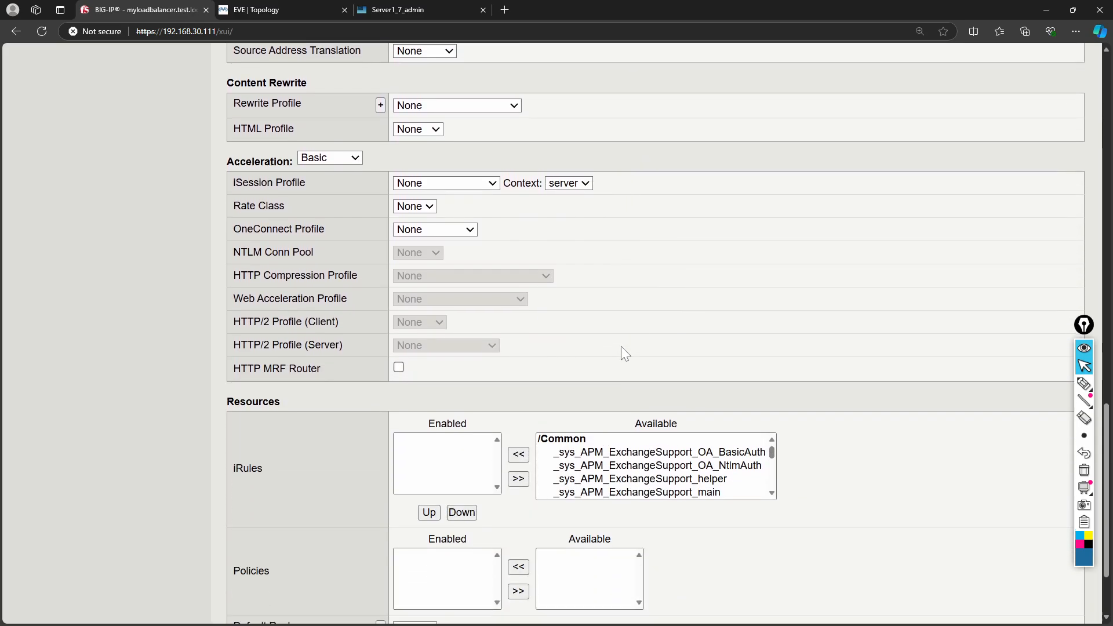
scroll(621, 346, down, 2)
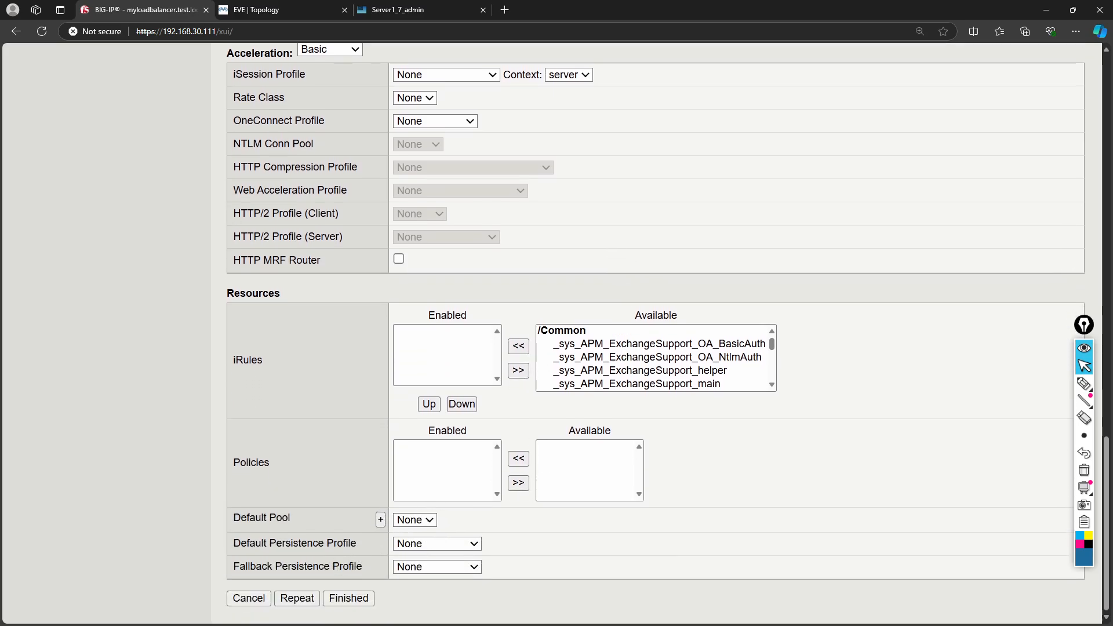
click(414, 520)
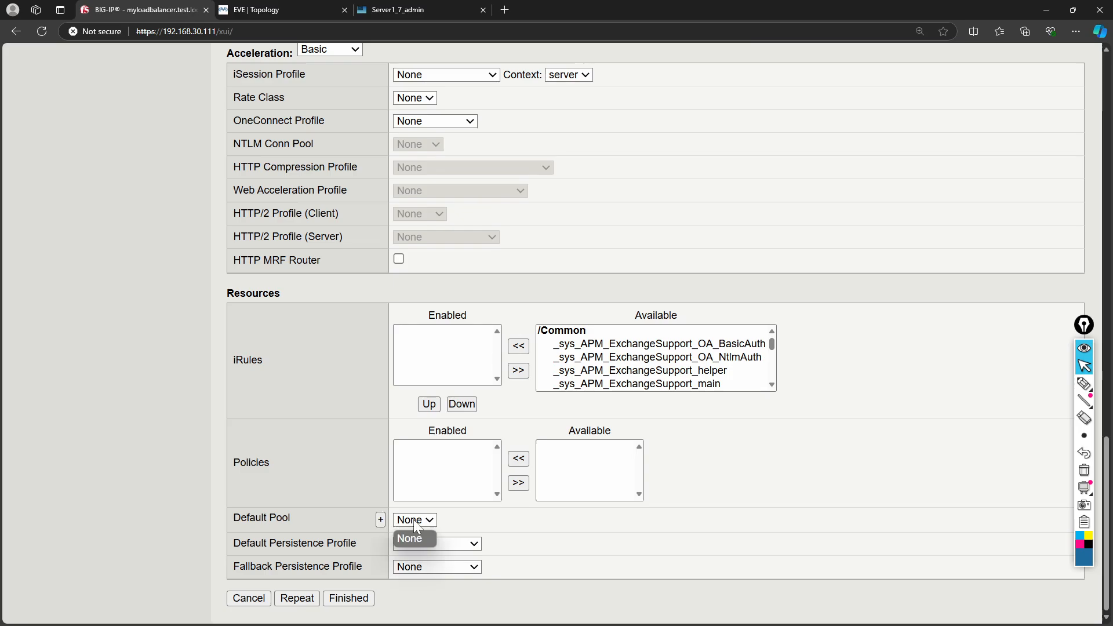
click(413, 520)
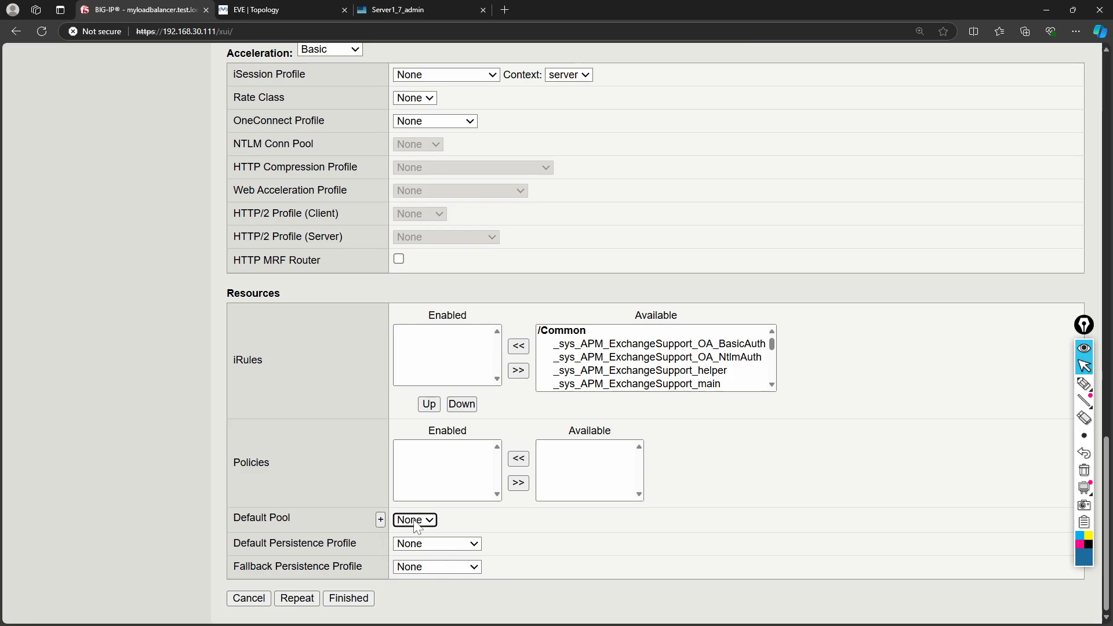
click(364, 601)
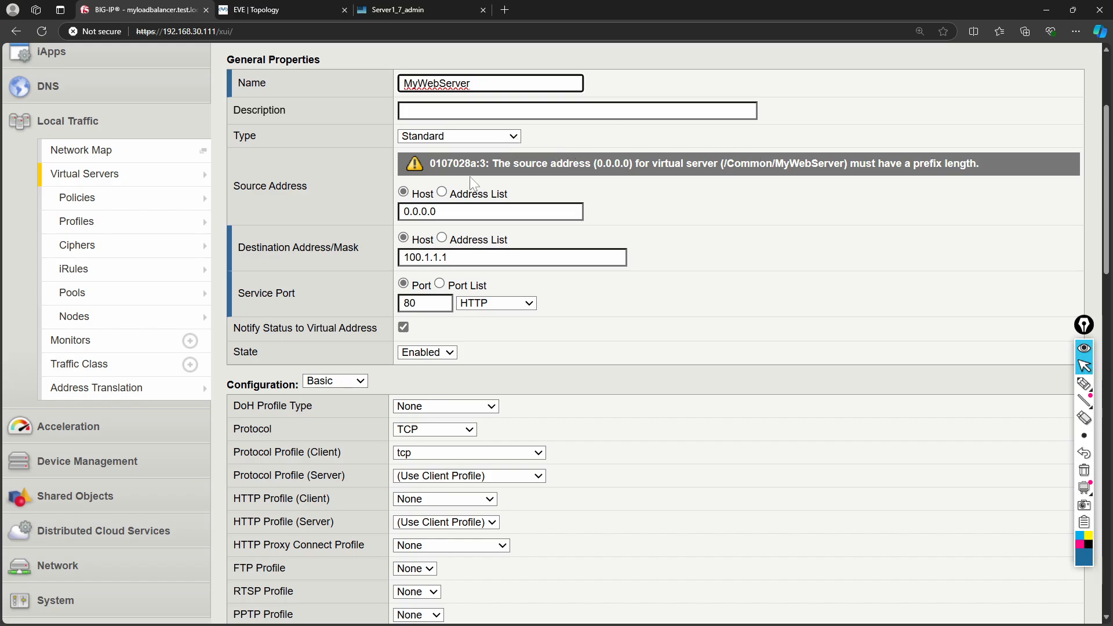
- Fill the source address as 0.0.0.0/0.0.0.0 and resubmit the virtual server
click(443, 211)
click(443, 265)
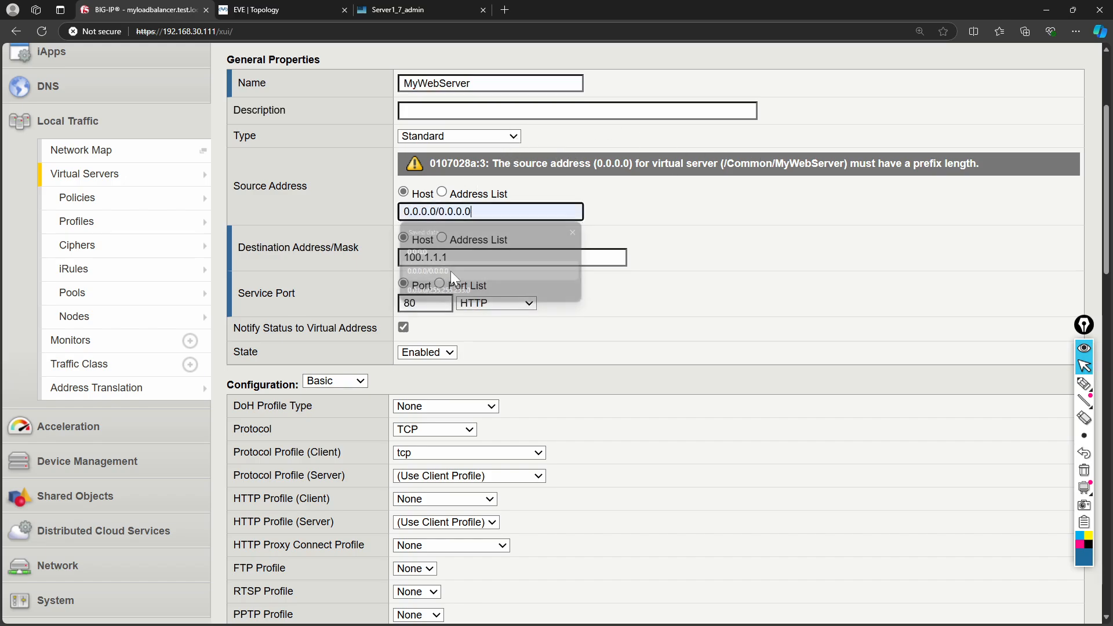
scroll(643, 293, down, 20)
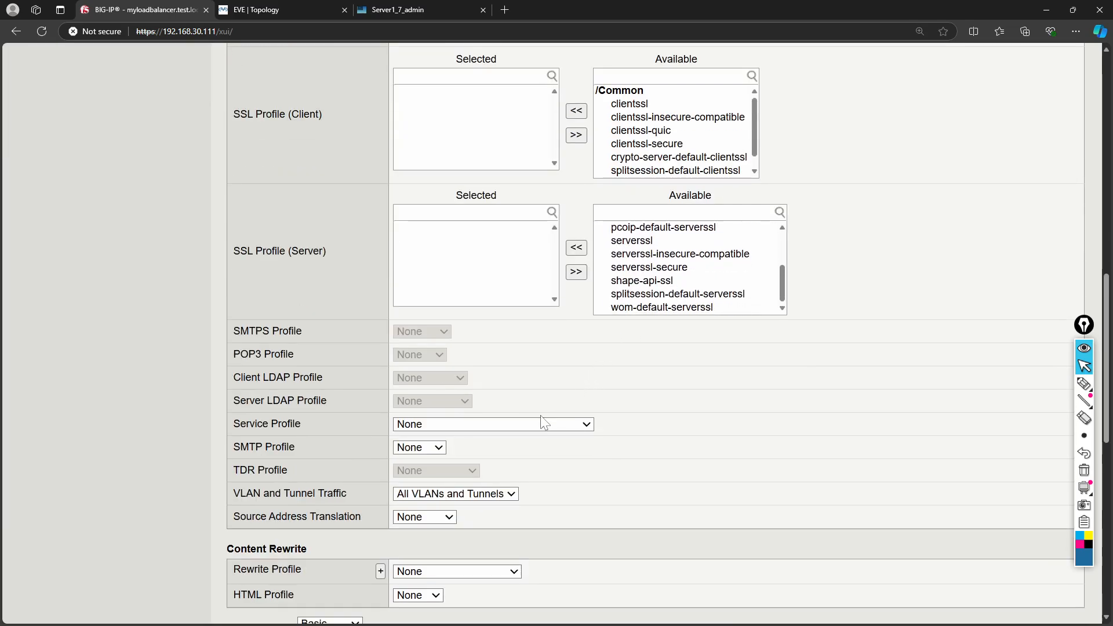
scroll(581, 441, down, 4)
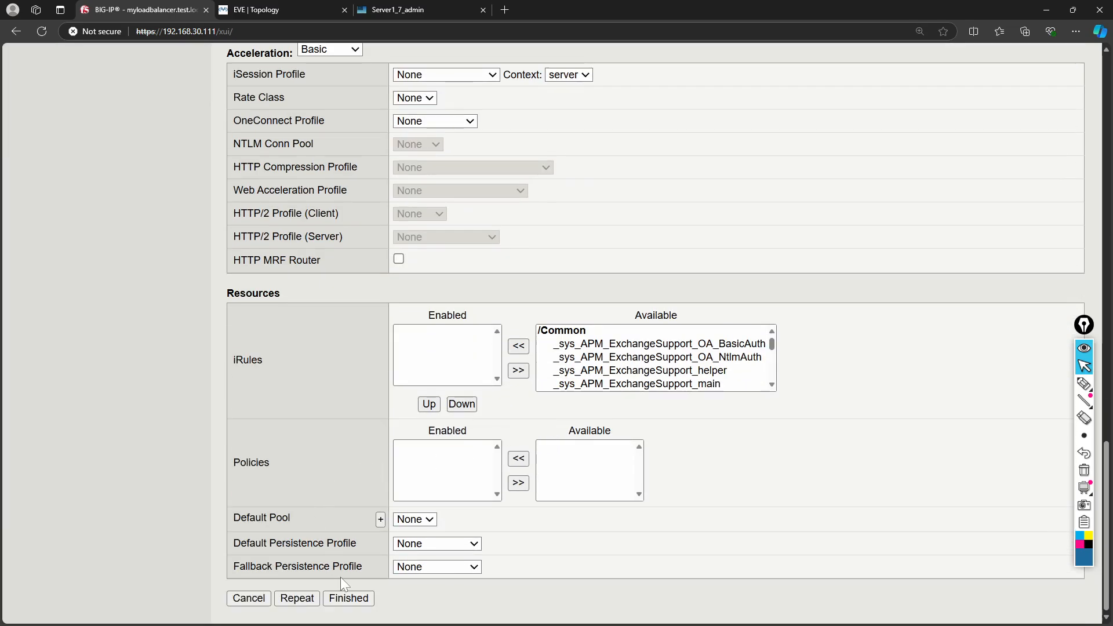
click(350, 597)
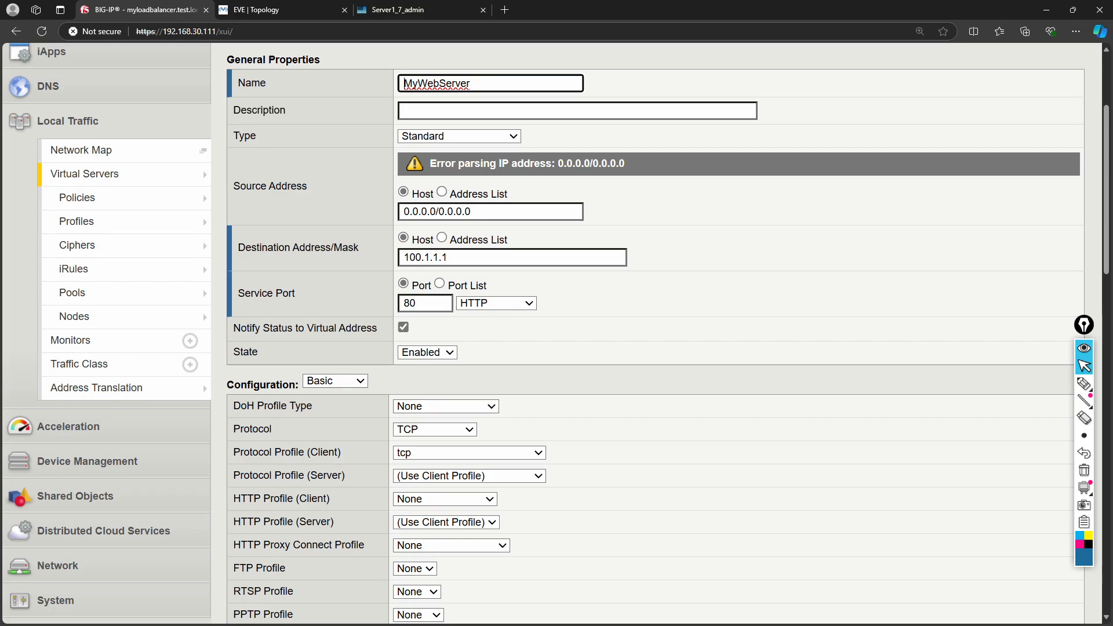
- Correct the source address to 0.0.0.0/0 and scroll down to the Finished button
click(473, 212)
key(BackSpace)
key(BackSpace)
key(BackSpace)
key(BackSpace)
key(BackSpace)
key(BackSpace)
key(BackSpace)
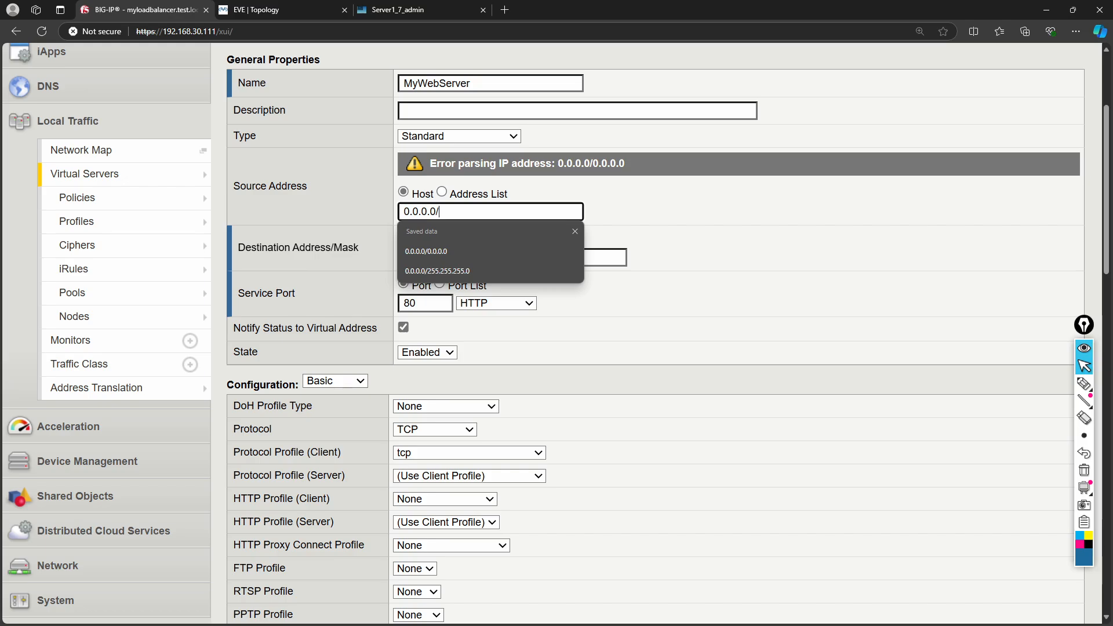
text(0.0.0.0)
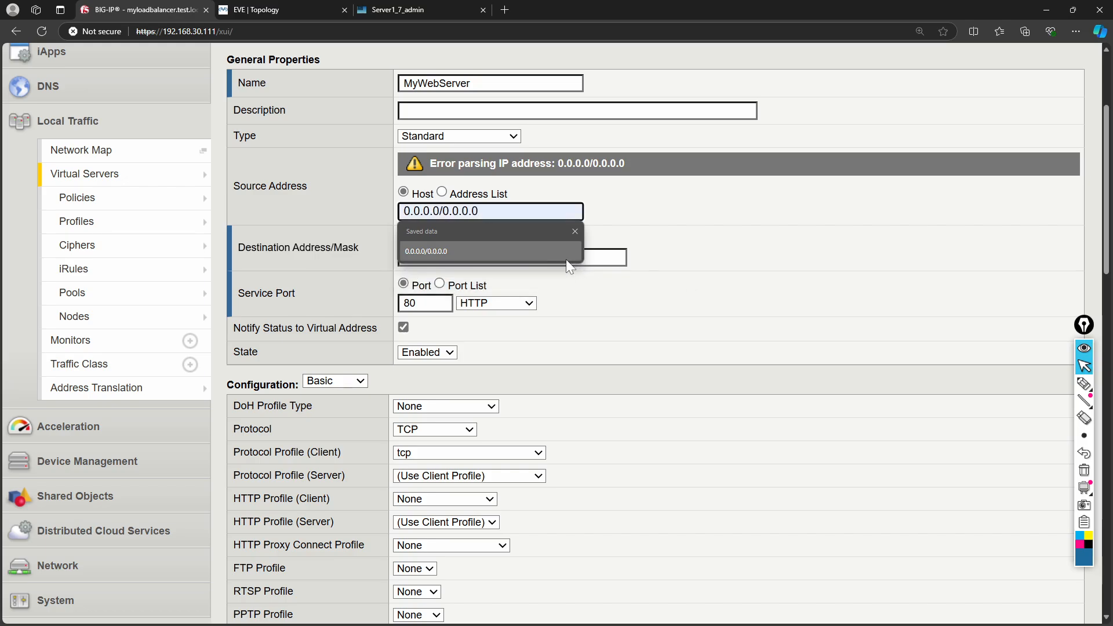
click(585, 307)
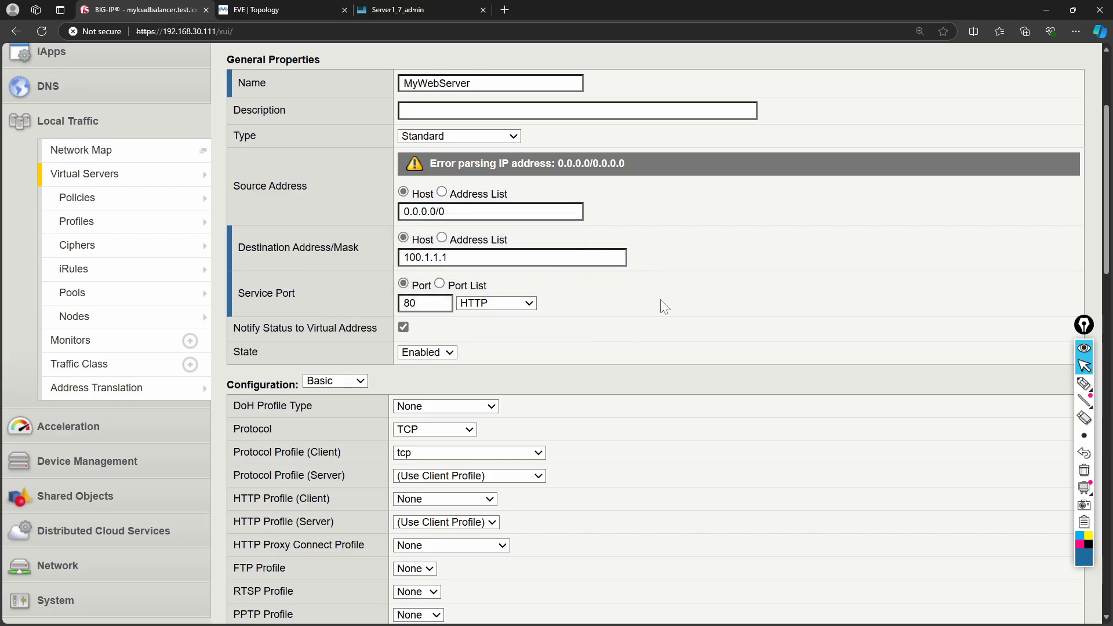
scroll(660, 307, down, 9)
scroll(664, 312, down, 2)
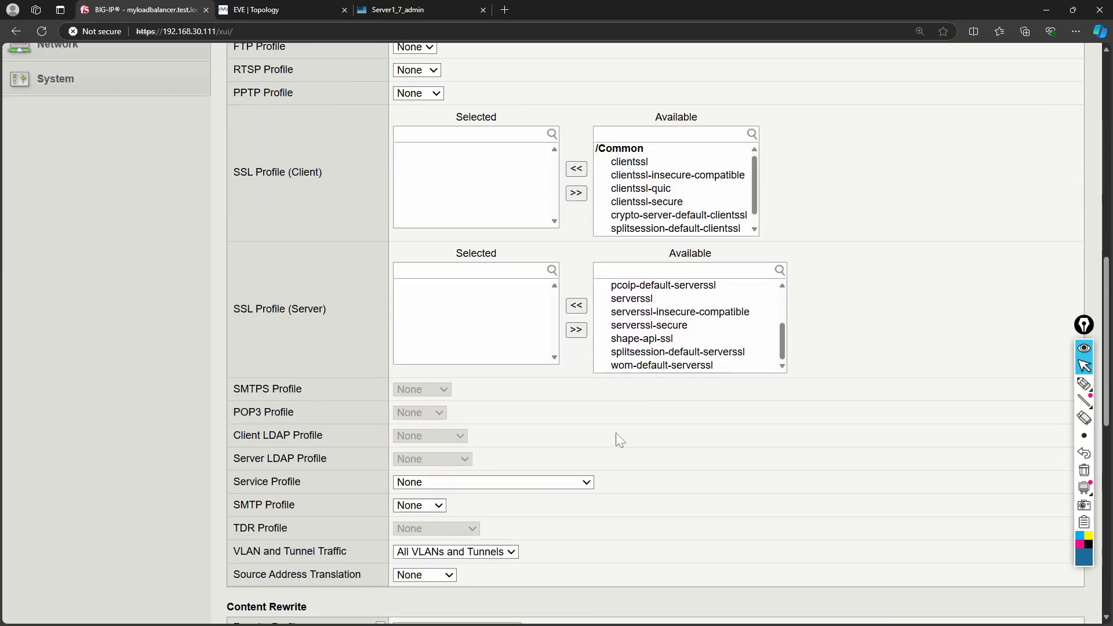
scroll(307, 509, down, 11)
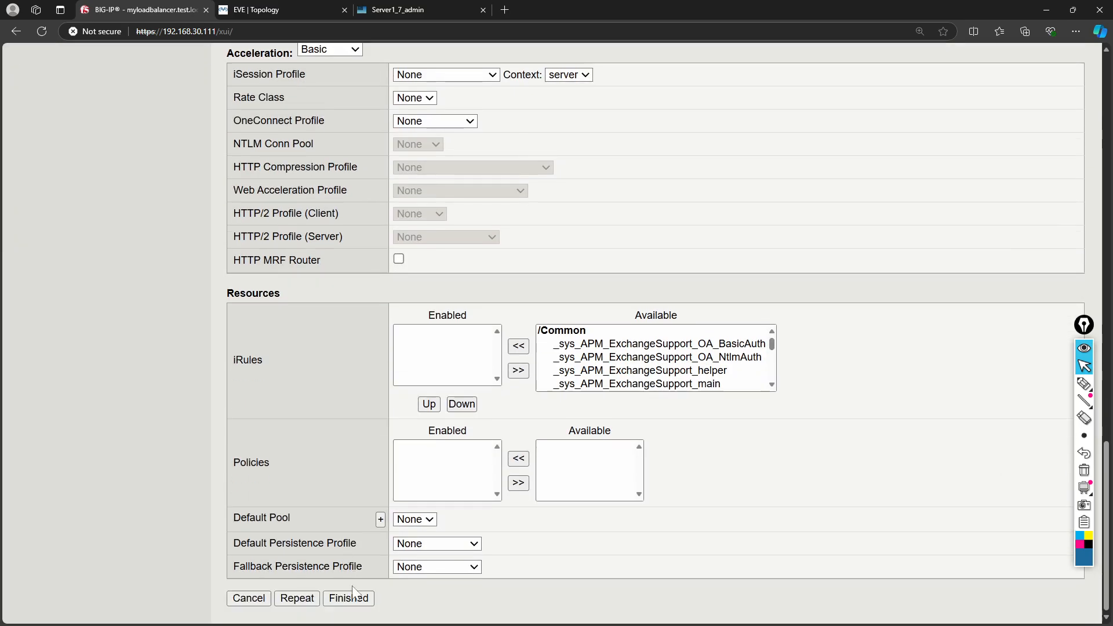
- Save the MyWebServer virtual server for 100.1.1.1:80 and open a blank New Node form from the Node List
click(349, 600)
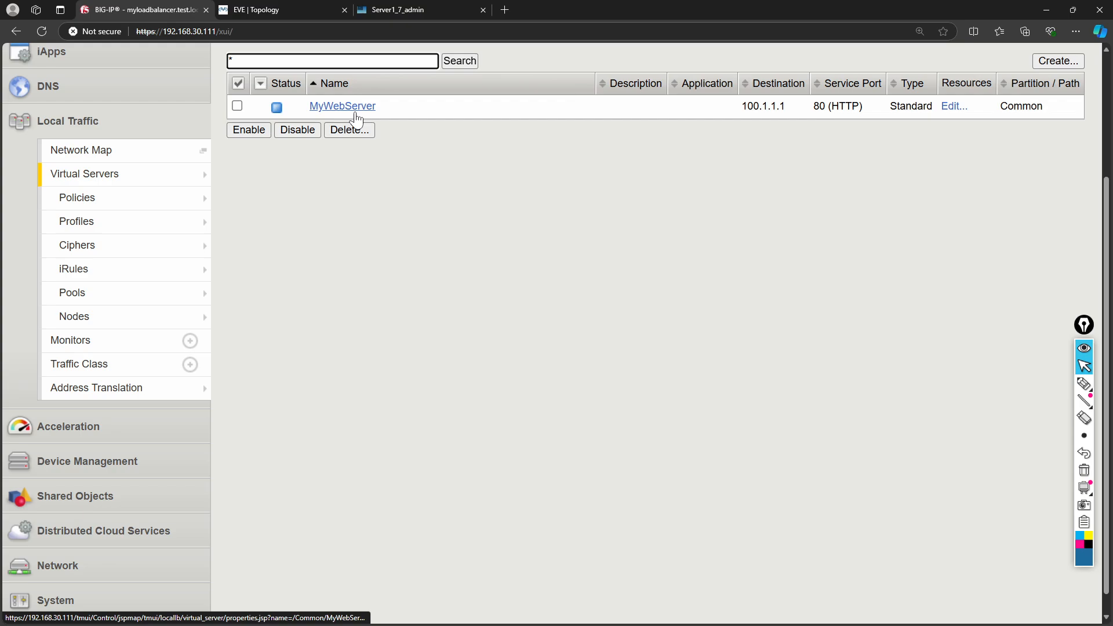
mouse_move(140, 326)
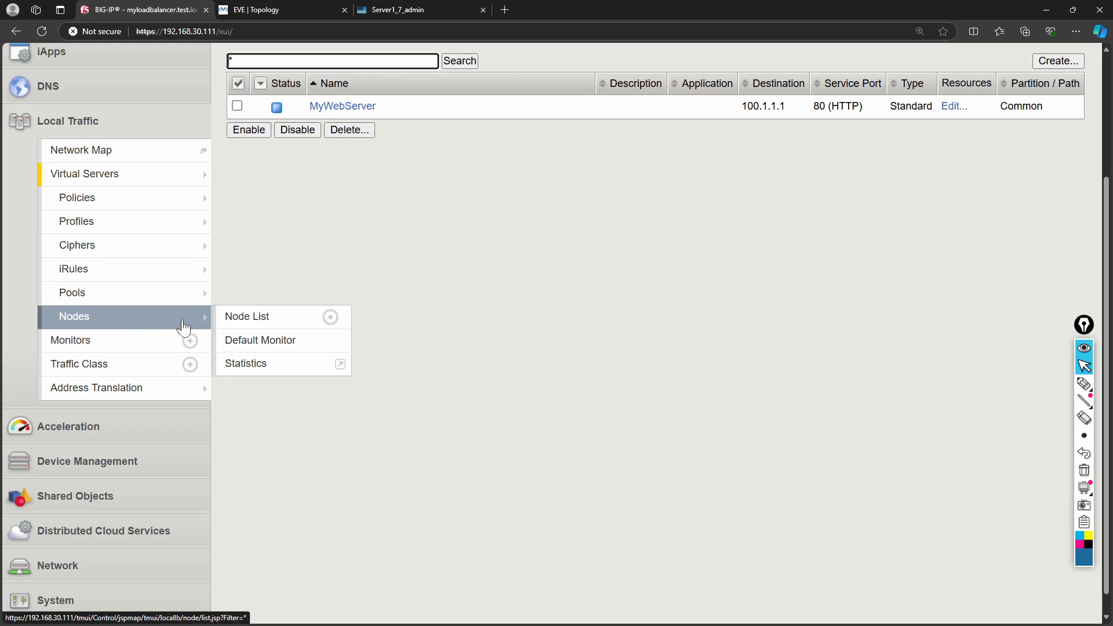
click(232, 313)
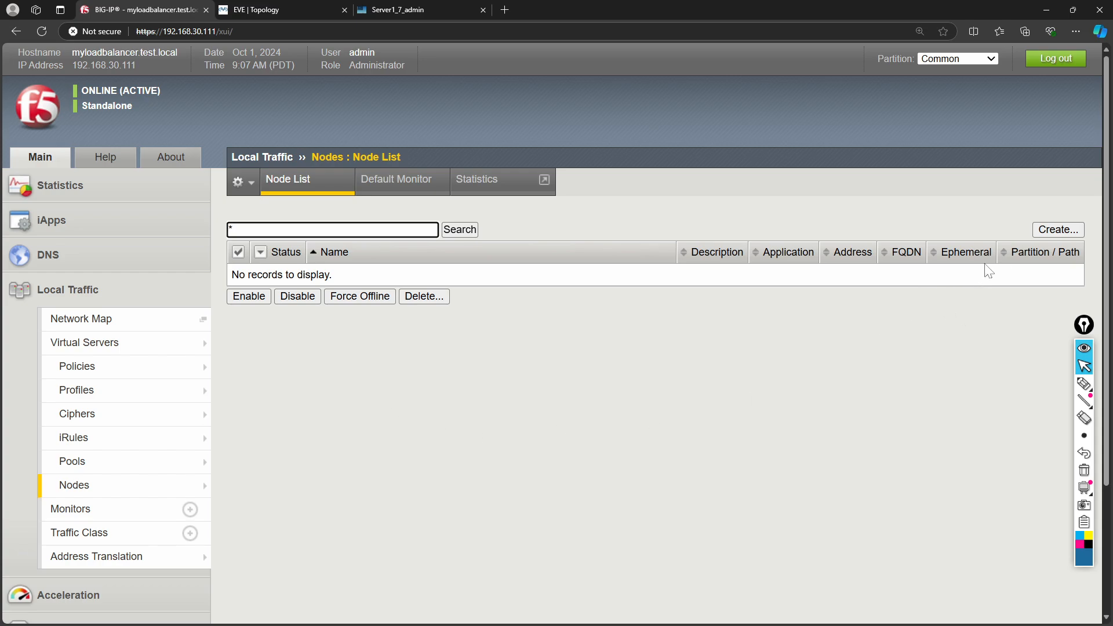
click(1046, 232)
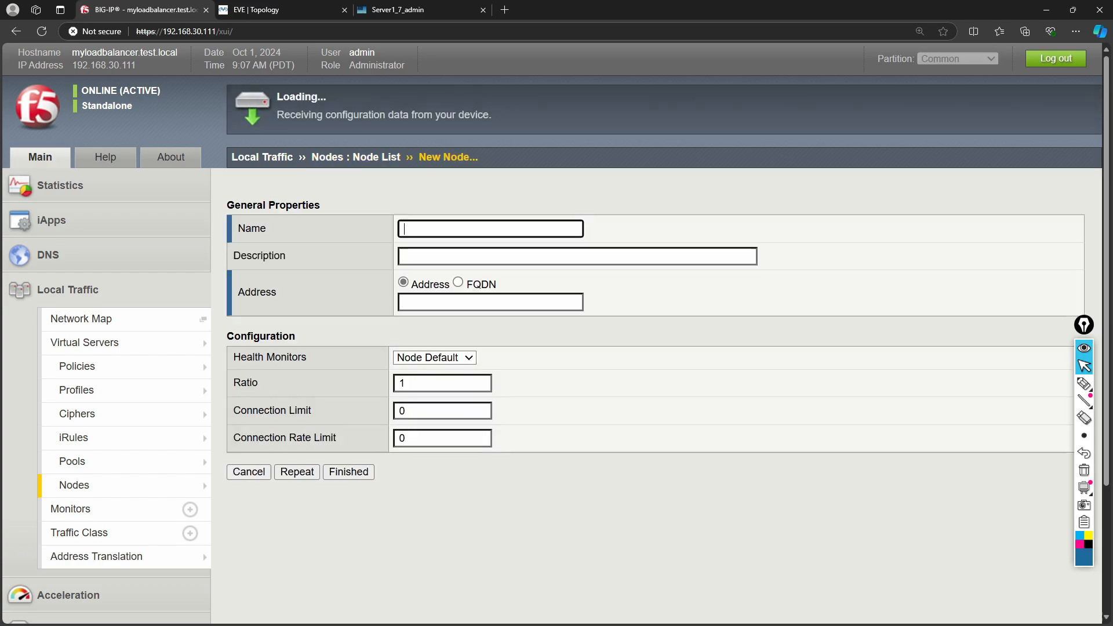
- Compare the Server1 console with the EVE-NG topology to confirm Server1 is at 172.16.1.10
click(398, 12)
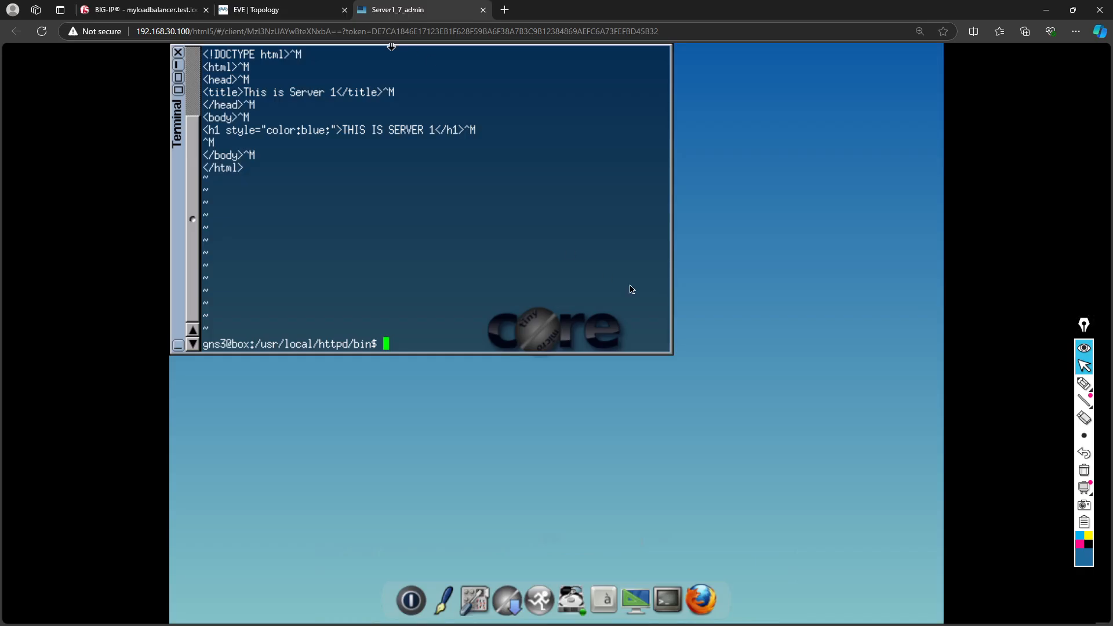
click(164, 10)
click(262, 9)
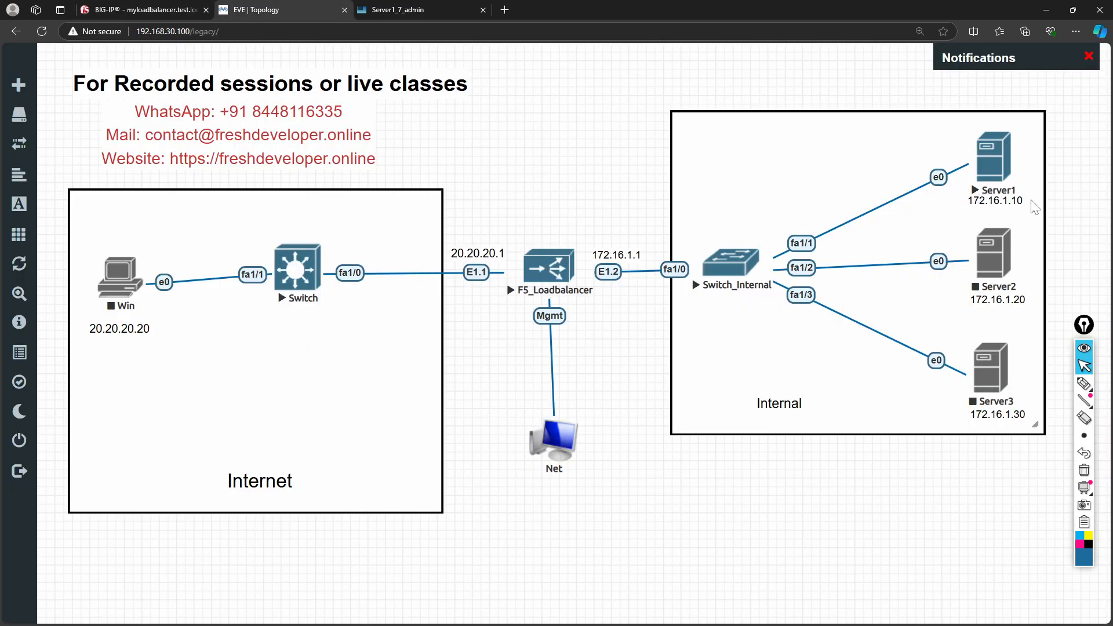
click(443, 10)
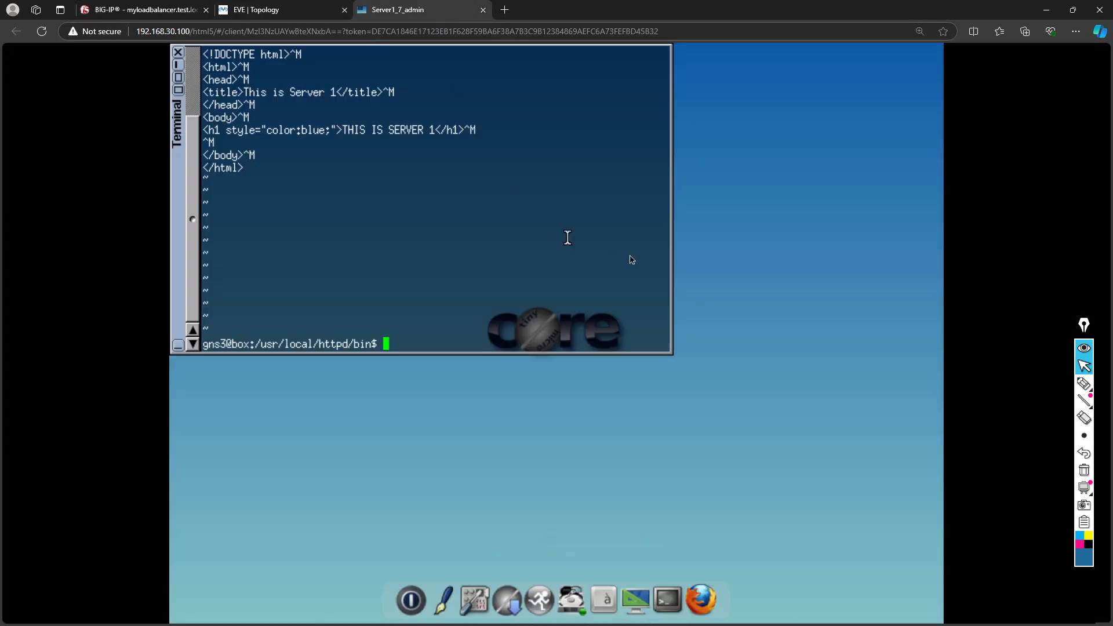
click(282, 9)
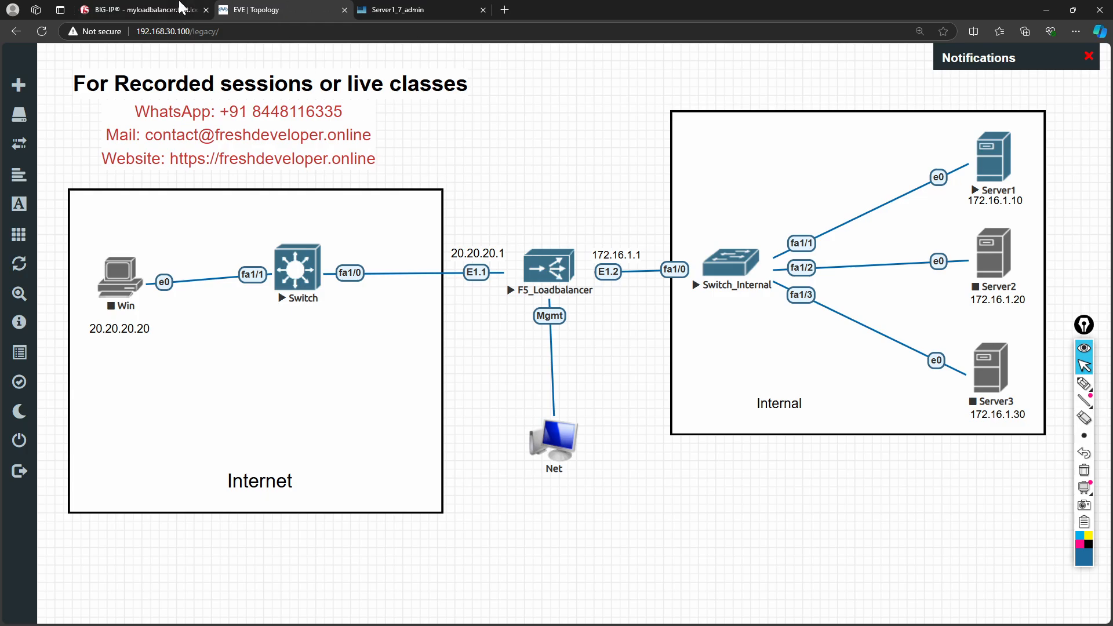
click(142, 10)
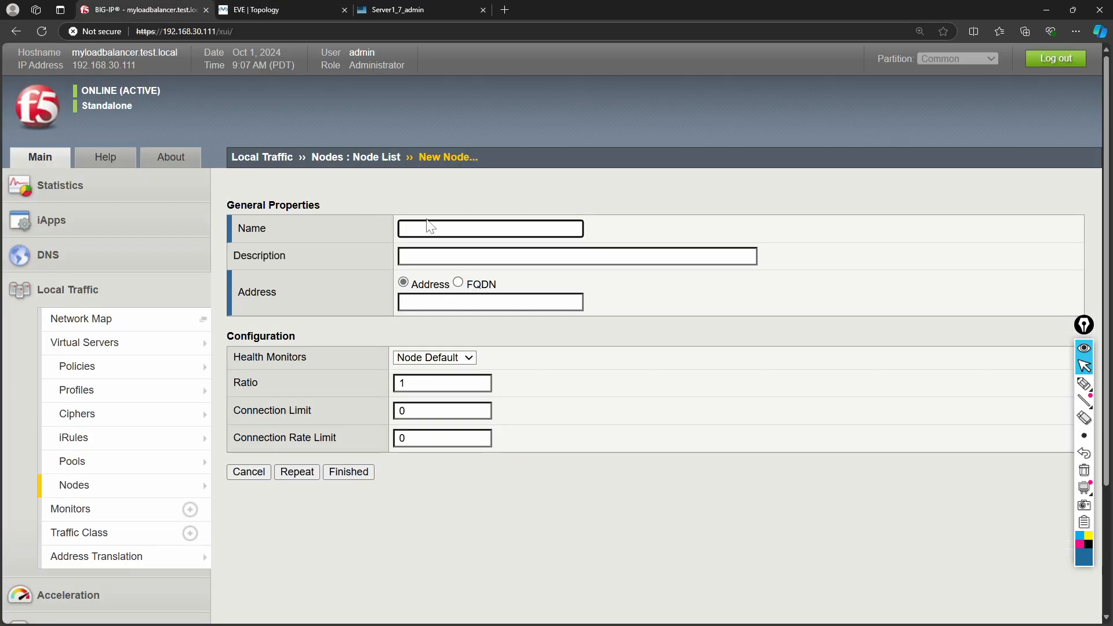
- Name the new node Server1 and give it address 172.16.1.10
text(Server1)
key(Tab)
key(Tab)
key(Tab)
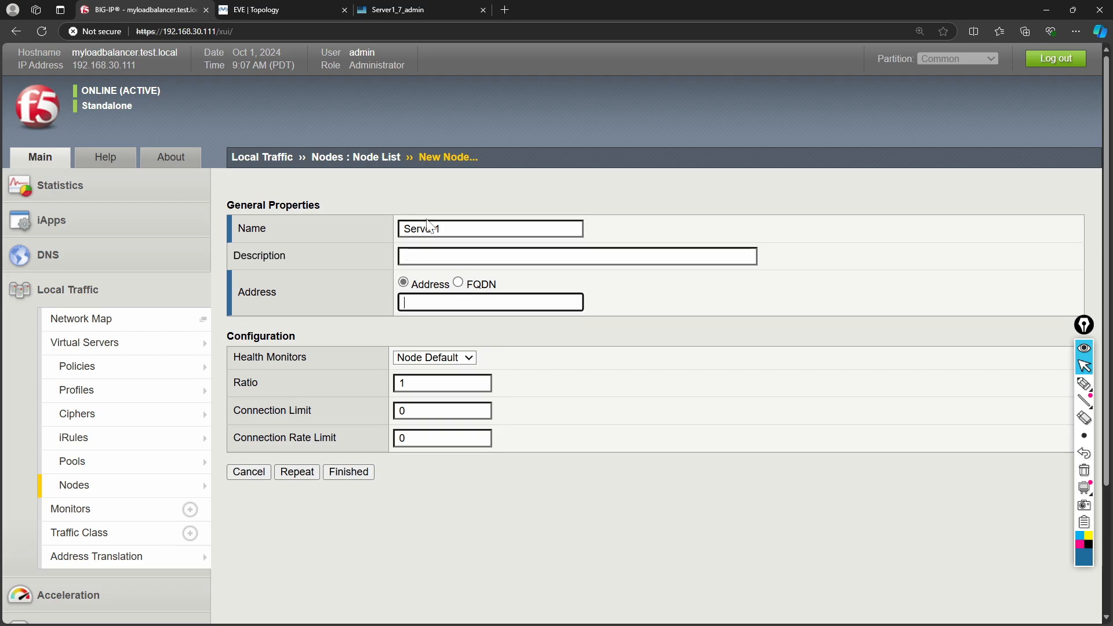
text(1721)
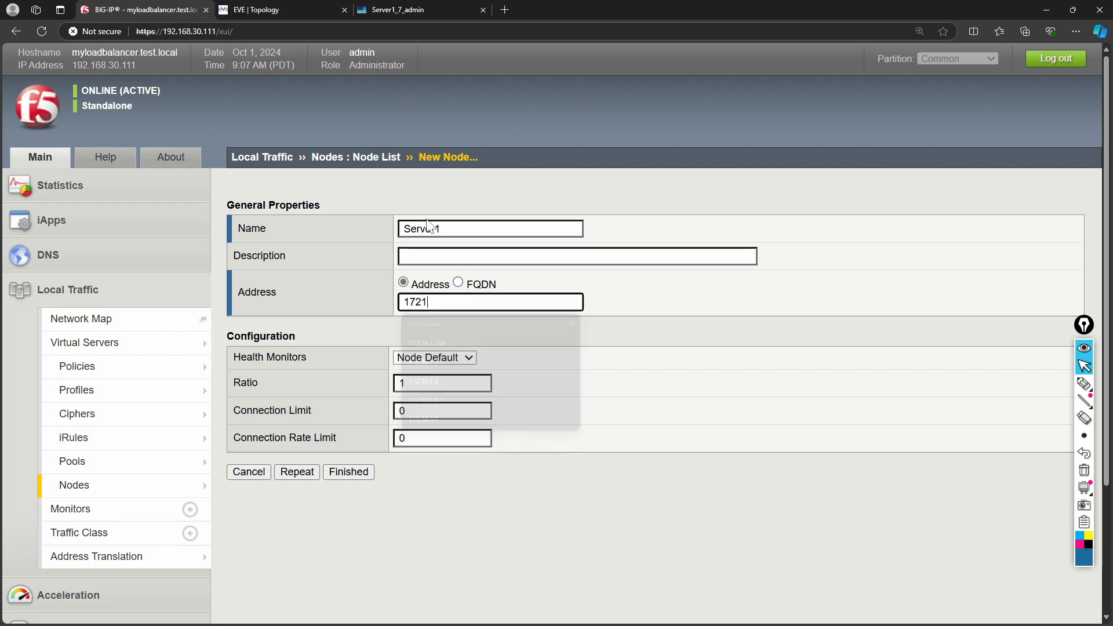
key(BackSpace)
text(.)
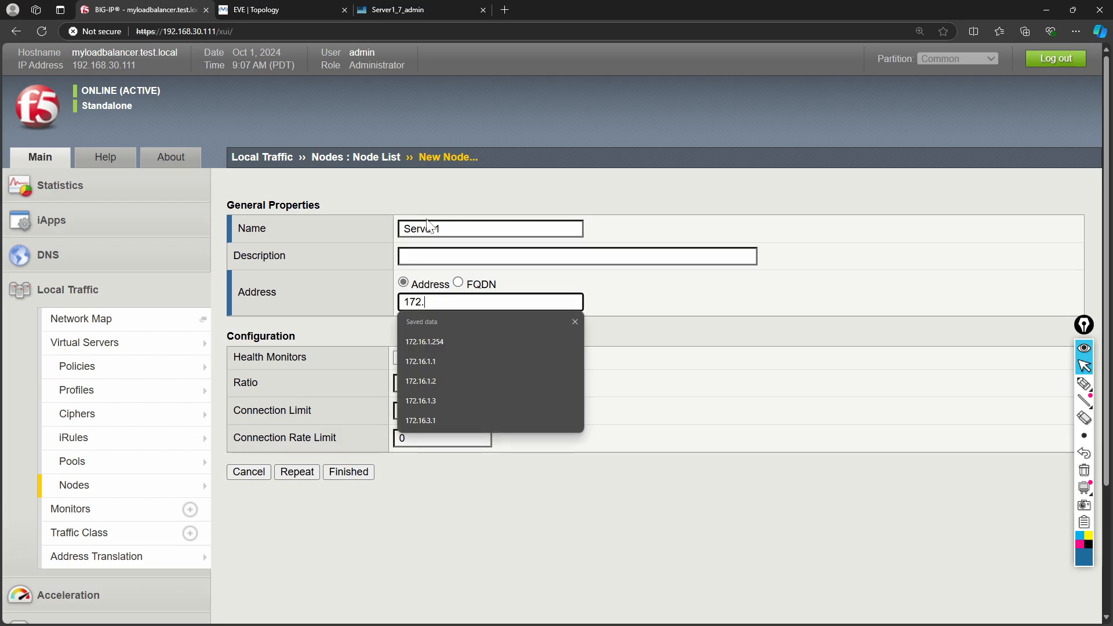
text(16.1.1)
click(452, 361)
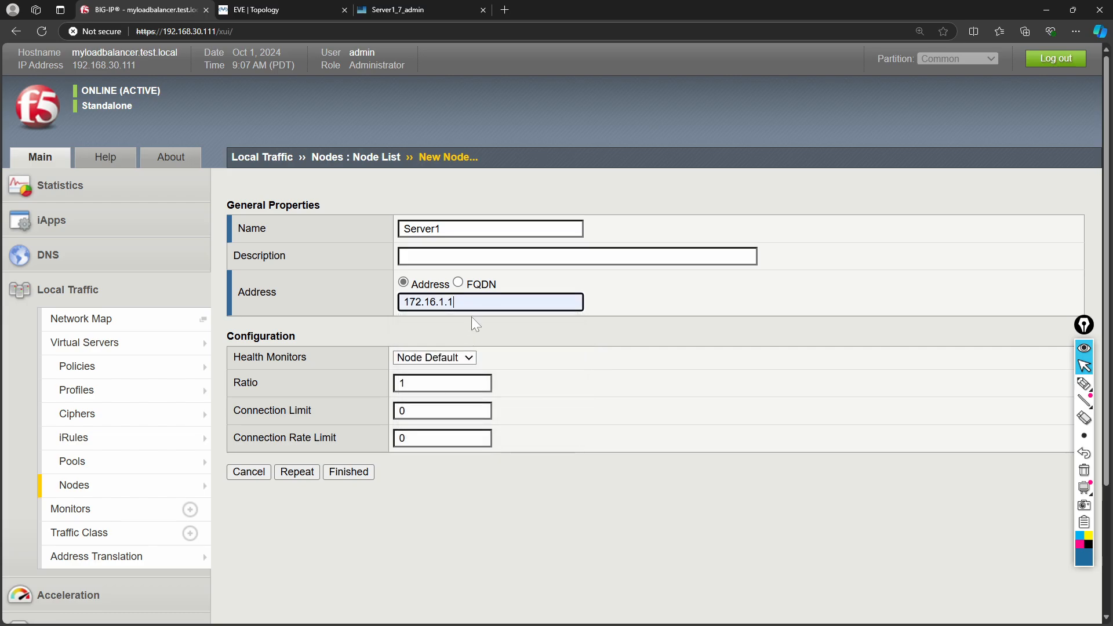
text(0)
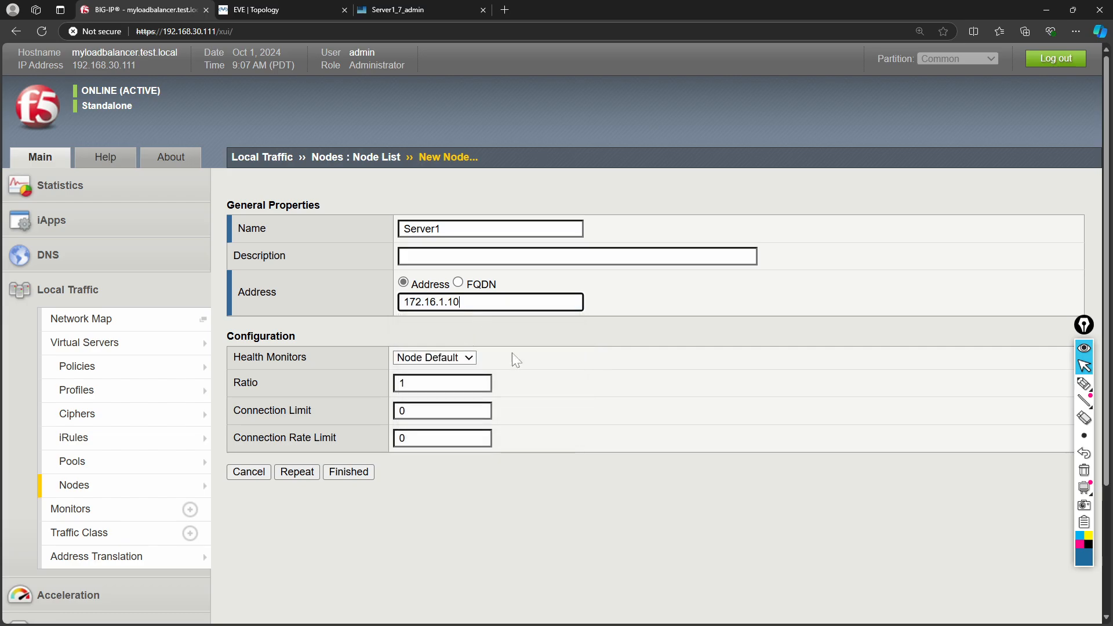
click(595, 377)
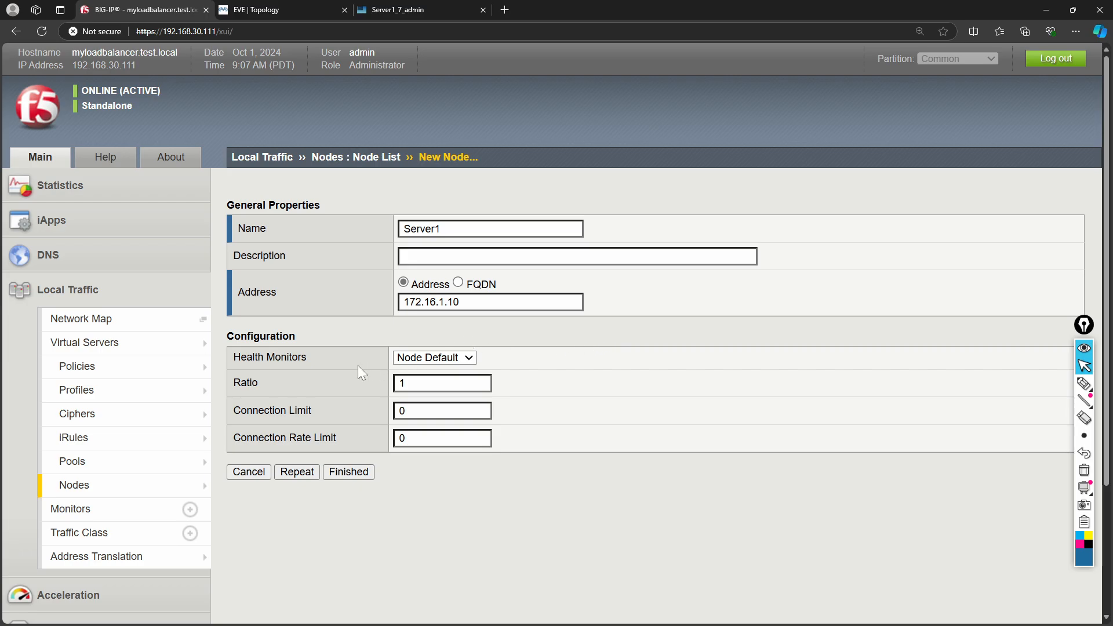
- Keep Node Default as the health monitor and save the Server1 node
click(418, 361)
click(418, 364)
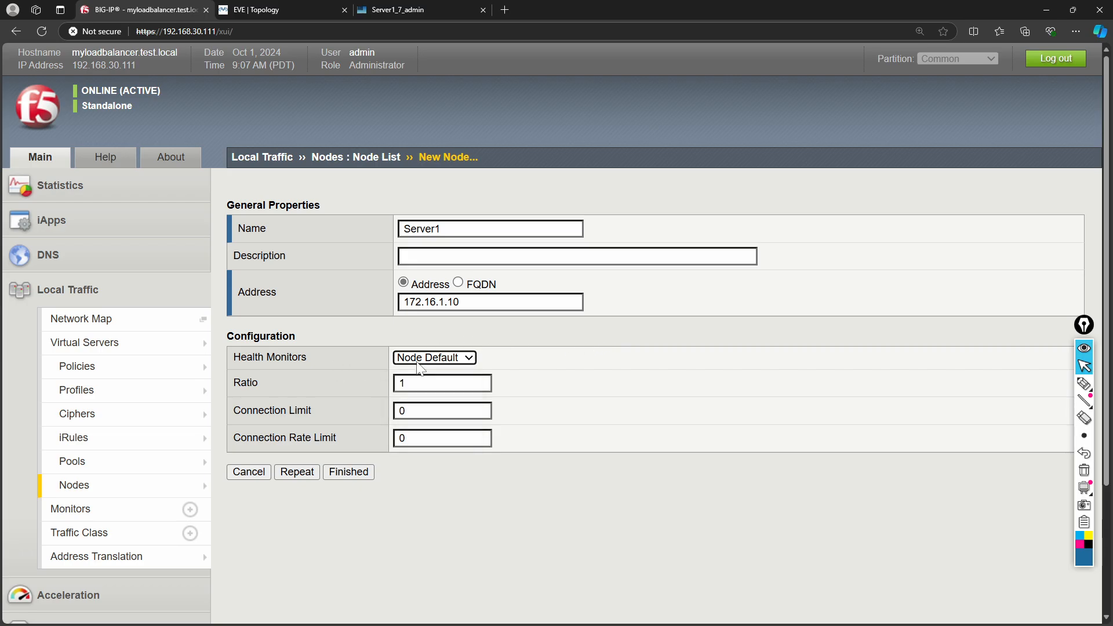
click(450, 358)
click(451, 359)
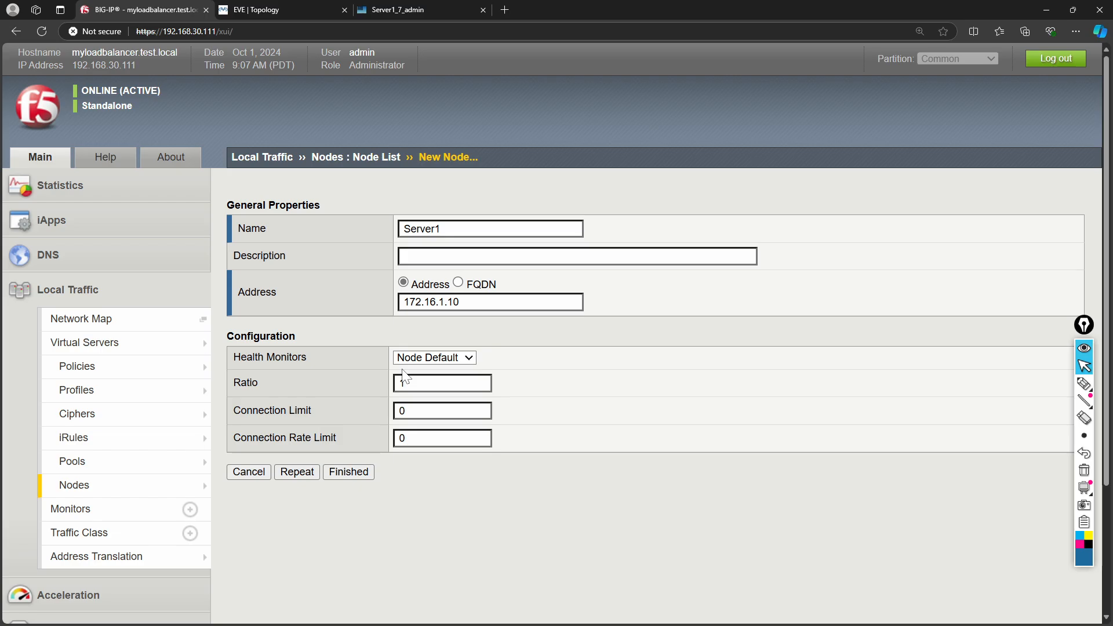
click(348, 473)
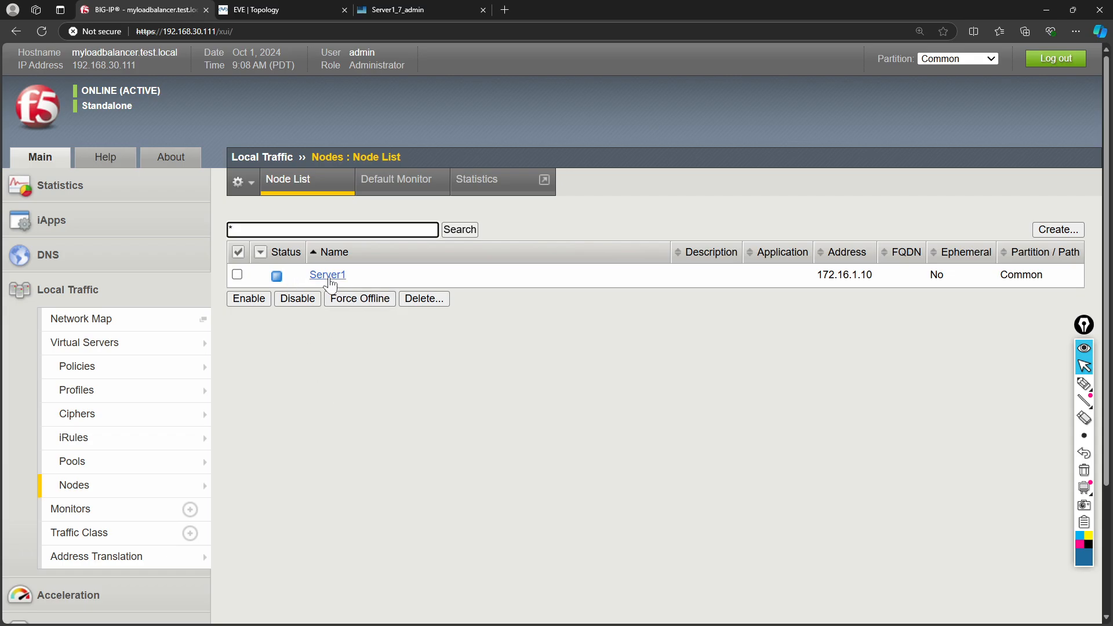
- Create node Server2 at address 172.16.1.20
mouse_move(129, 359)
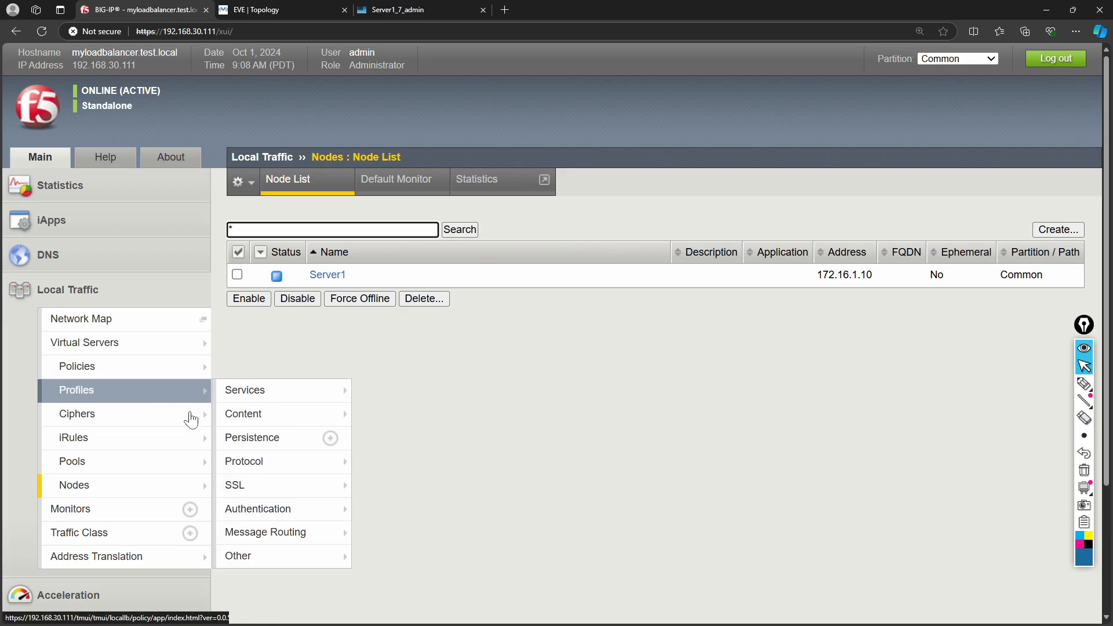
click(408, 452)
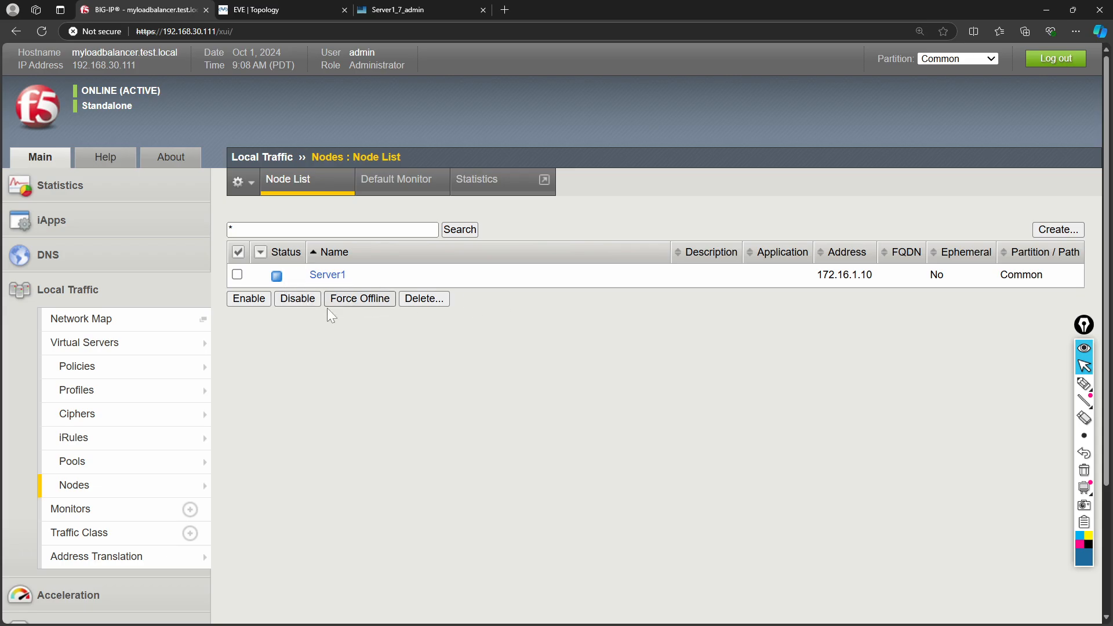
click(1058, 229)
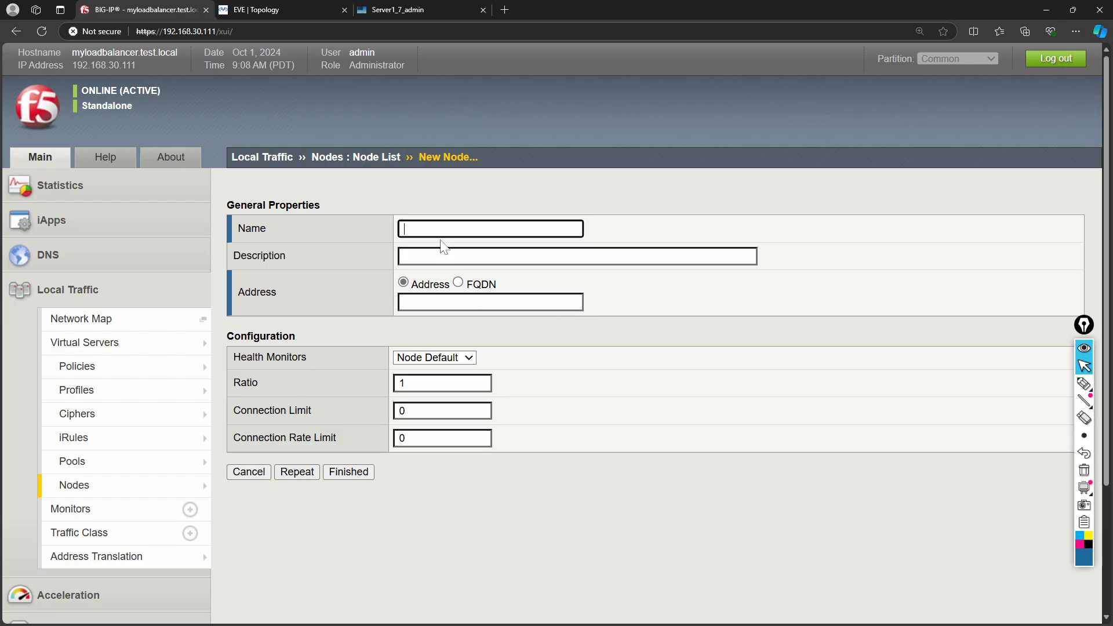
text(S)
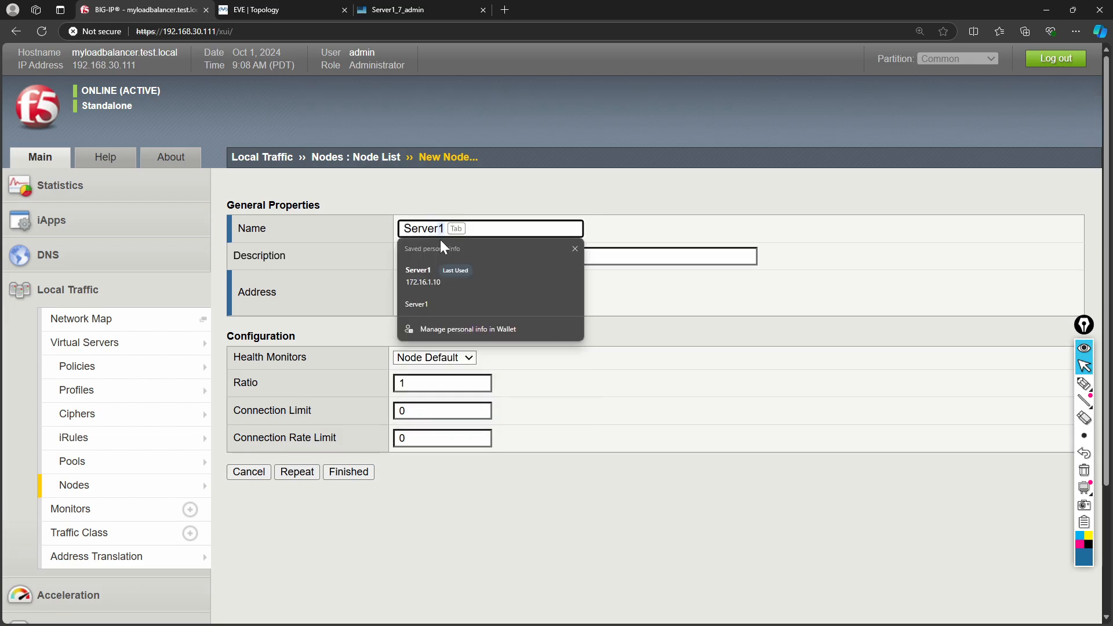
text(erver2)
click(444, 300)
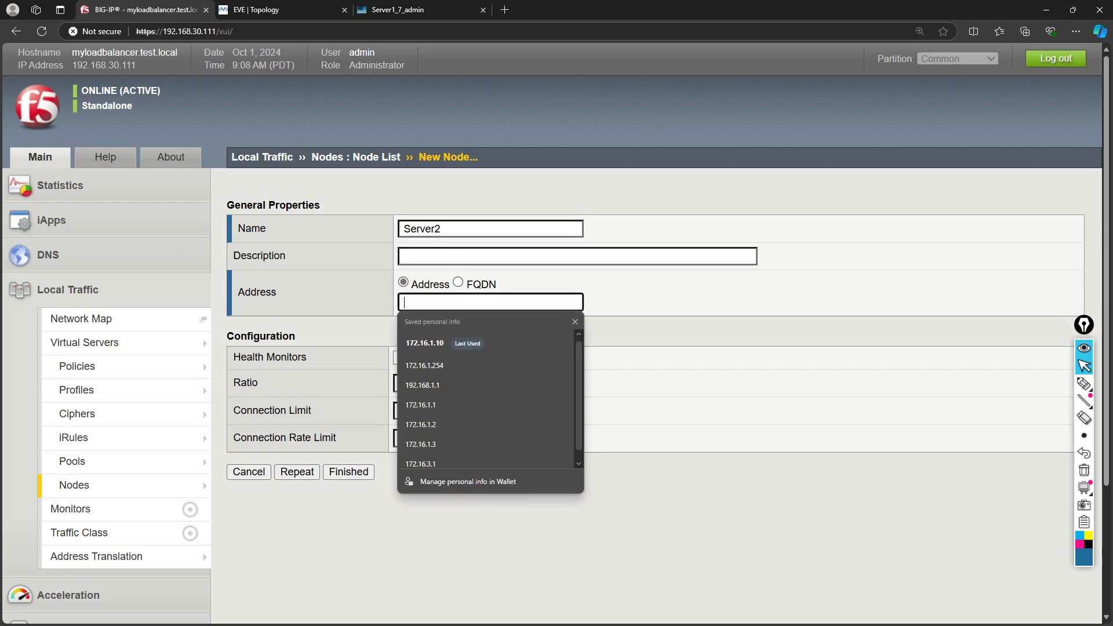
text(172.16.1.2)
click(452, 406)
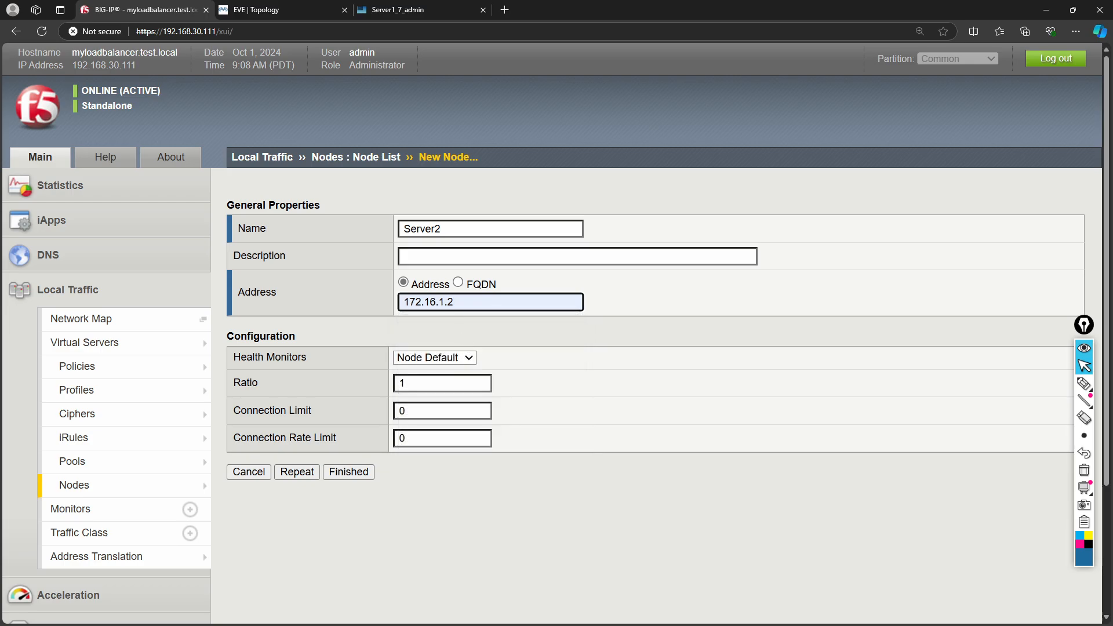
text(0)
click(341, 480)
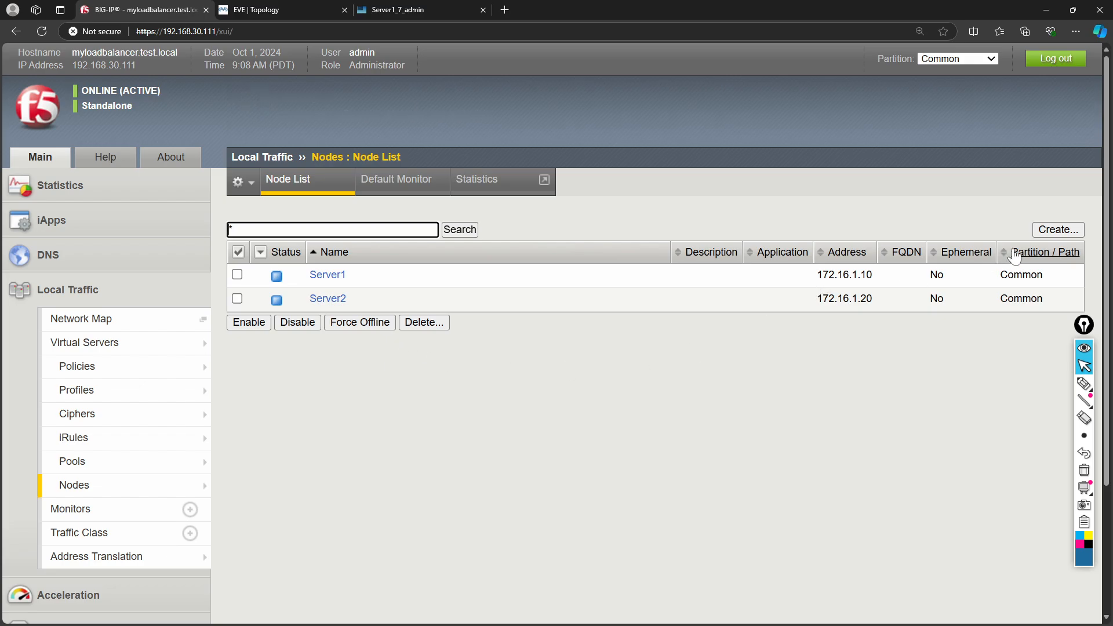
- Create node Server3 at address 172.16.1.30
click(1057, 230)
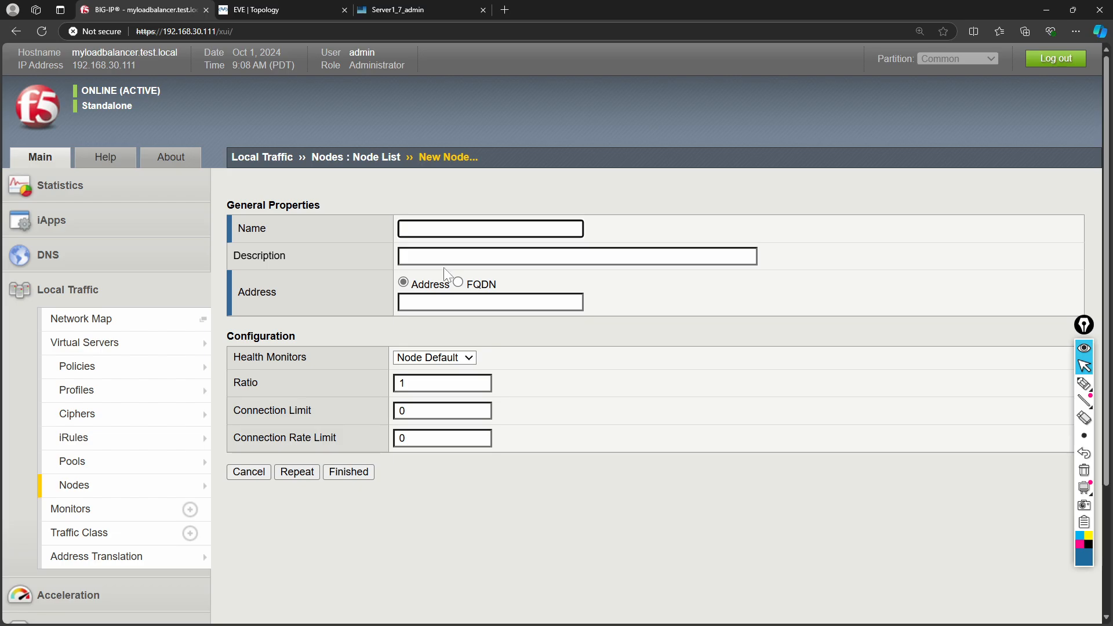
text(Server3)
click(445, 302)
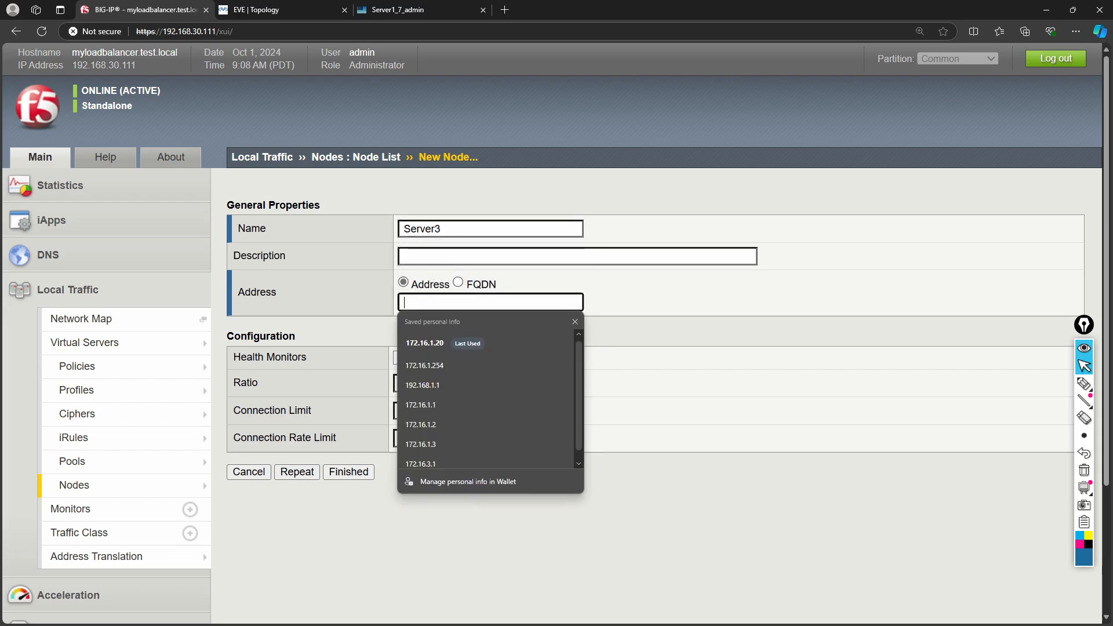
click(446, 444)
text(0)
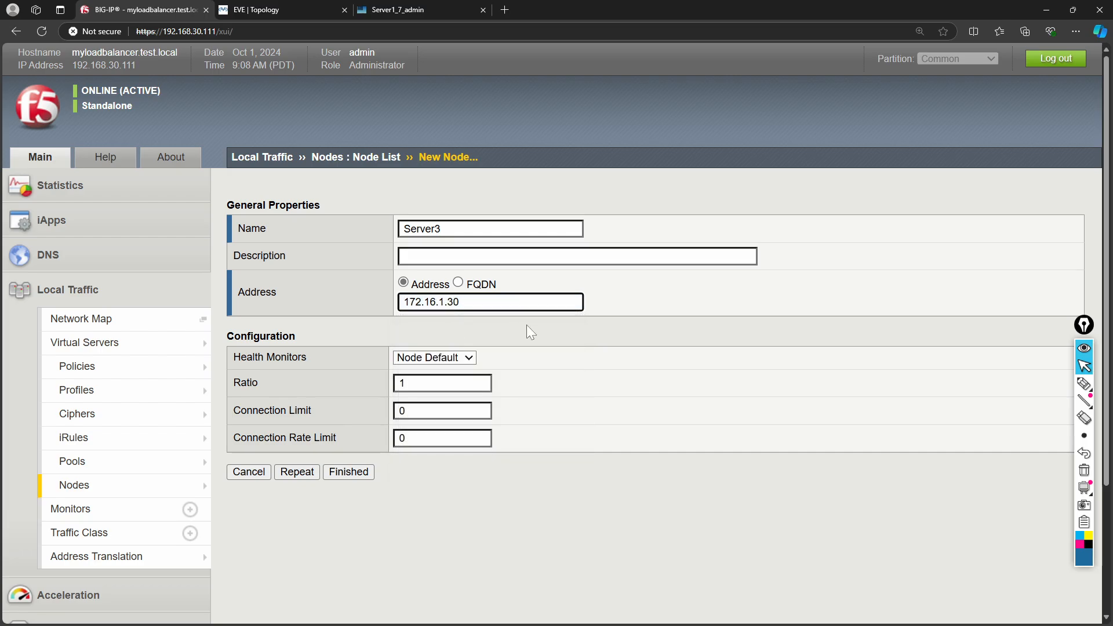
click(357, 470)
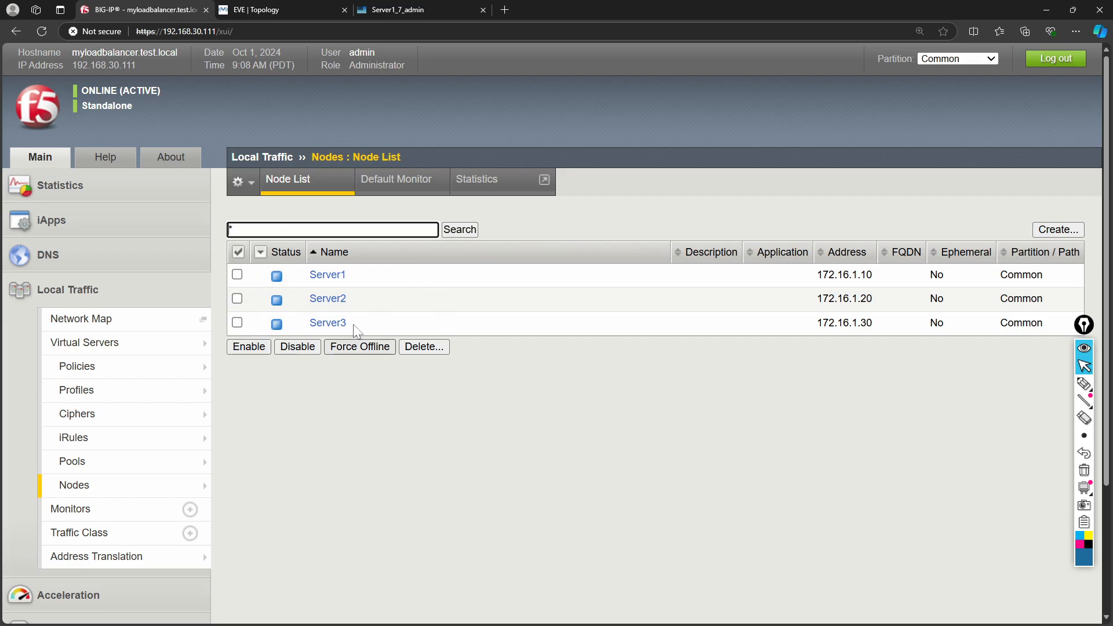
mouse_move(115, 449)
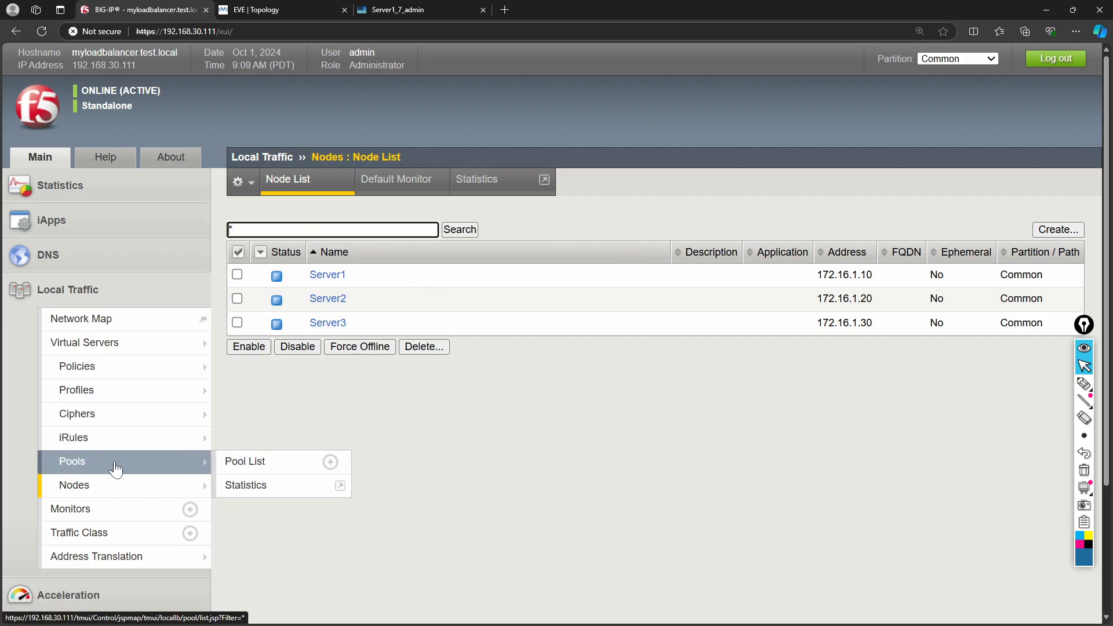
- Start a new pool from the Pool List and name it FDO_Pool
click(238, 463)
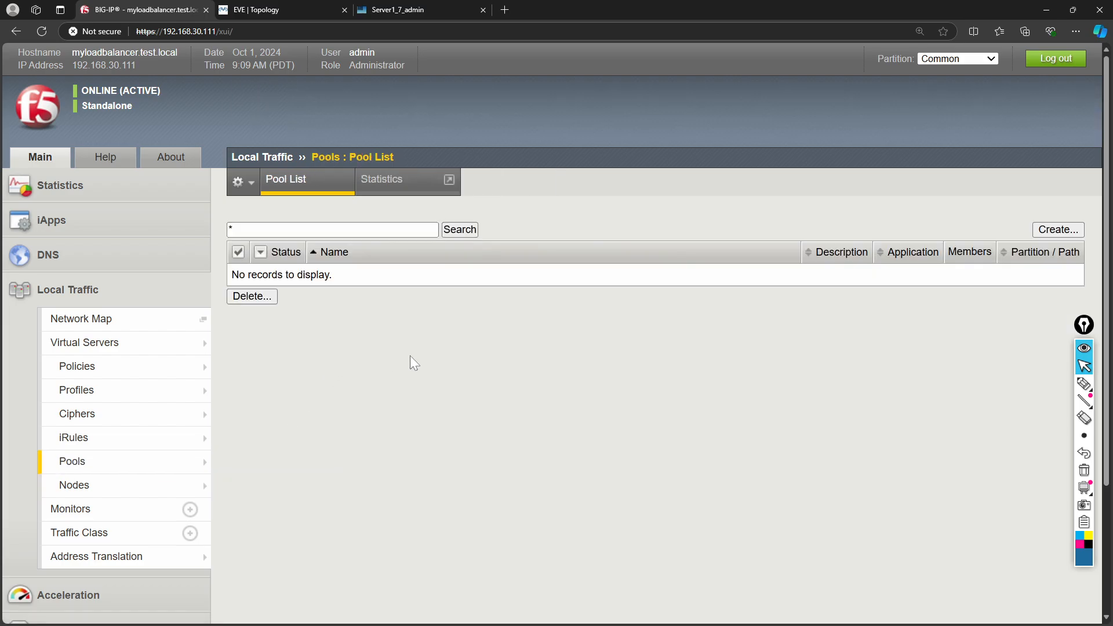
click(1072, 231)
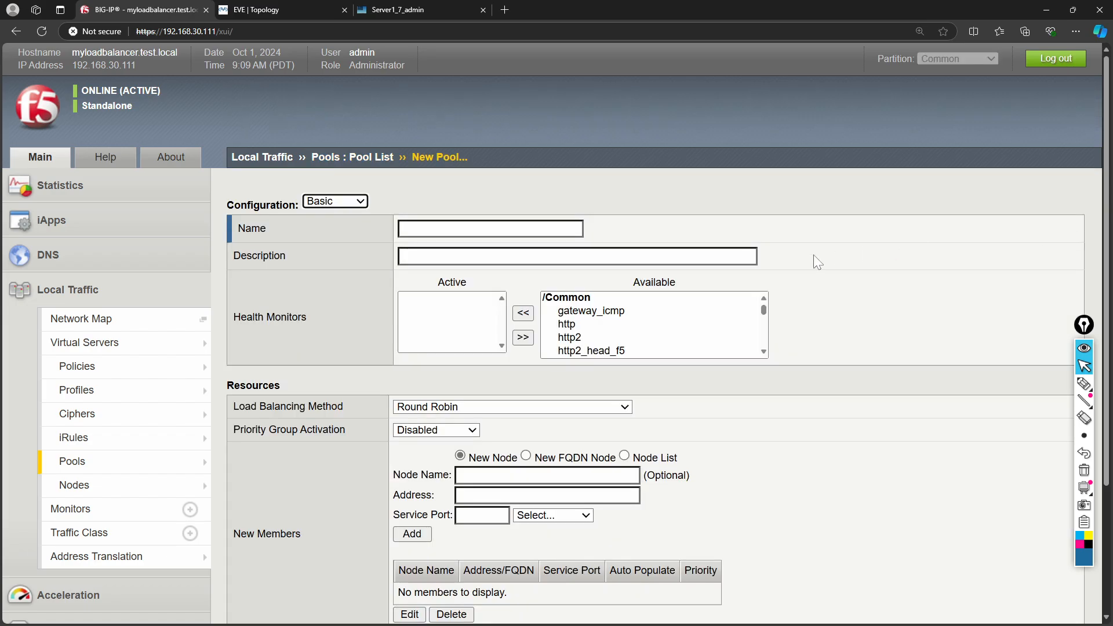
click(525, 230)
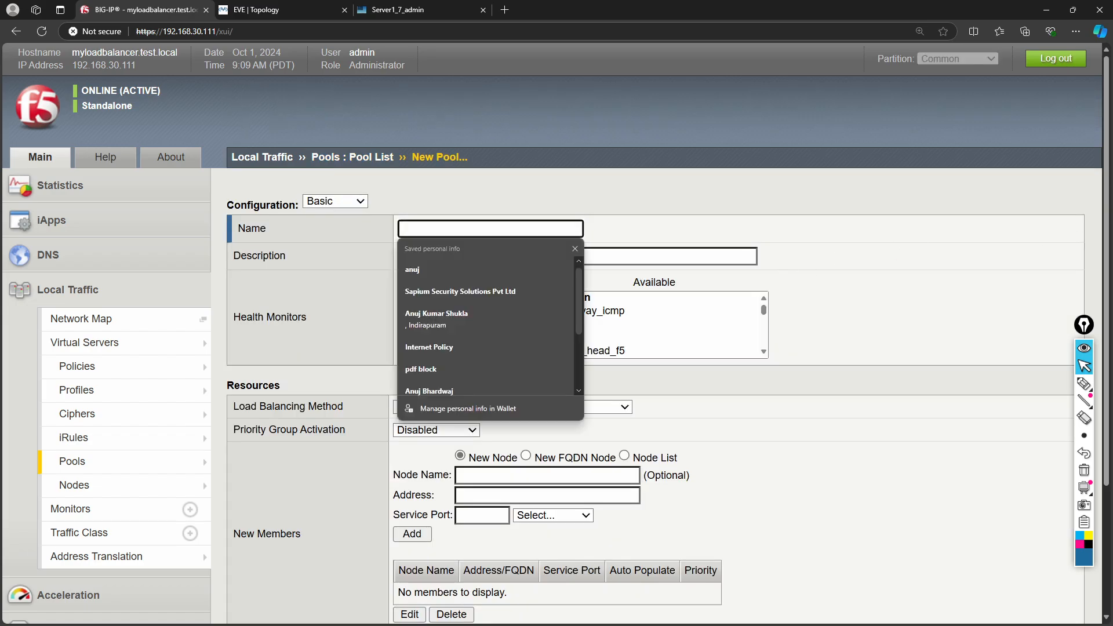
text(Sal)
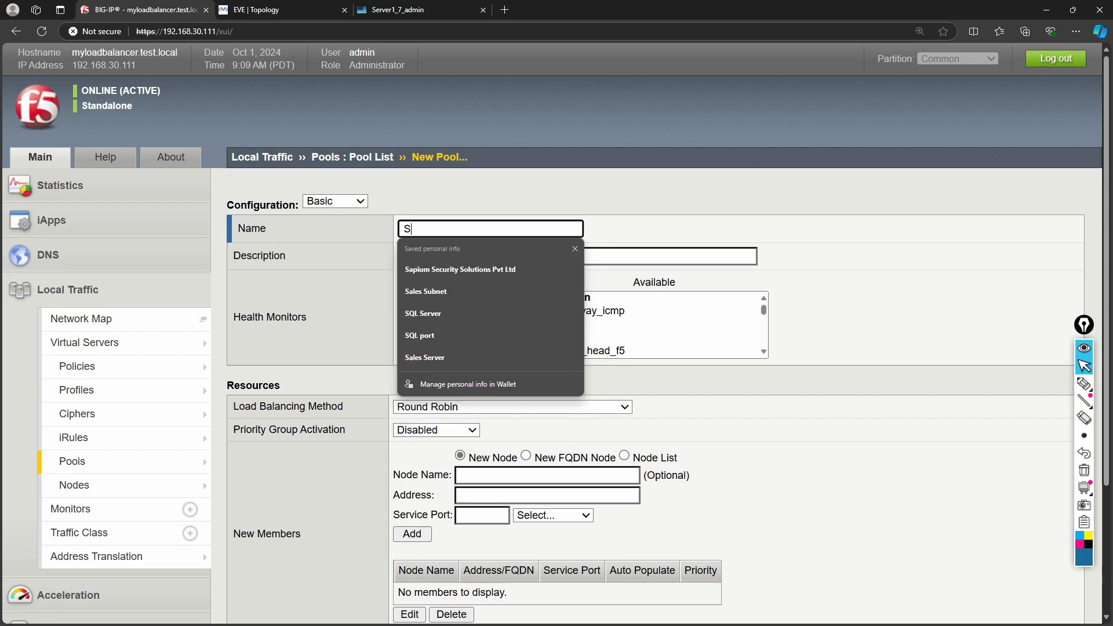
key(BackSpace)
key(BackSpace)
key(BackSpace)
key(Escape)
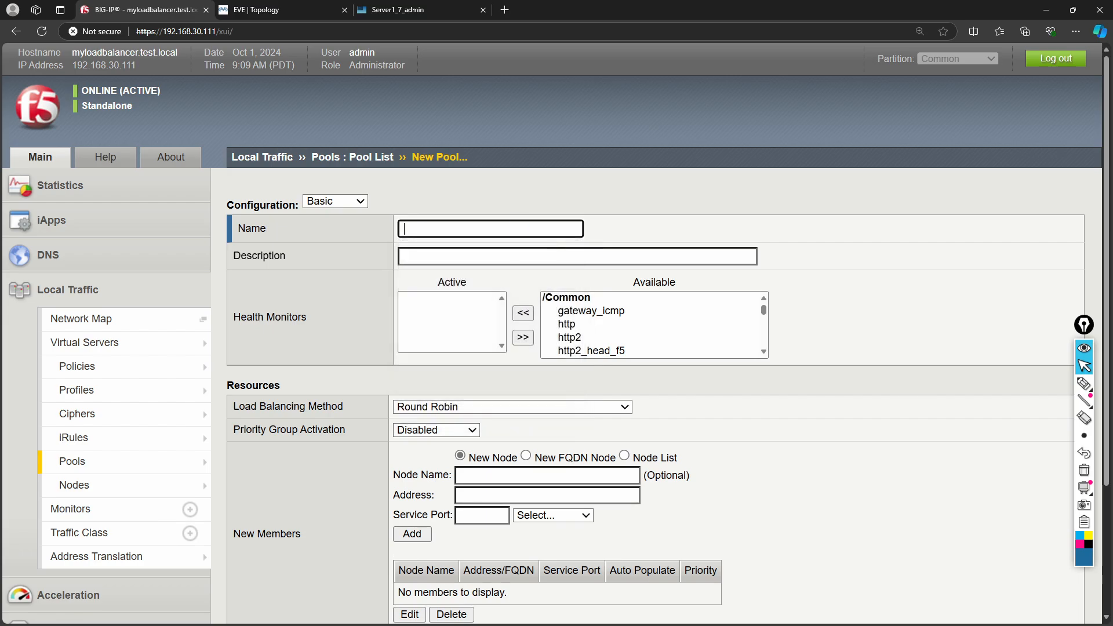
text(FDO)
key(BackSpace)
key(BackSpace)
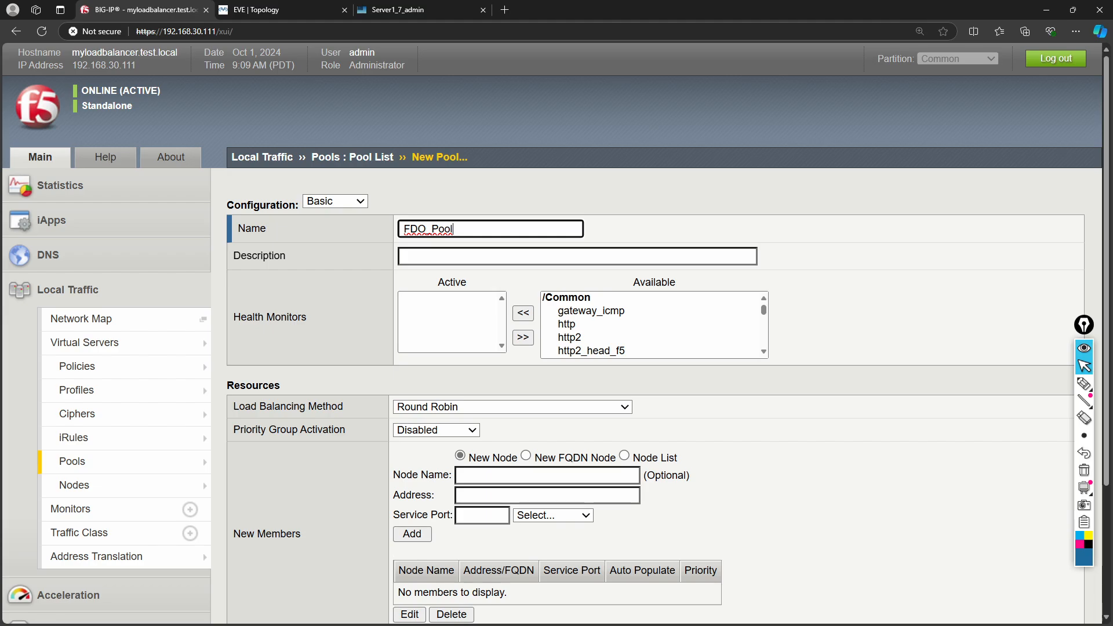
- Make http the pool's active health monitor and keep Round Robin load balancing
click(571, 328)
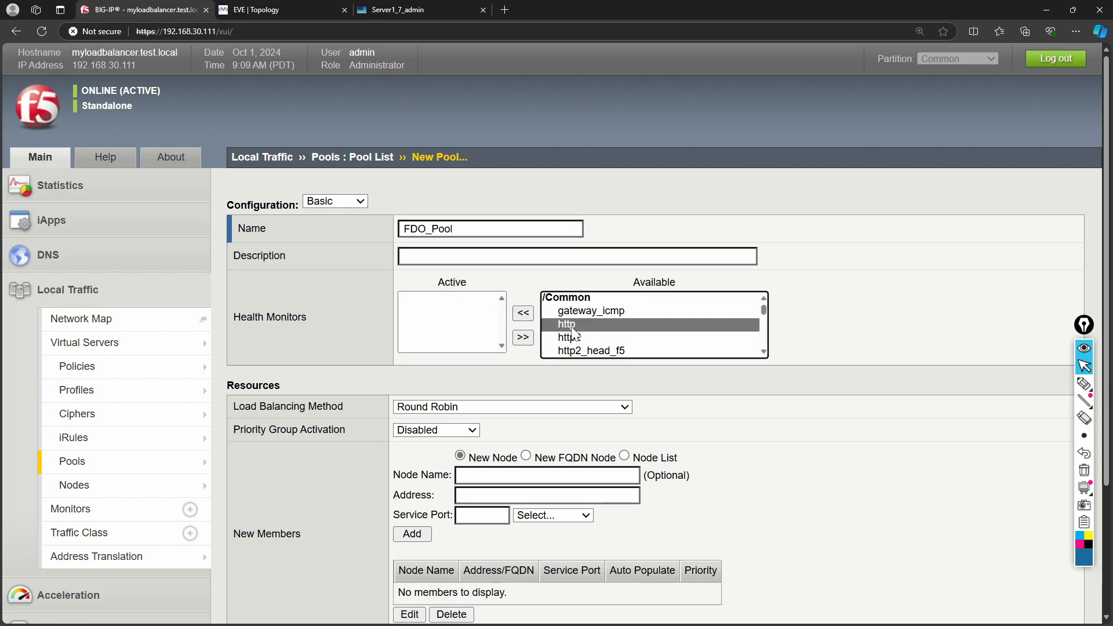
click(524, 313)
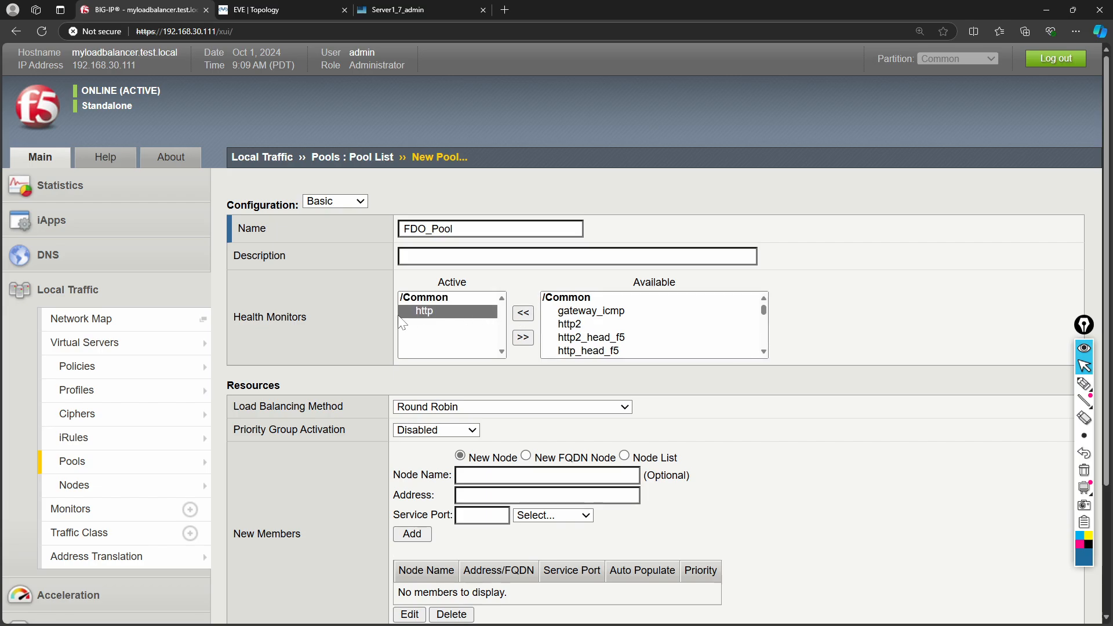
scroll(360, 334, down, 2)
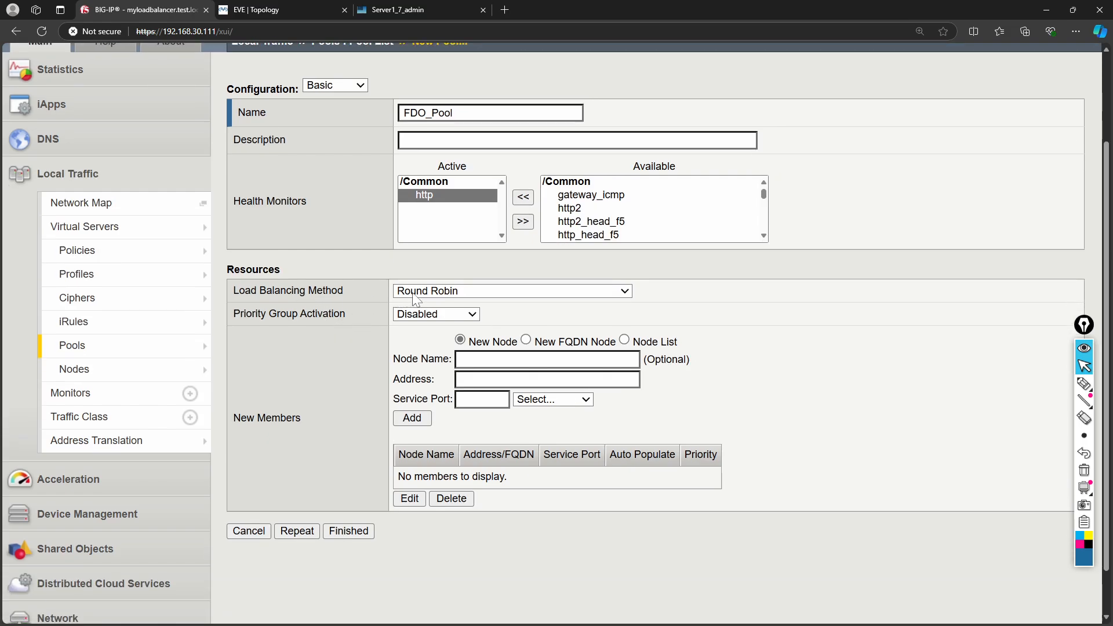
click(415, 292)
click(410, 296)
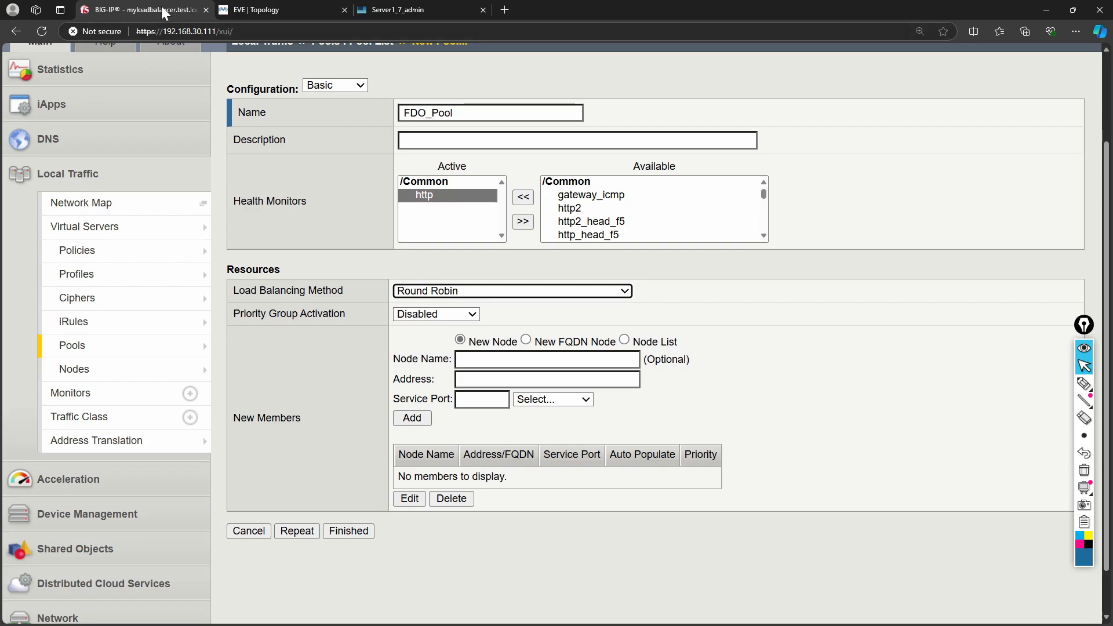
click(264, 9)
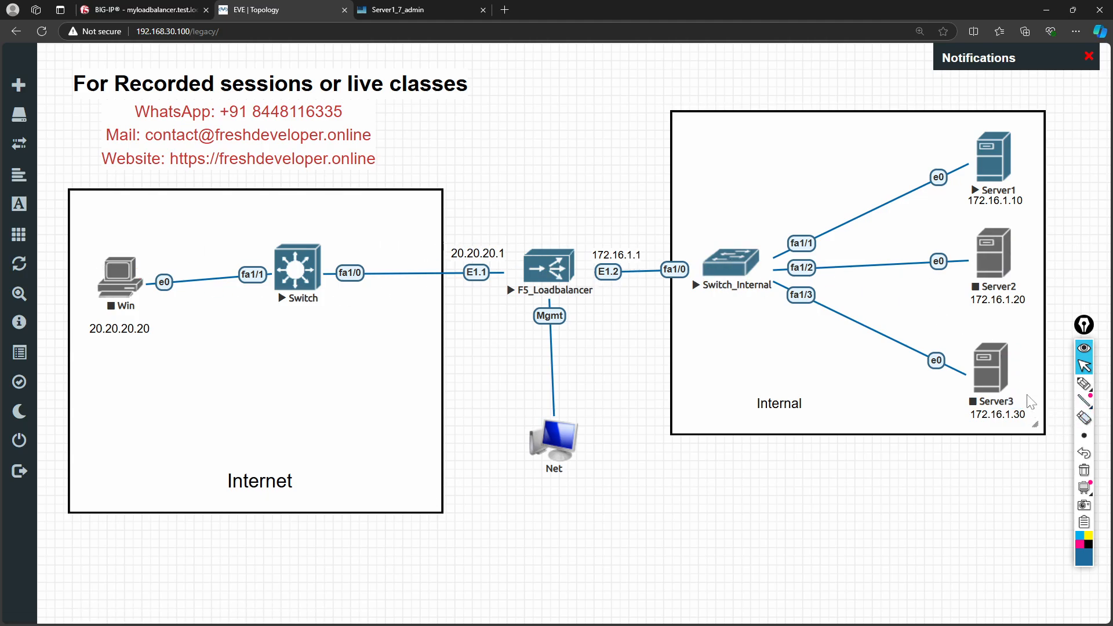
click(417, 12)
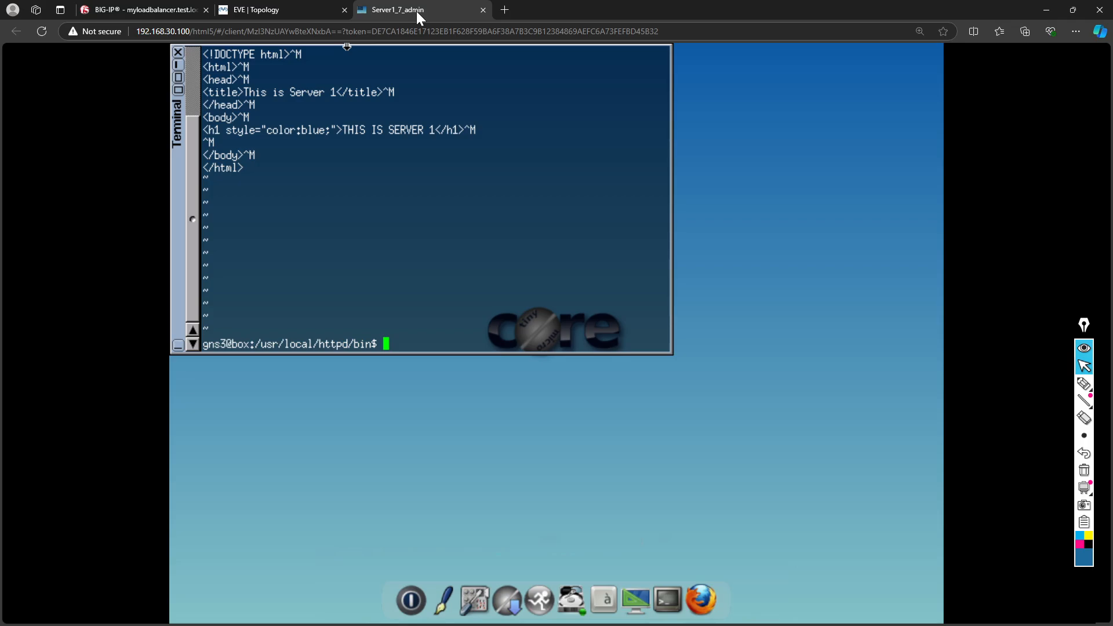
click(283, 7)
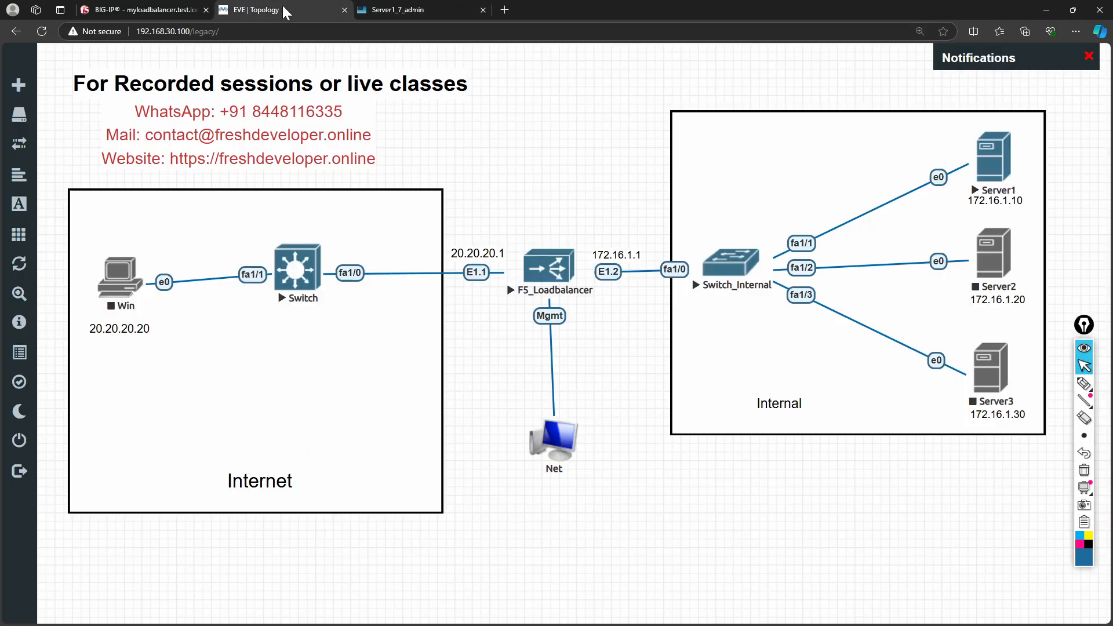
click(148, 10)
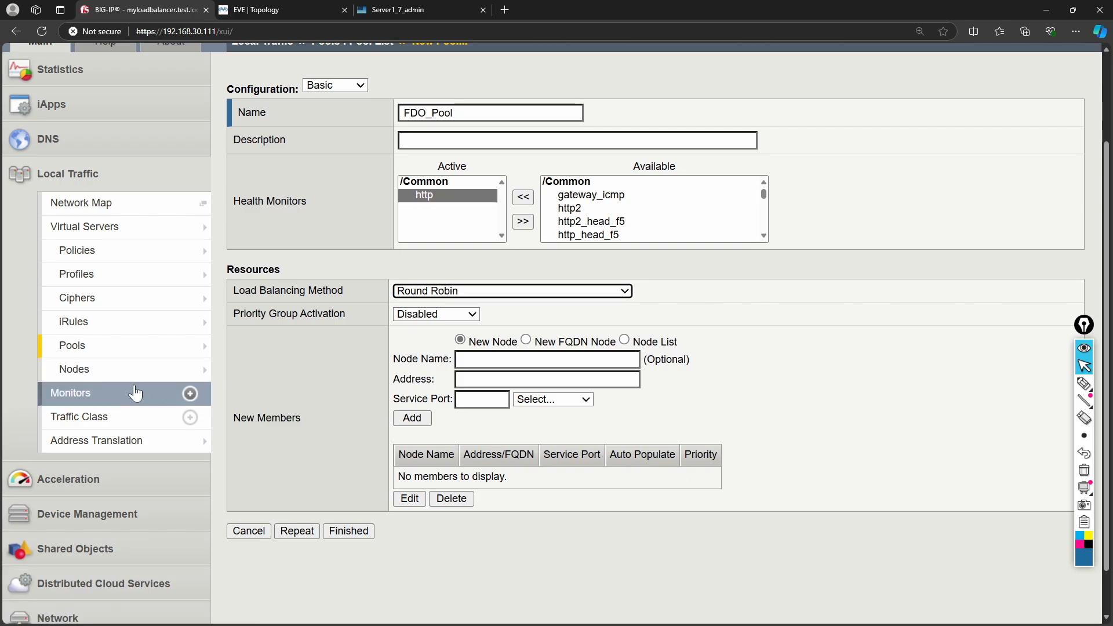
- Add existing node Server1 (172.16.1.10) on HTTP port 80 as a pool member
mouse_move(92, 380)
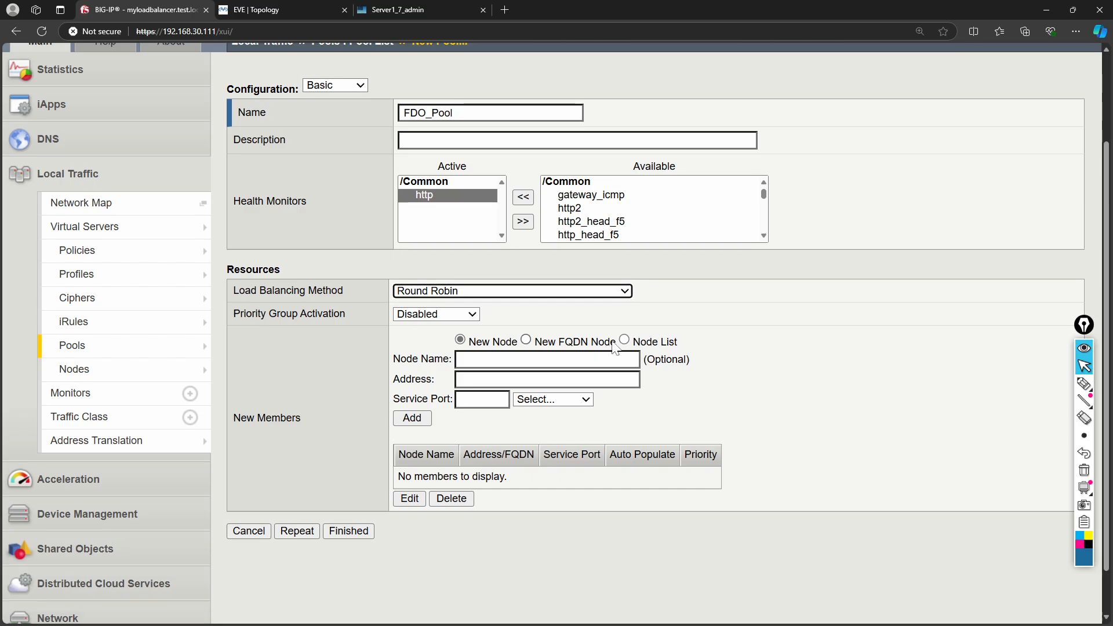
click(546, 359)
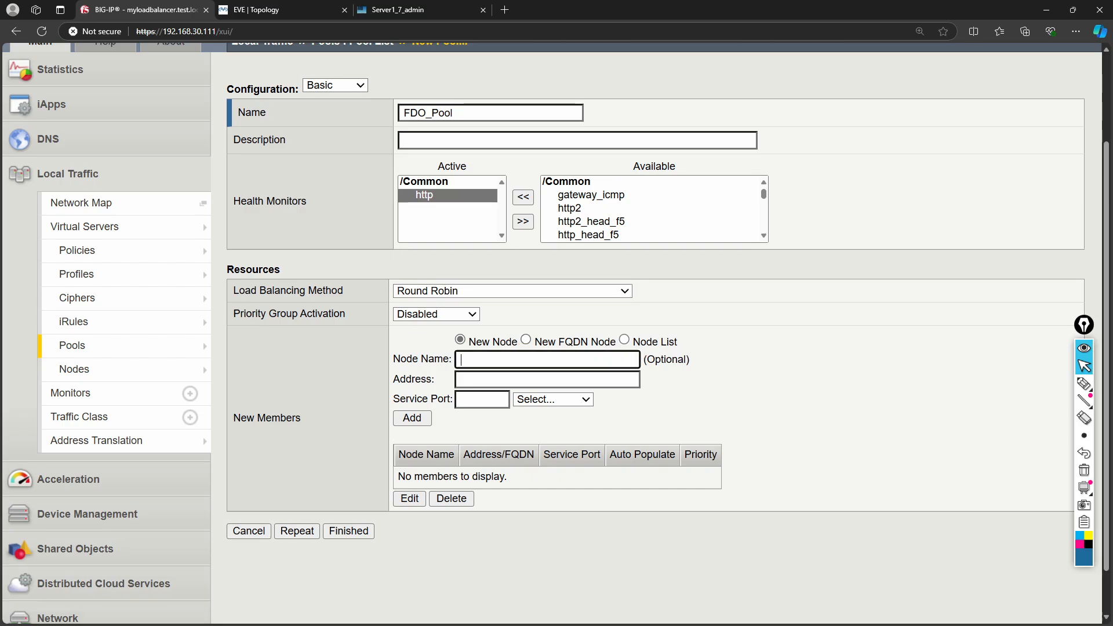
click(624, 340)
click(574, 358)
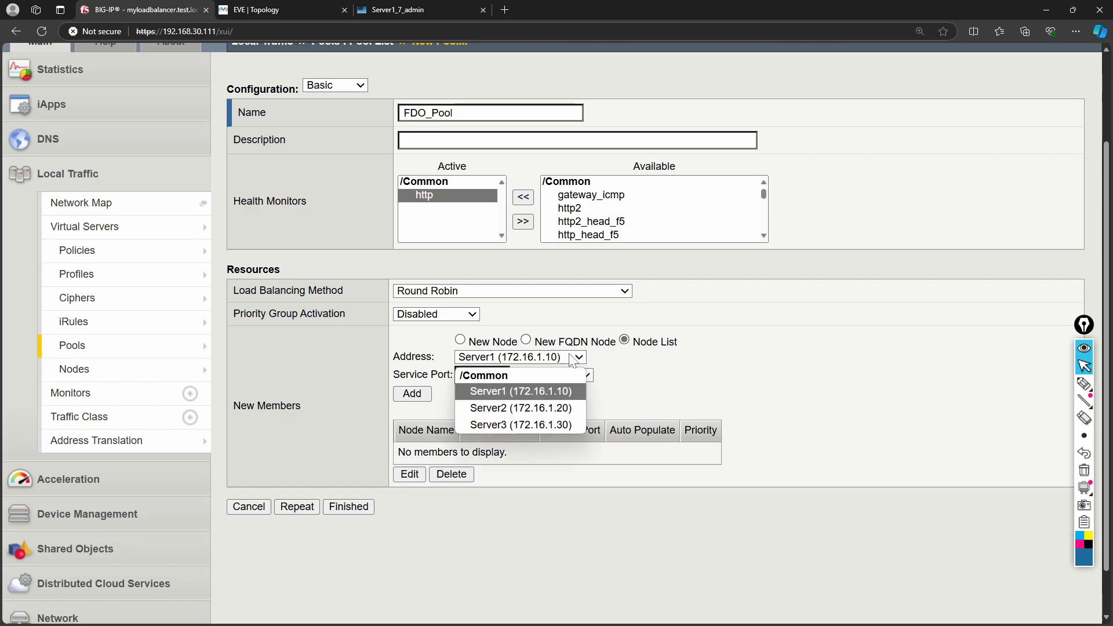
click(593, 362)
click(571, 358)
click(495, 398)
click(524, 380)
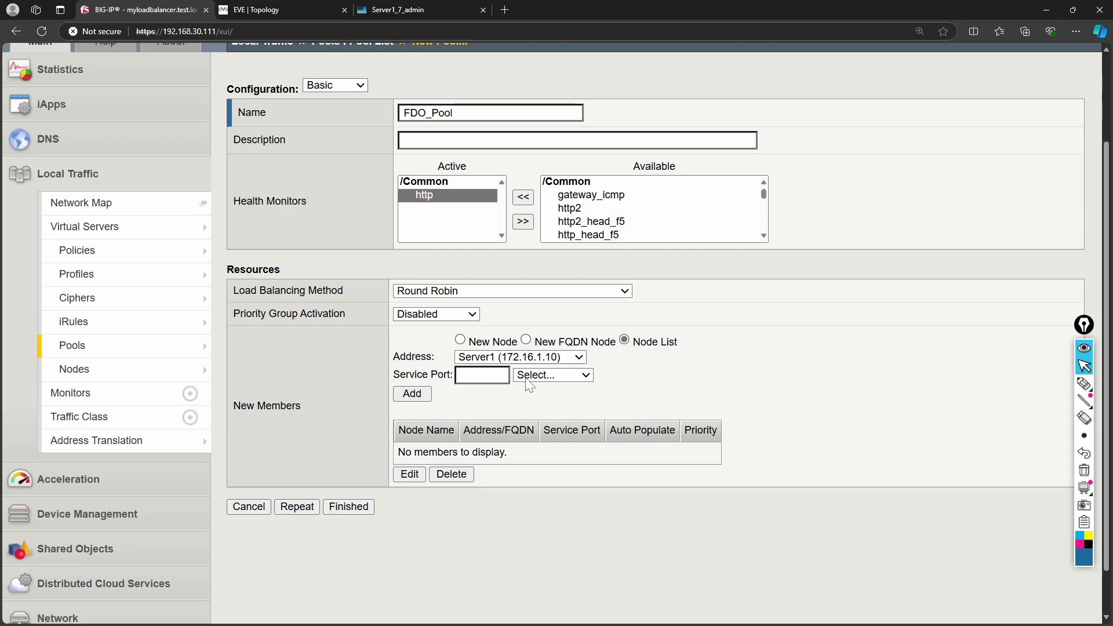
click(533, 171)
click(412, 393)
- Add Server2 and Server3 on port 80, then create the pool with three members
click(534, 361)
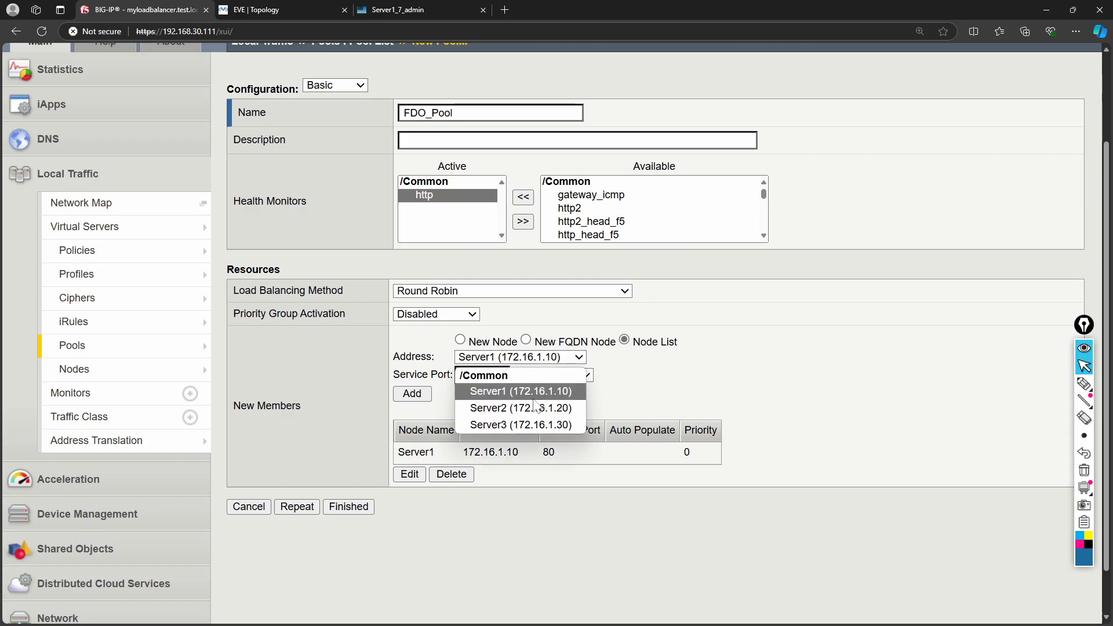
click(524, 407)
click(412, 393)
click(535, 361)
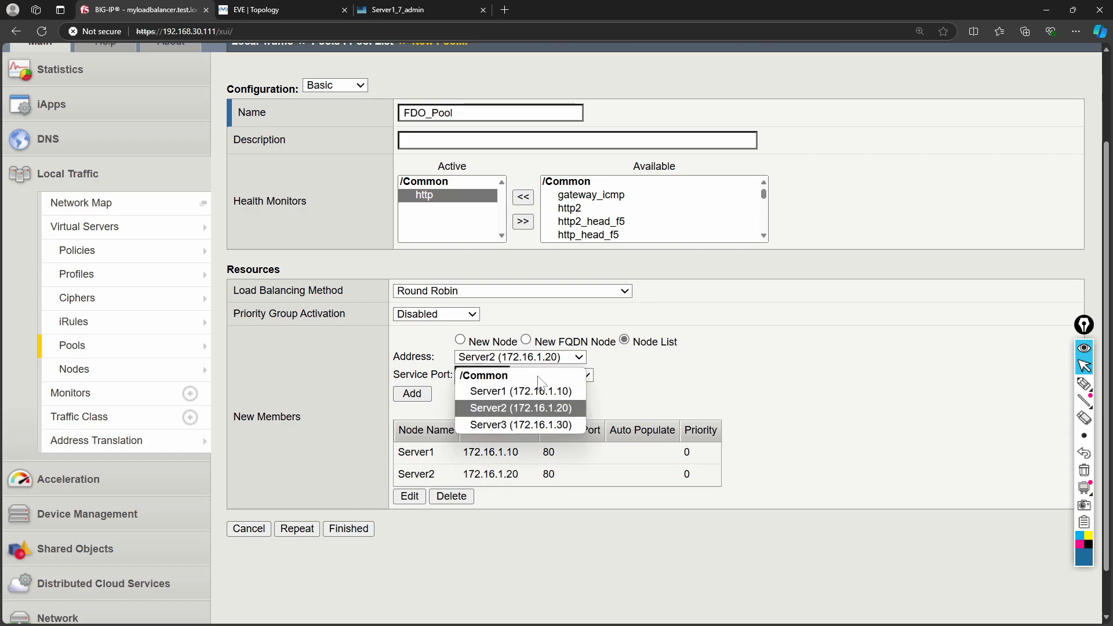
click(536, 420)
click(412, 395)
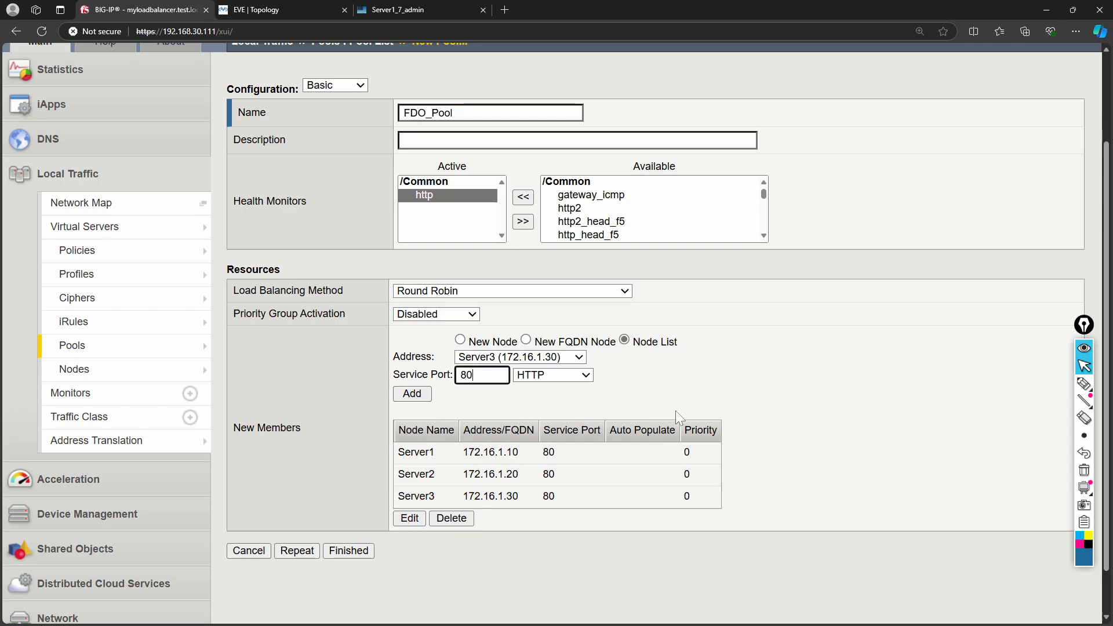
click(342, 554)
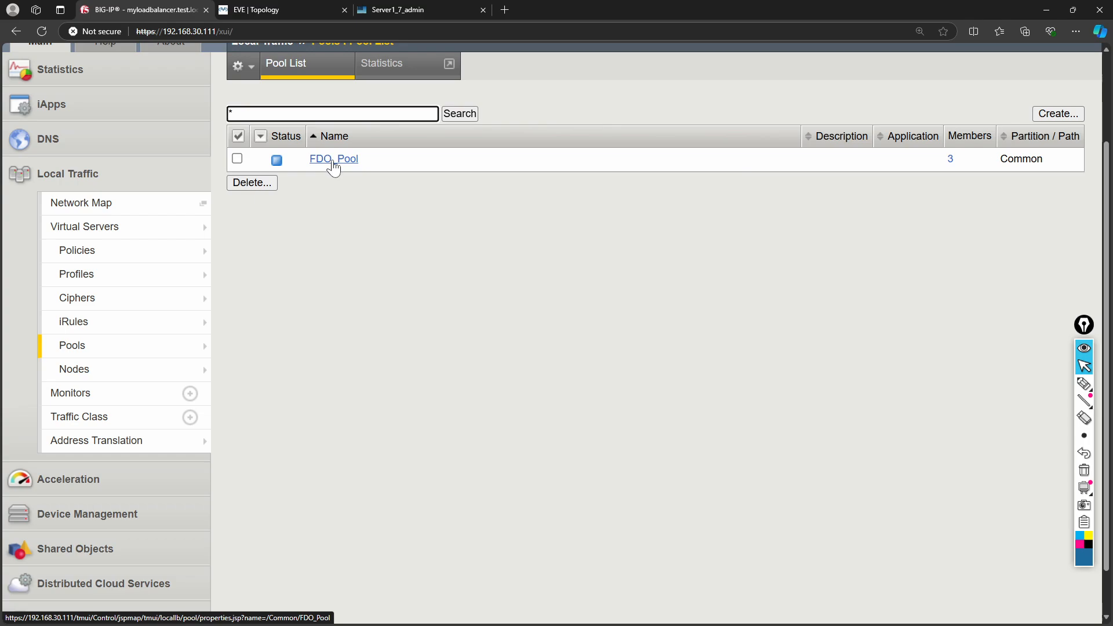
- Open the Virtual Server List showing MyWebServer at 100.1.1.1 port 80
mouse_move(156, 226)
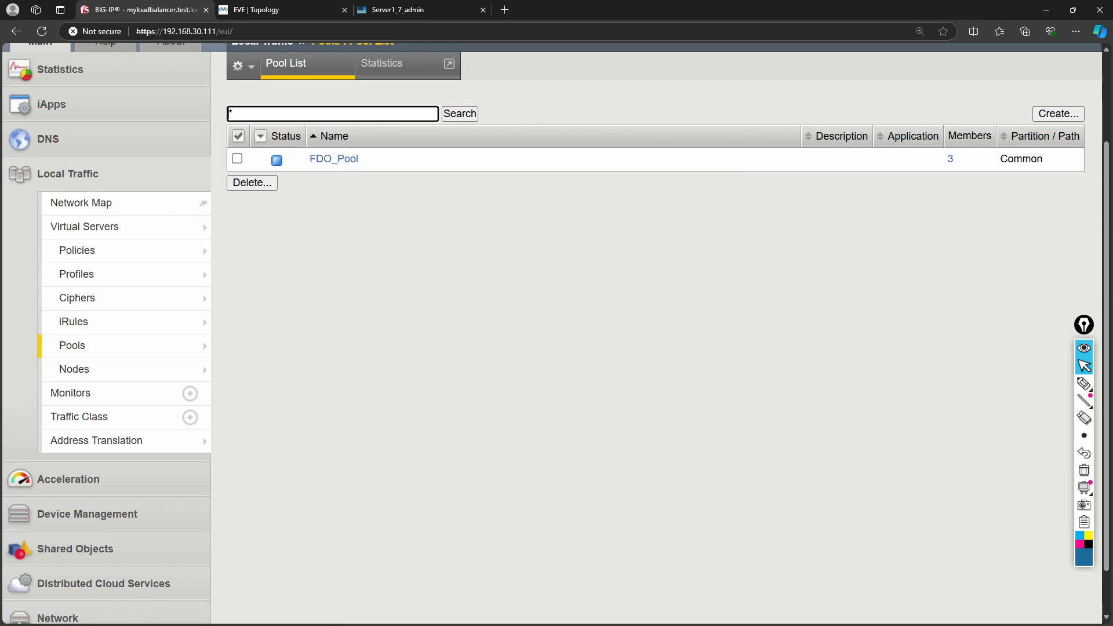
mouse_move(116, 236)
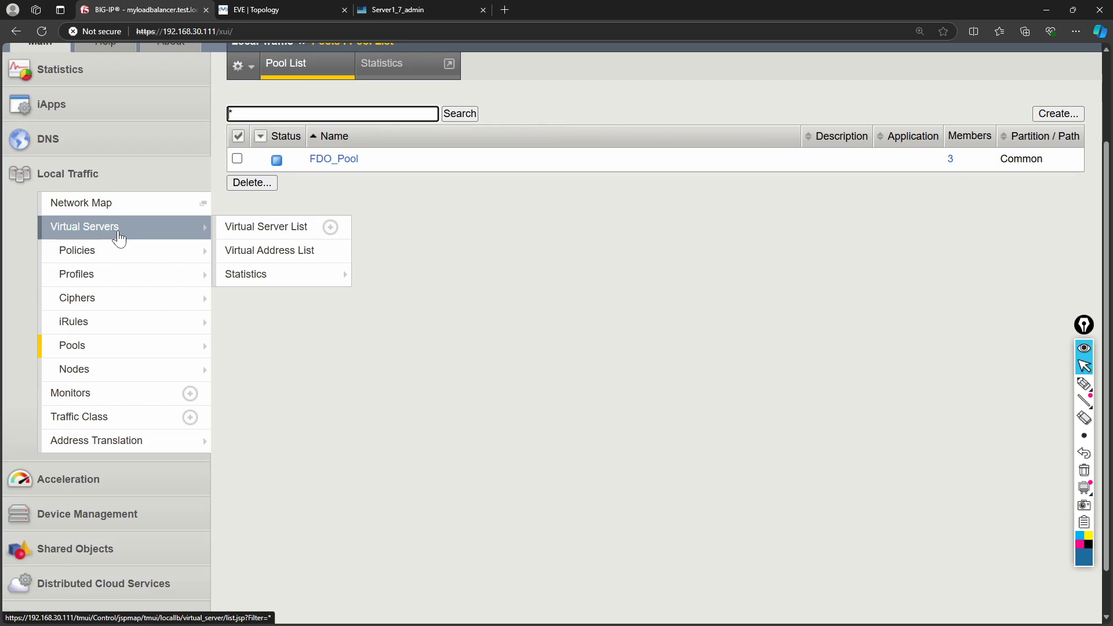
click(231, 233)
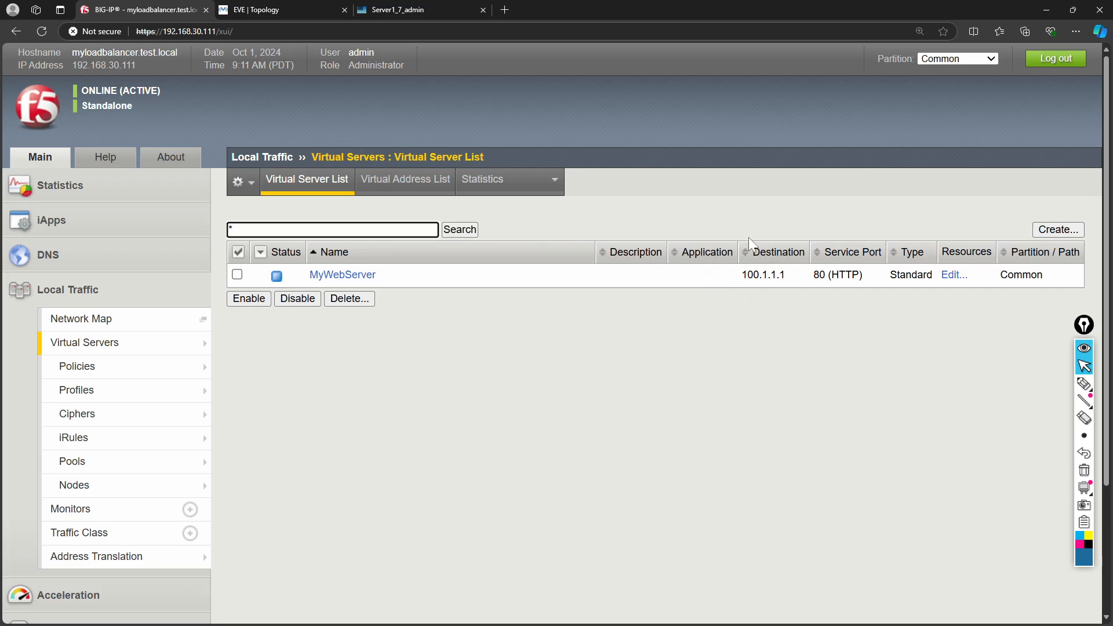
click(274, 11)
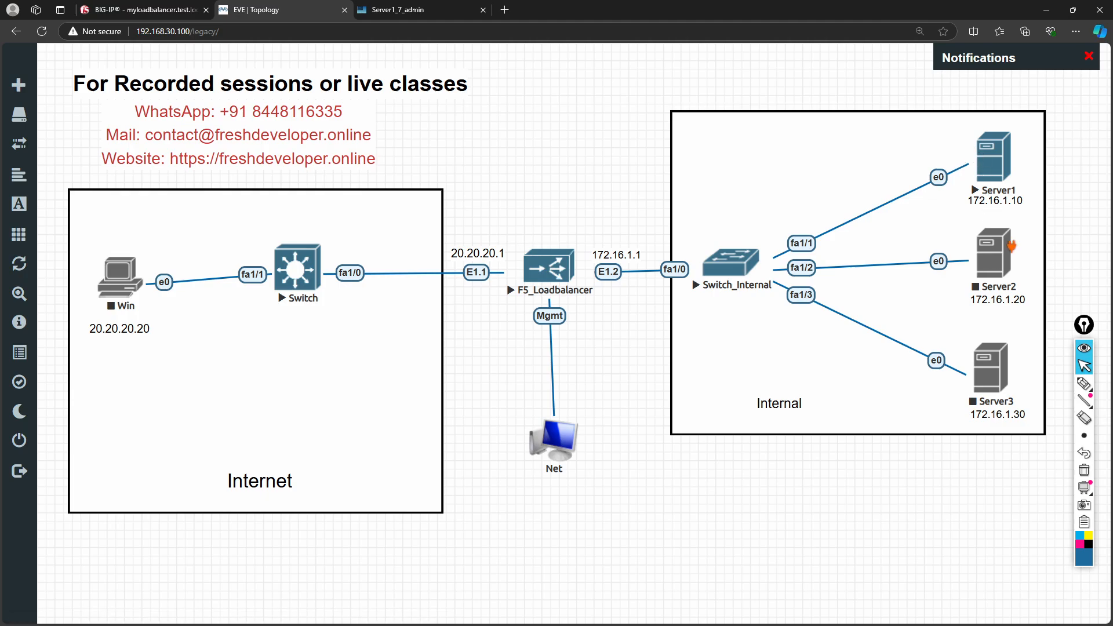
- Add a 'VIP-100.1.1.1' text label and drag it just above F5_Loadbalancer
right_click(580, 177)
click(637, 317)
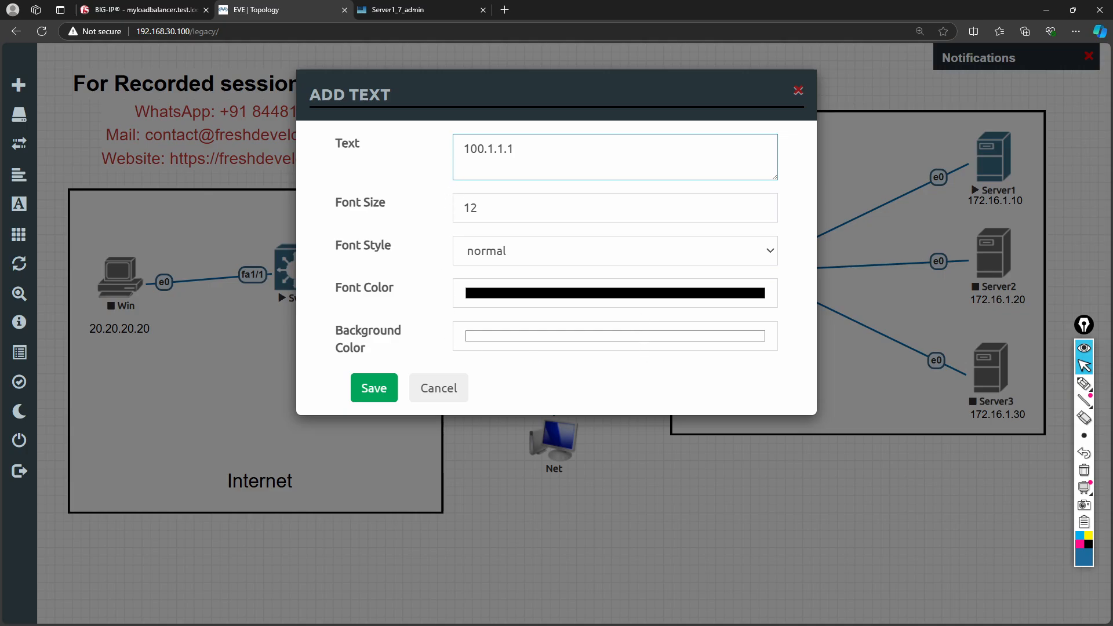
text(VIP-)
click(390, 388)
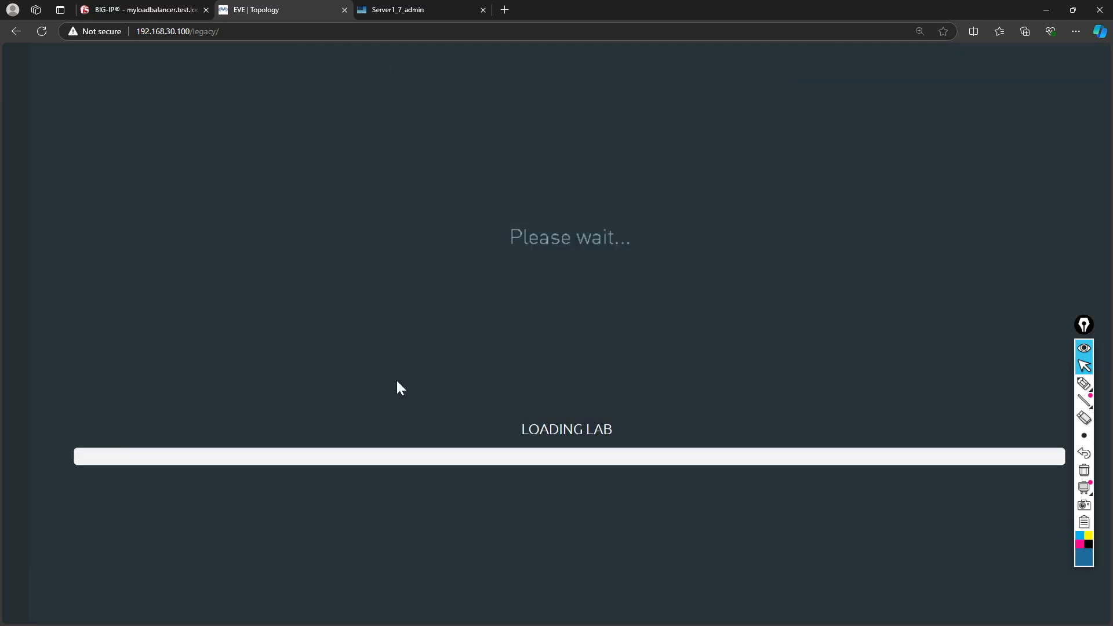
drag(603, 180, 566, 226)
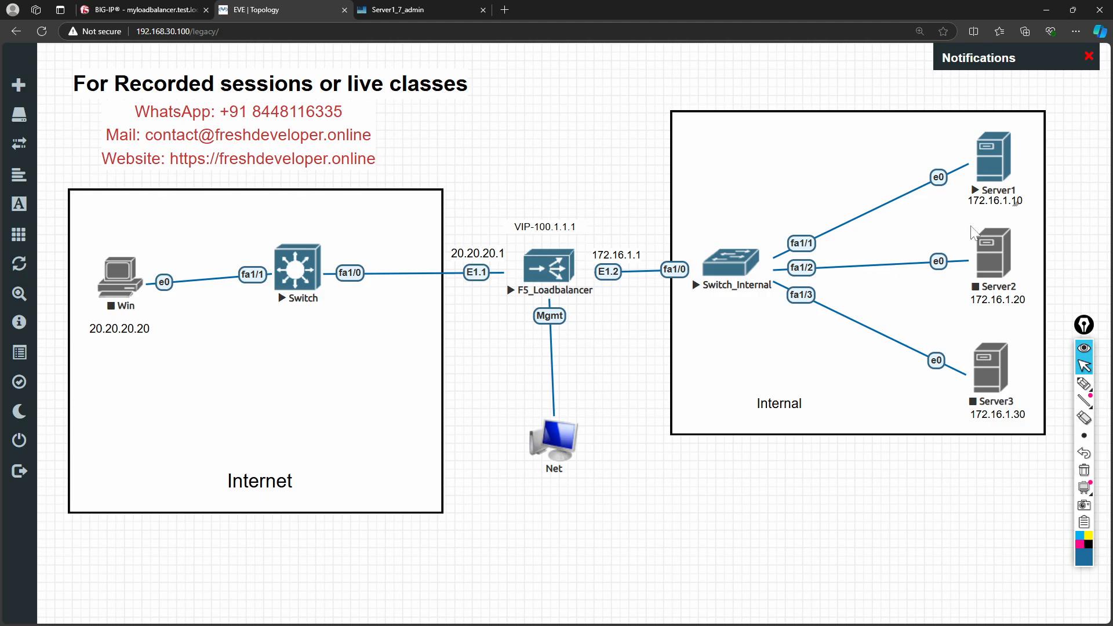
- Set FDO_Pool as MyWebServer's default pool under Resources and apply the update
click(142, 9)
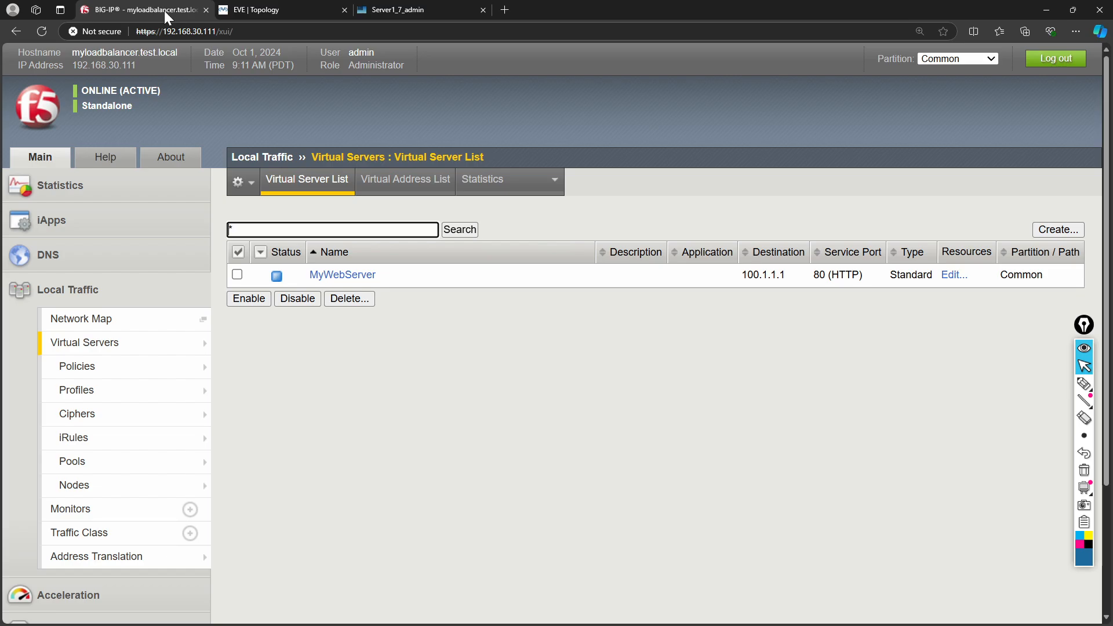
click(328, 276)
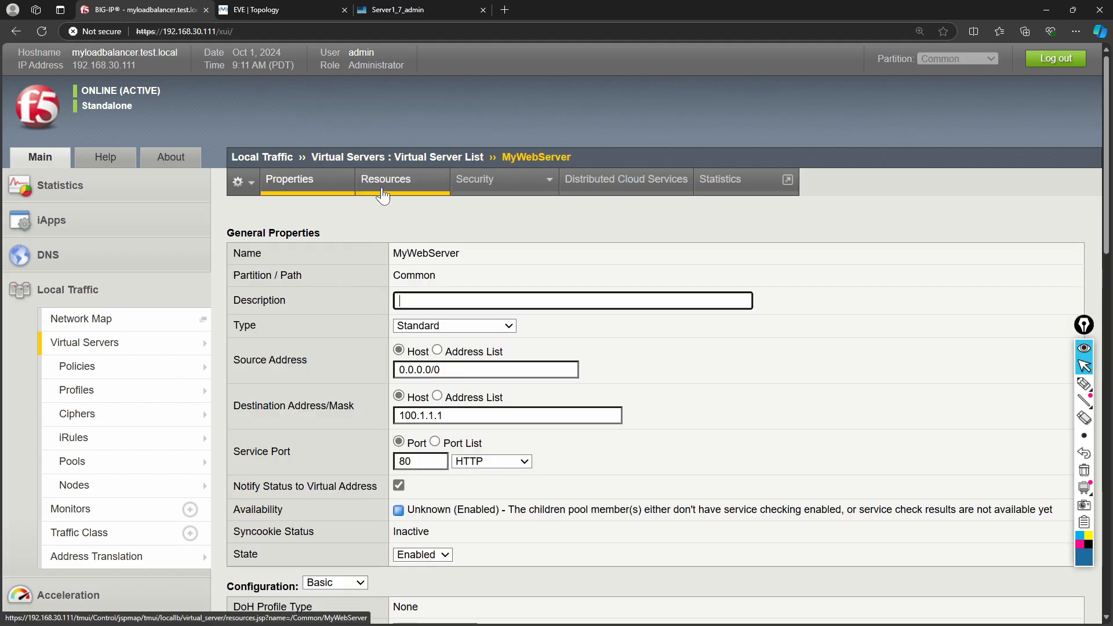
click(382, 194)
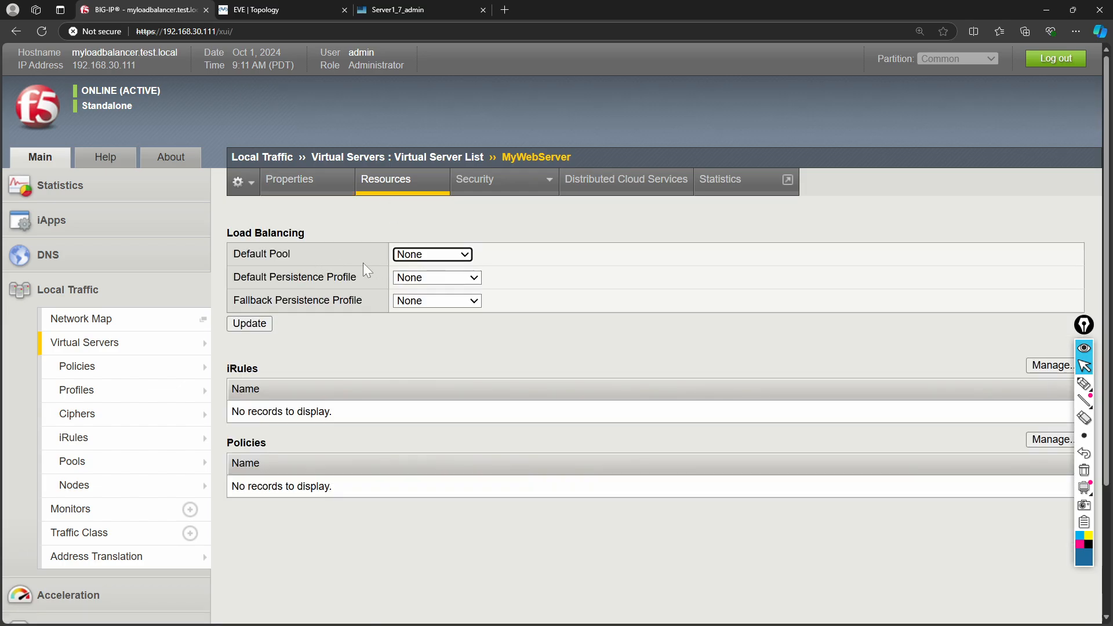
click(426, 255)
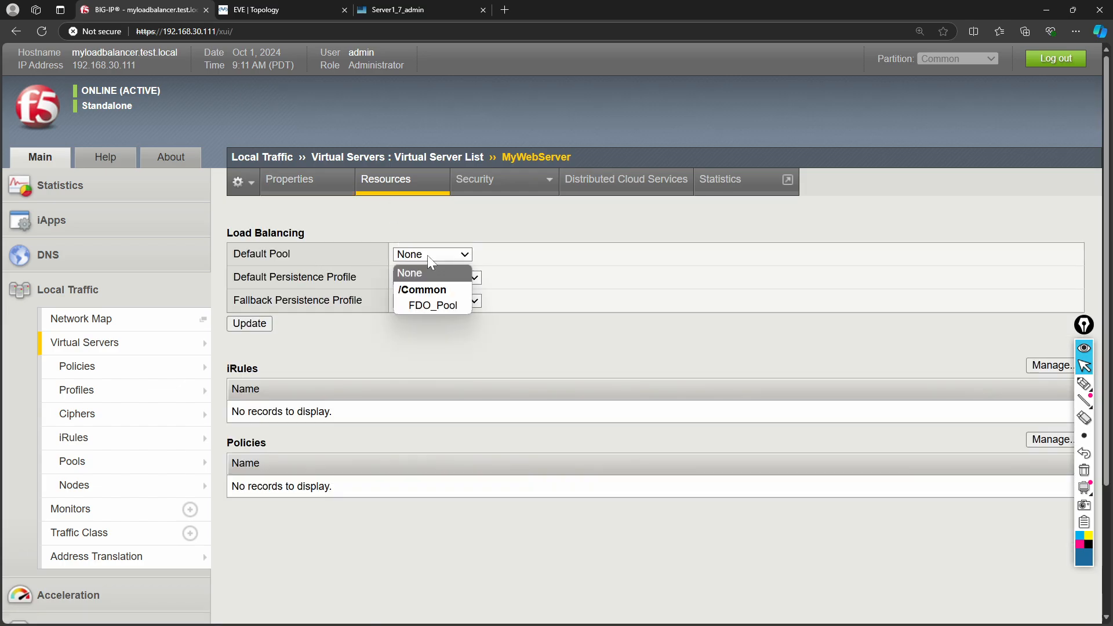
click(433, 306)
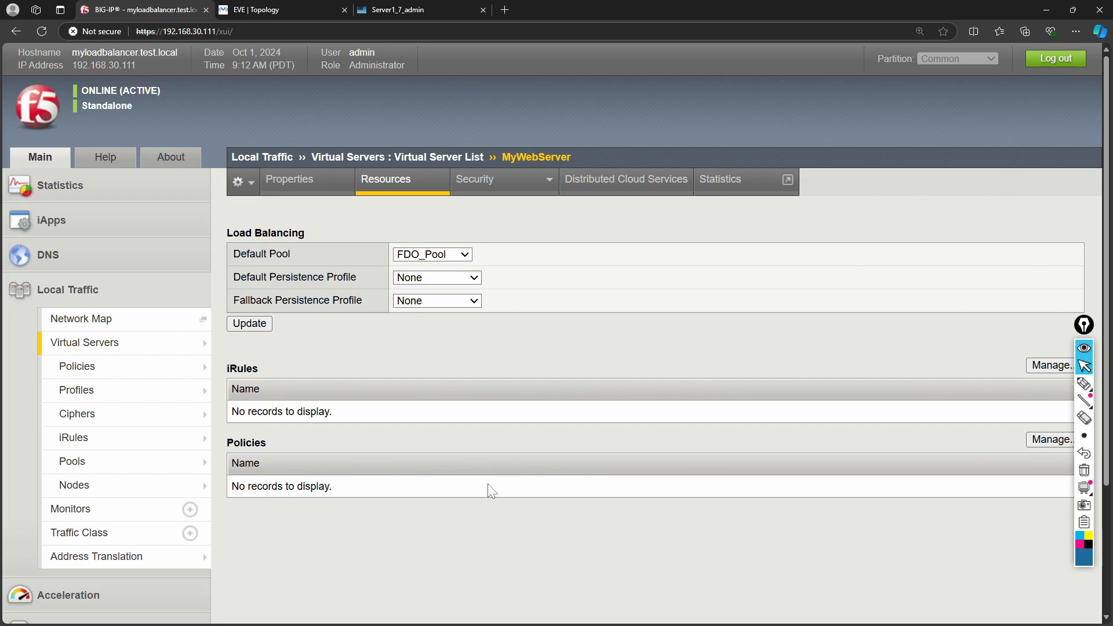
scroll(488, 483, down, 3)
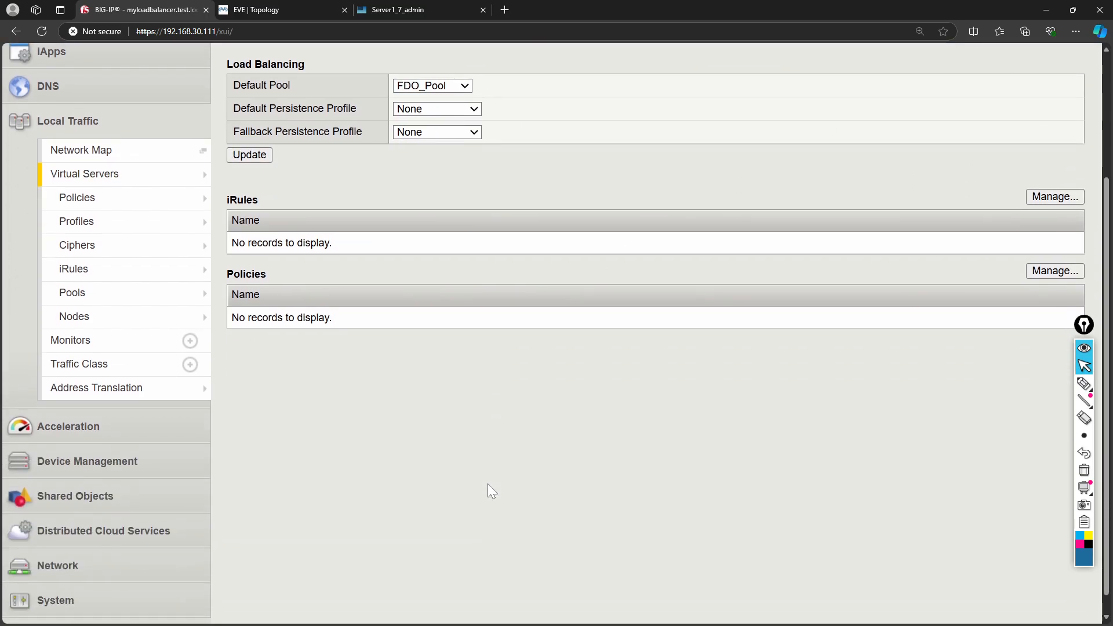
click(251, 156)
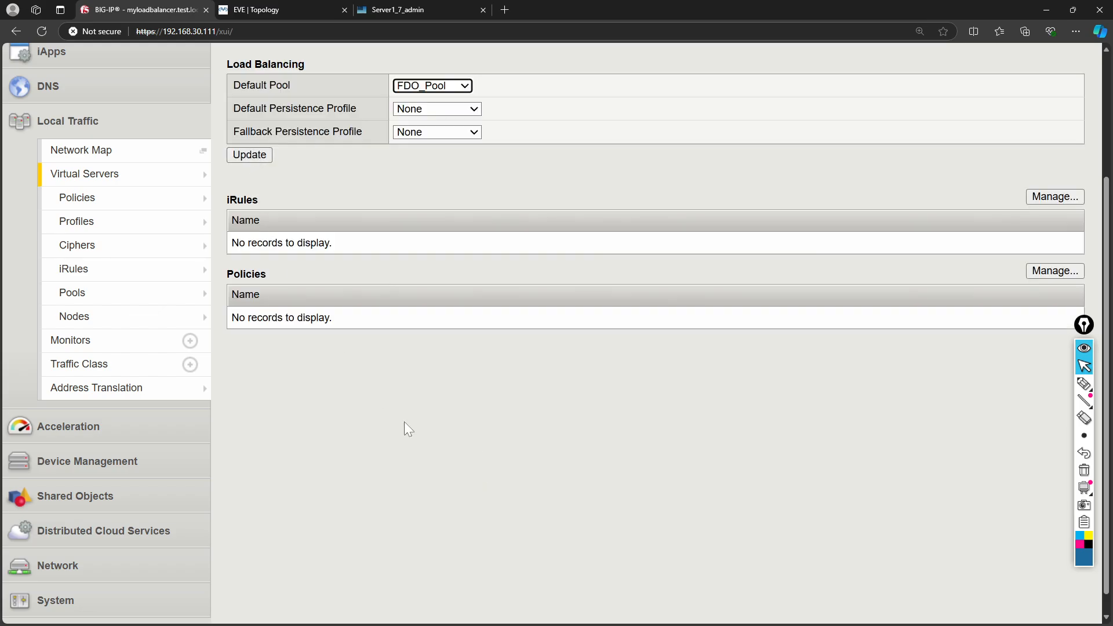
scroll(408, 429, up, 3)
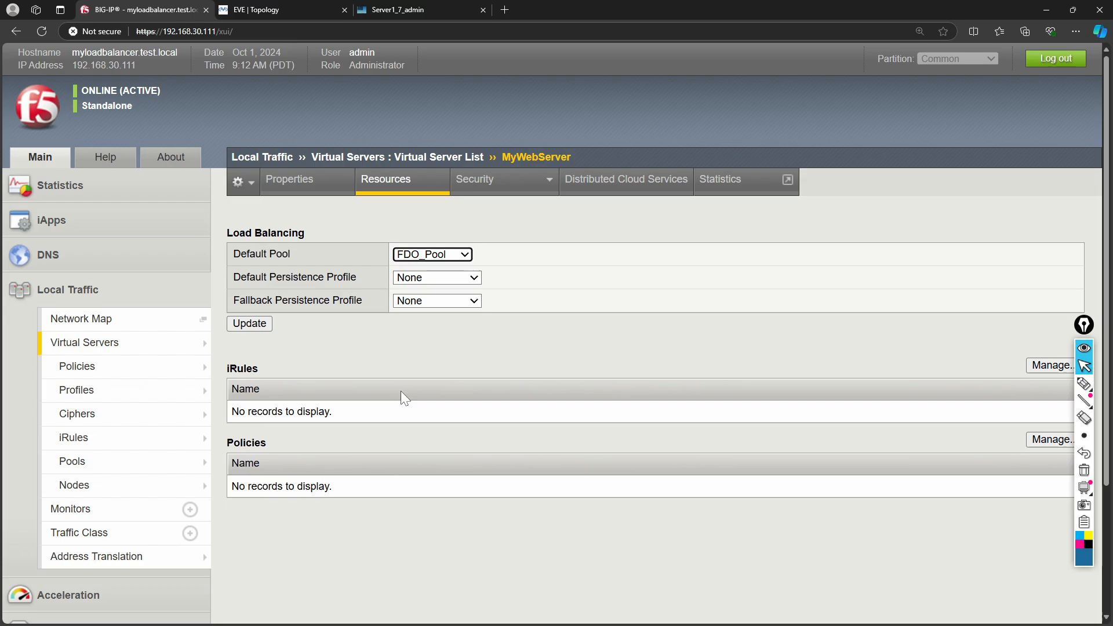
click(249, 10)
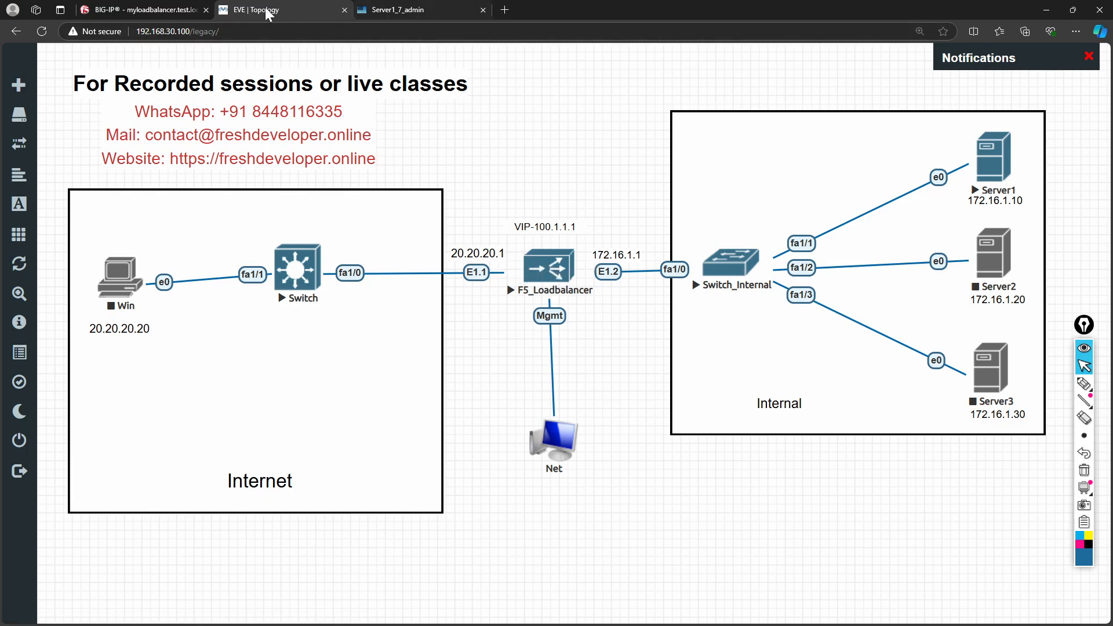
- Expand Network in the BIG-IP sidebar and open the empty VLAN List
click(157, 15)
mouse_move(168, 387)
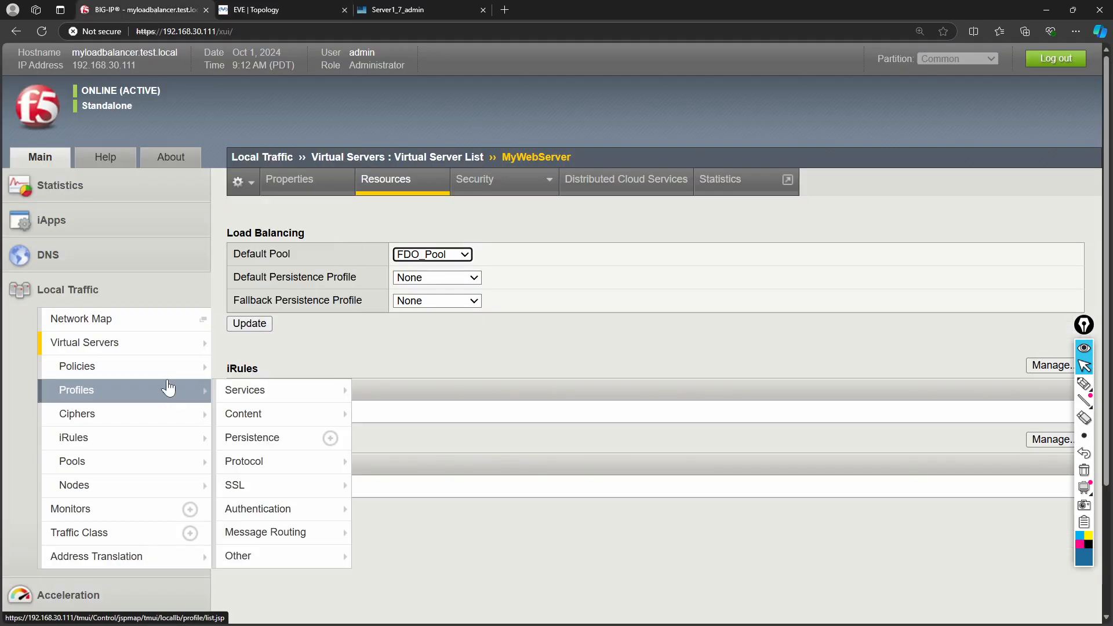
mouse_move(98, 374)
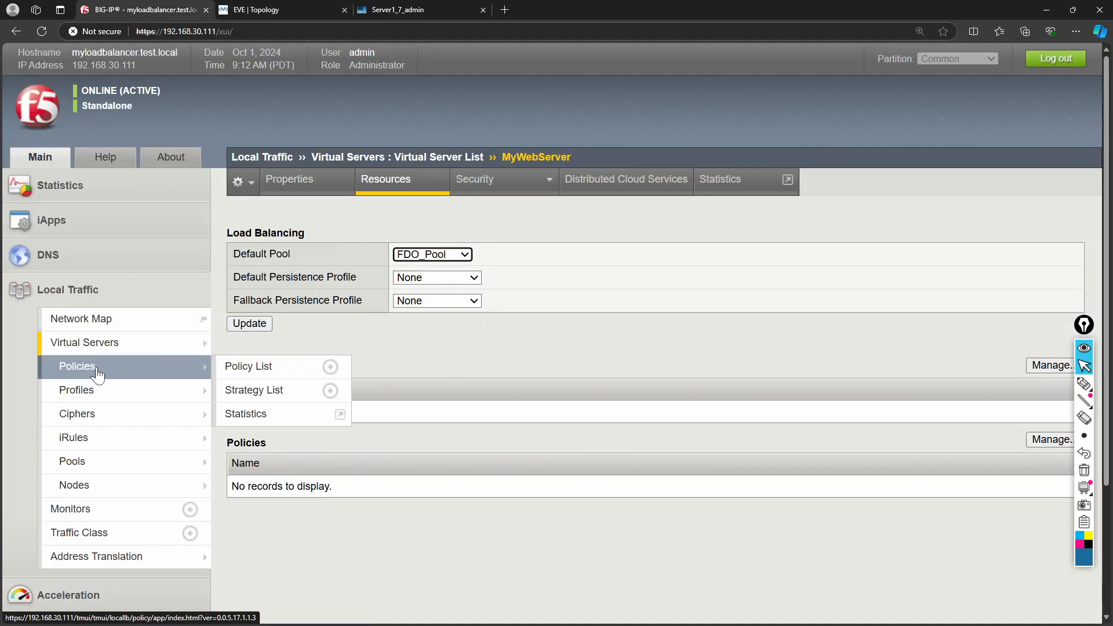
scroll(99, 455, down, 3)
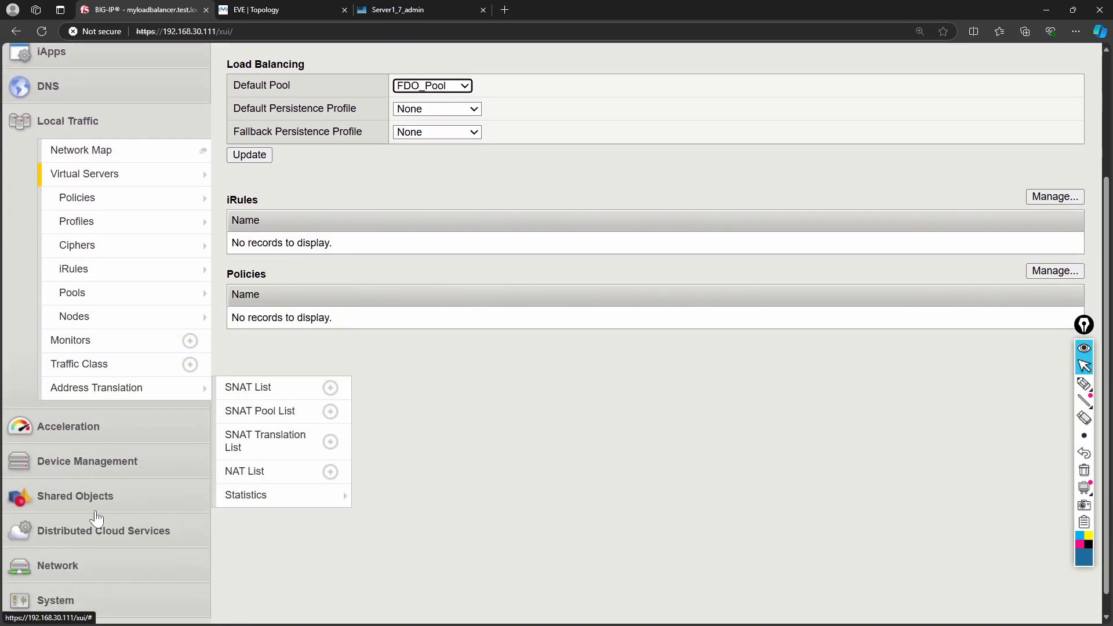
click(75, 565)
mouse_move(174, 394)
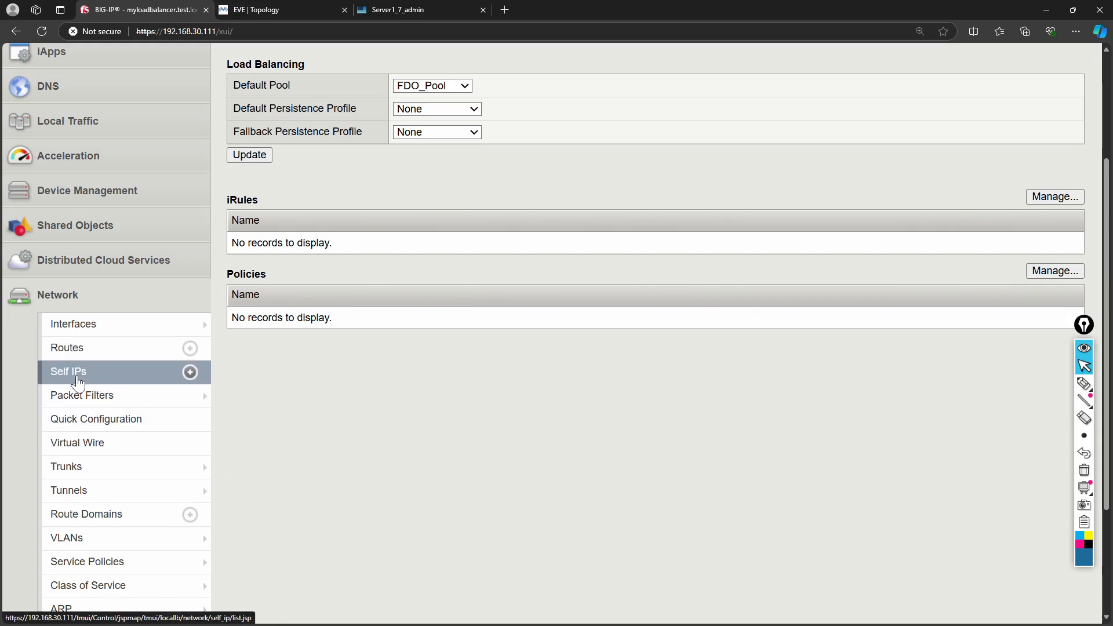
click(84, 539)
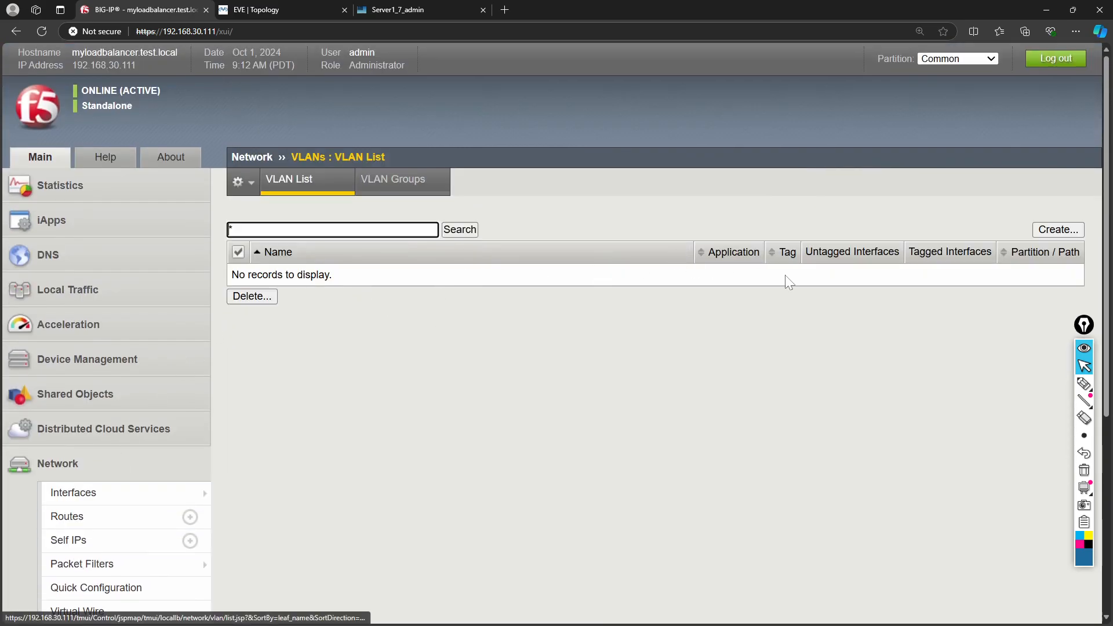
- Start a new VLAN named InternalVLAN
click(1058, 229)
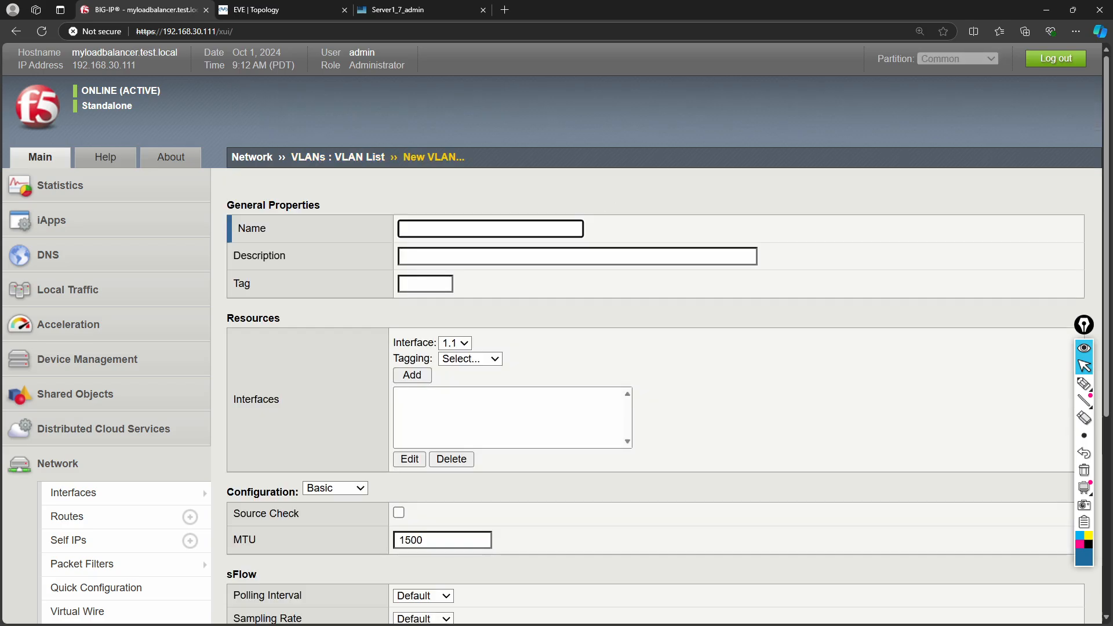
text(Internal)
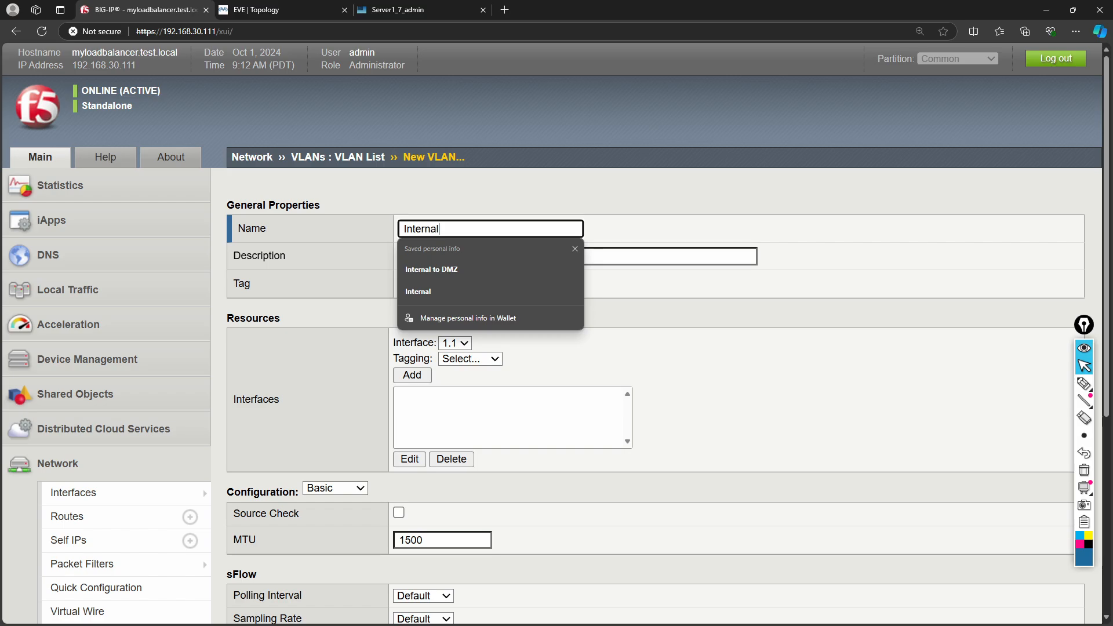
text(VLAN)
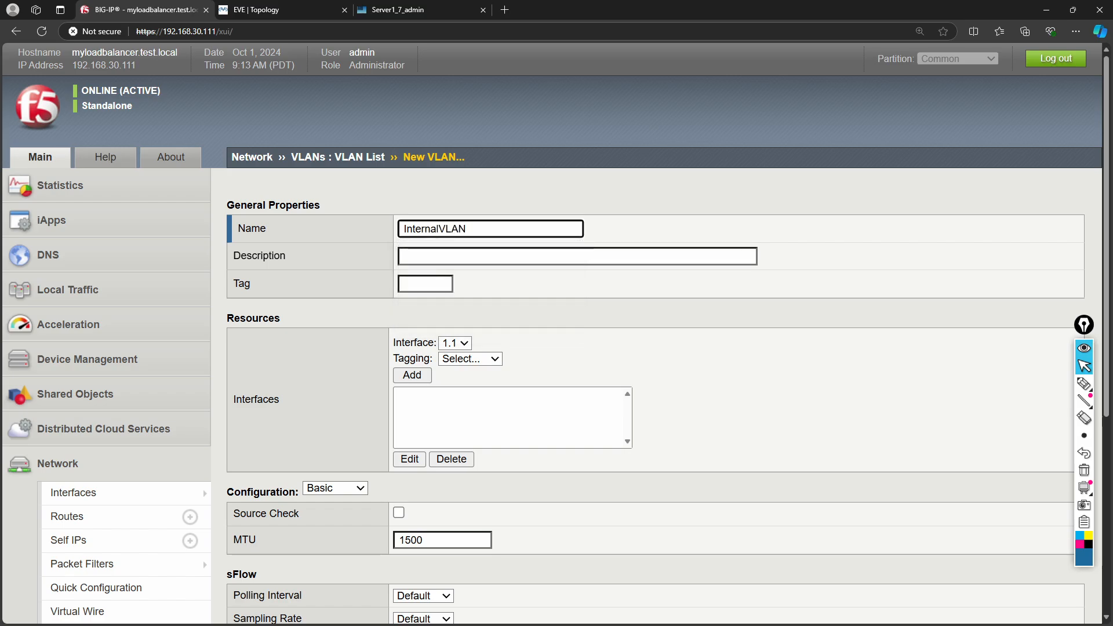
click(531, 284)
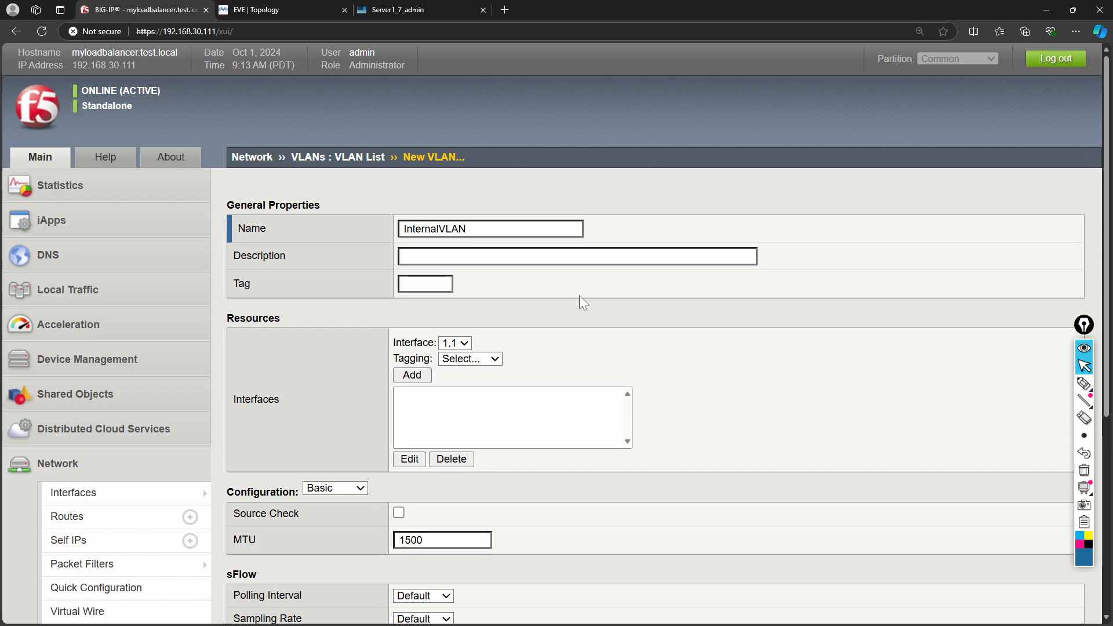
click(276, 10)
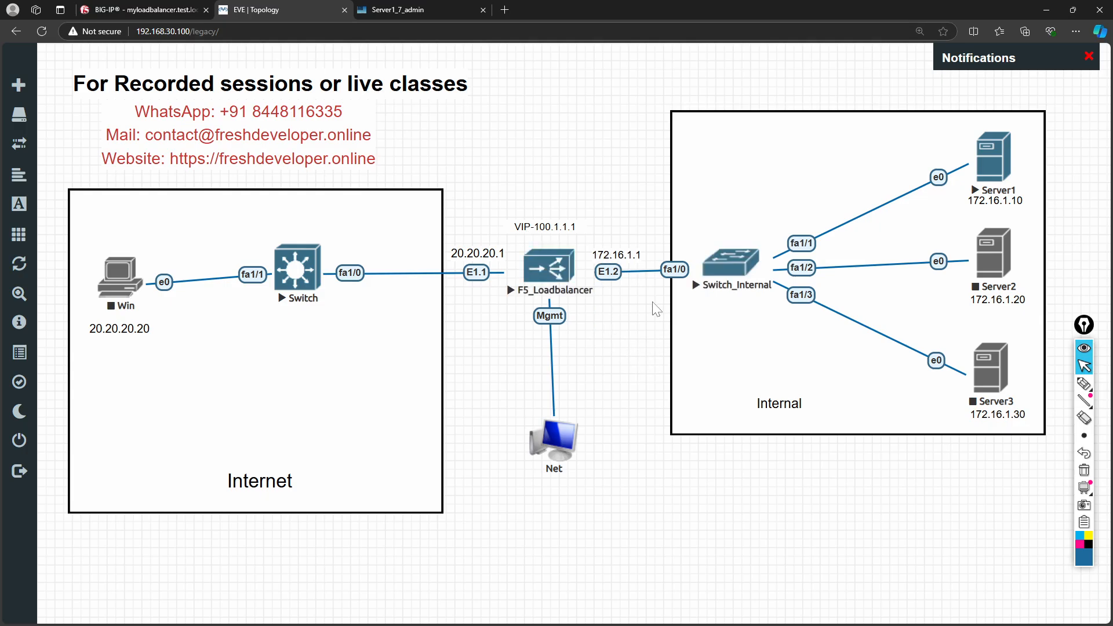
click(398, 10)
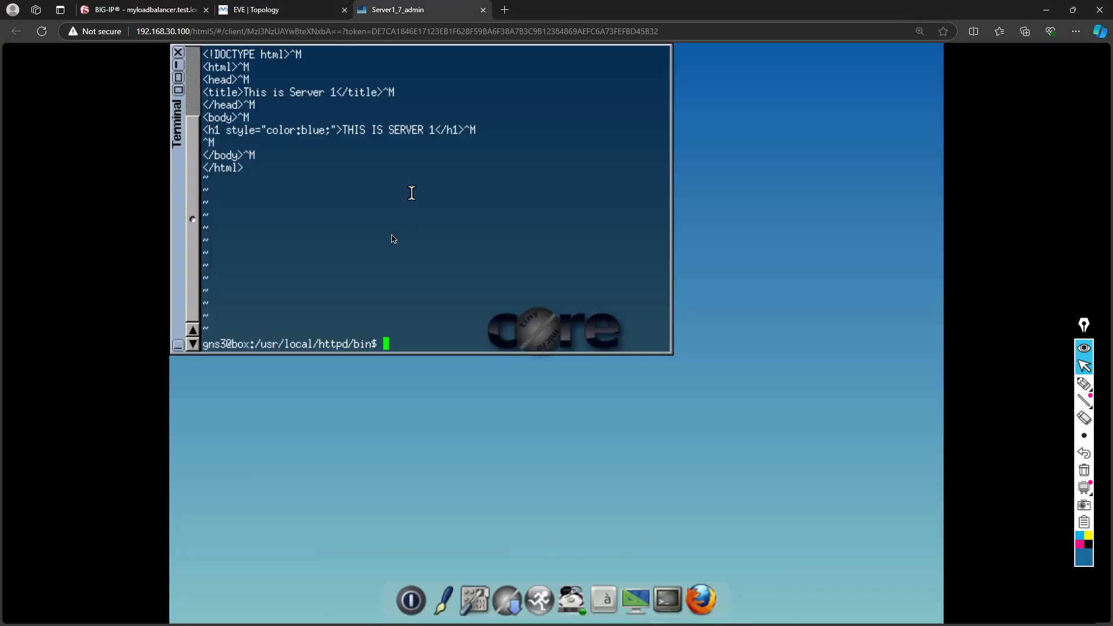
click(255, 10)
click(166, 13)
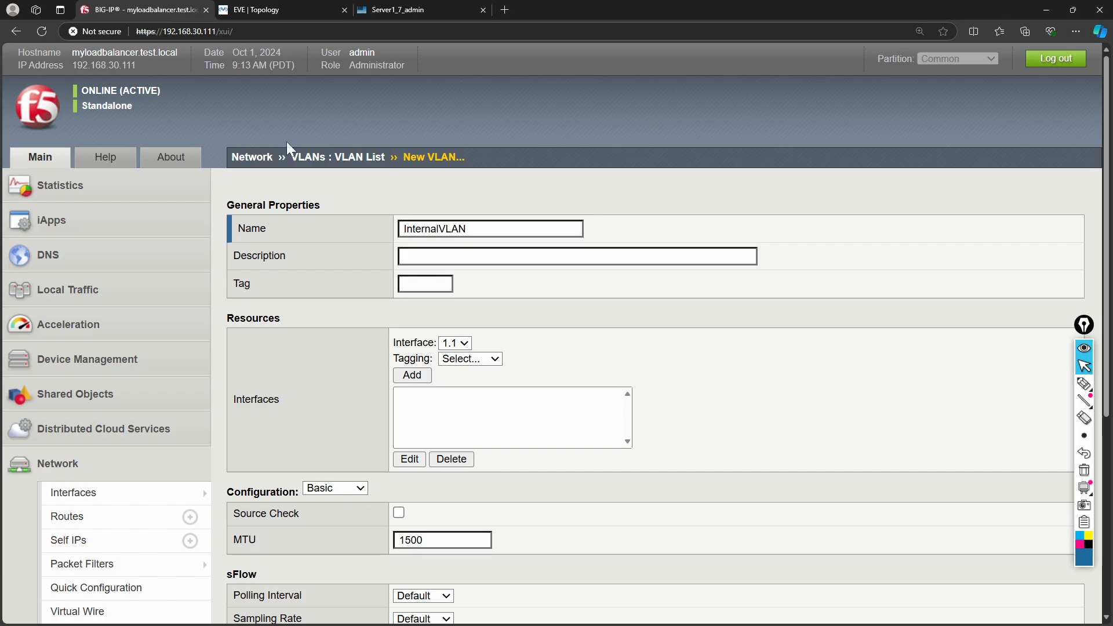
- Choose interface 1.2 as untagged and enter VLAN tag 100
click(456, 343)
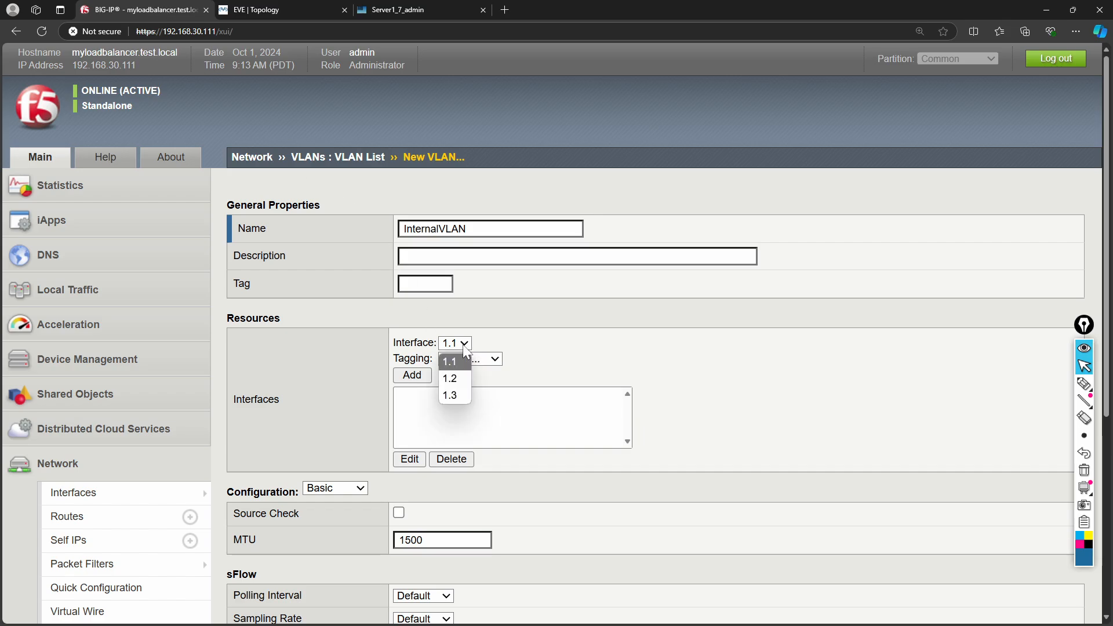
click(459, 377)
click(491, 358)
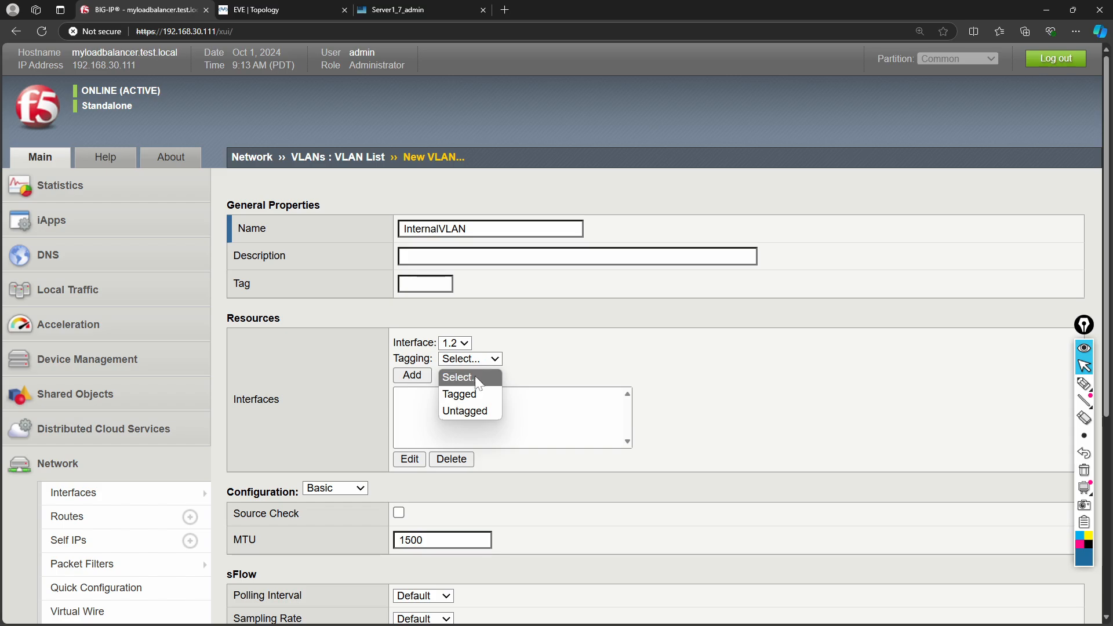
click(474, 409)
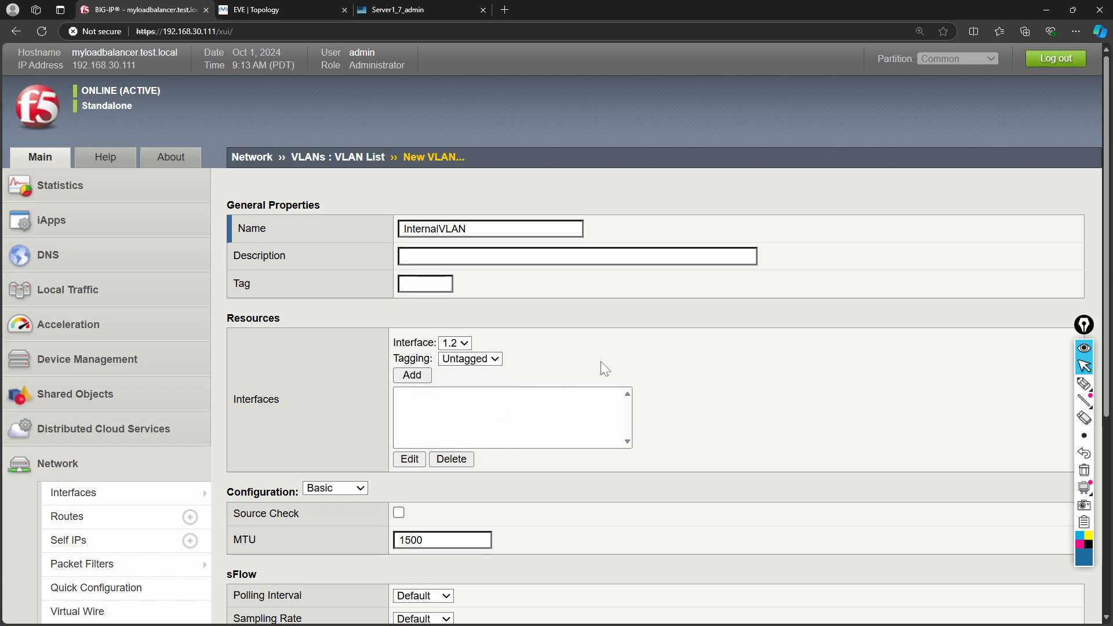
click(424, 284)
text(100)
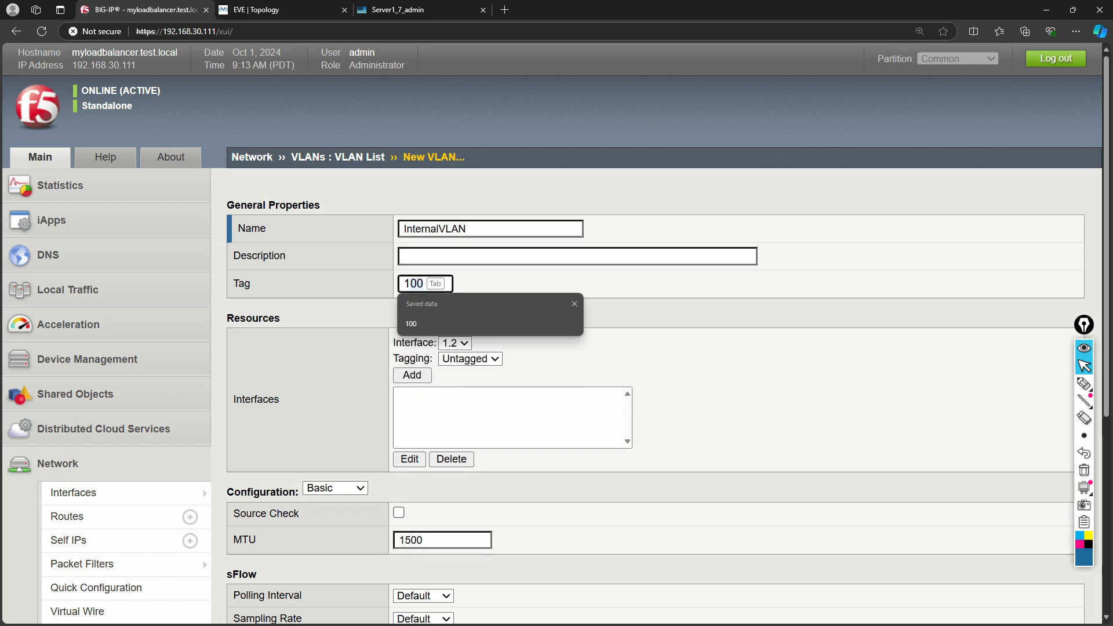
key(Escape)
click(585, 325)
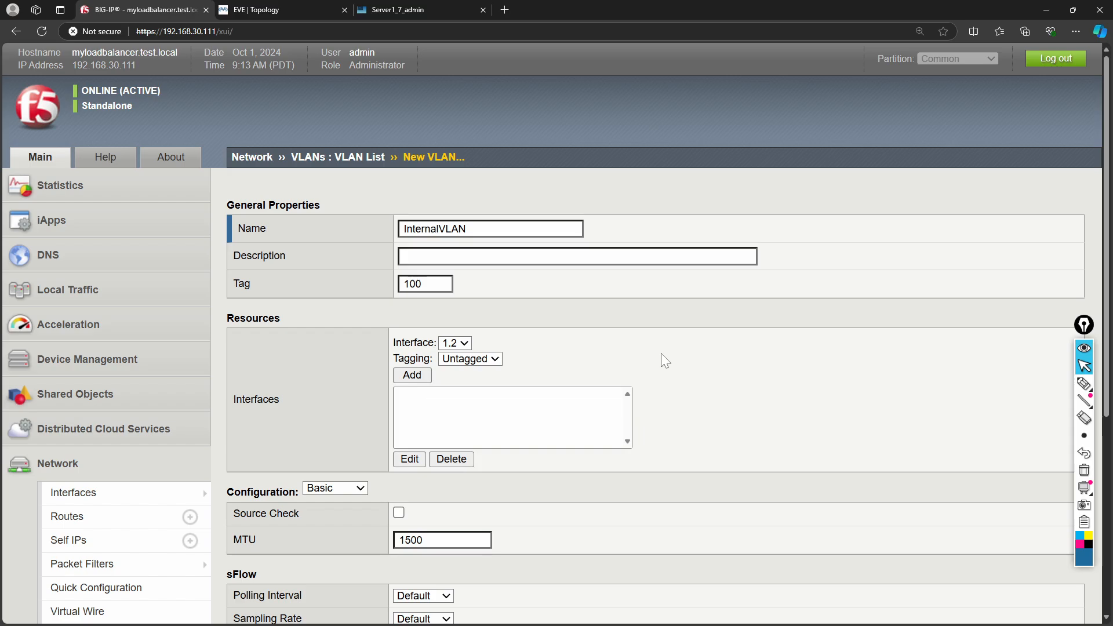
- Add untagged interface 1.2 to the member list and save InternalVLAN
scroll(665, 361, down, 1)
click(412, 375)
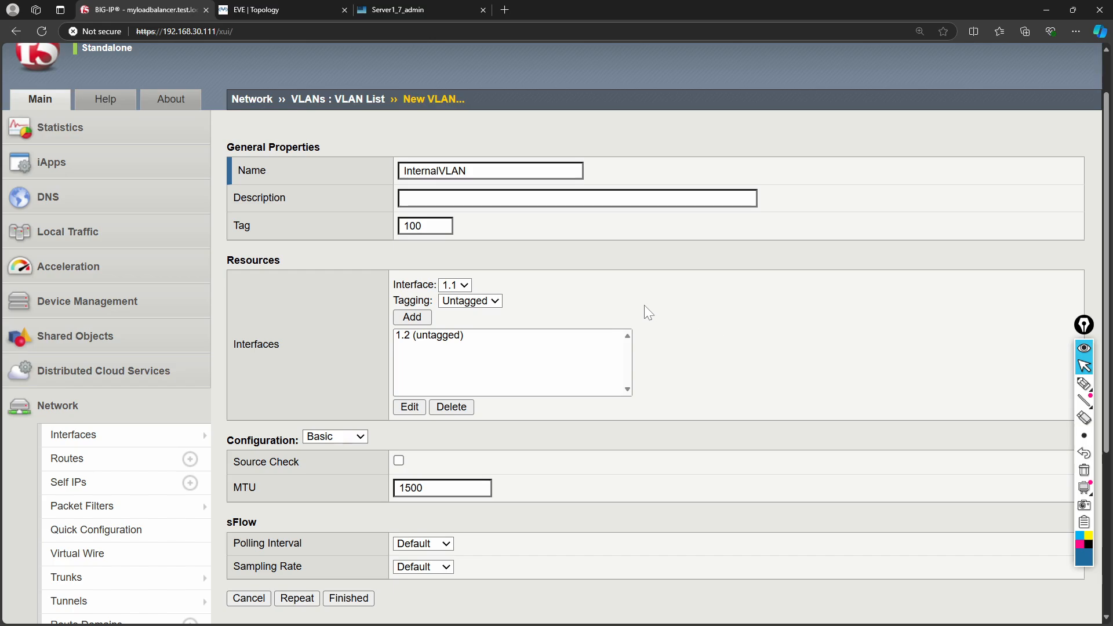
scroll(679, 316, down, 1)
scroll(680, 316, down, 2)
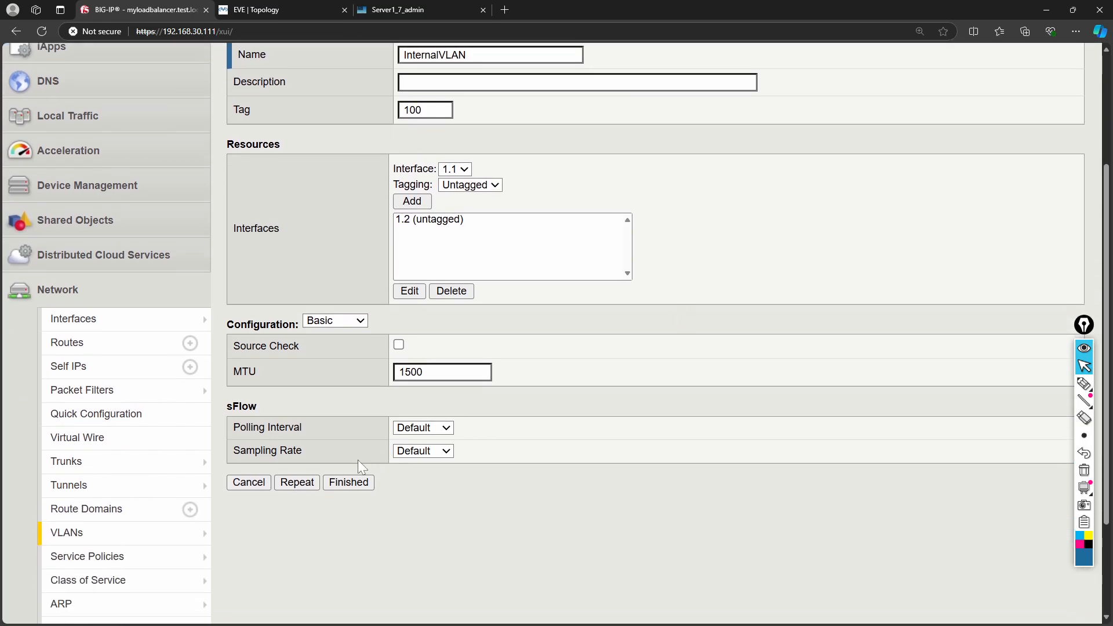
click(353, 482)
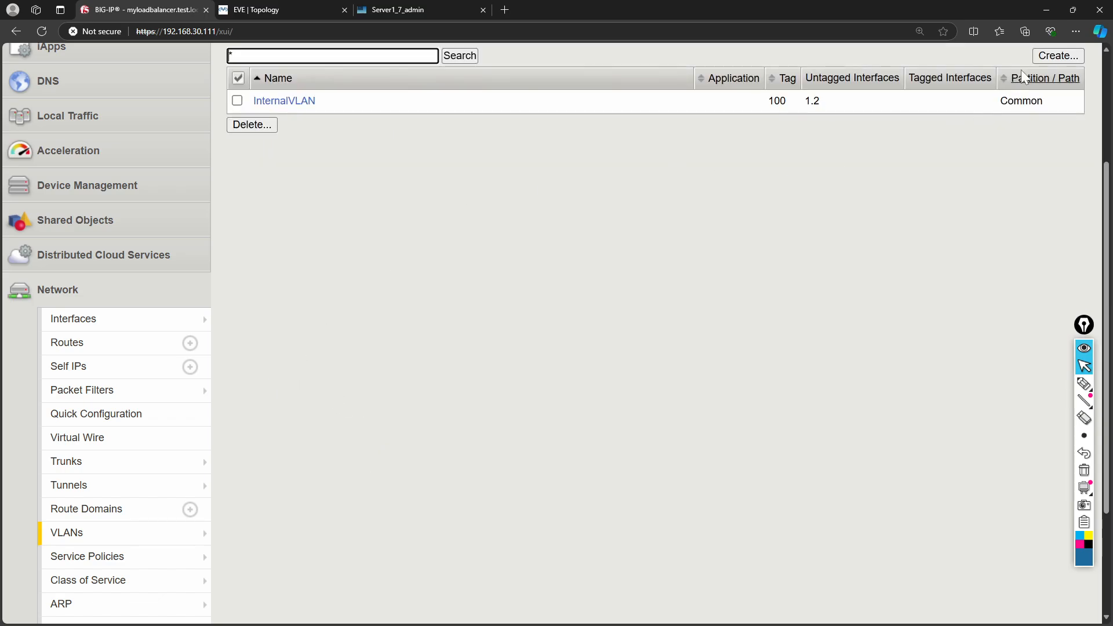
click(1042, 56)
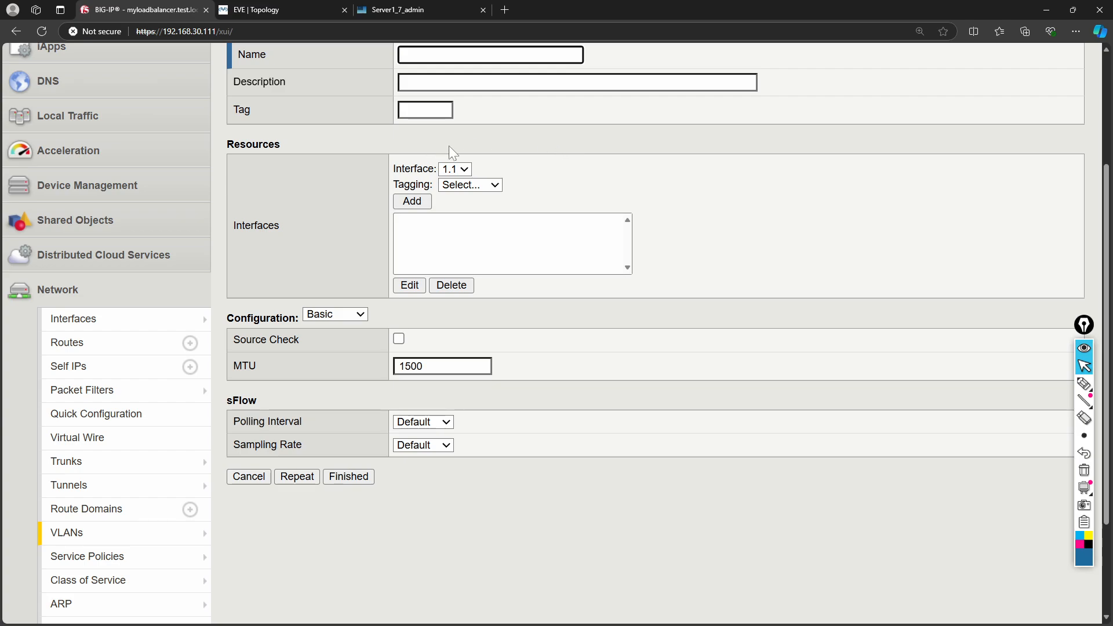
- Name the new VLAN External and give it tag 200
text(E)
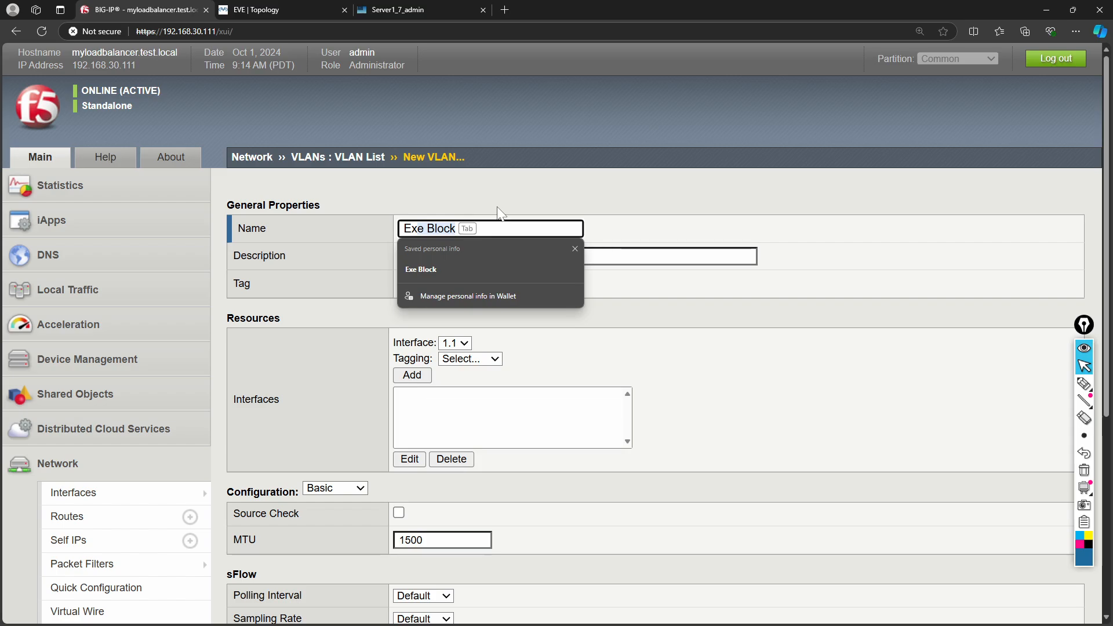
text(xxternal)
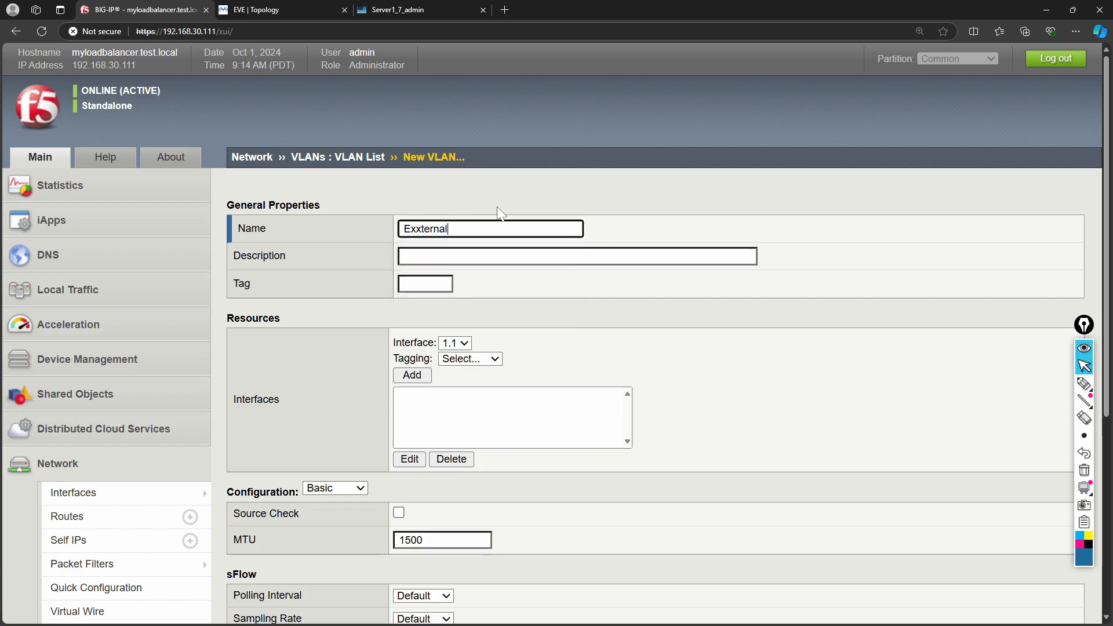
key(BackSpace)
key(BackSpace)
key(BackSpace)
key(BackSpace)
key(BackSpace)
key(BackSpace)
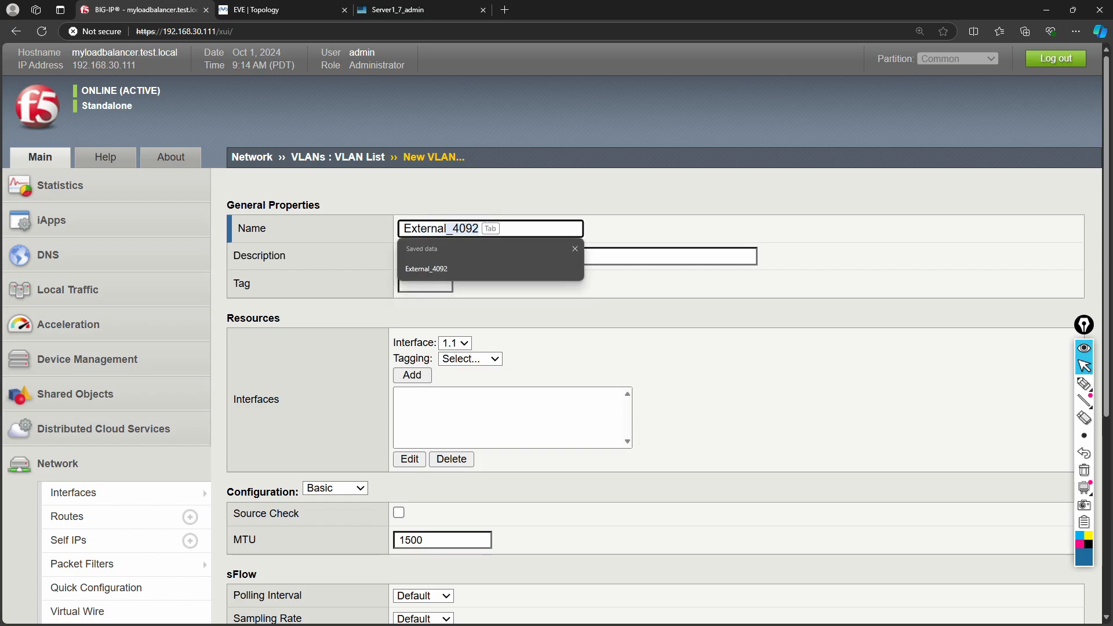
click(585, 304)
click(446, 284)
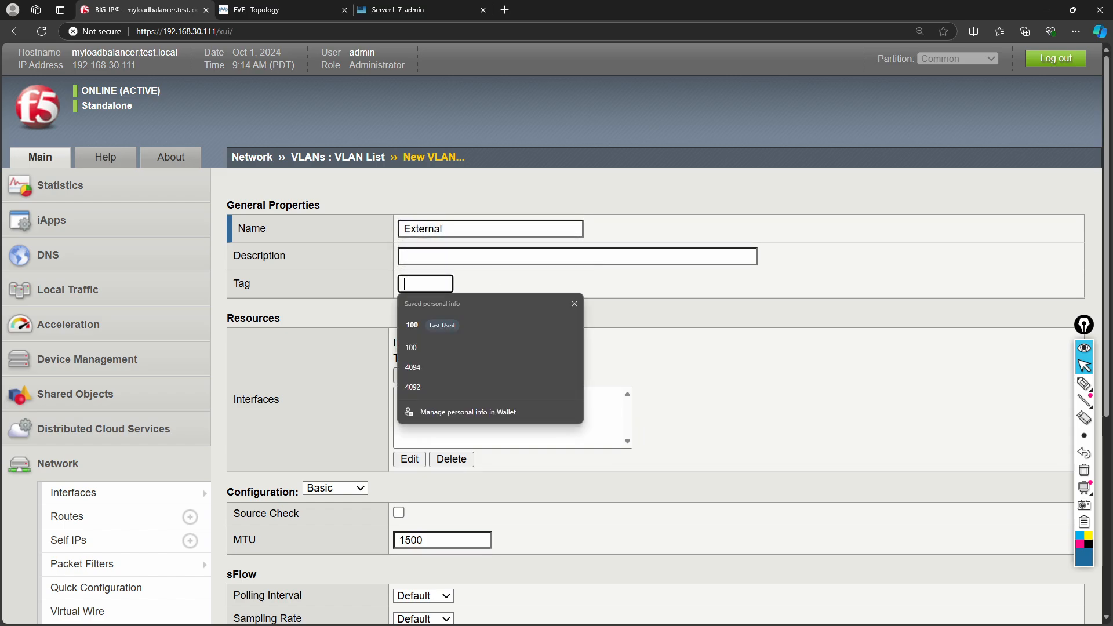
text(200)
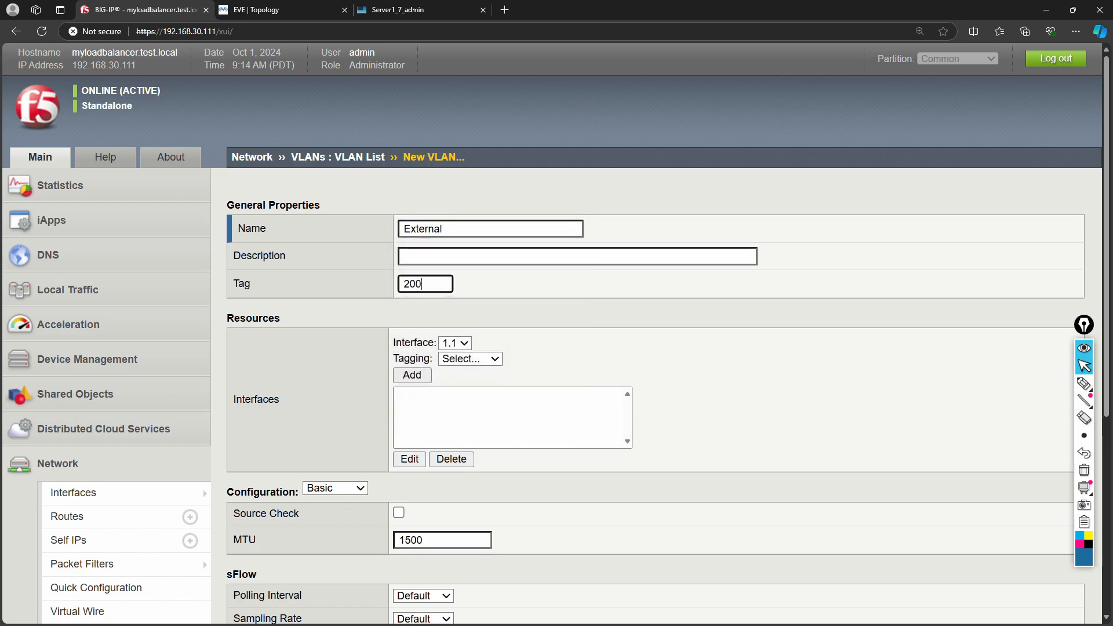
- Add interface 1.1 as an untagged member and finish the External VLAN
click(466, 344)
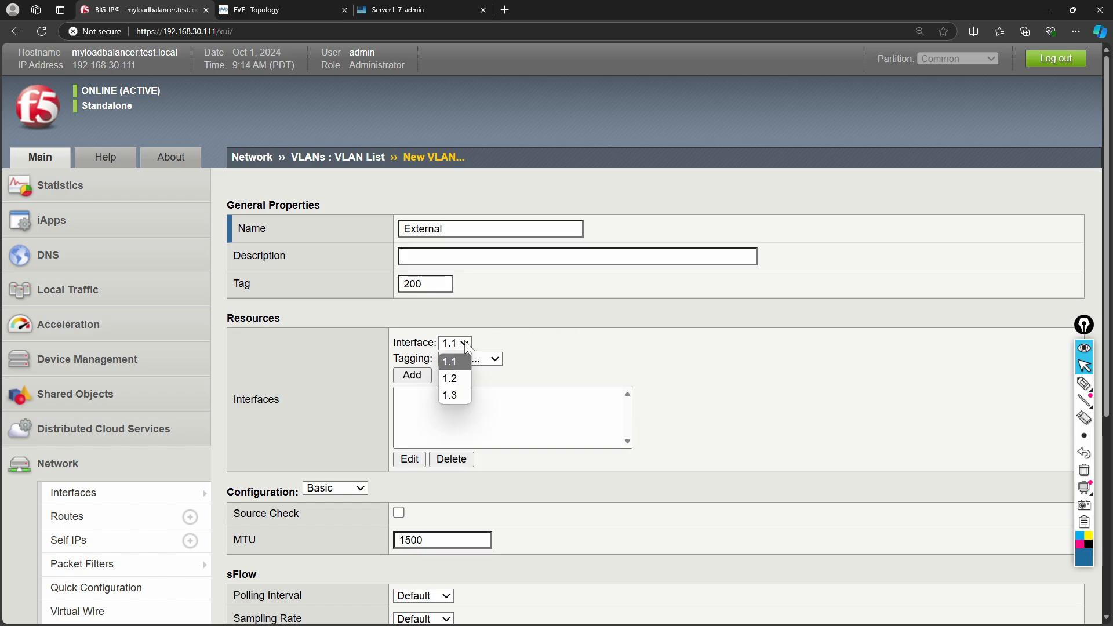
click(491, 346)
click(232, 10)
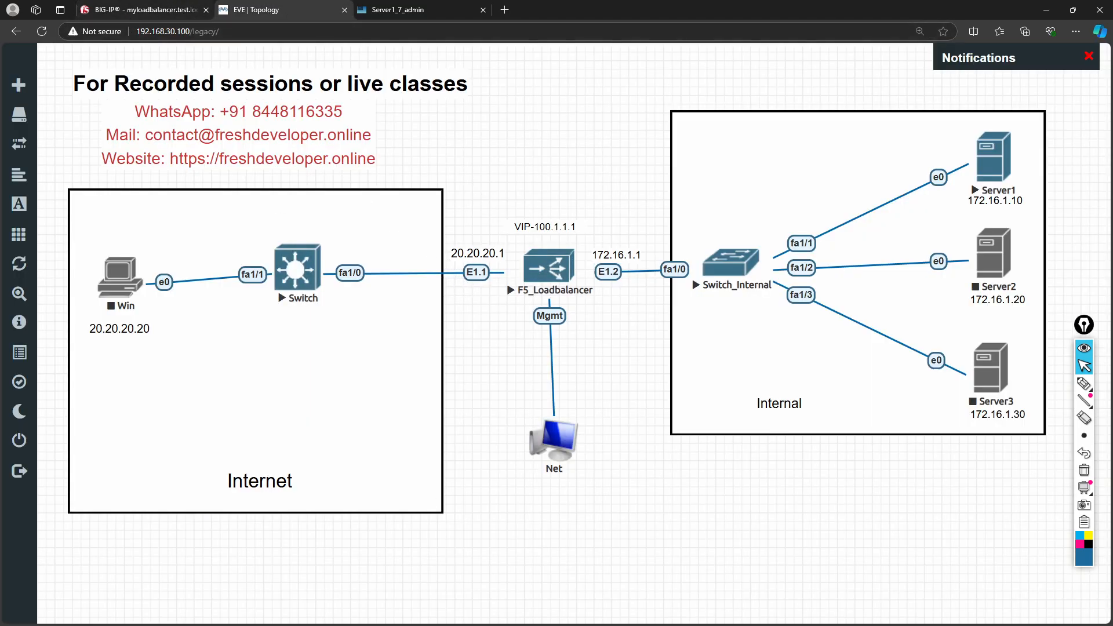
click(145, 10)
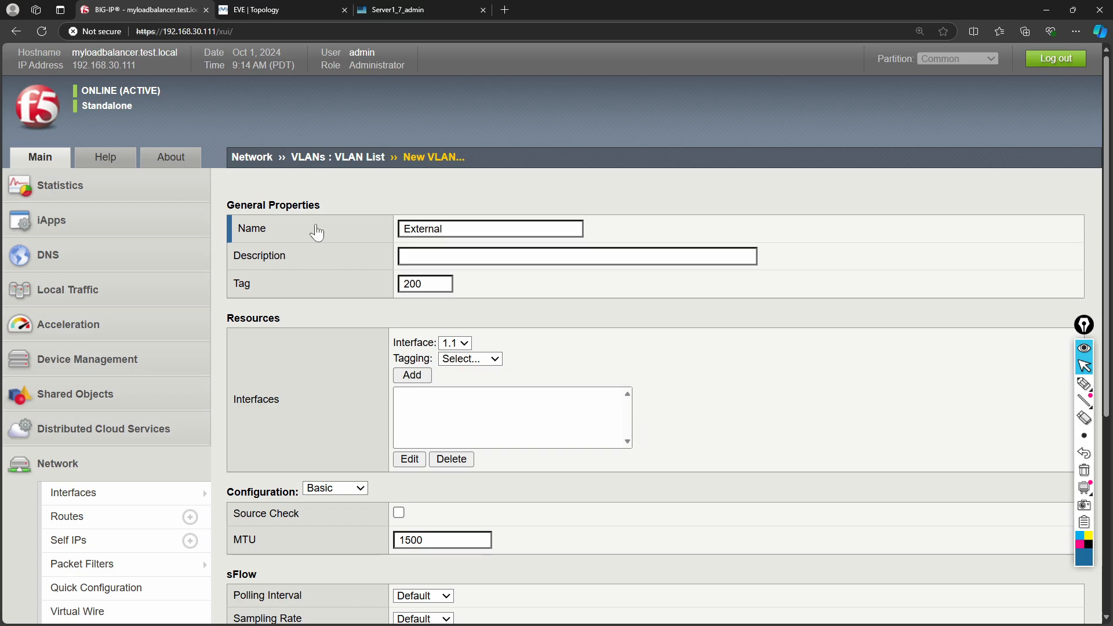
click(497, 359)
click(475, 409)
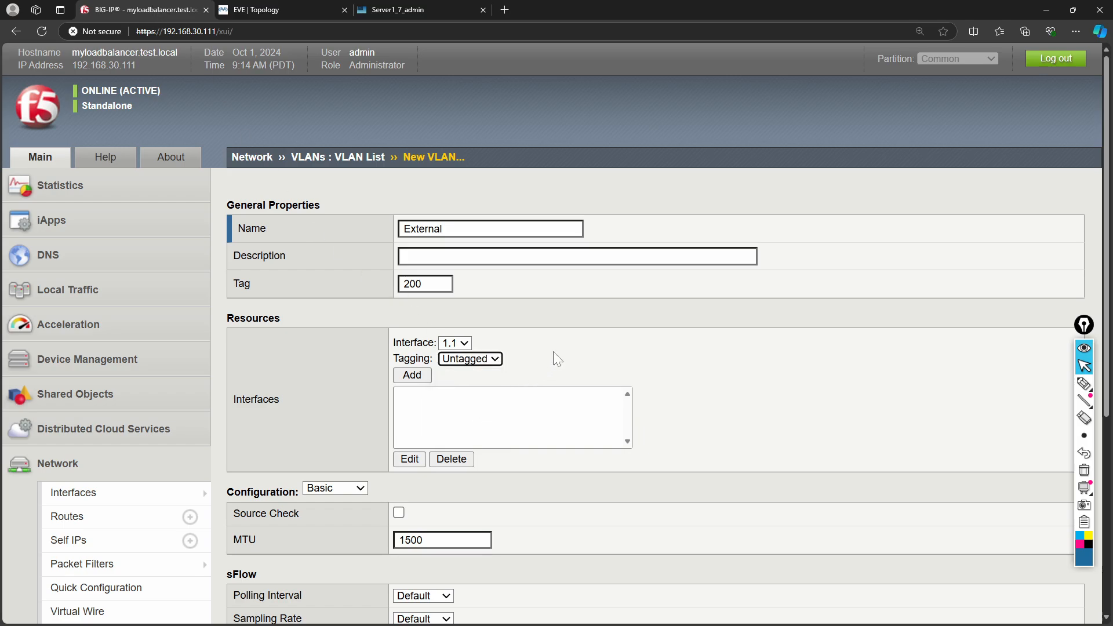
click(408, 375)
scroll(581, 361, down, 2)
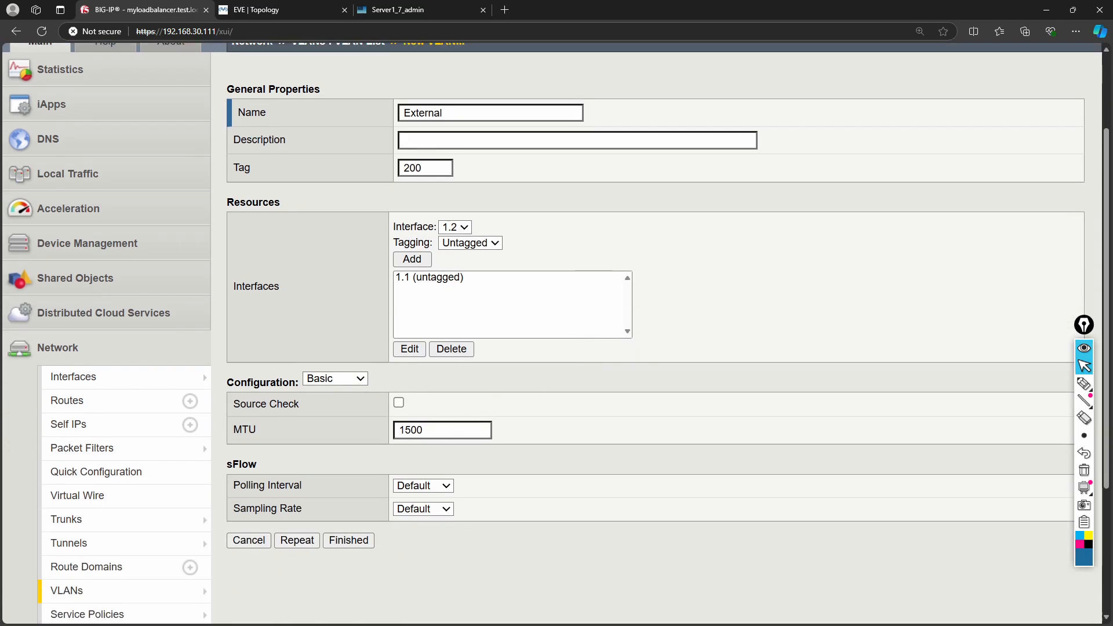
click(355, 545)
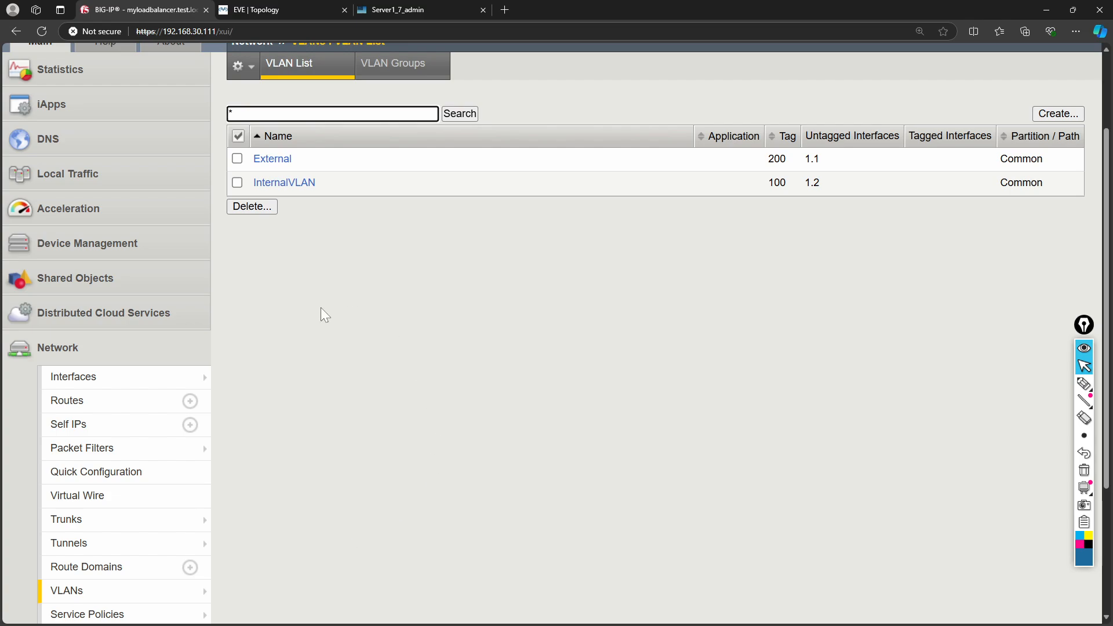
- Inspect interface 1.1's properties in the Interface List, then go to the empty Self IP list
mouse_move(137, 380)
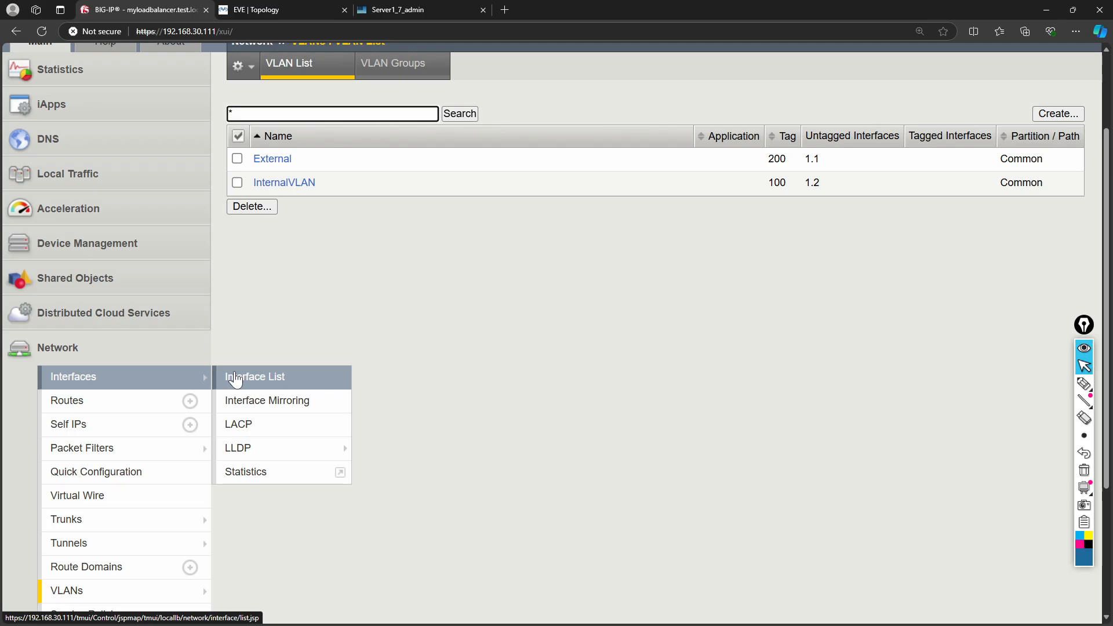
click(235, 378)
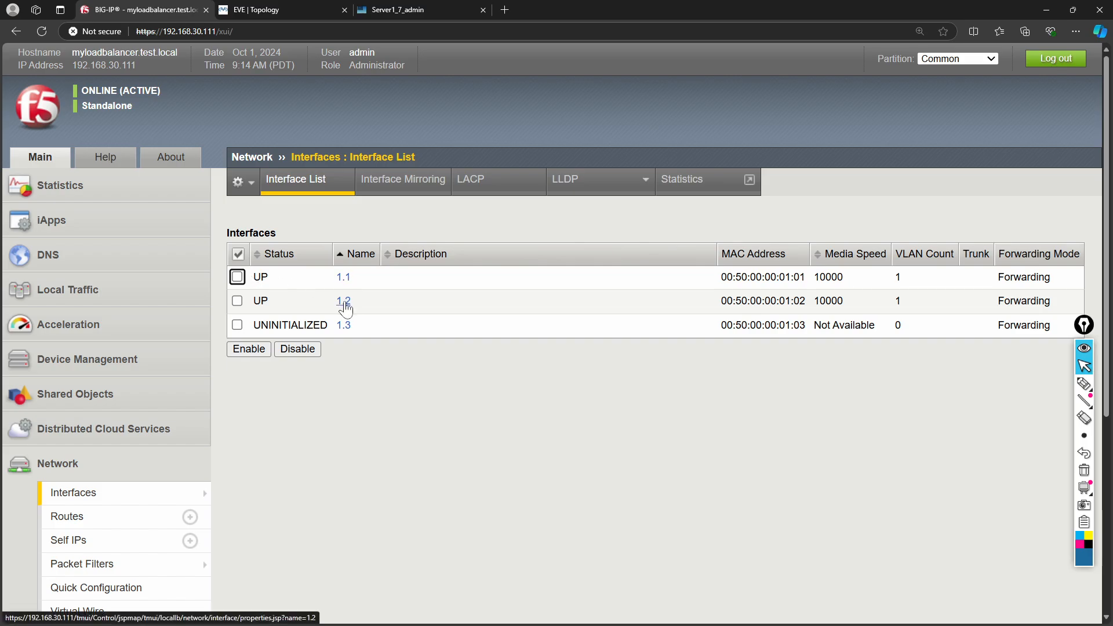
click(344, 278)
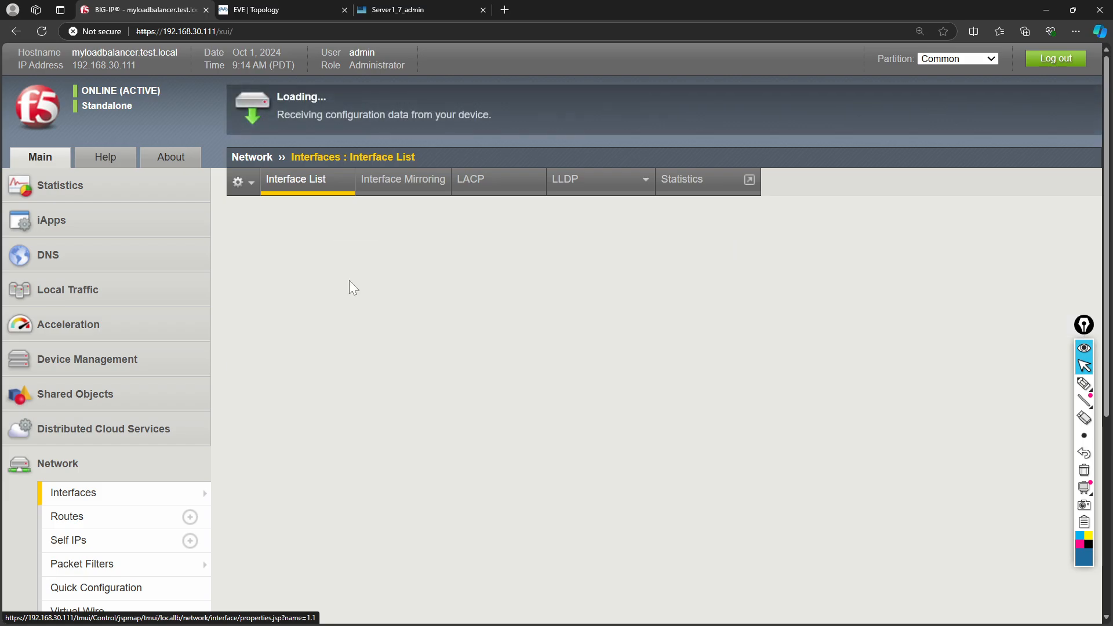
scroll(344, 340, down, 4)
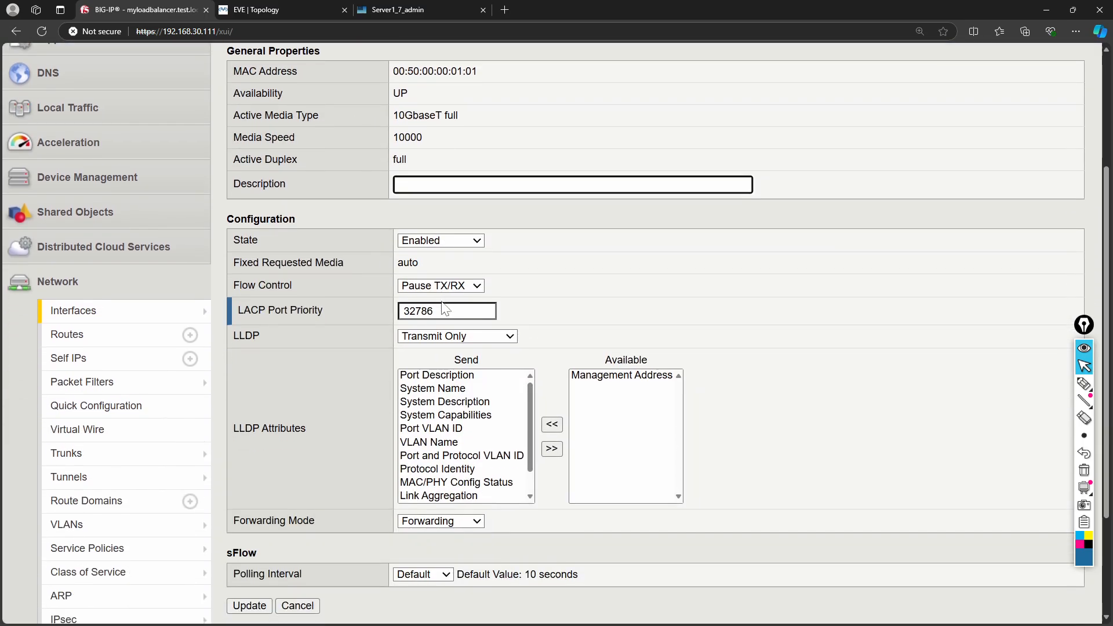
scroll(344, 340, up, 4)
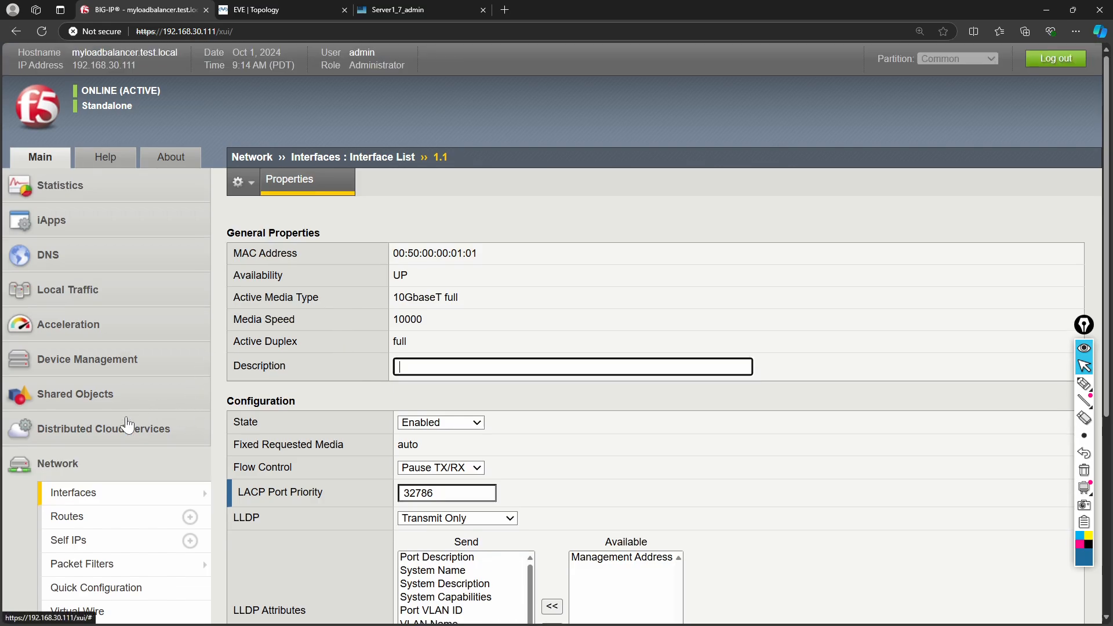
click(113, 542)
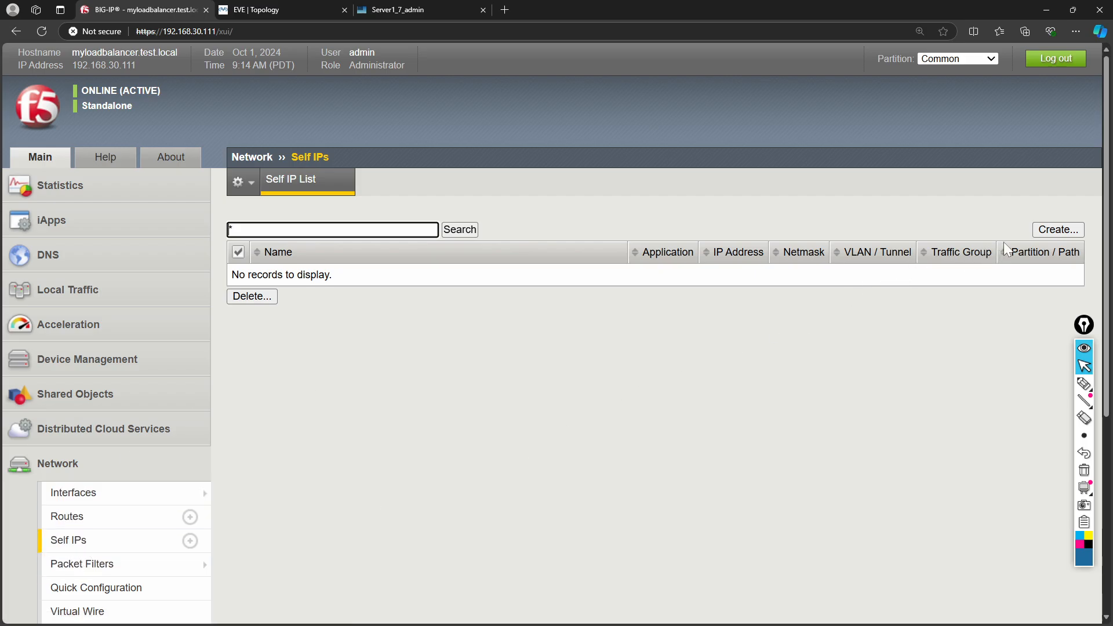
- Start a new self IP named InternalSelfIP
click(1044, 230)
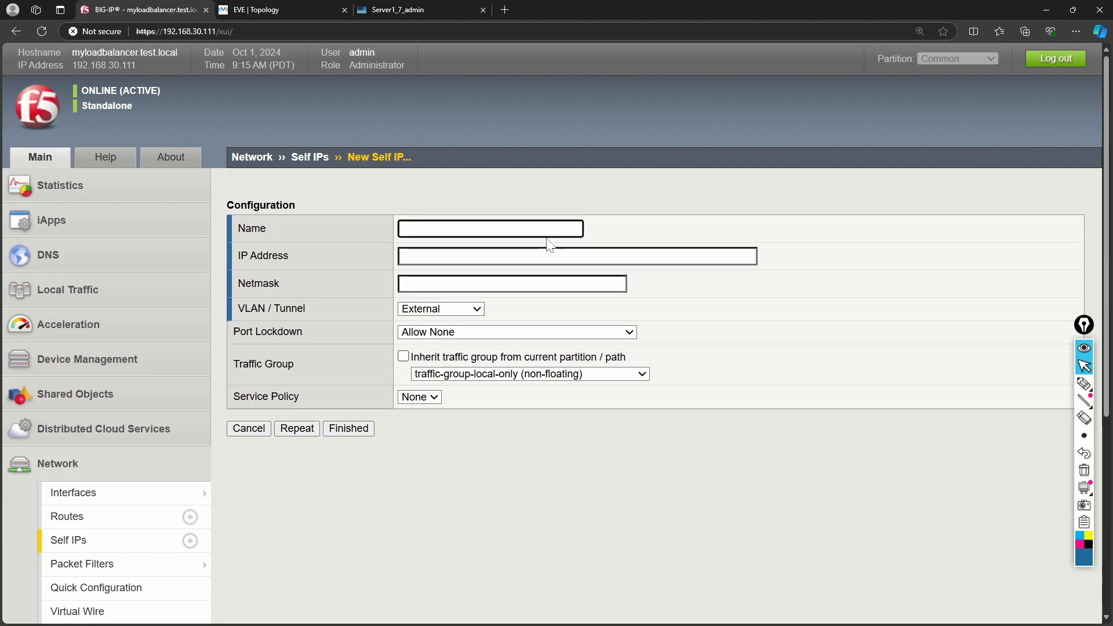
click(542, 228)
text(I)
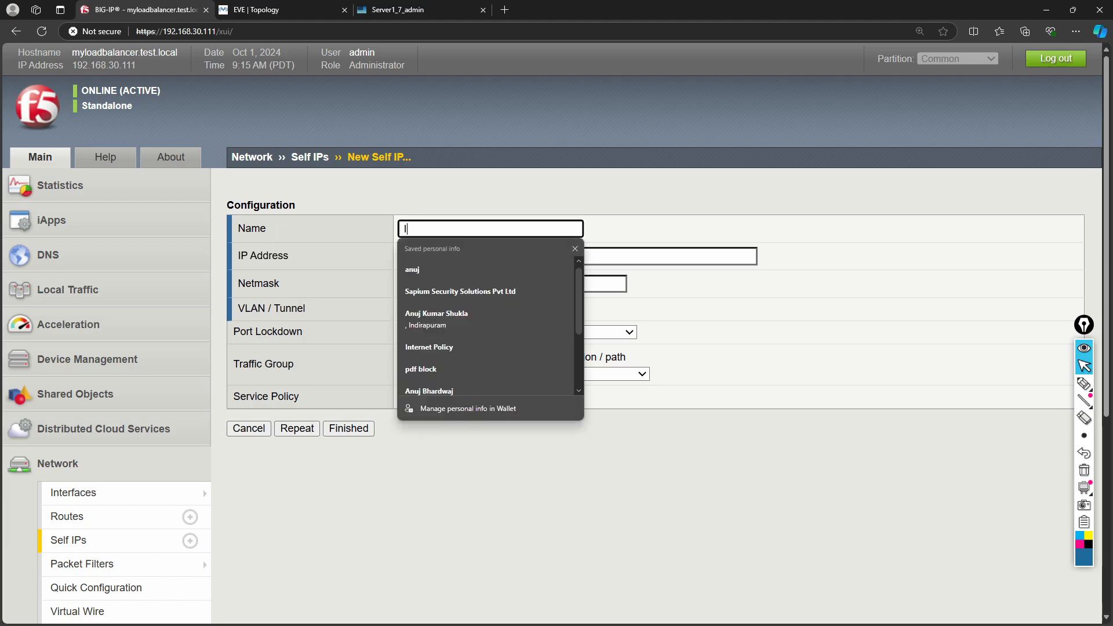
text(nternal)
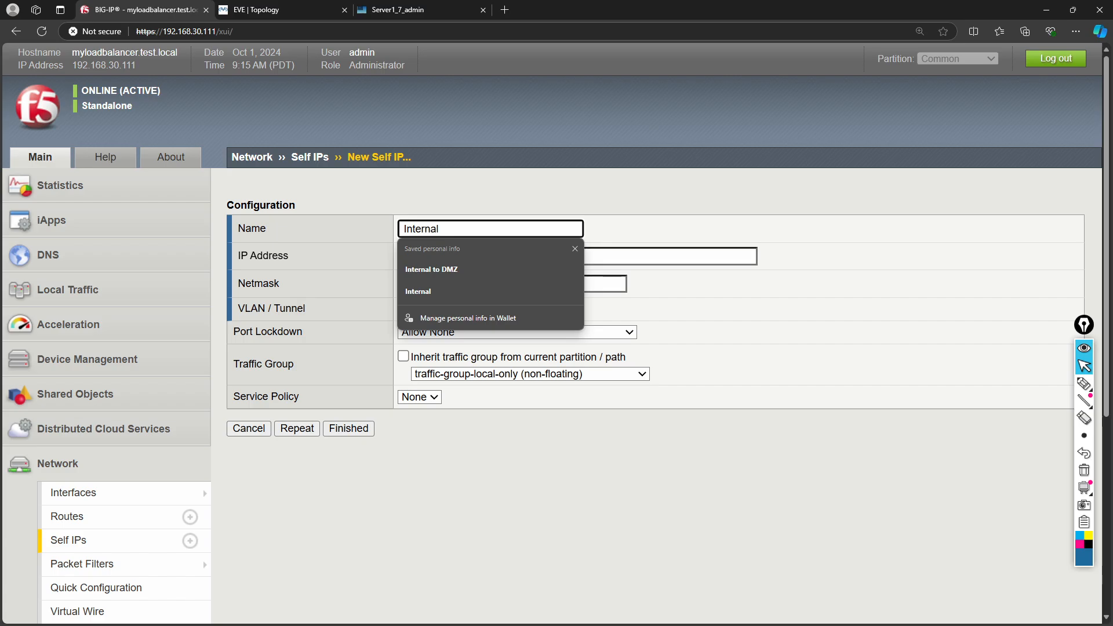
text(Seip)
text(lfIP)
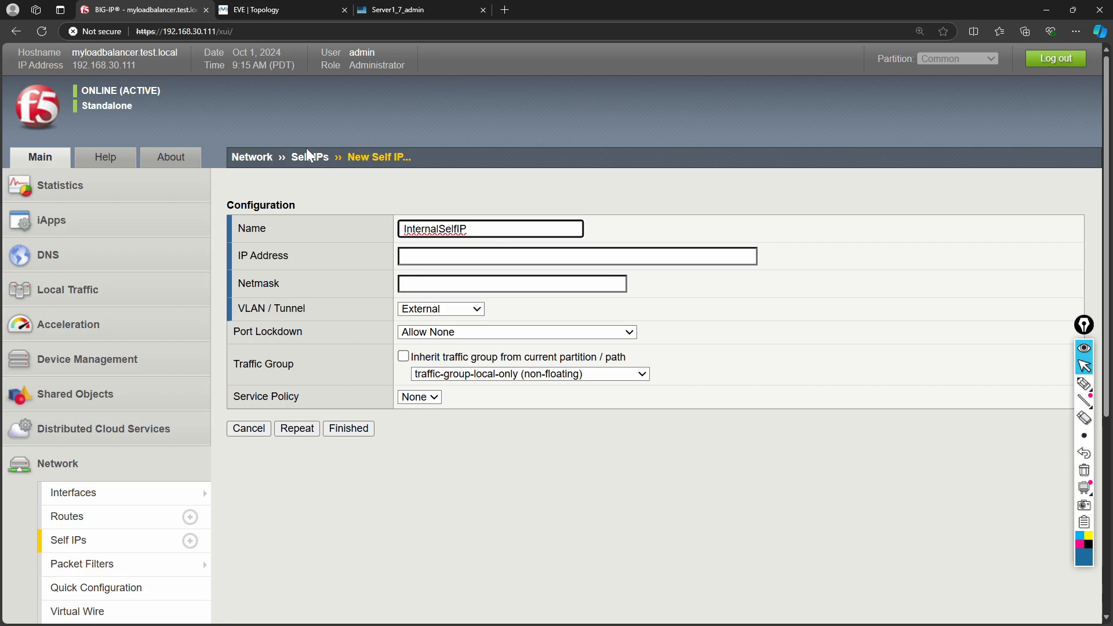
- Give InternalSelfIP address 172.16.1.1 with netmask 255.255.255.0 and save it
click(427, 253)
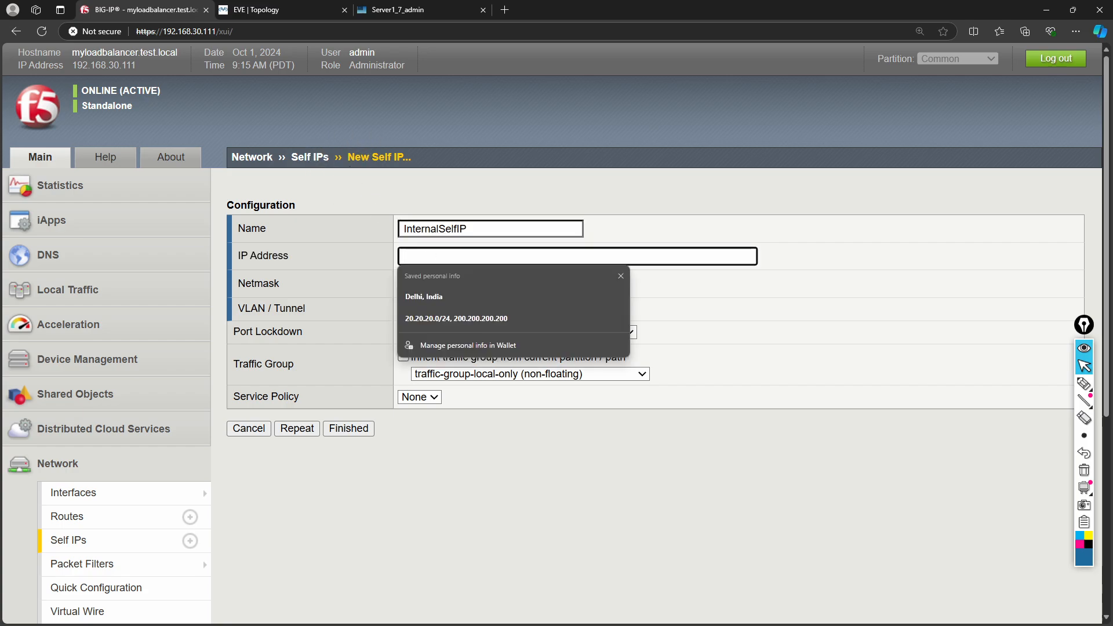
click(270, 11)
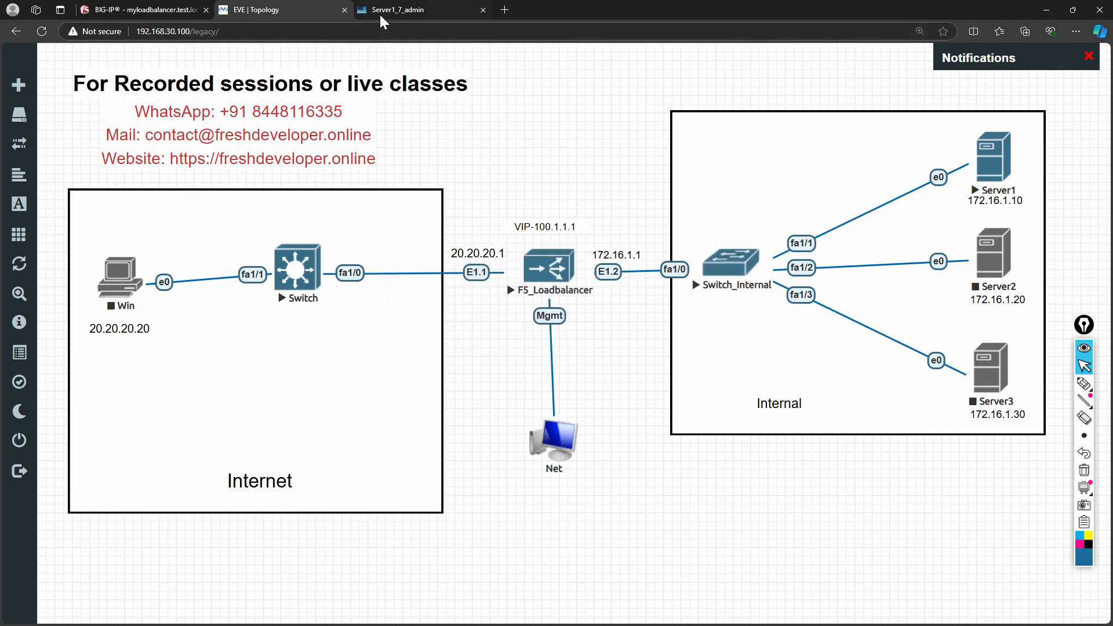
click(146, 9)
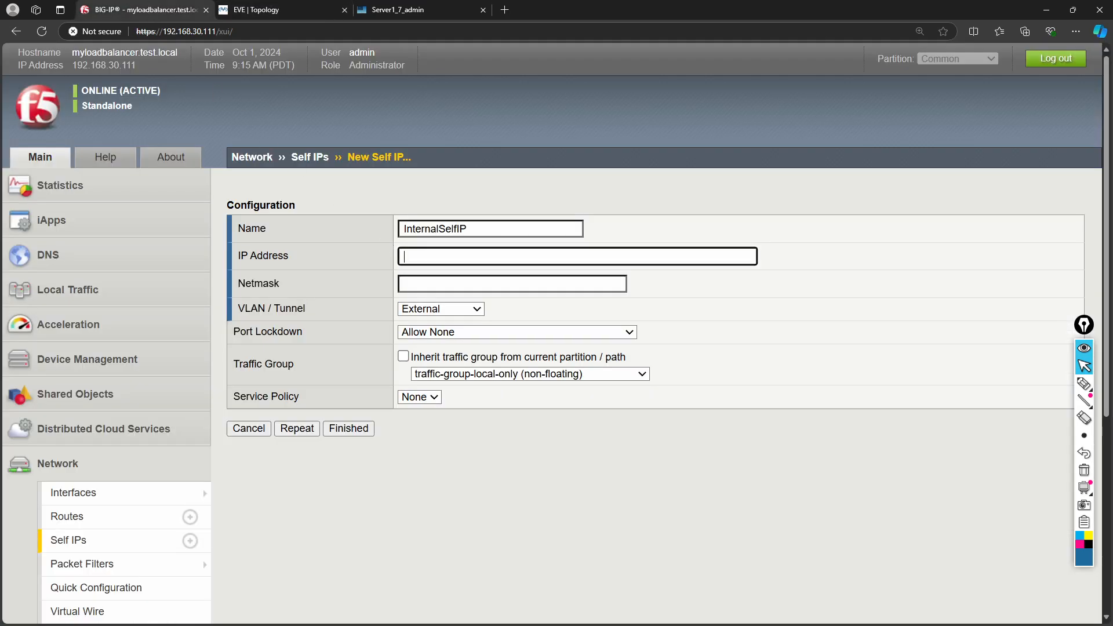
text(172.)
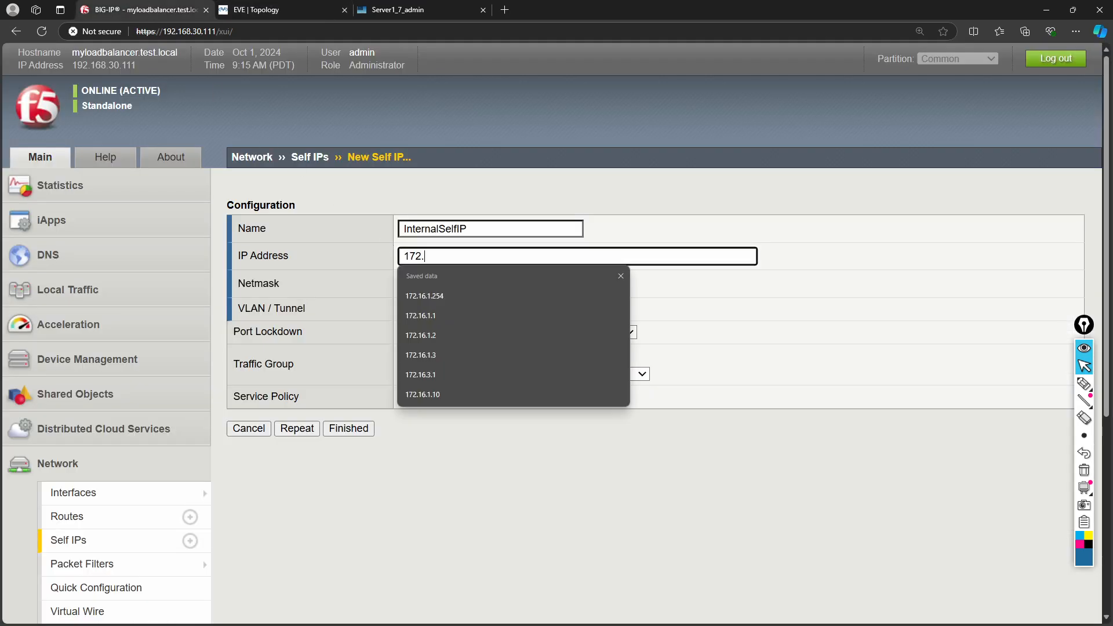
text(16.1.1)
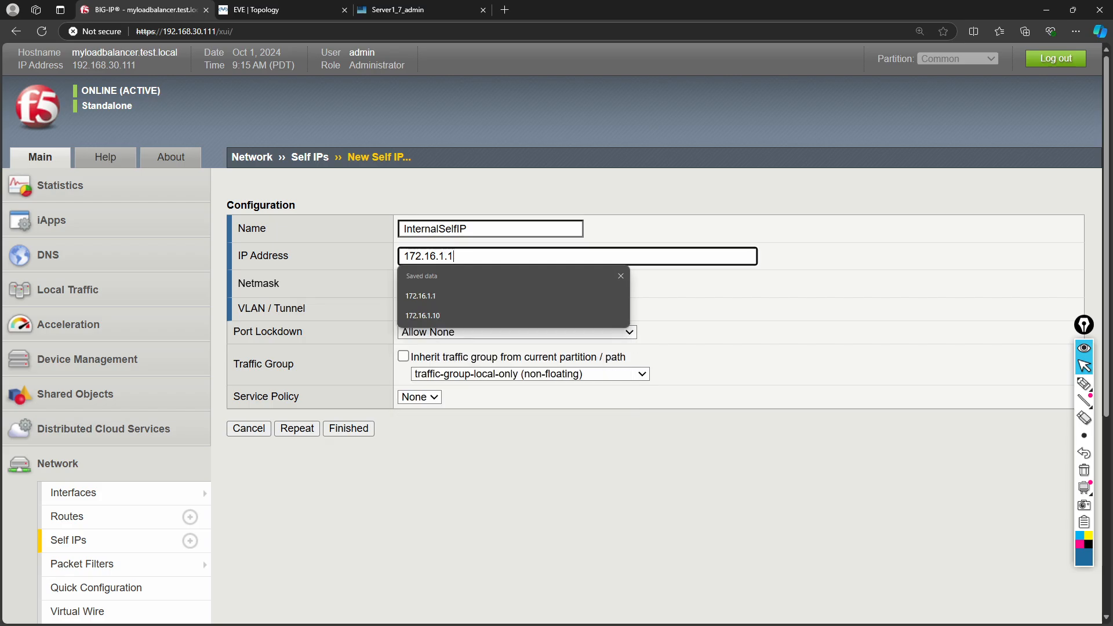
click(679, 288)
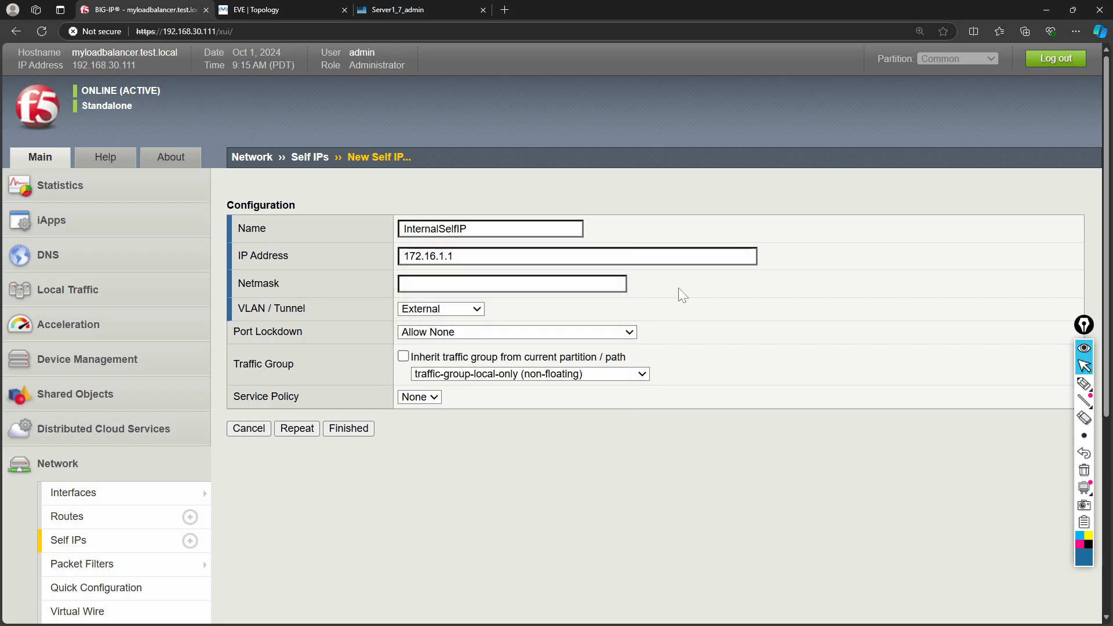
click(512, 284)
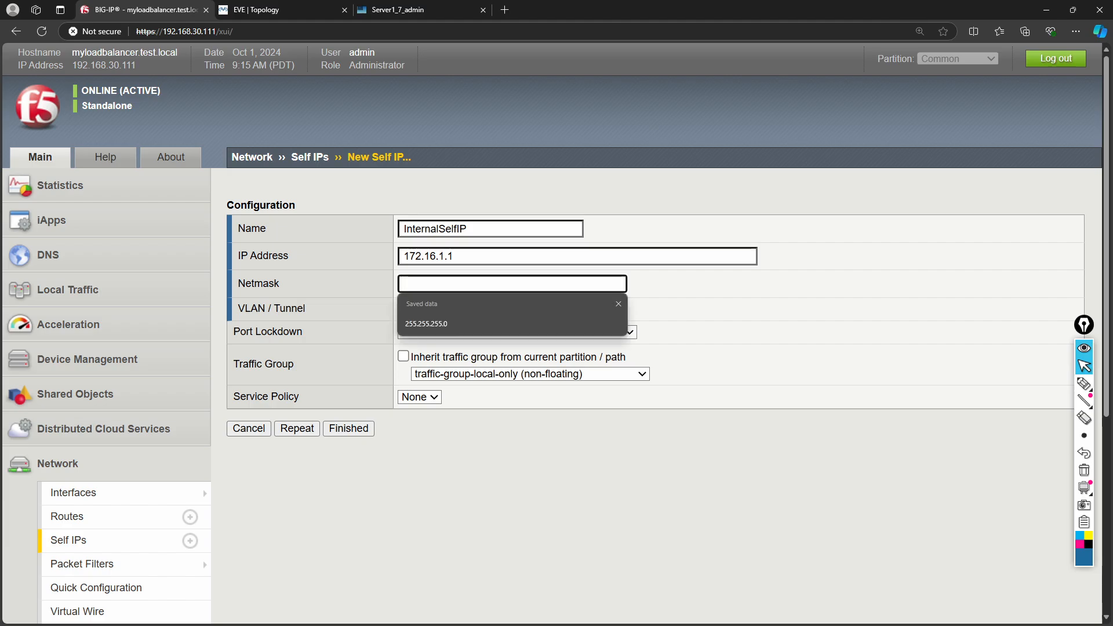
click(492, 322)
click(499, 445)
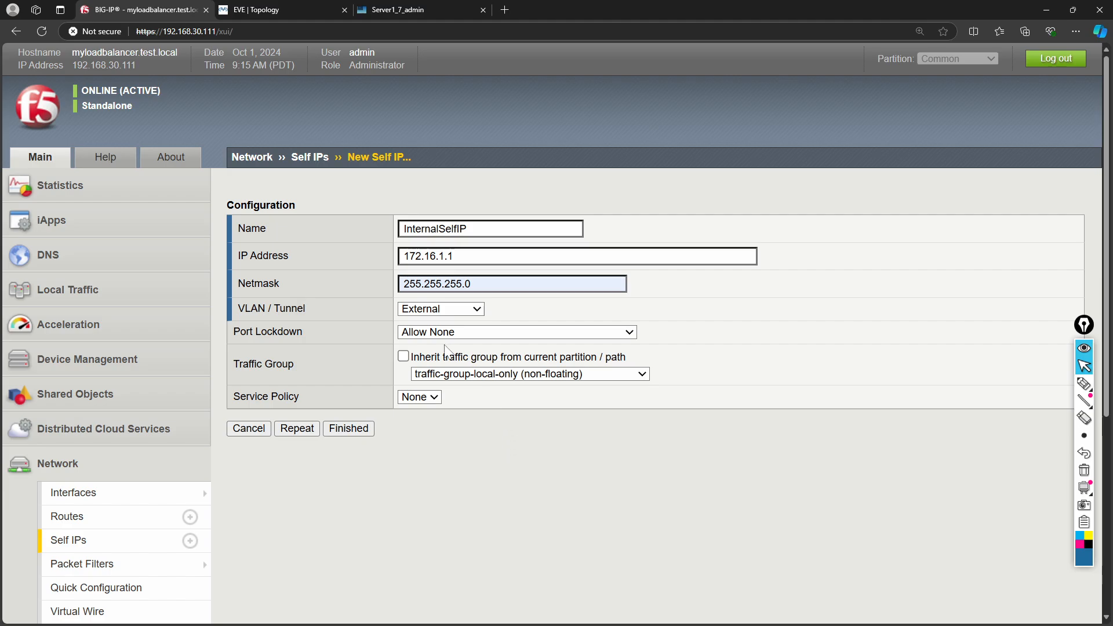
click(358, 433)
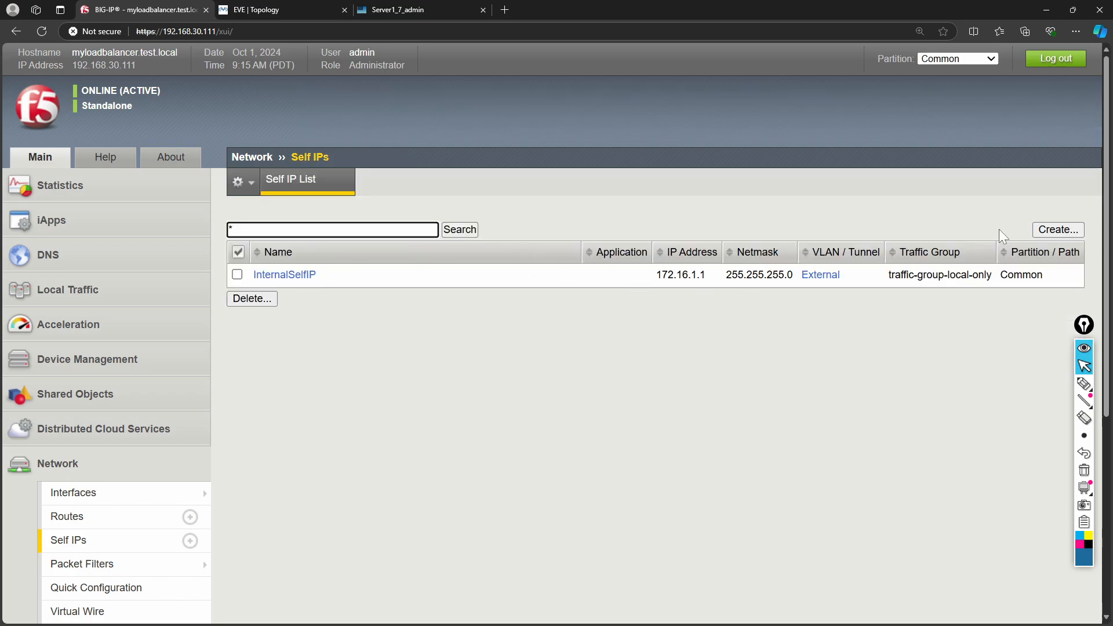
click(1073, 227)
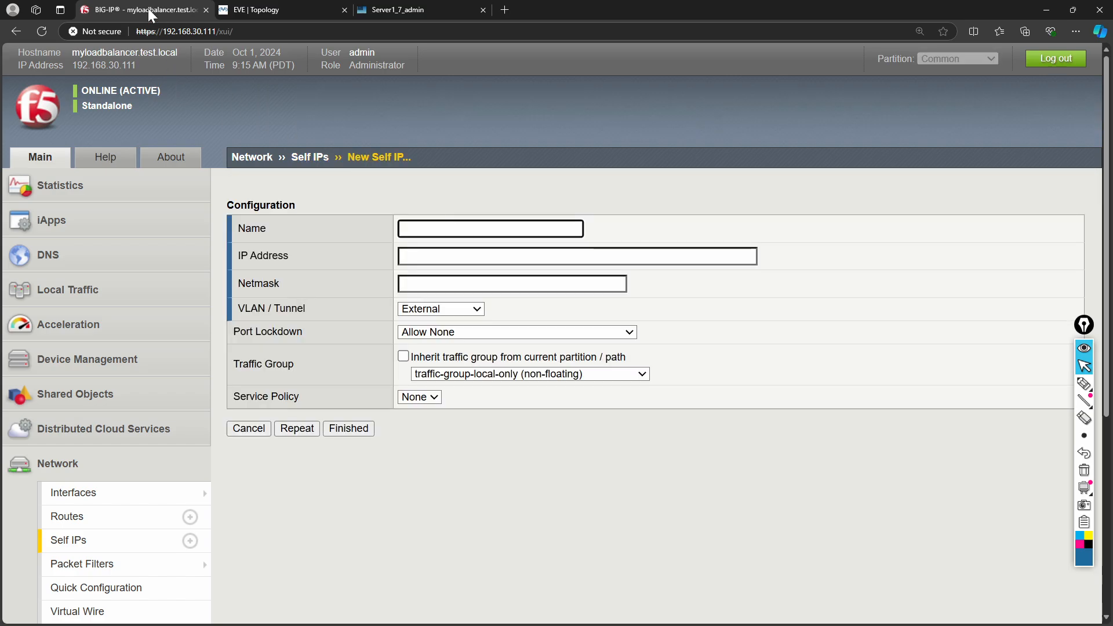
- Name the new self IP External with address 20.20.20.1 and netmask 255.255.255.0
click(293, 14)
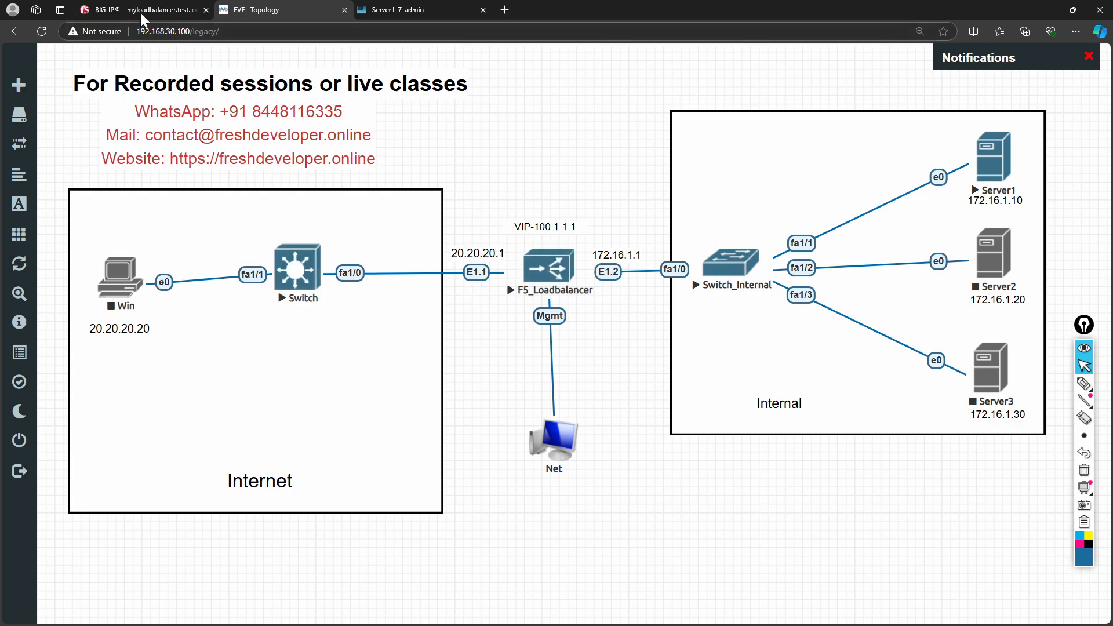
click(116, 10)
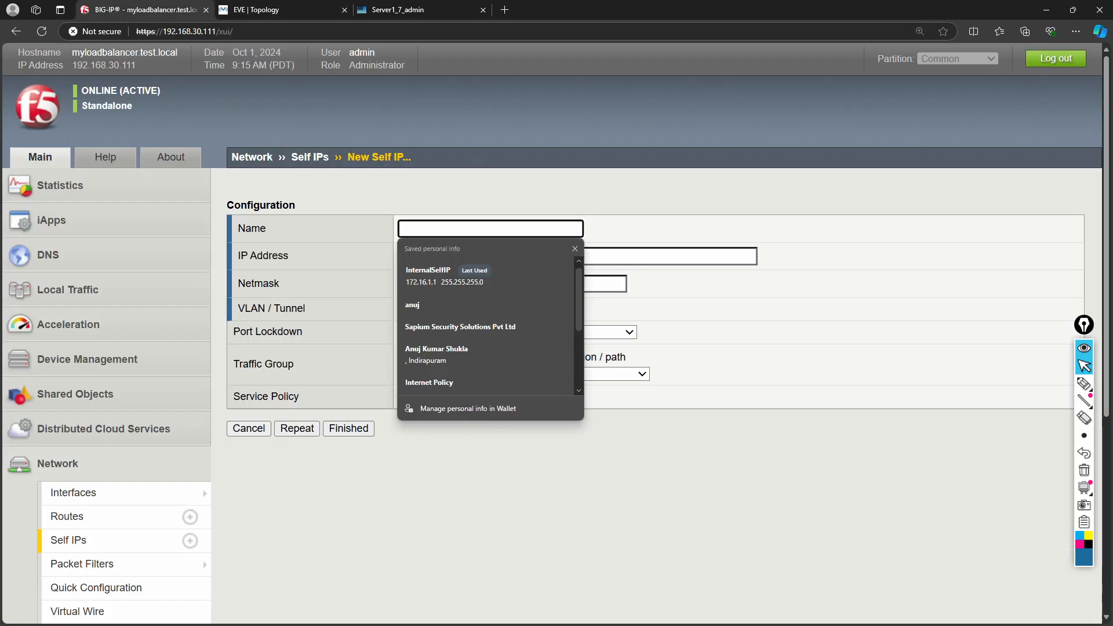
text(Ex)
key(BackSpace)
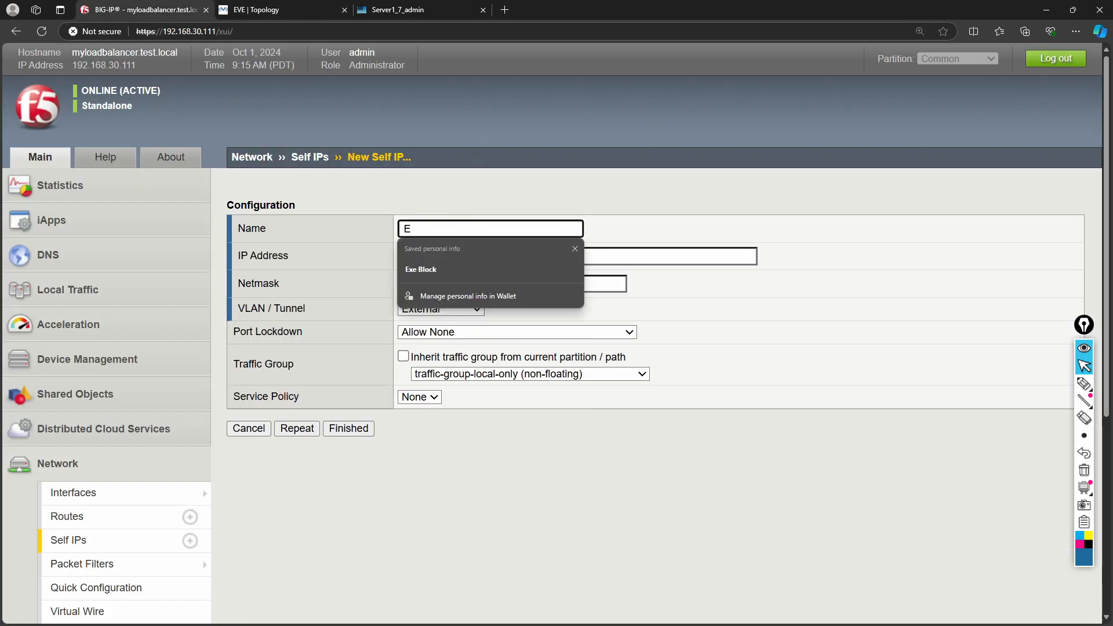
text(xternal)
key(Tab)
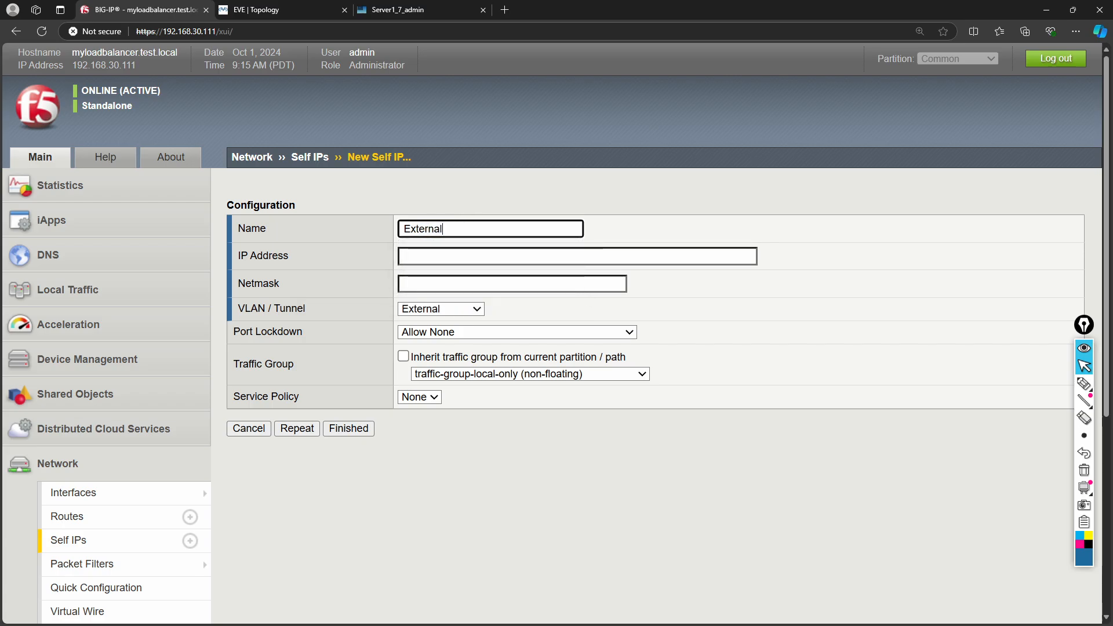
key(Tab)
text(2)
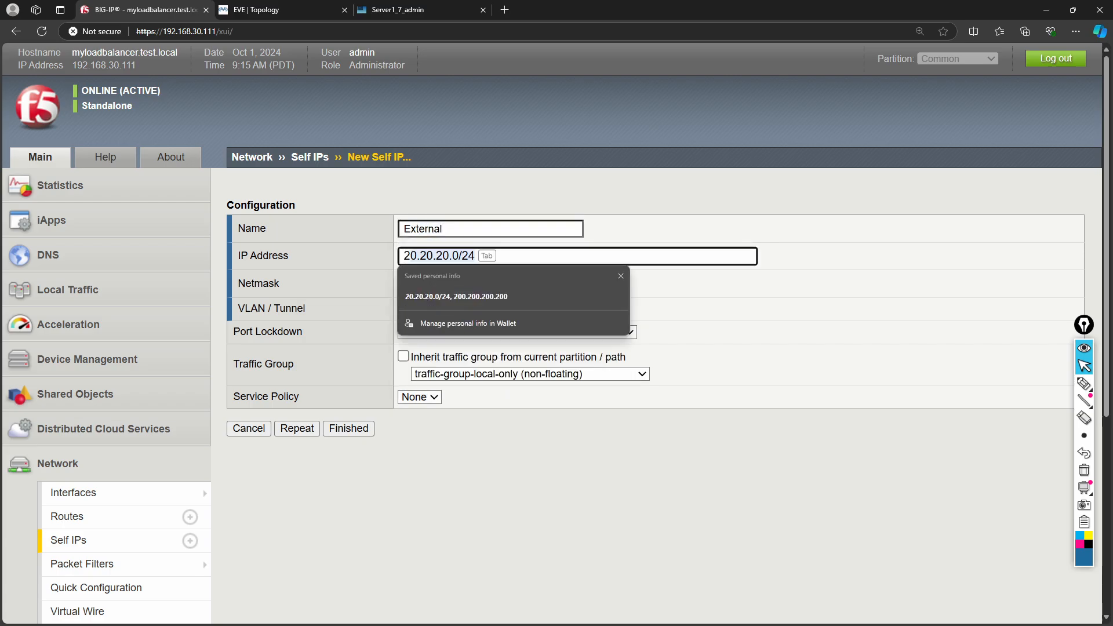
text(0.20.20)
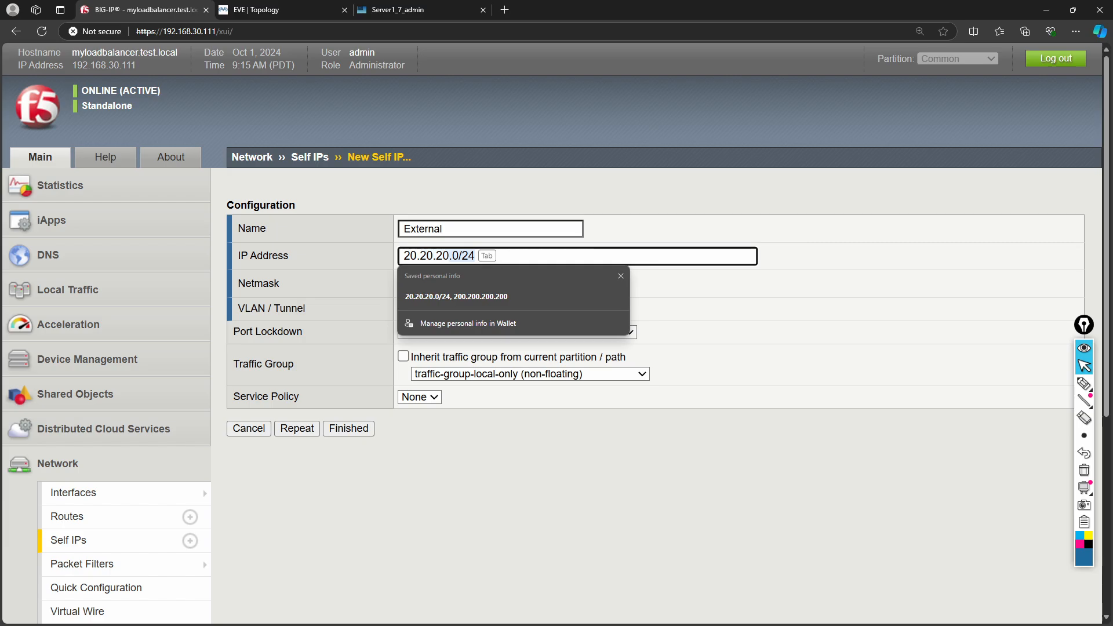
text(.1)
key(Tab)
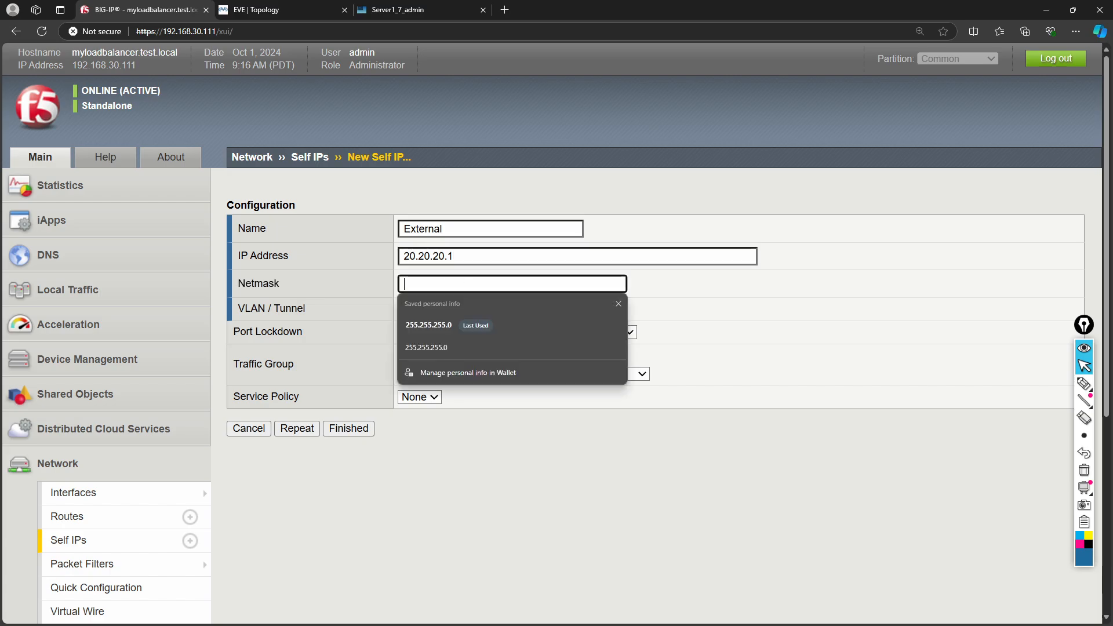
click(442, 325)
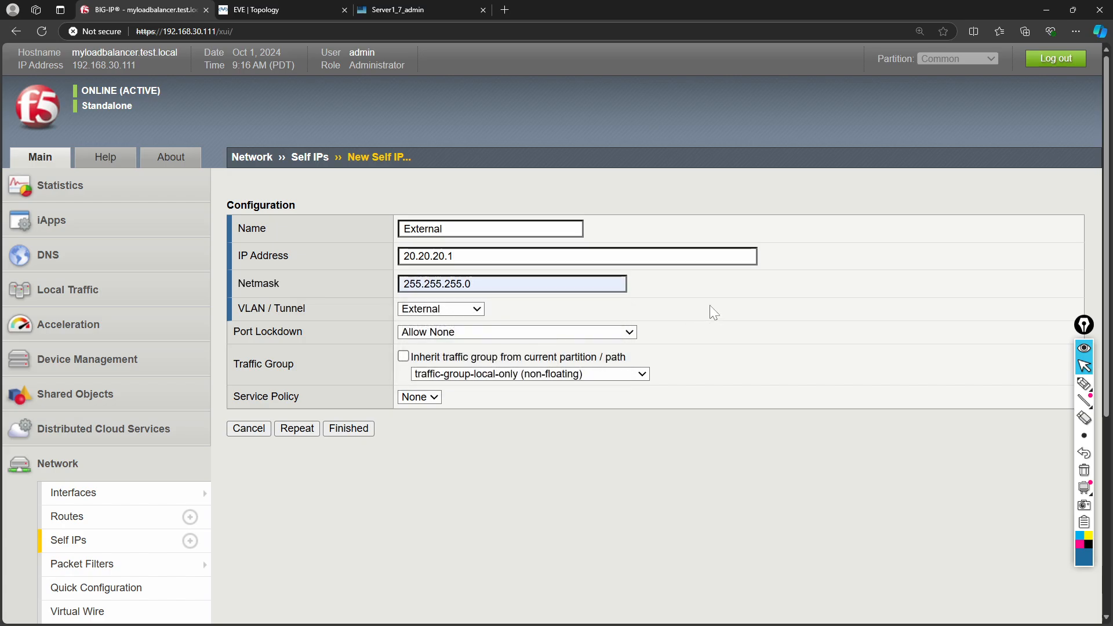
- Put the External self IP on VLAN External with Port Lockdown Allow Default and finish
click(284, 10)
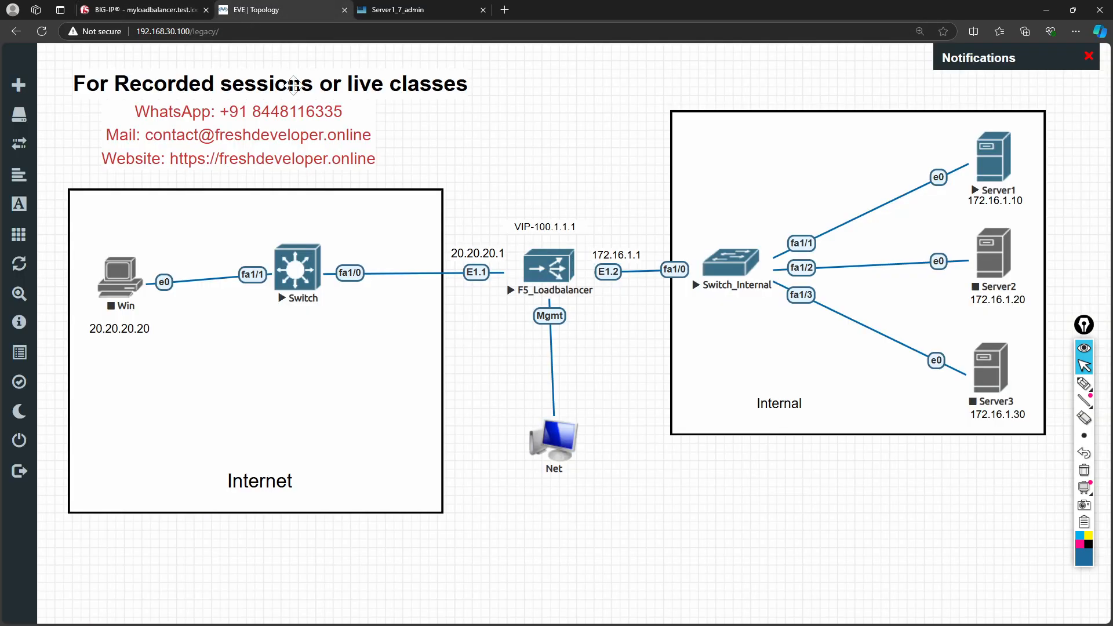
click(145, 10)
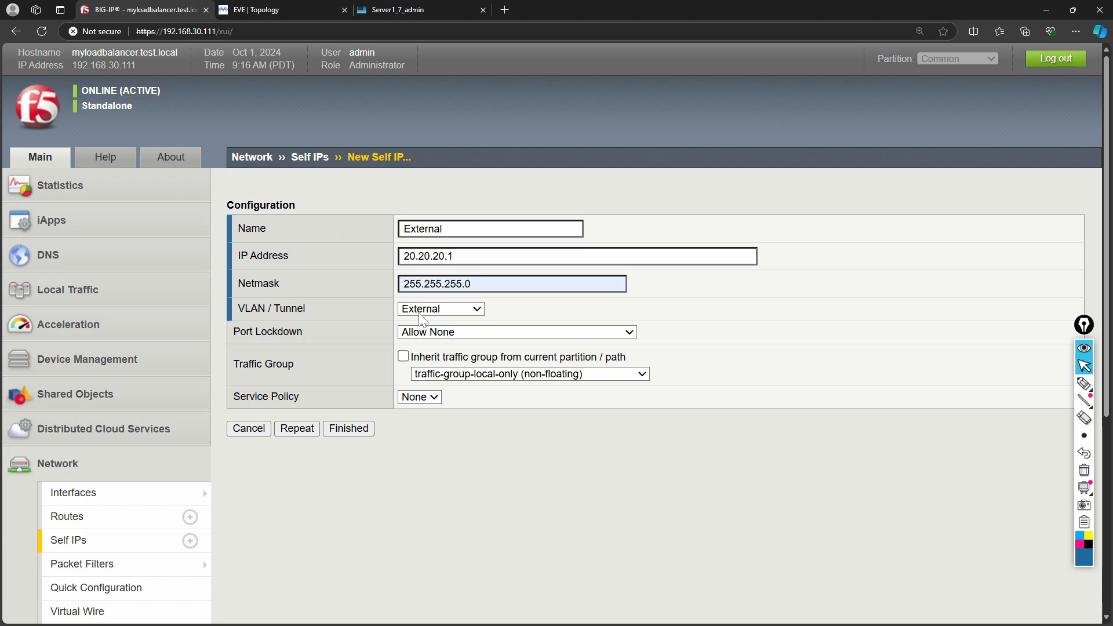
click(435, 315)
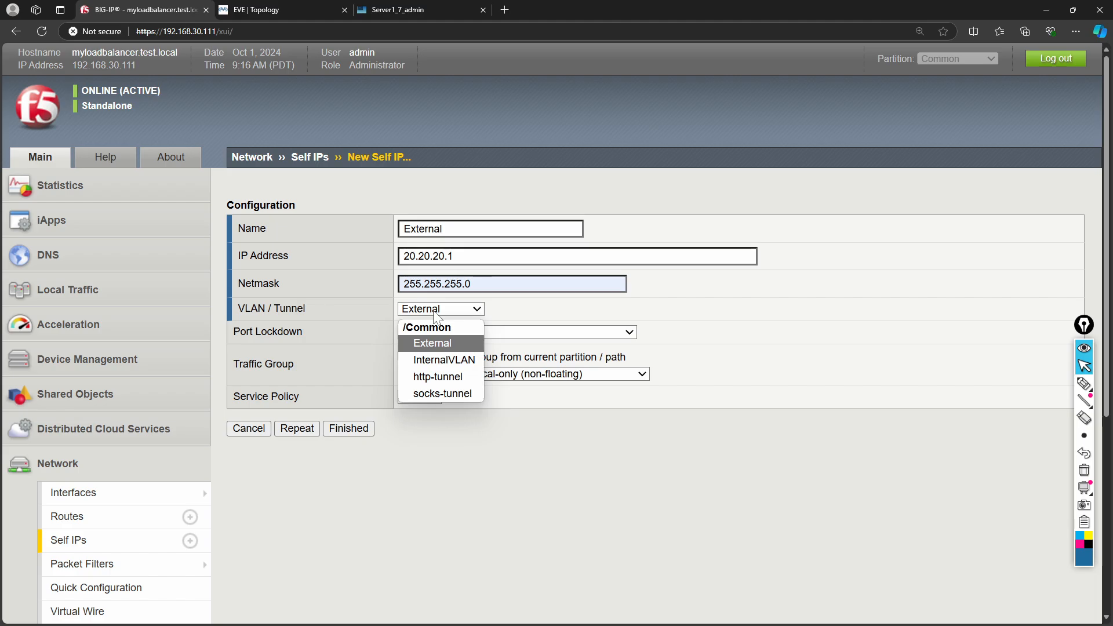
click(443, 345)
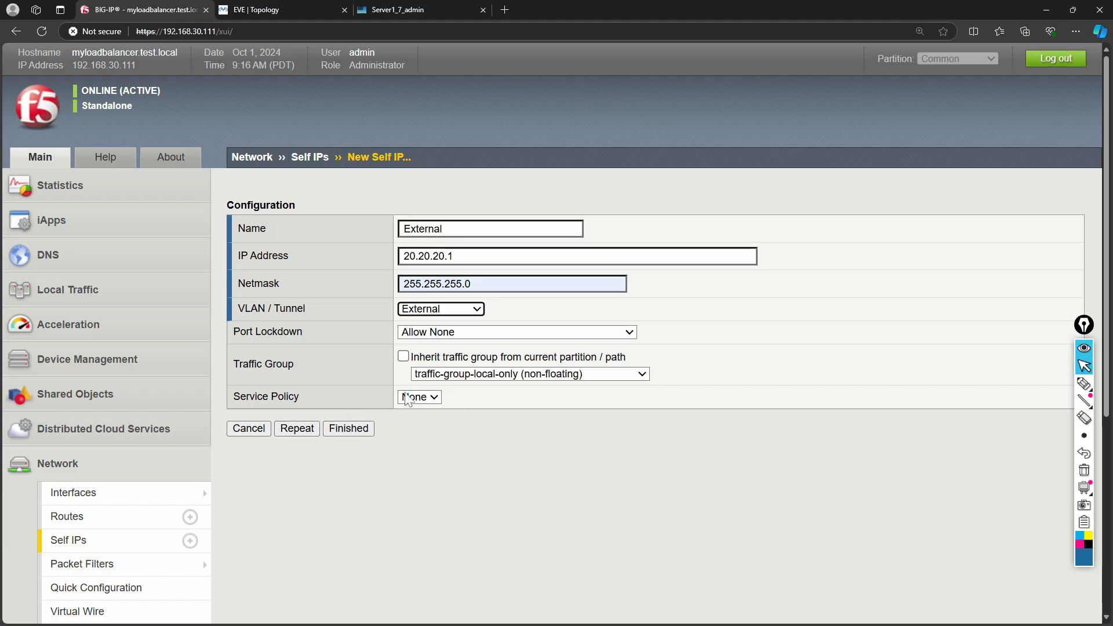
click(435, 335)
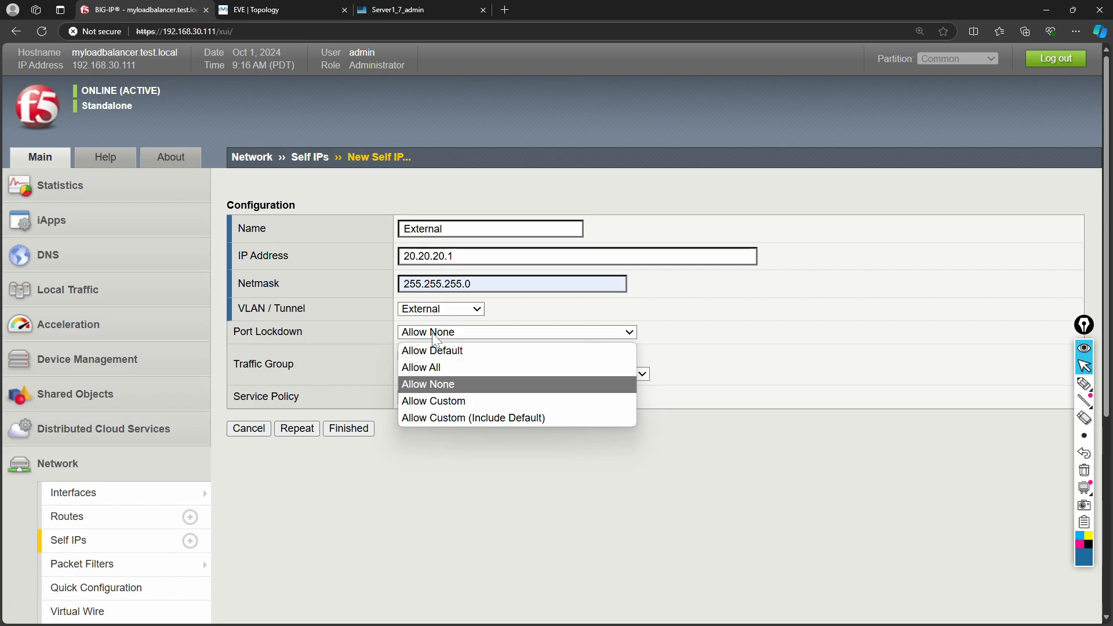
click(432, 368)
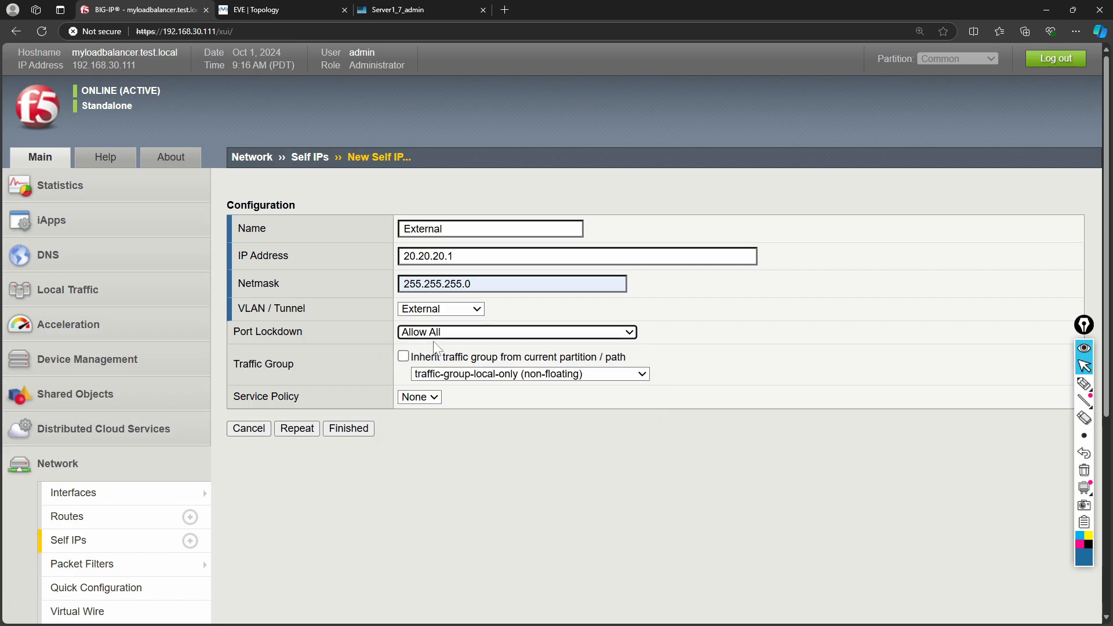
click(435, 338)
click(432, 350)
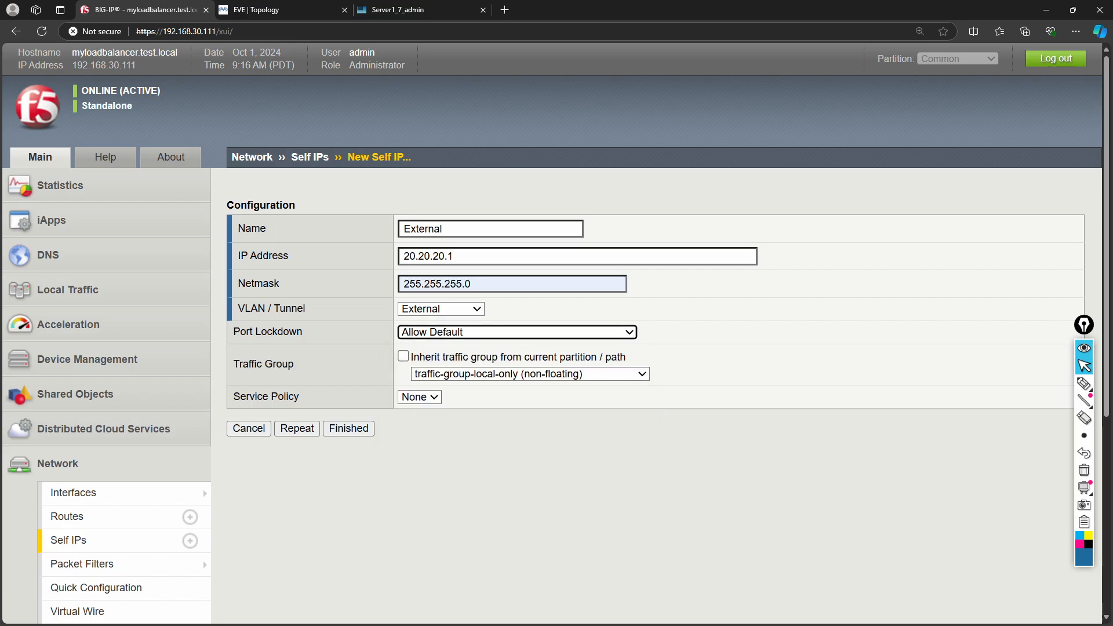
click(435, 439)
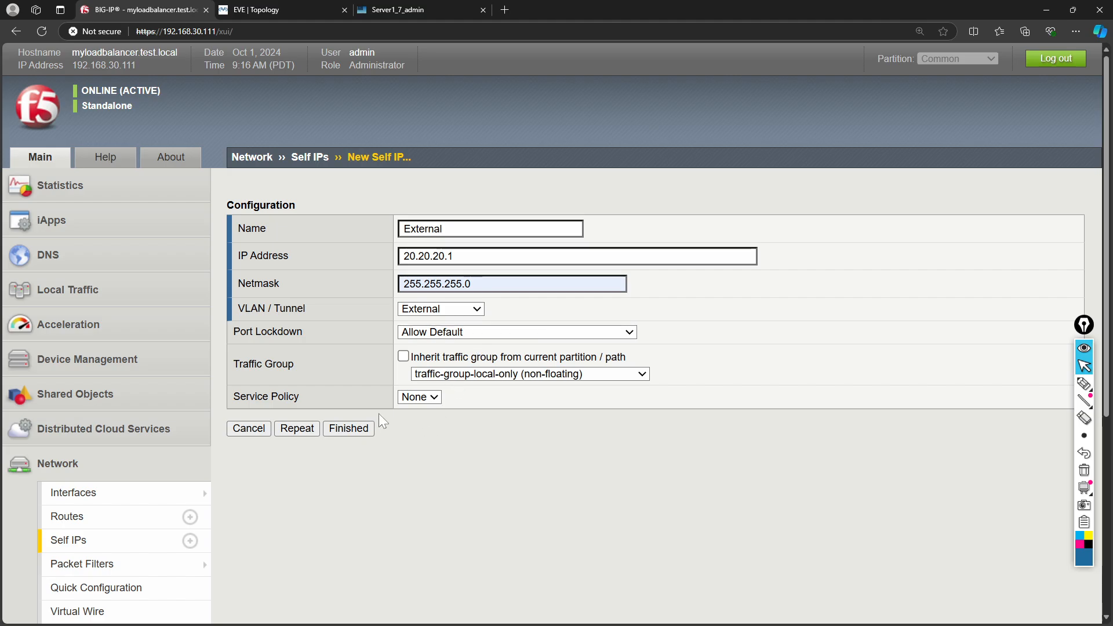
click(338, 431)
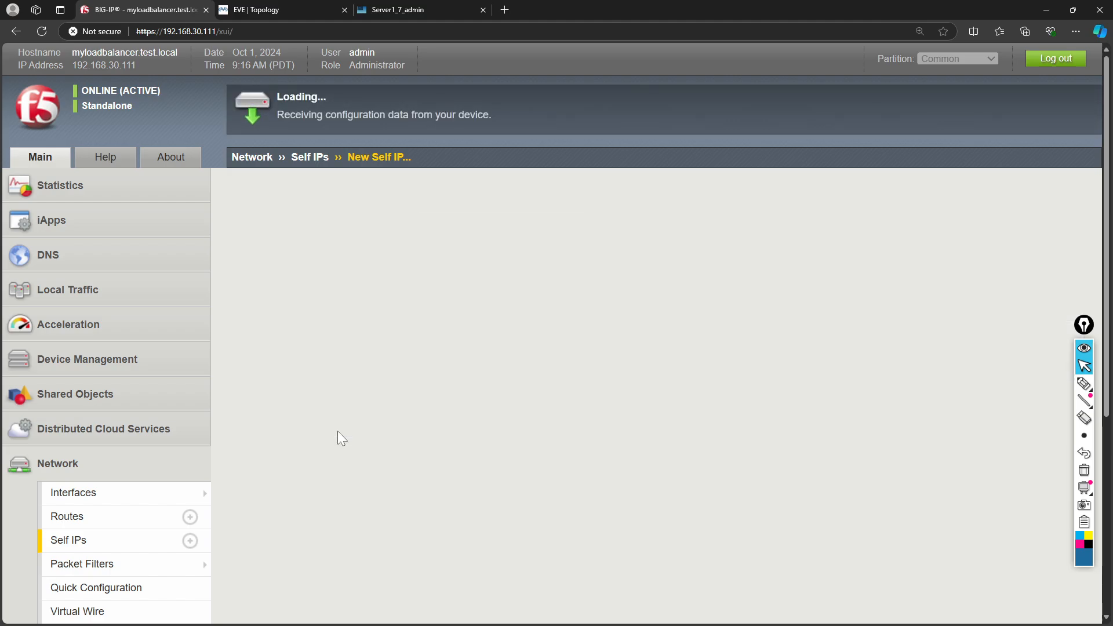
- Move InternalSelfIP onto InternalVLAN with Port Lockdown Allow Default and update it
click(275, 299)
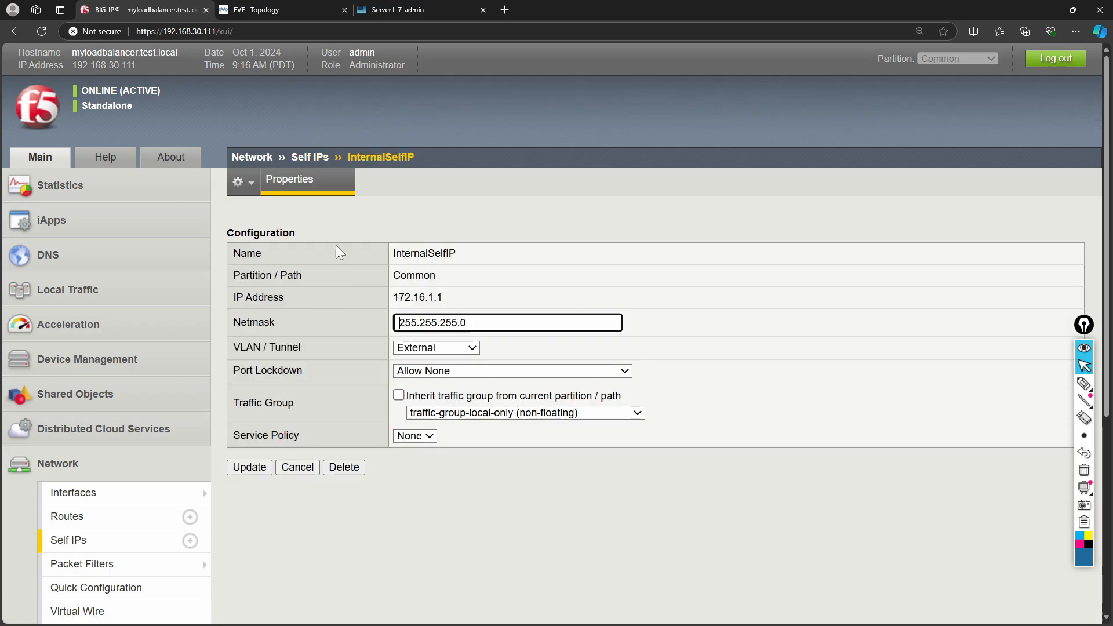
click(434, 348)
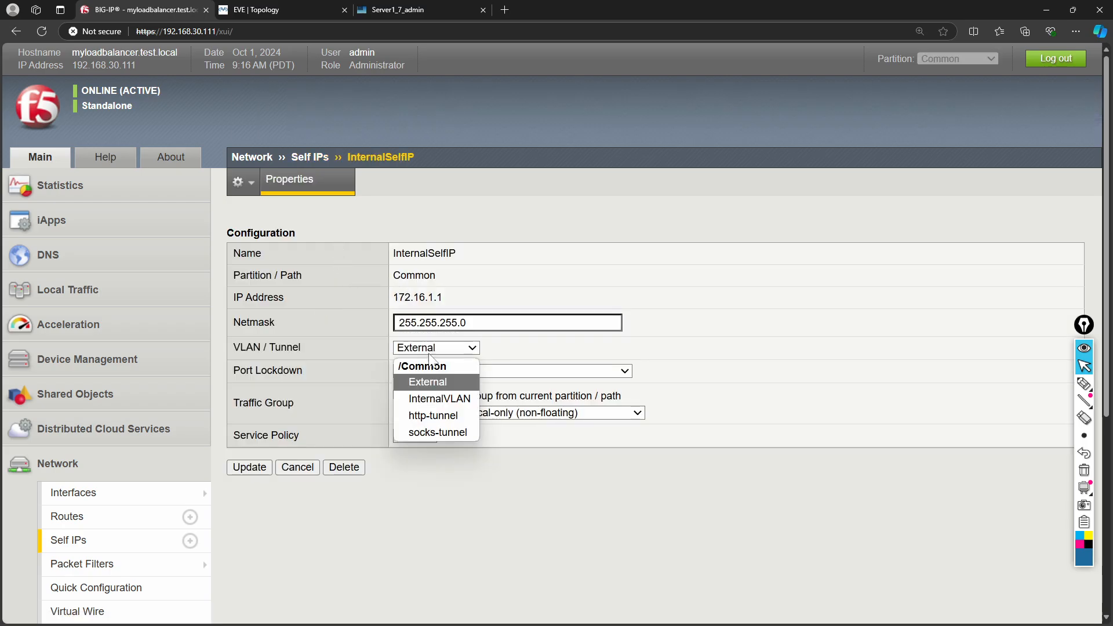
click(426, 395)
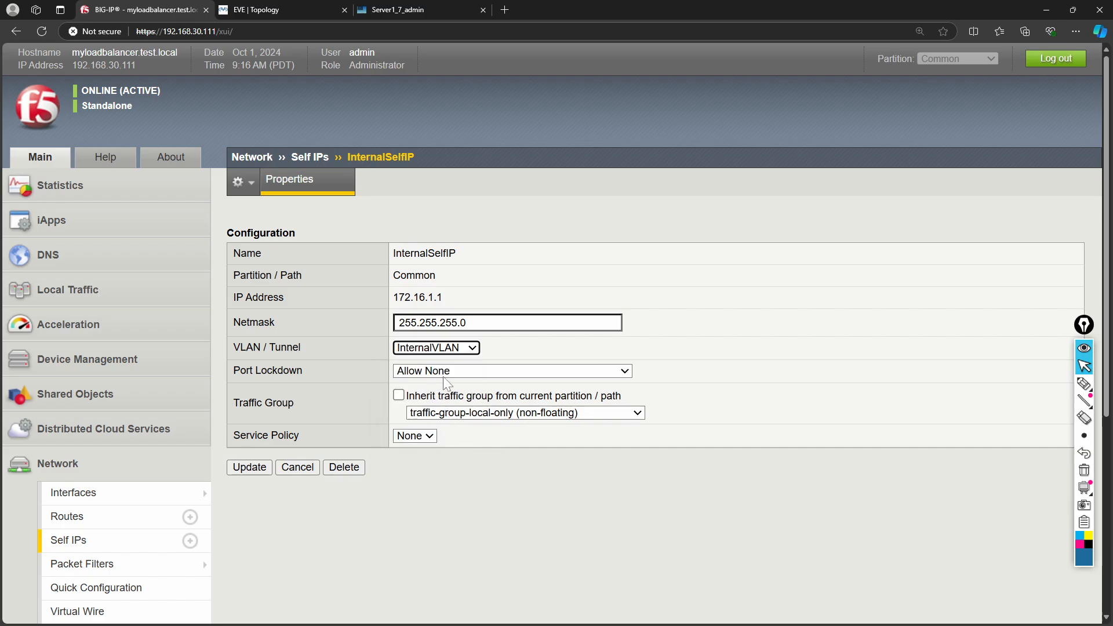
click(445, 375)
click(445, 387)
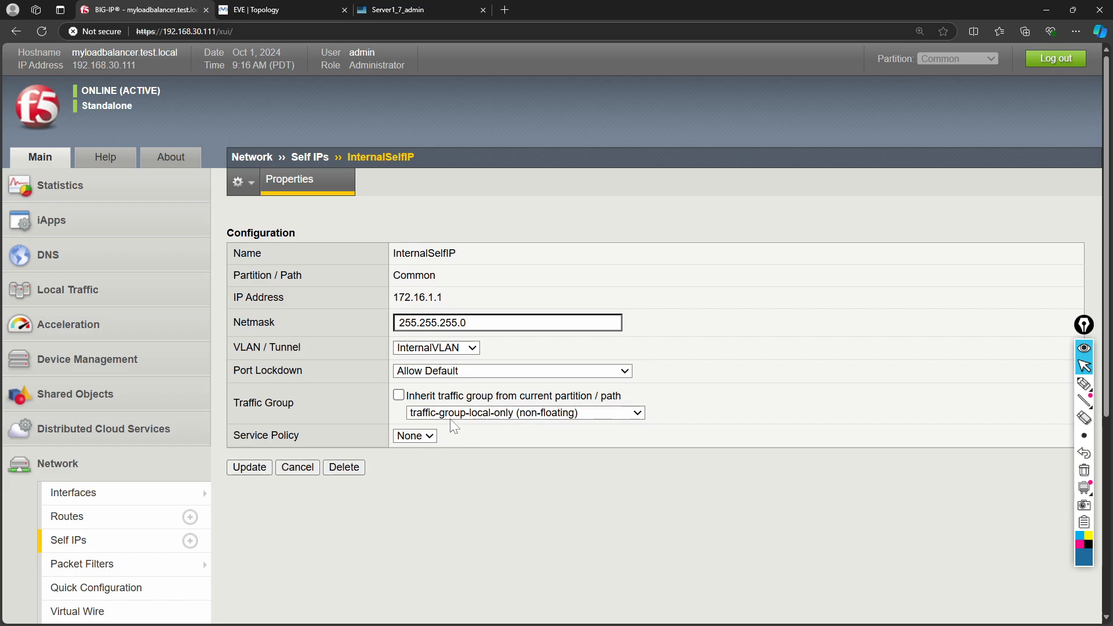
click(255, 468)
scroll(150, 389, down, 2)
scroll(150, 389, down, 3)
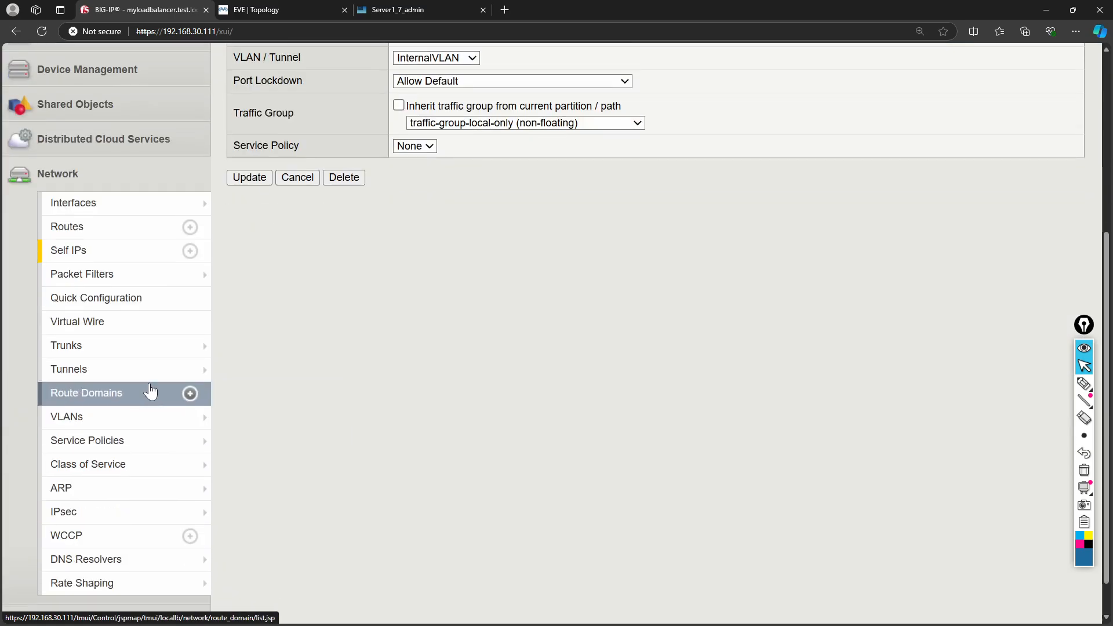
scroll(149, 393, up, 5)
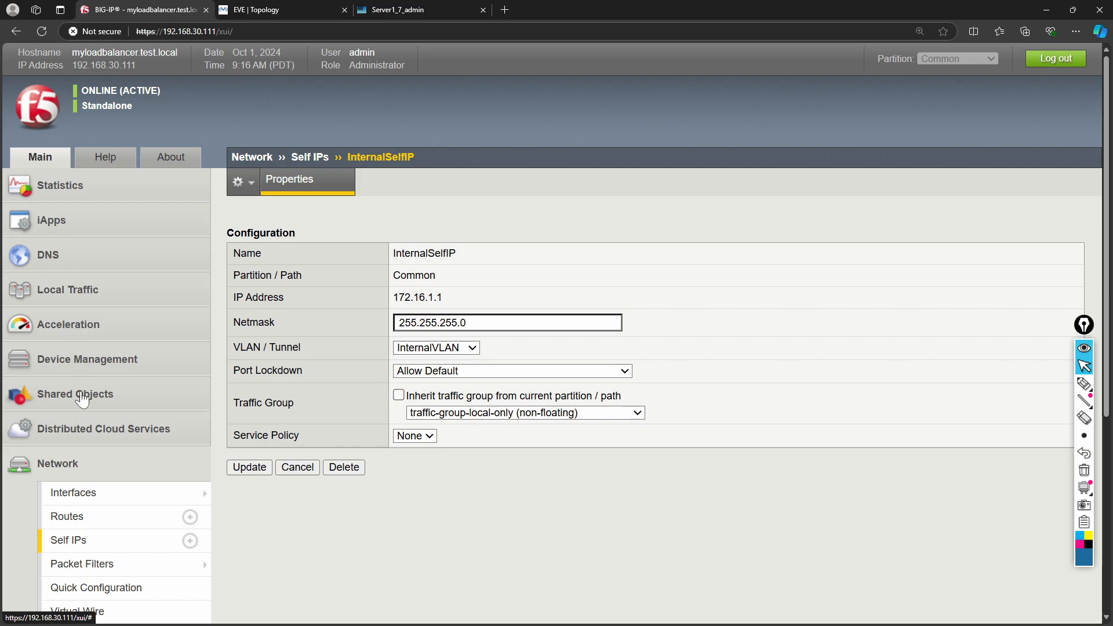
scroll(90, 489, down, 1)
scroll(92, 489, up, 2)
click(80, 293)
- Check the Node List, then view FDO_Pool's members: Server1–Server3 on port 80, all down
mouse_move(79, 448)
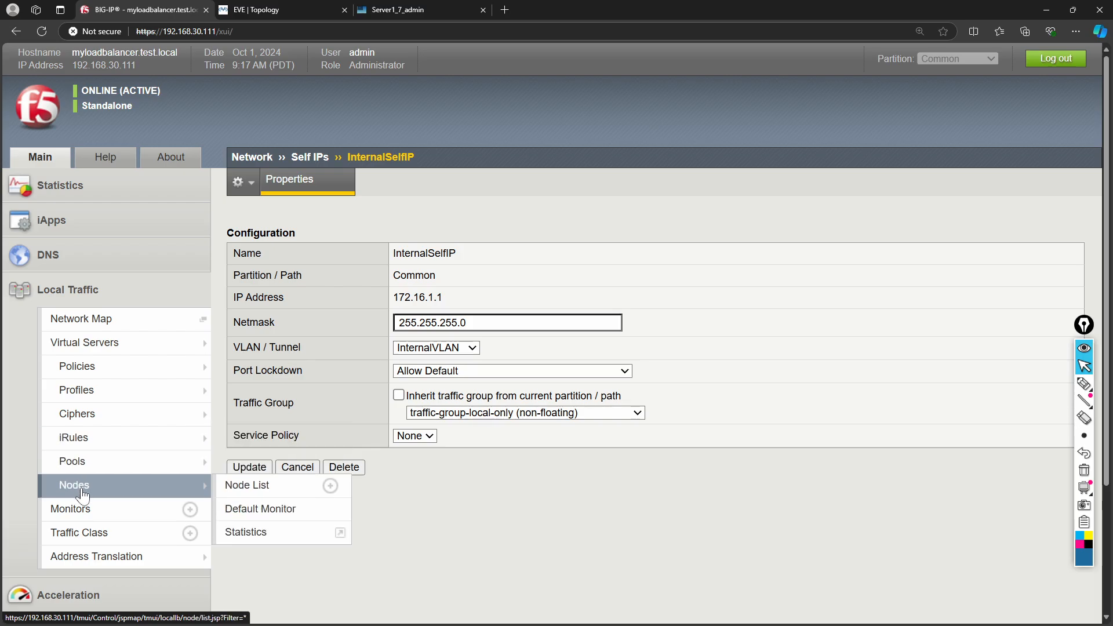
click(79, 486)
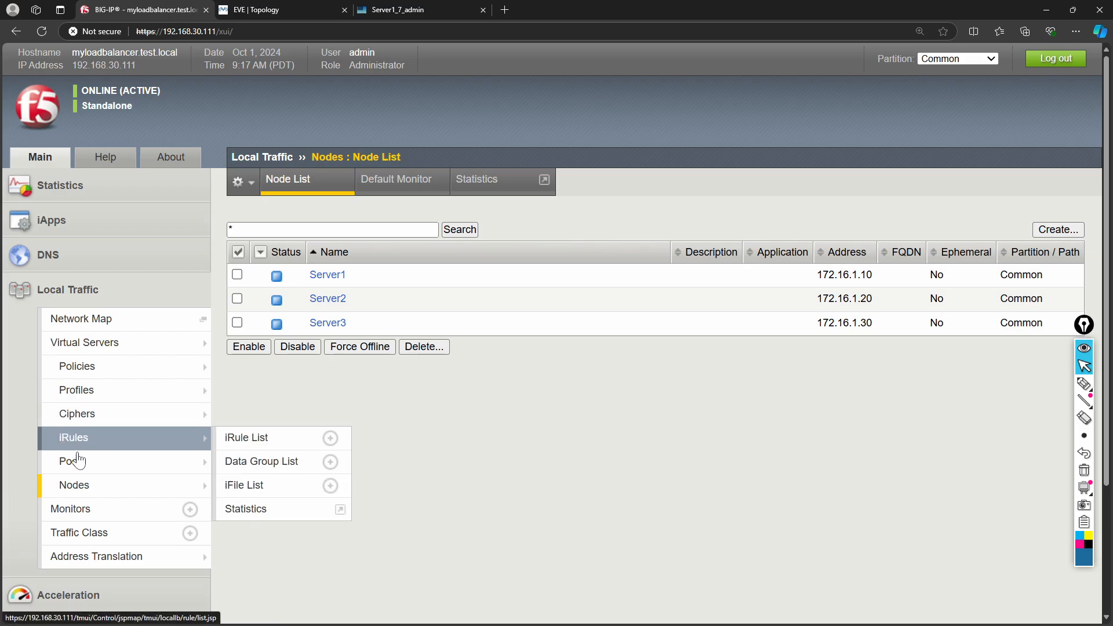
mouse_move(129, 462)
click(235, 463)
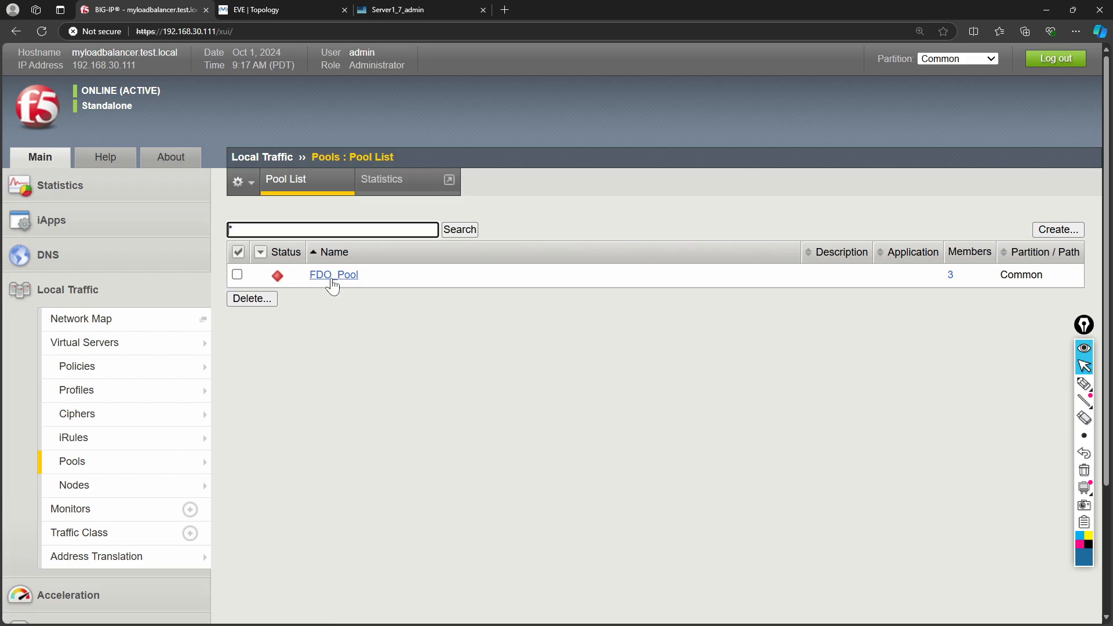
click(329, 276)
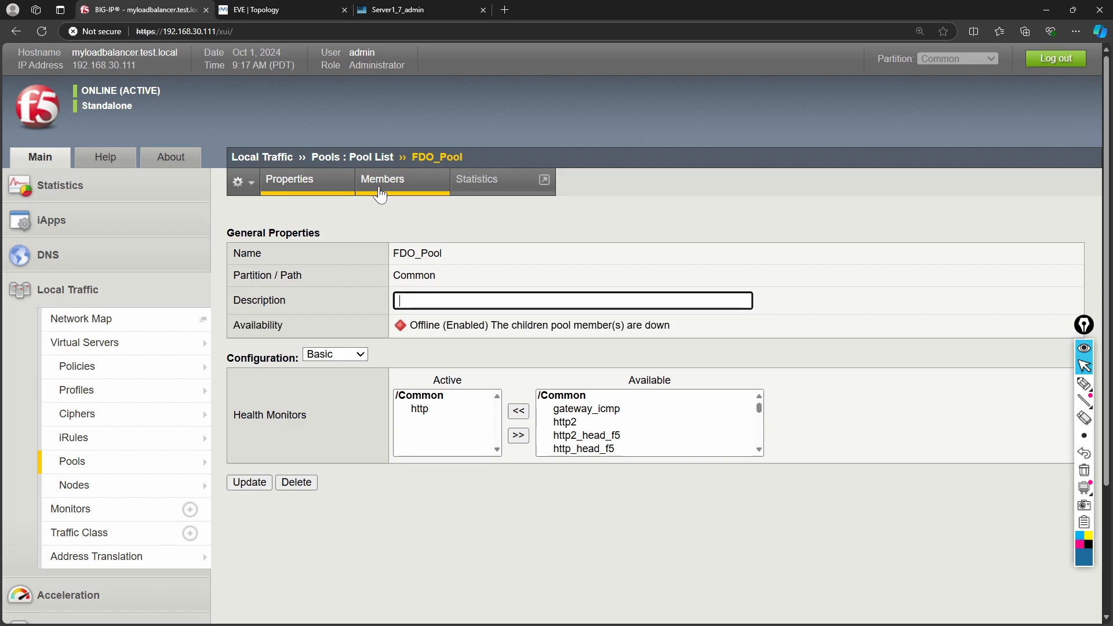
click(371, 187)
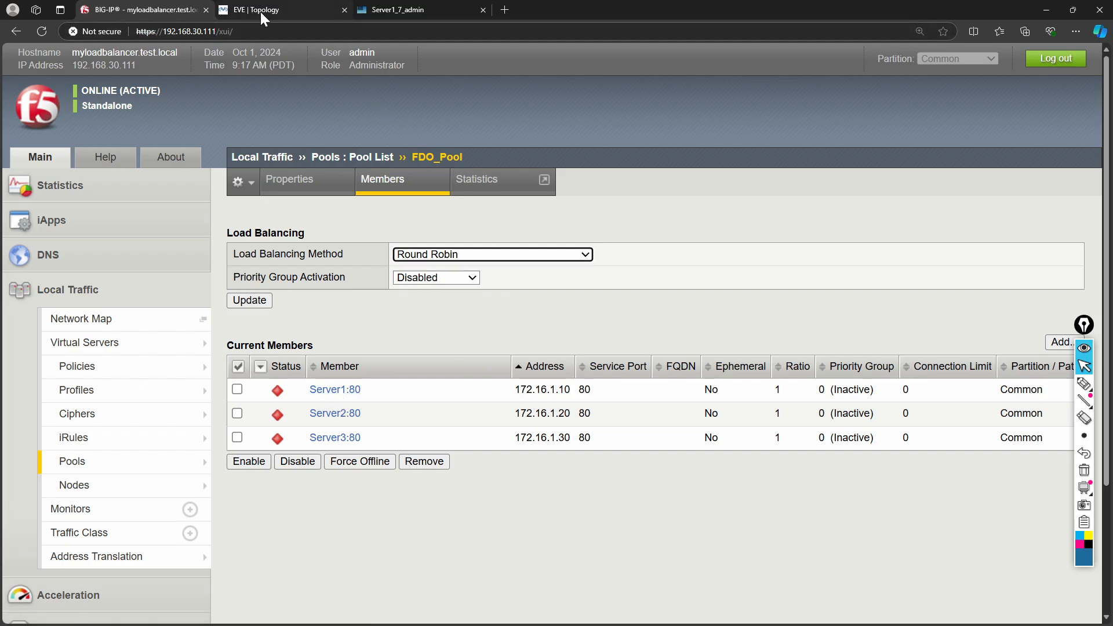
mouse_move(408, 12)
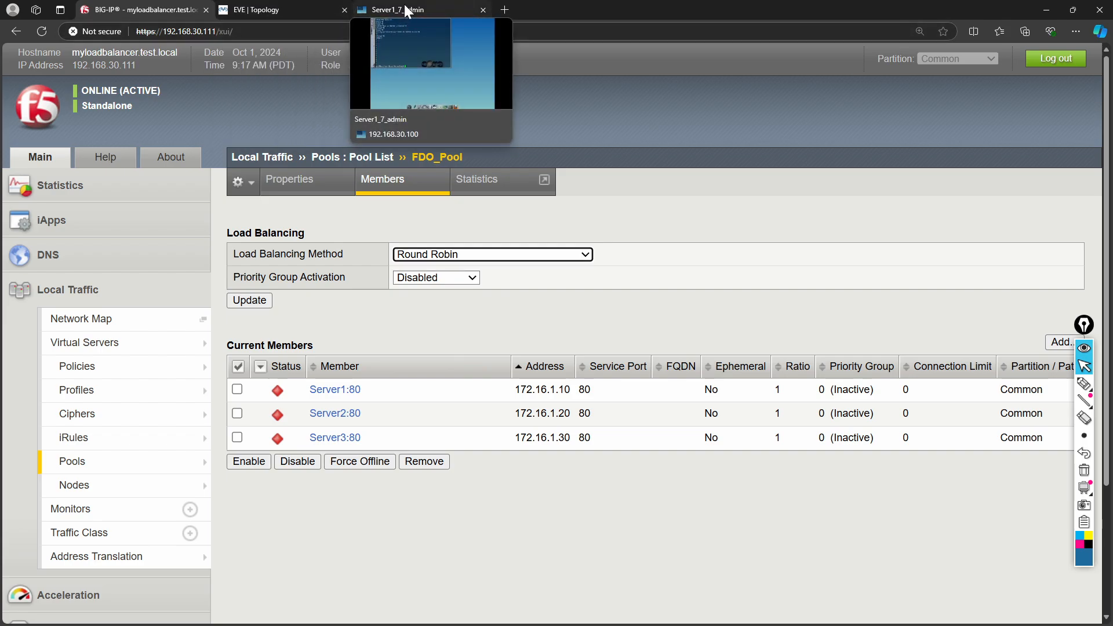
- Open Server1's network settings from the Tiny Core Control Panel
click(408, 12)
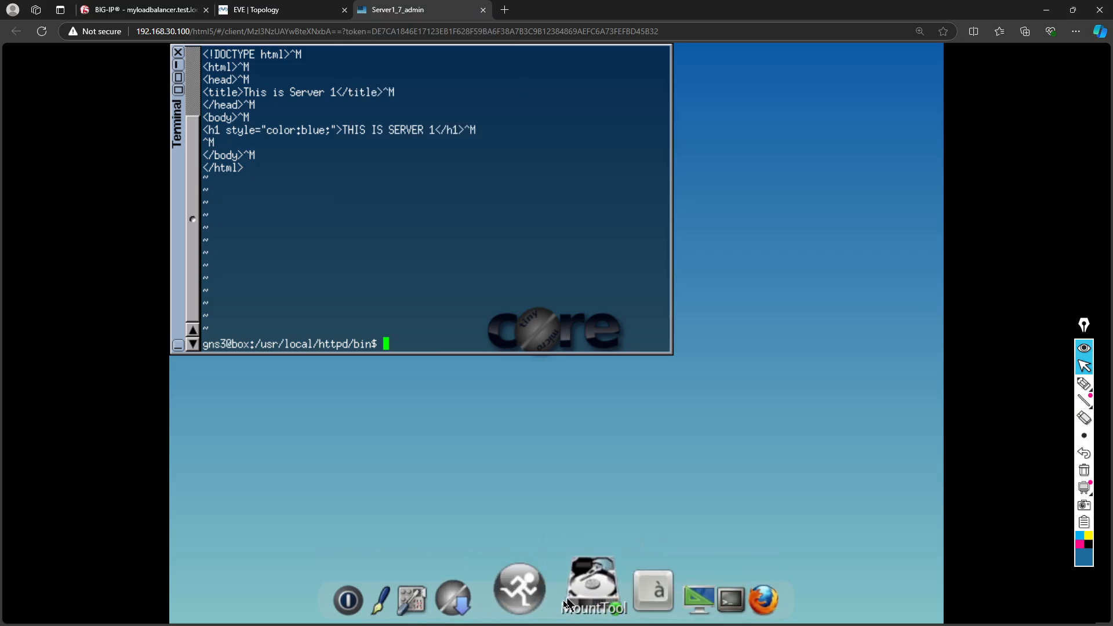
click(488, 601)
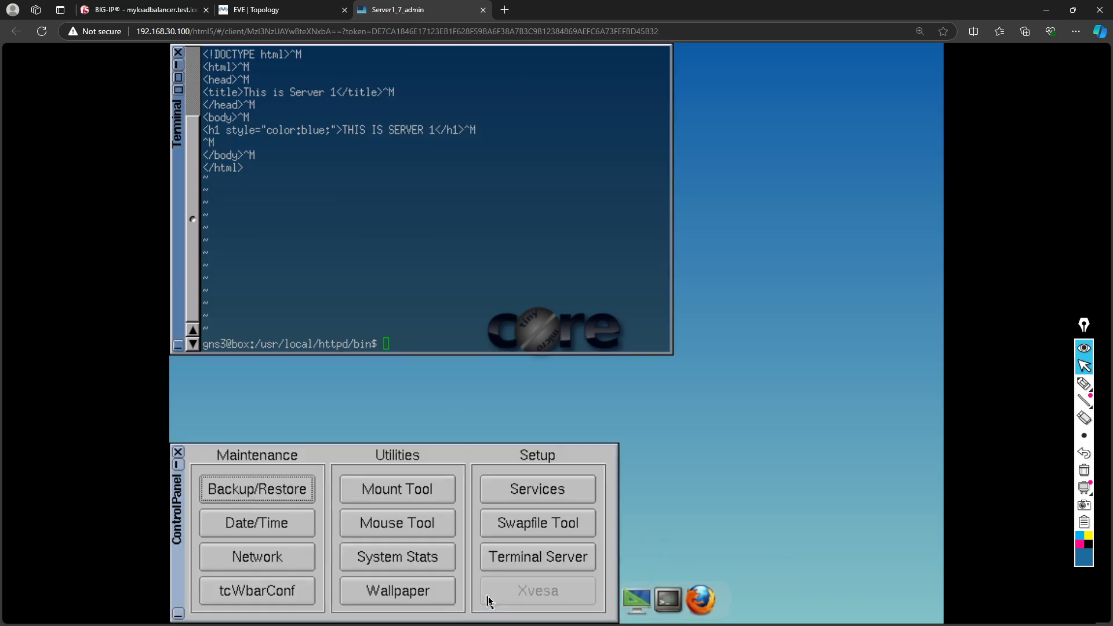
click(293, 558)
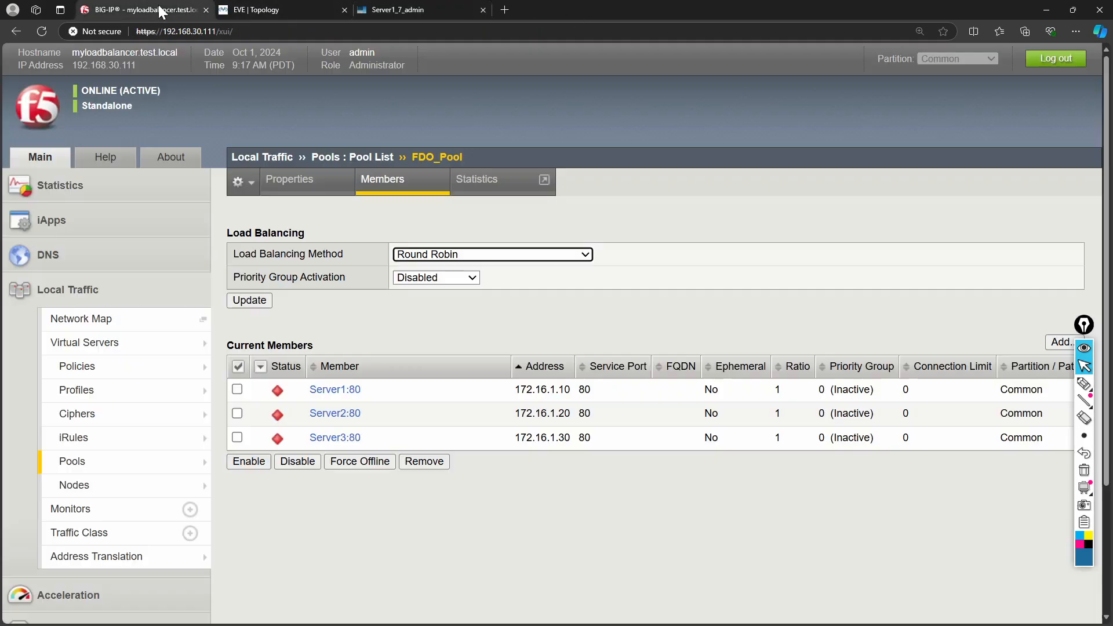
click(164, 10)
click(298, 10)
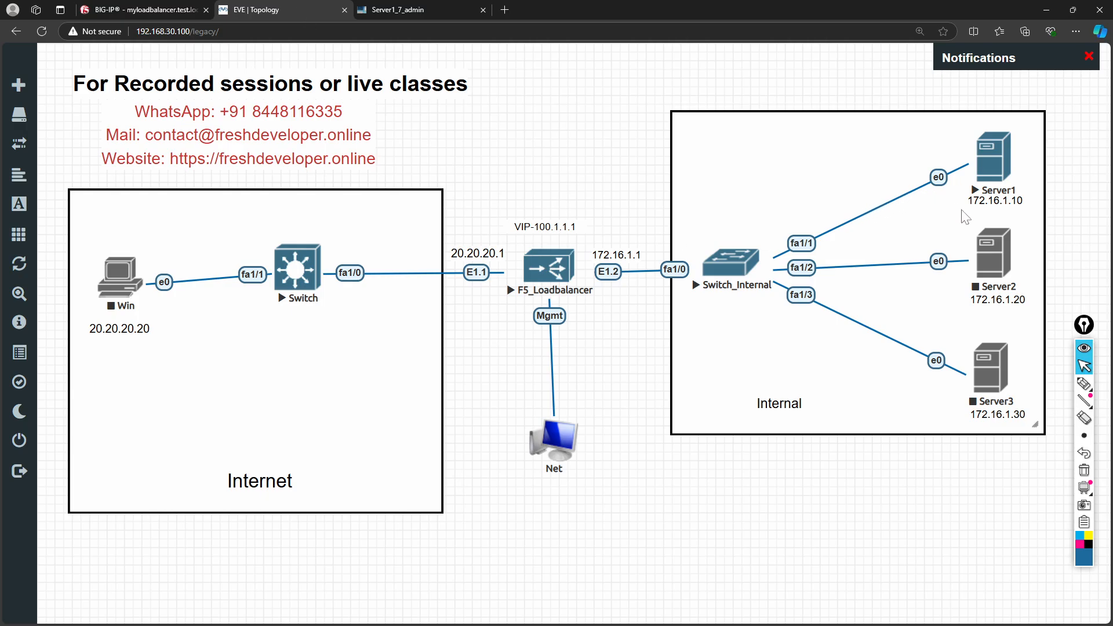
click(404, 10)
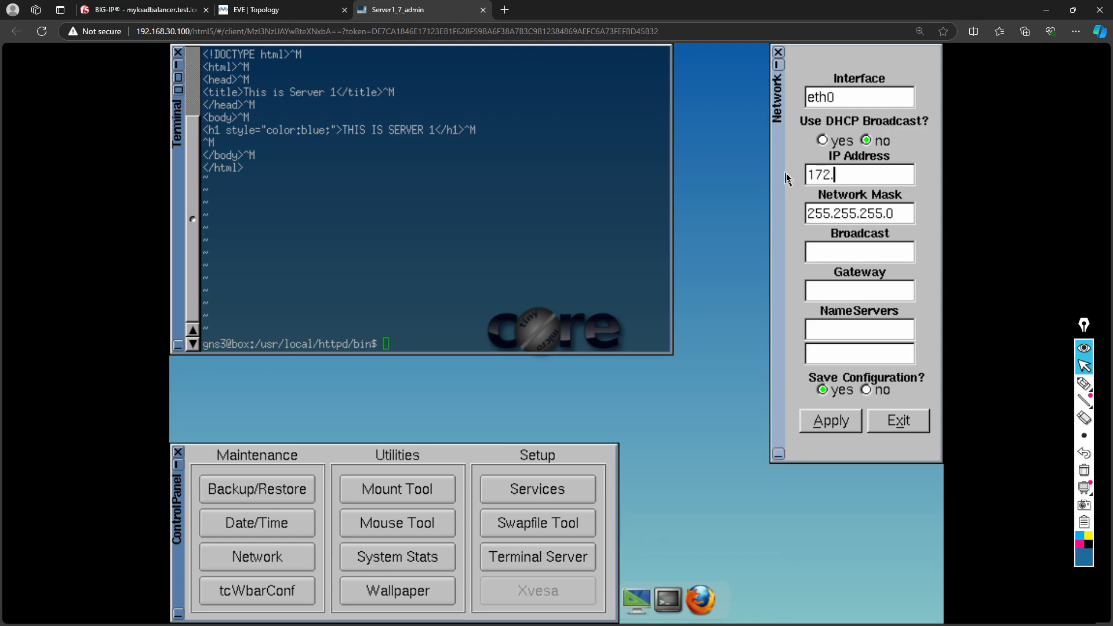
- Apply IP 172.16.1.10 and gateway 172.16.1.1 on Server1, then open F5_Loadbalancer's console
text(16.1.10)
click(870, 292)
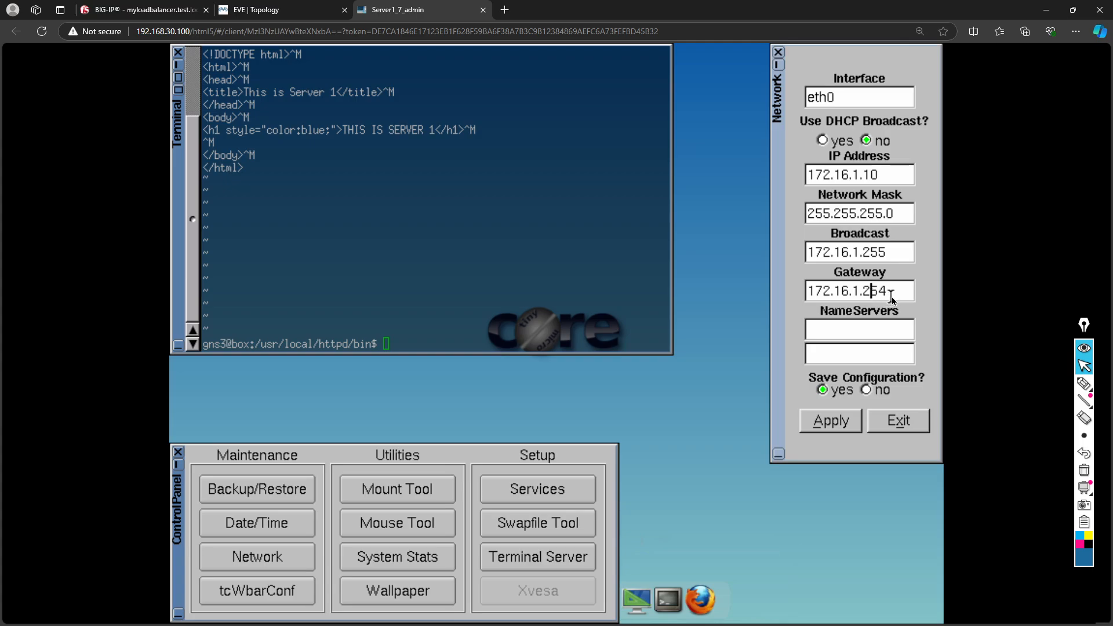
key(BackSpace)
key(BackSpace)
key(BackSpace)
click(832, 423)
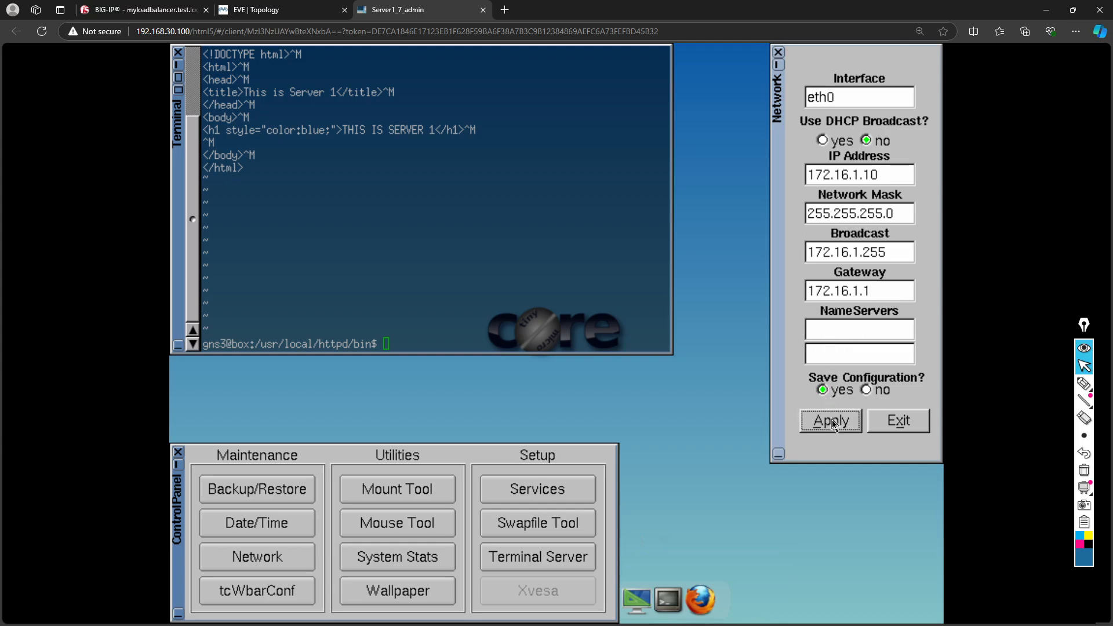
click(258, 10)
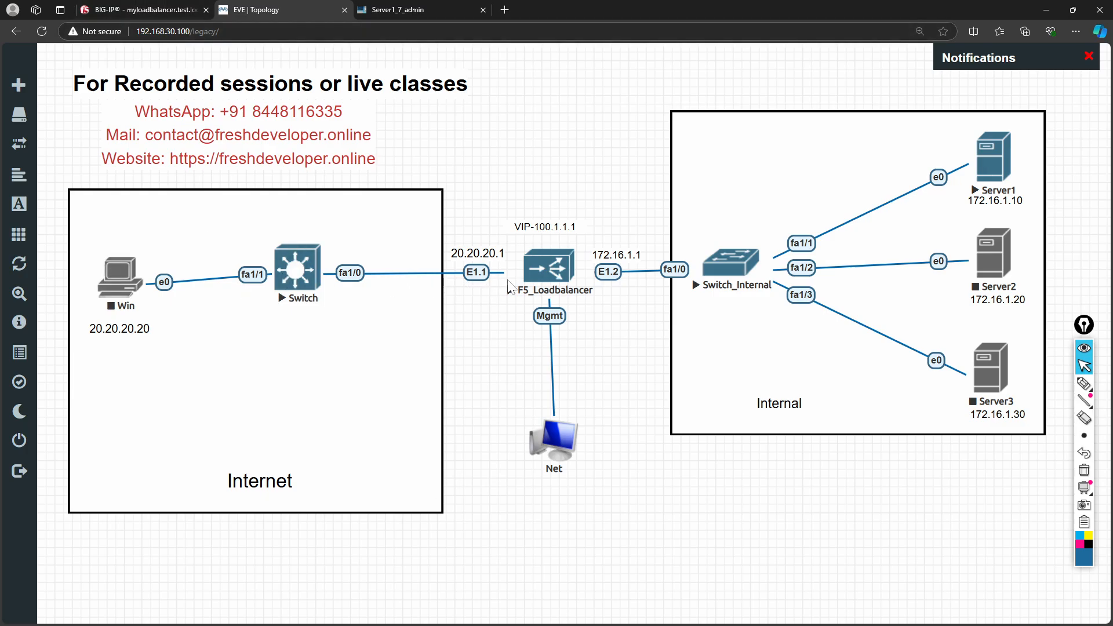
click(553, 276)
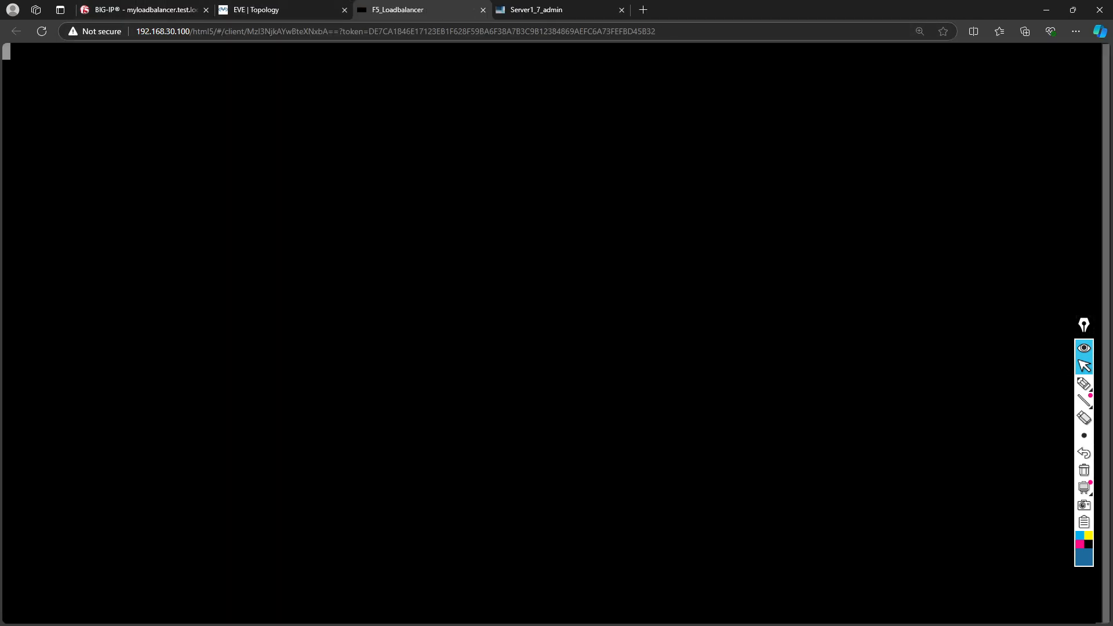
- Log in as root on the BIG-IP console and ping 172.16.1.10, which shows 100% packet loss
key(Return)
text(root)
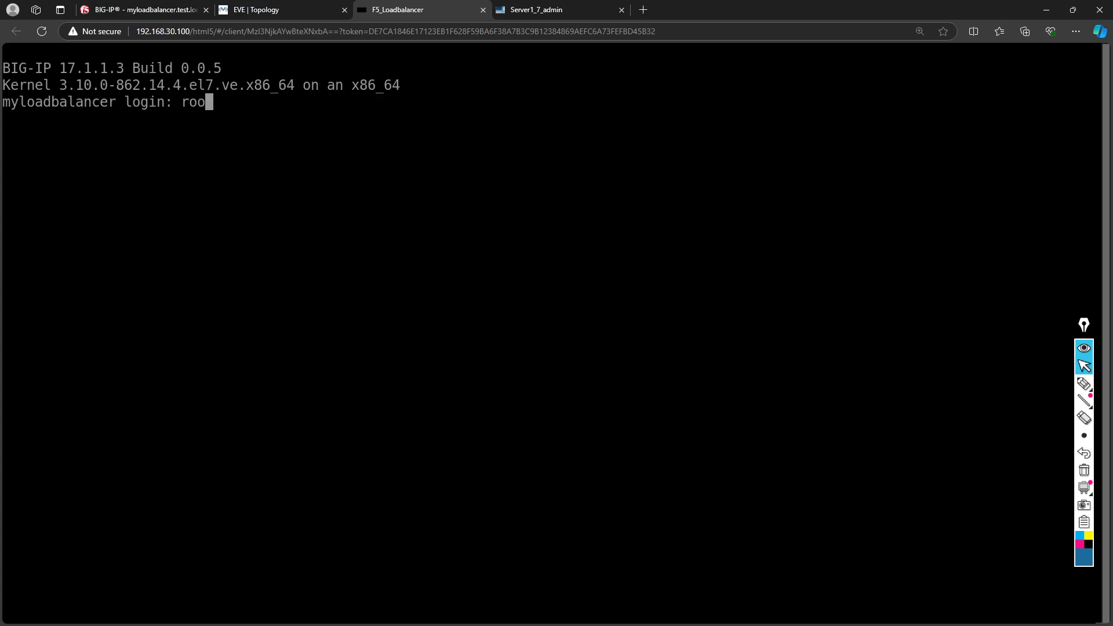
key(Return)
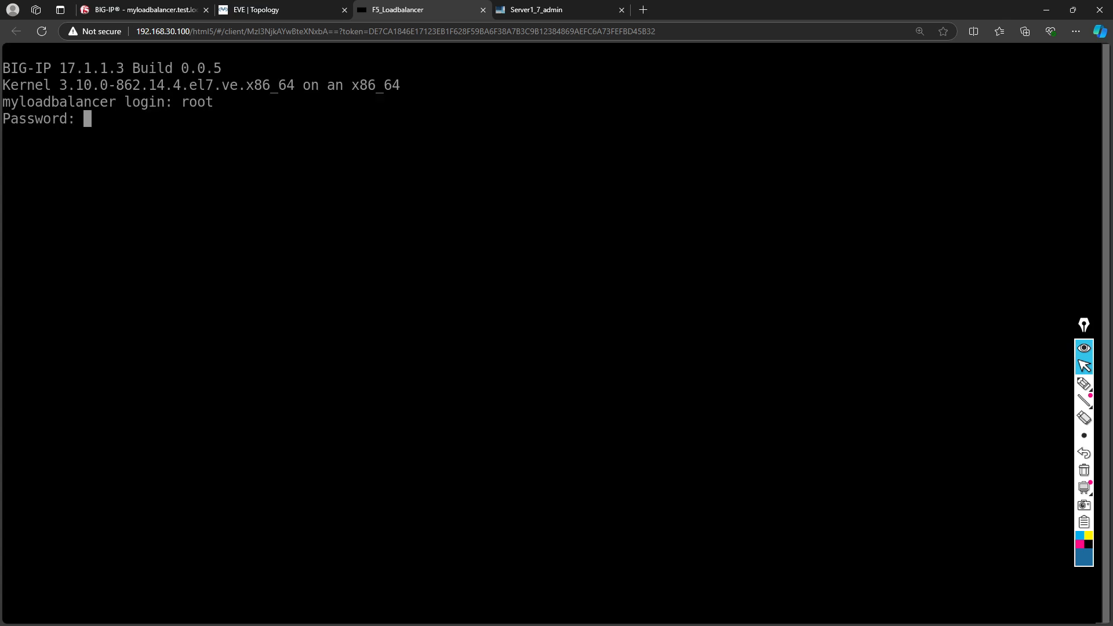
key(Return)
text(ping)
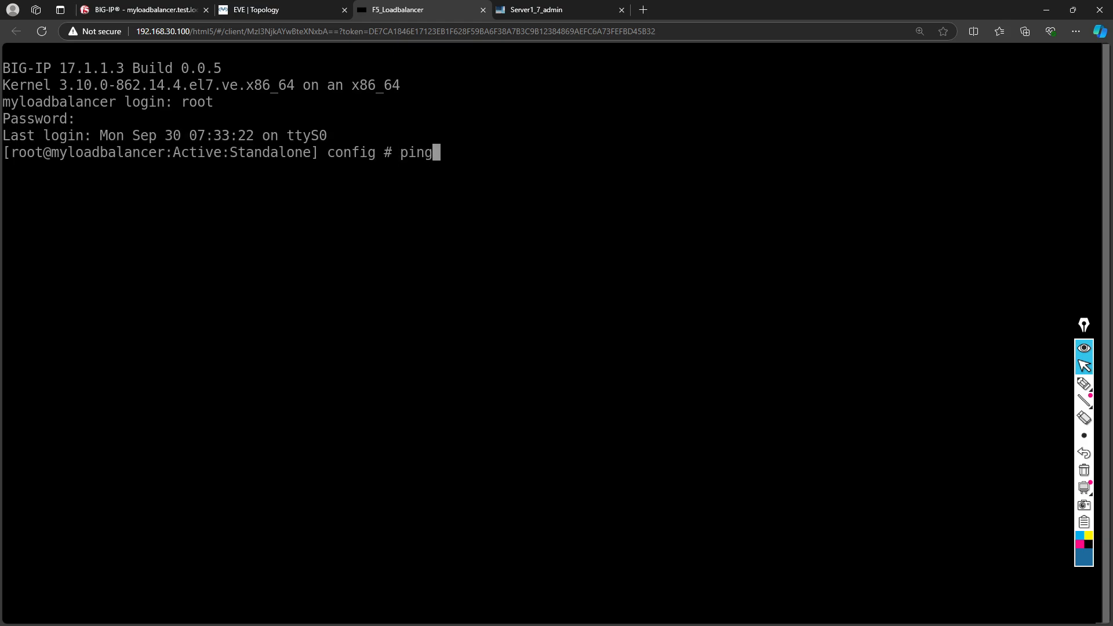
text( 172.16.1.10)
key(Return)
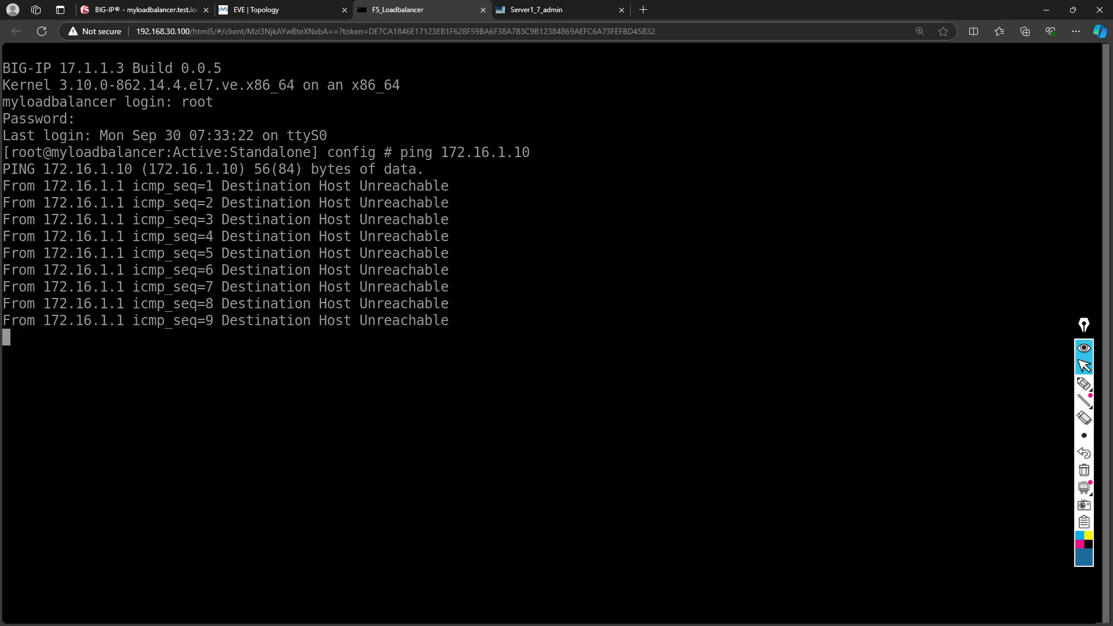
key(ctrl+c)
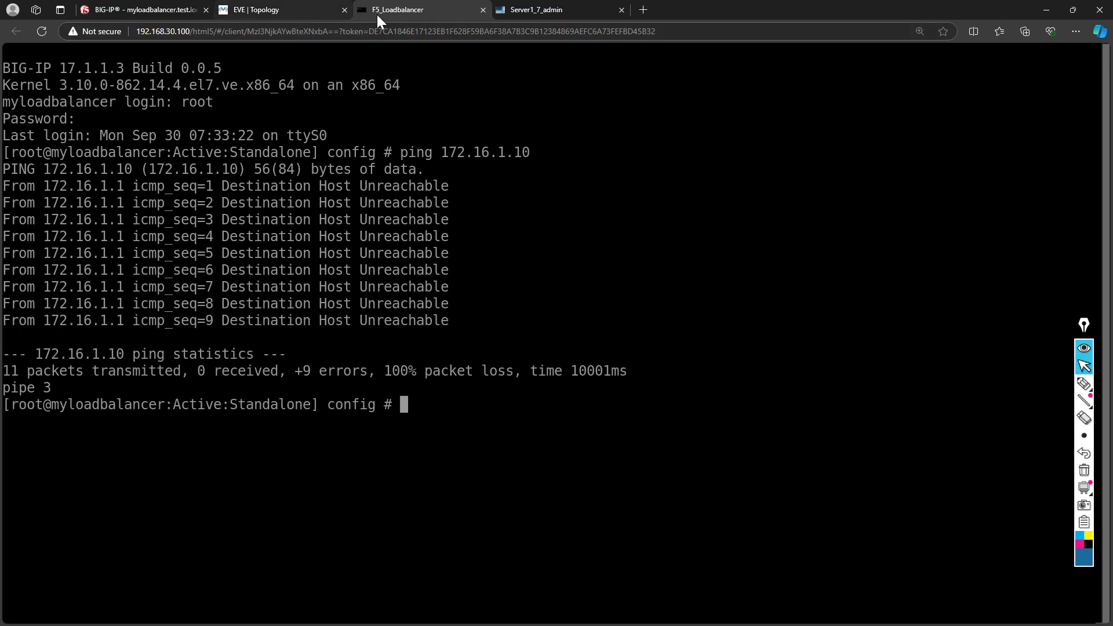
click(537, 10)
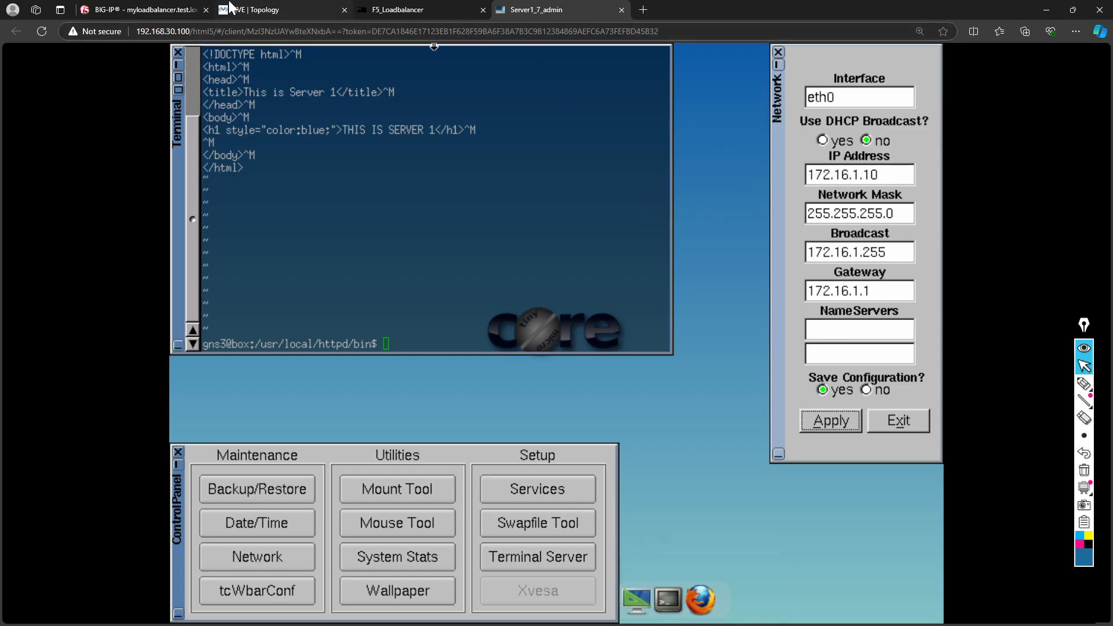
- Open Switch_Internal's console, answer no to initial configuration, and reach the Router> prompt
click(165, 12)
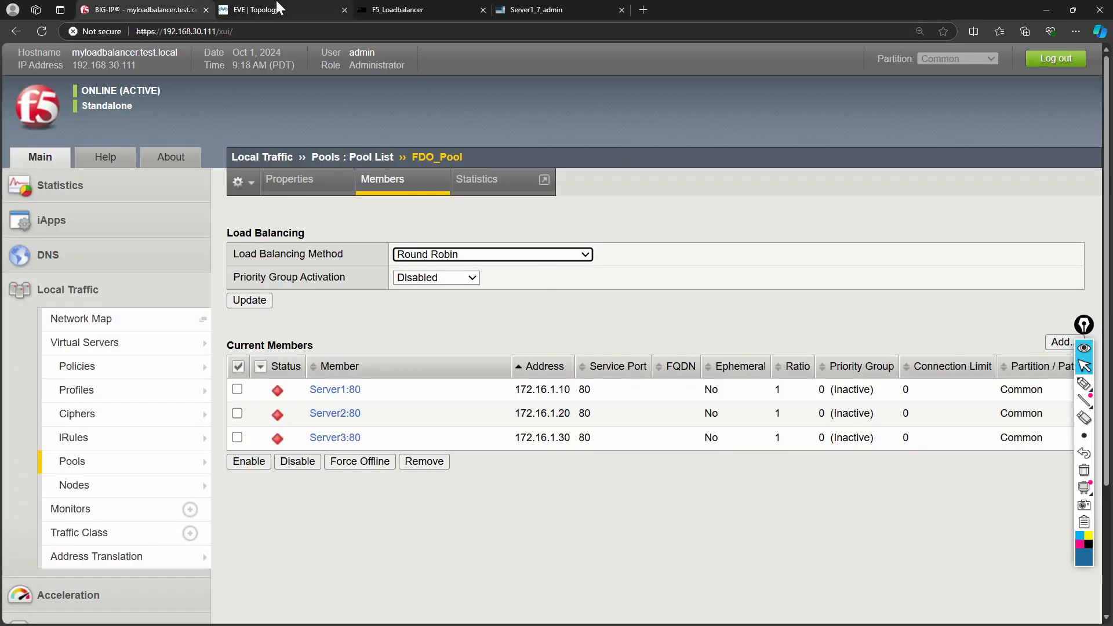
click(249, 10)
click(733, 265)
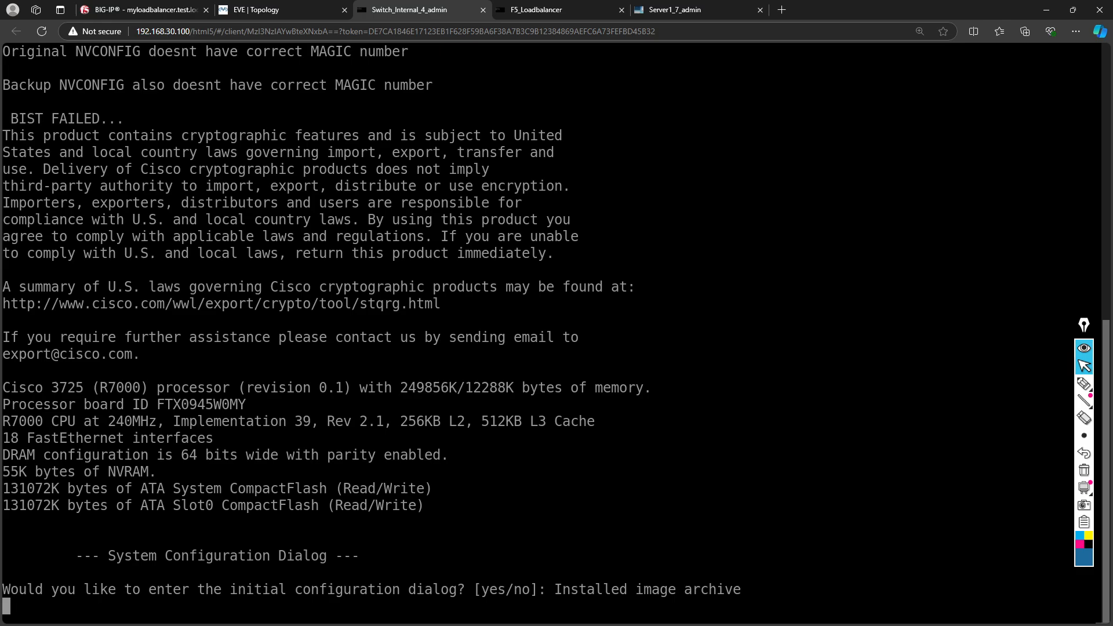
text(no)
key(Return)
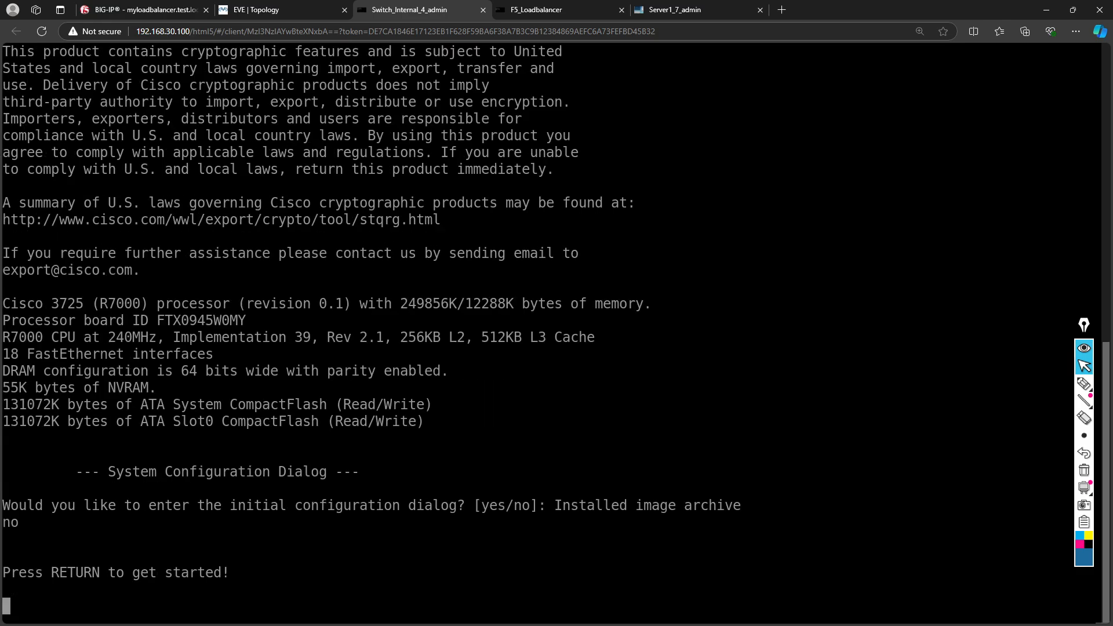
click(167, 10)
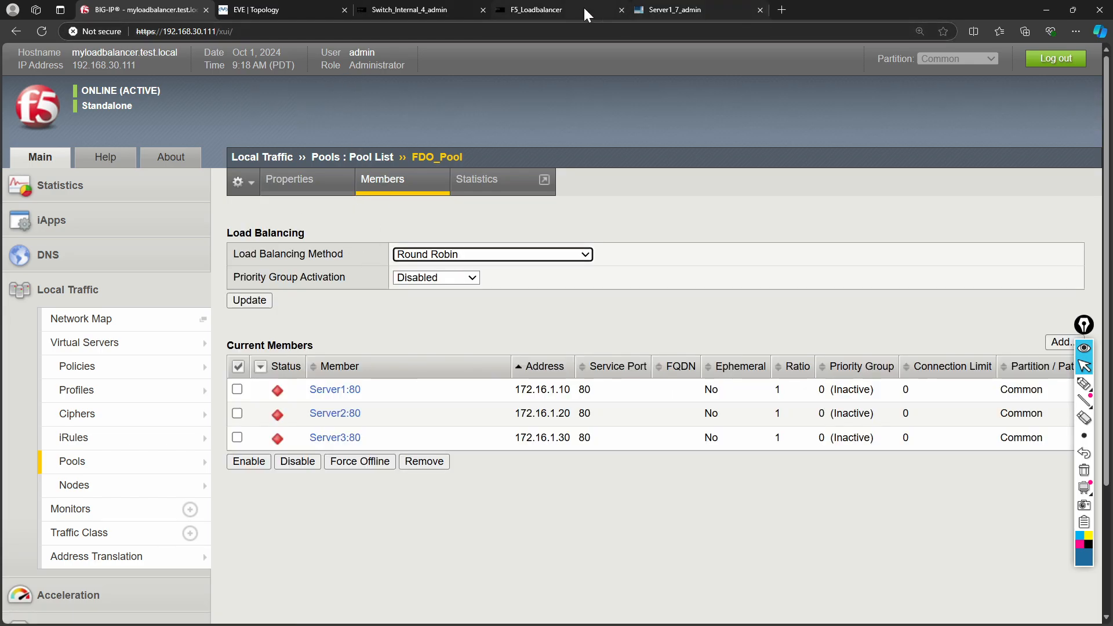
click(418, 13)
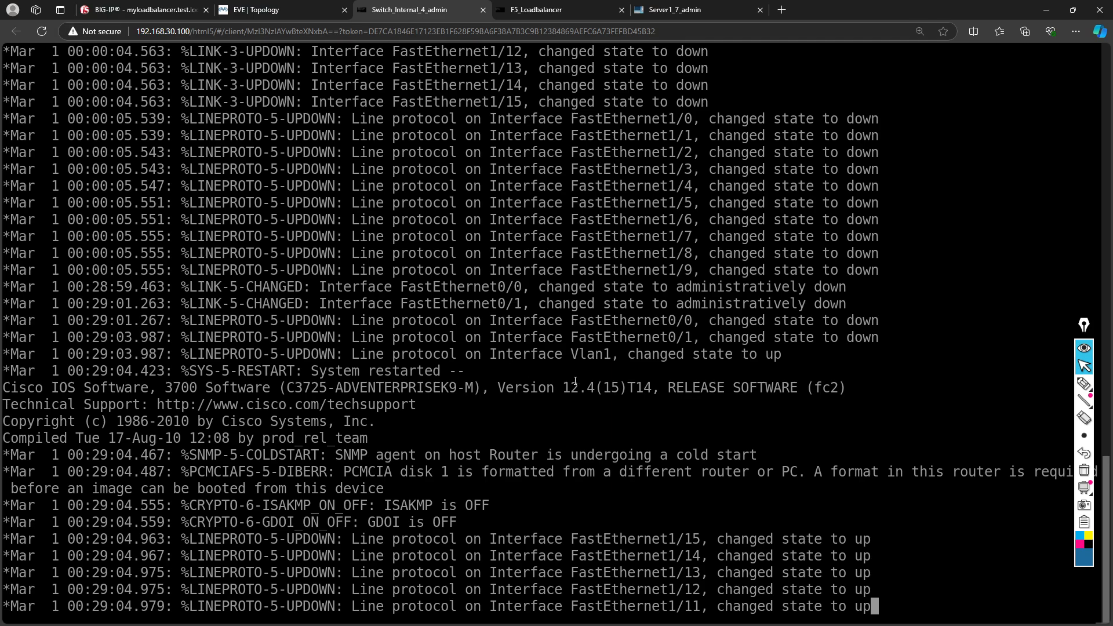
key(Return)
key(Return)
key(Return)
key(Return)
key(Return)
key(Return)
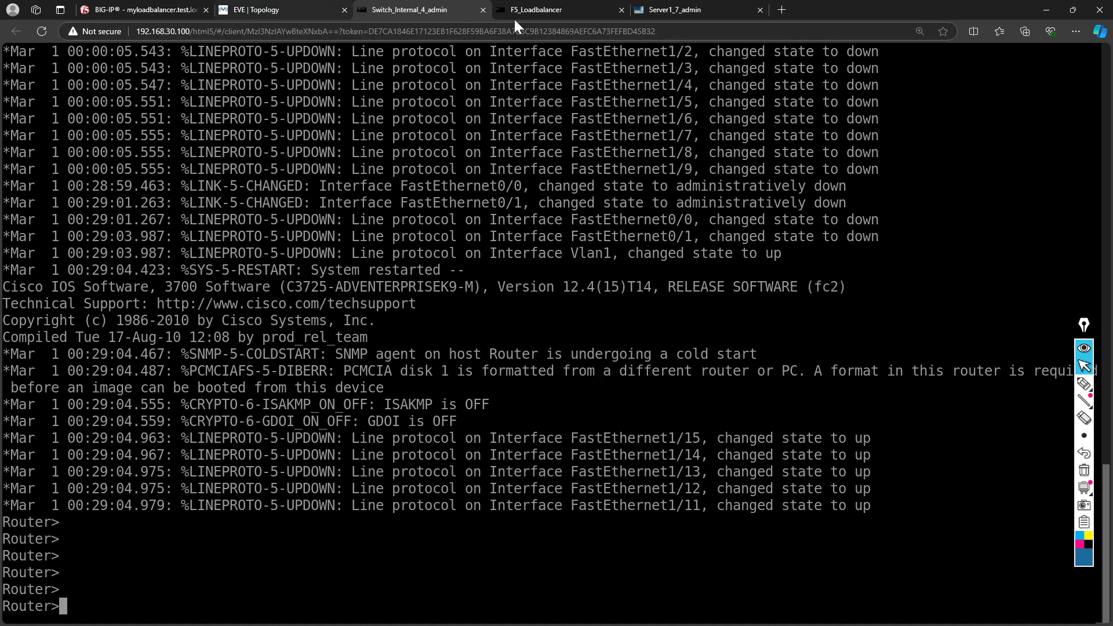
click(549, 11)
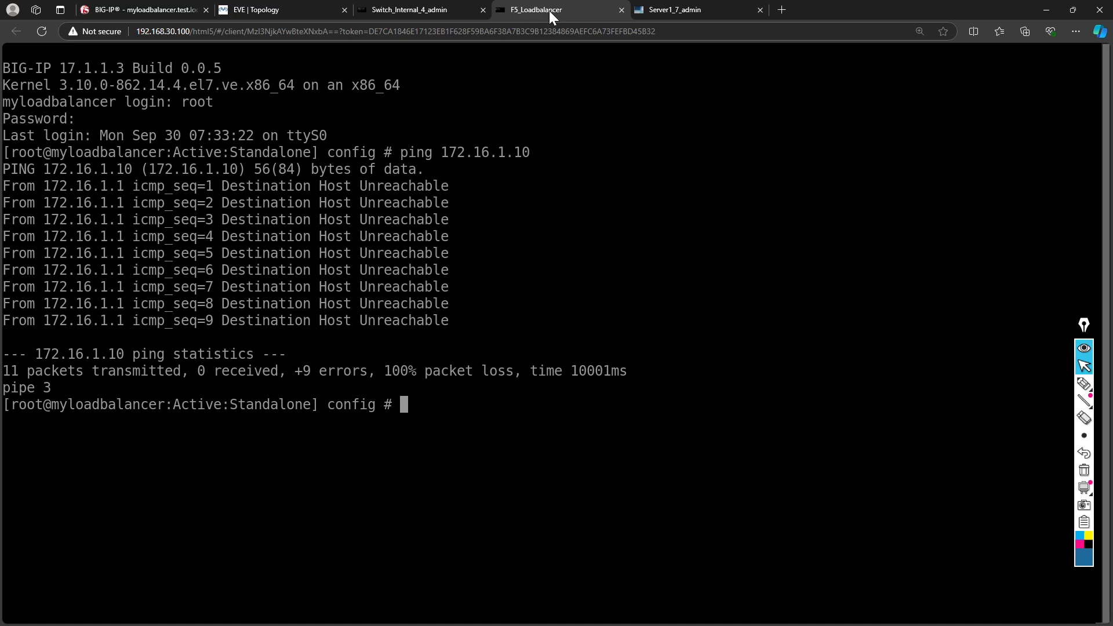
- Rerun ping 172.16.1.10 from the BIG-IP CLI, now getting 7 of 12 replies
key(Up)
key(Return)
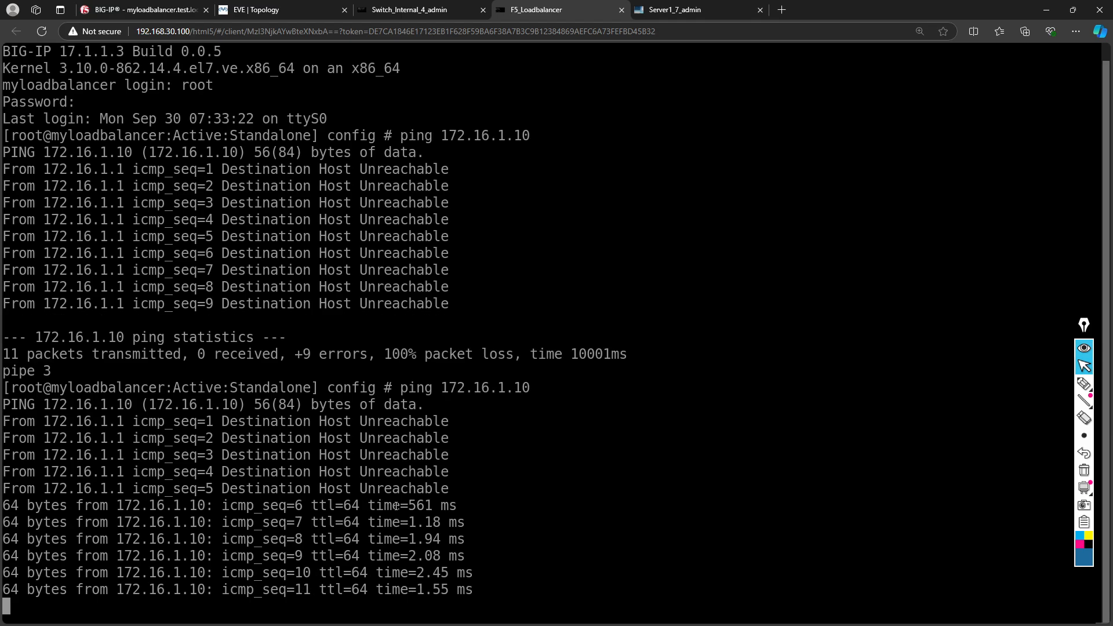
key(ctrl+c)
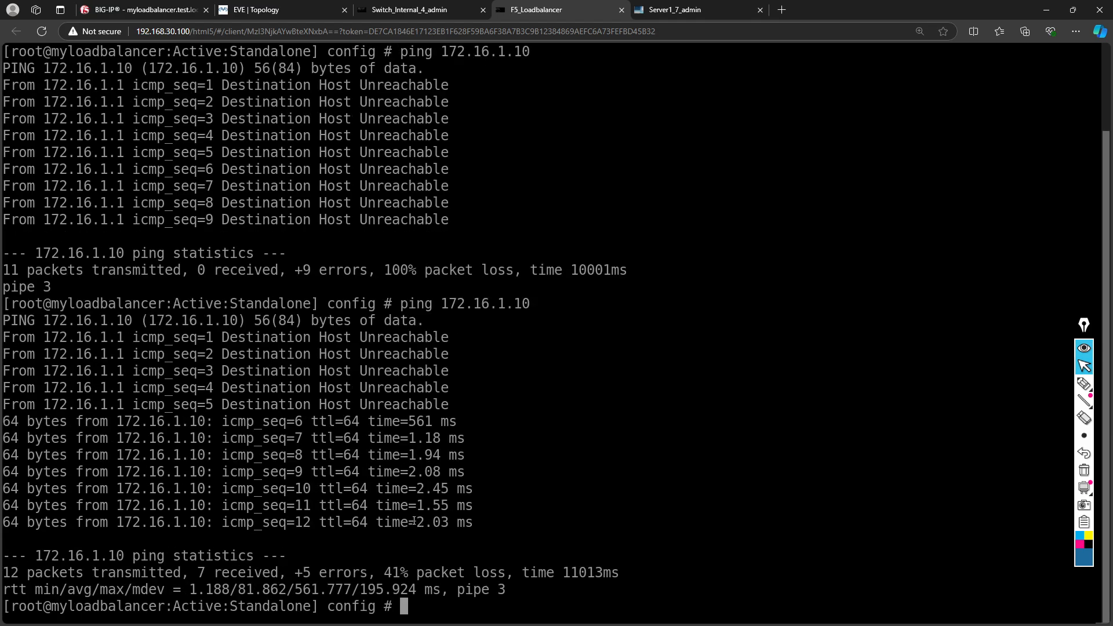
click(283, 12)
- Refresh FDO_Pool's members to confirm Server1:80 is available, then return to the EVE topology
click(149, 11)
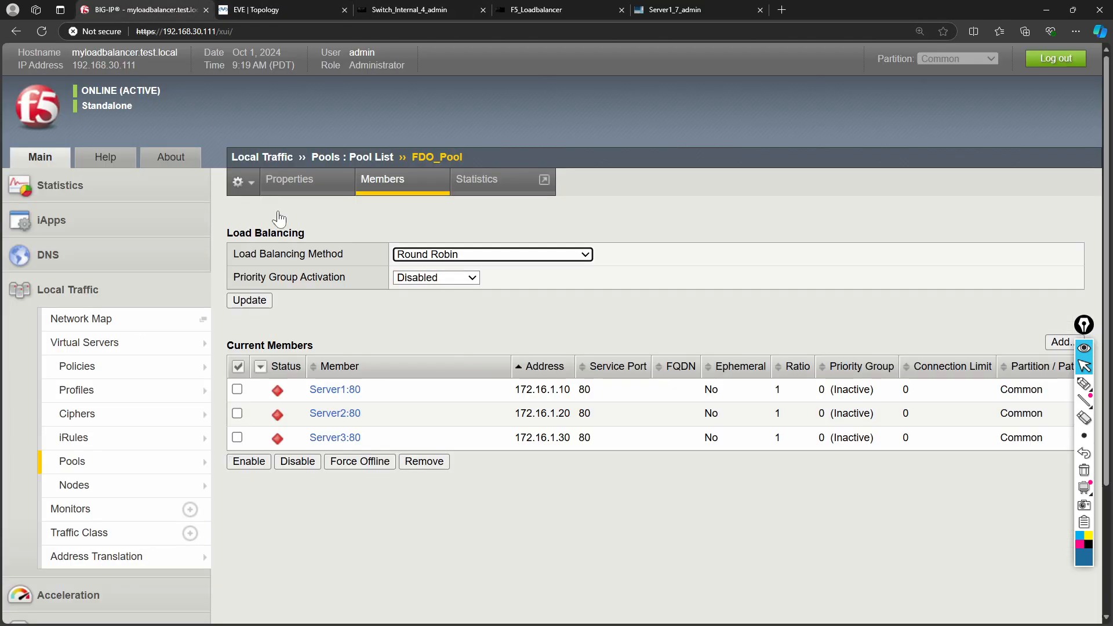
click(382, 187)
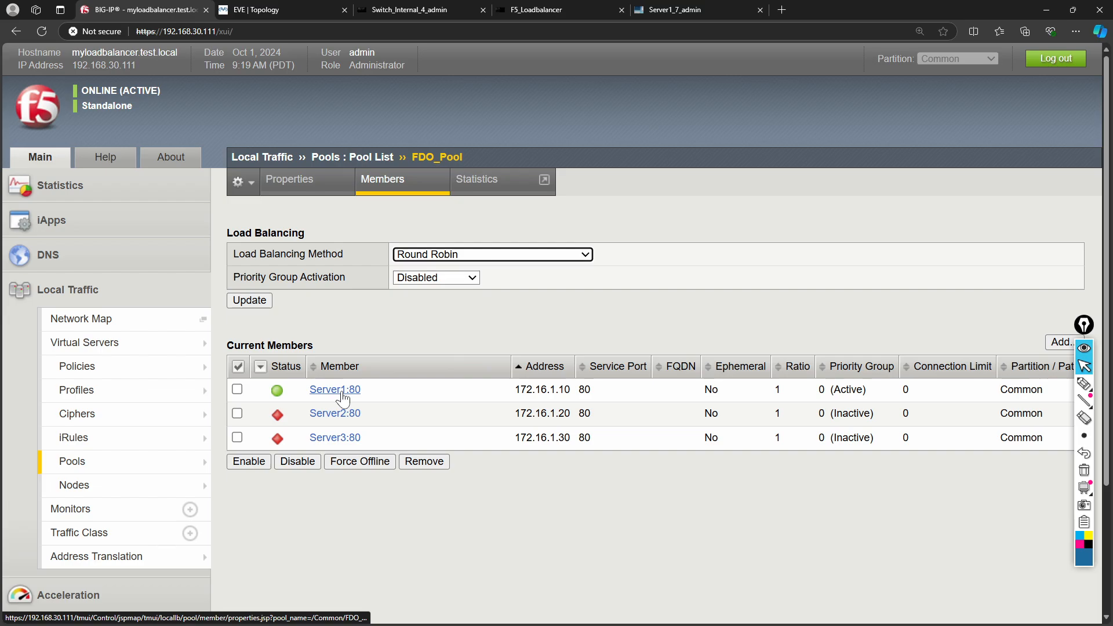
mouse_move(280, 400)
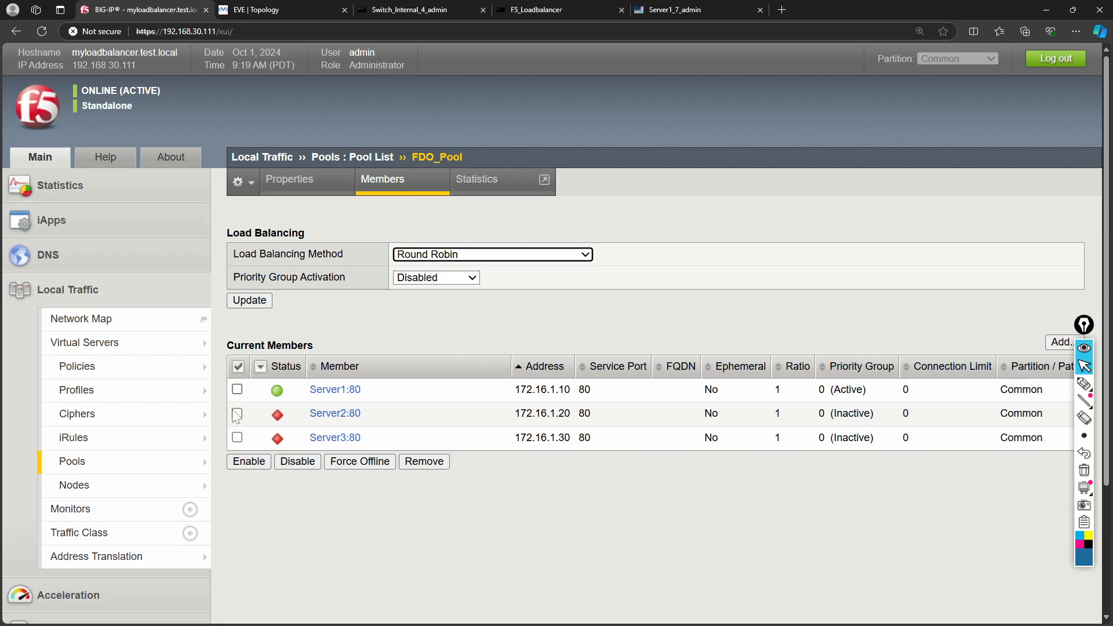
click(263, 10)
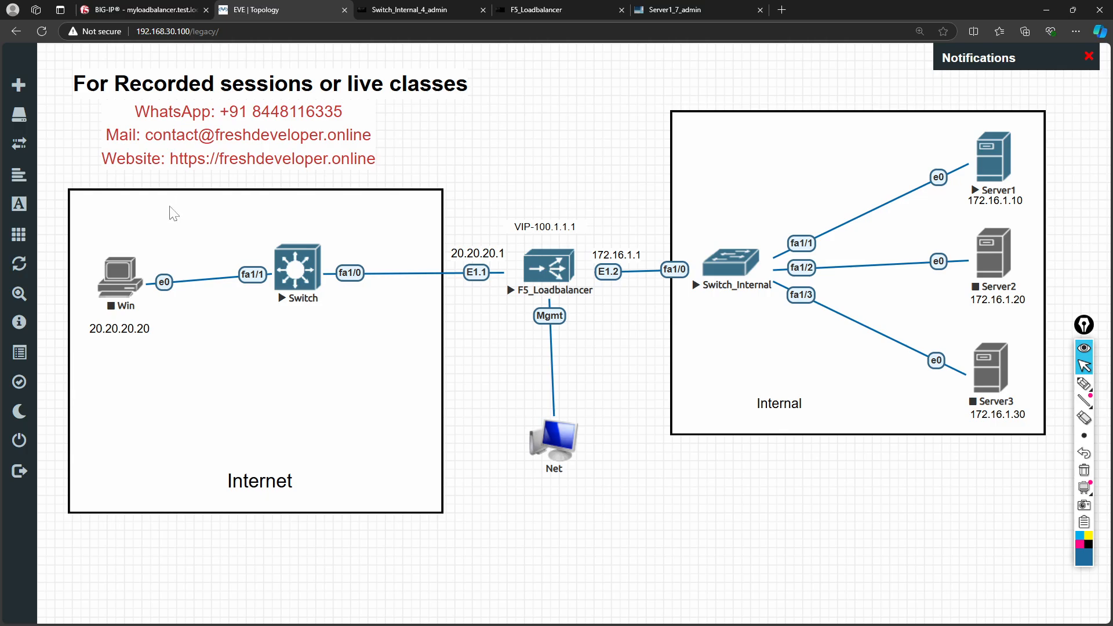
- Start the Win client node and stop the Switch node
right_click(129, 281)
click(163, 315)
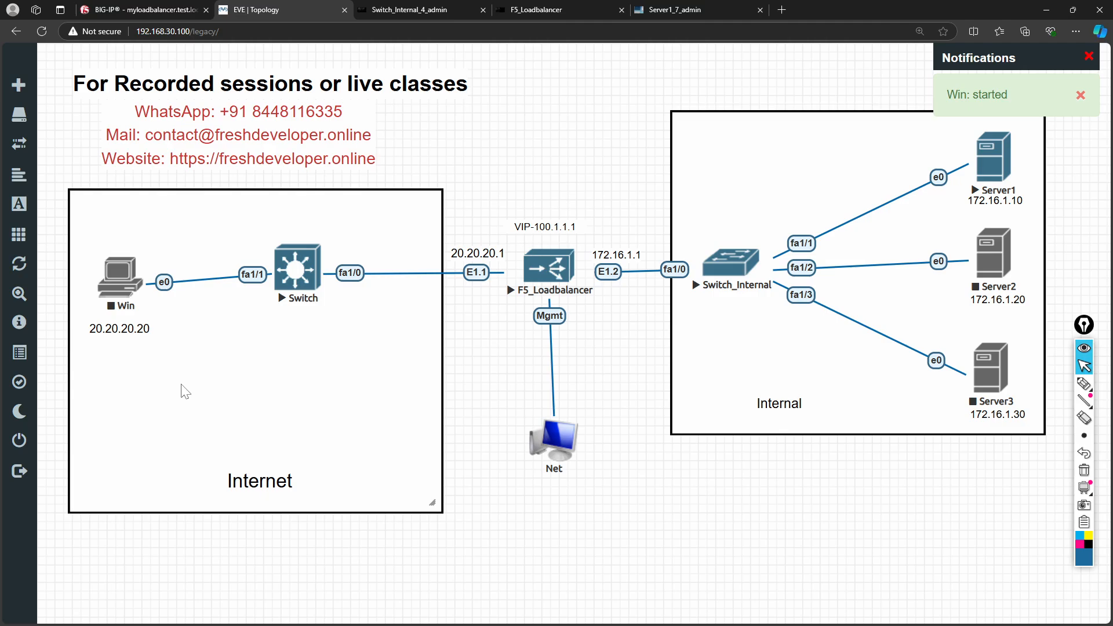
right_click(120, 291)
click(158, 321)
right_click(298, 269)
click(323, 300)
- Add a second Windows node in the Internet box and begin linking it to the Switch
right_click(203, 388)
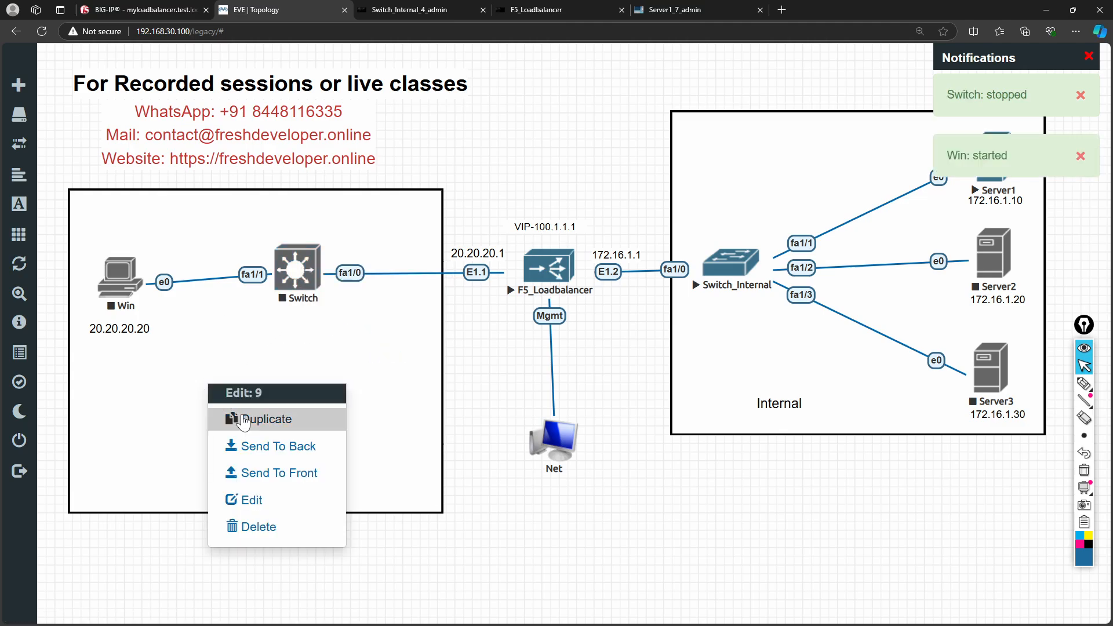
click(173, 578)
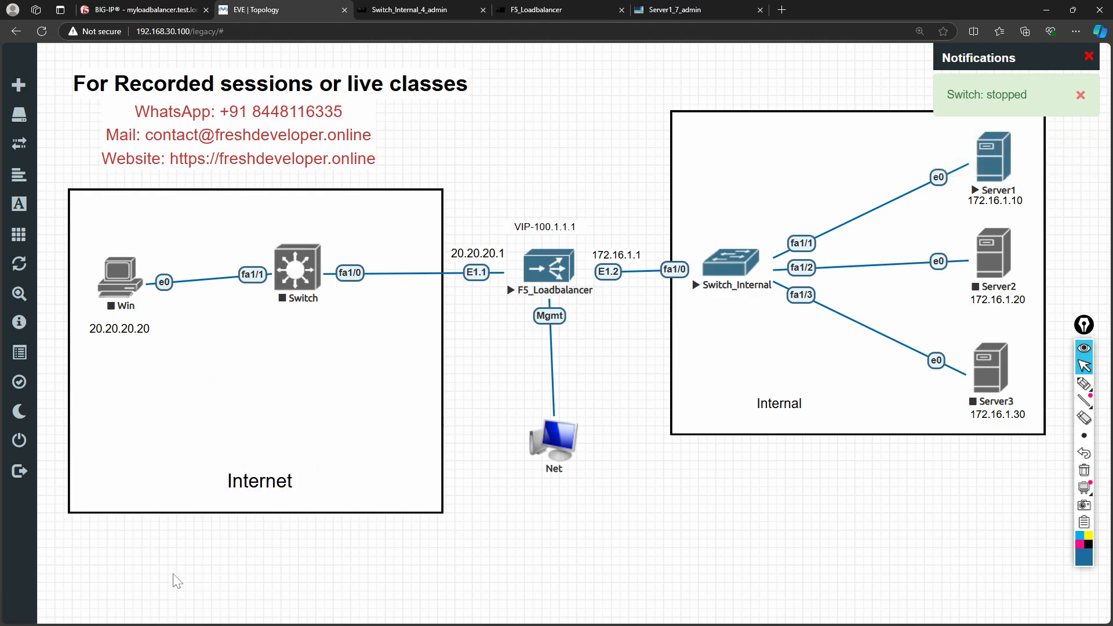
right_click(184, 583)
click(237, 455)
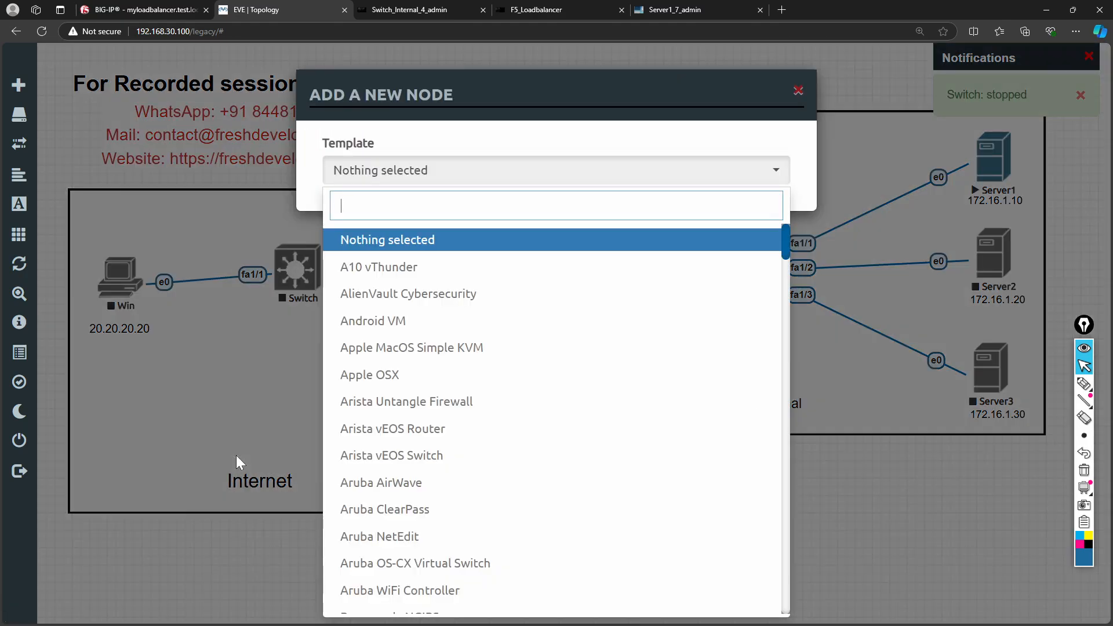
text(win)
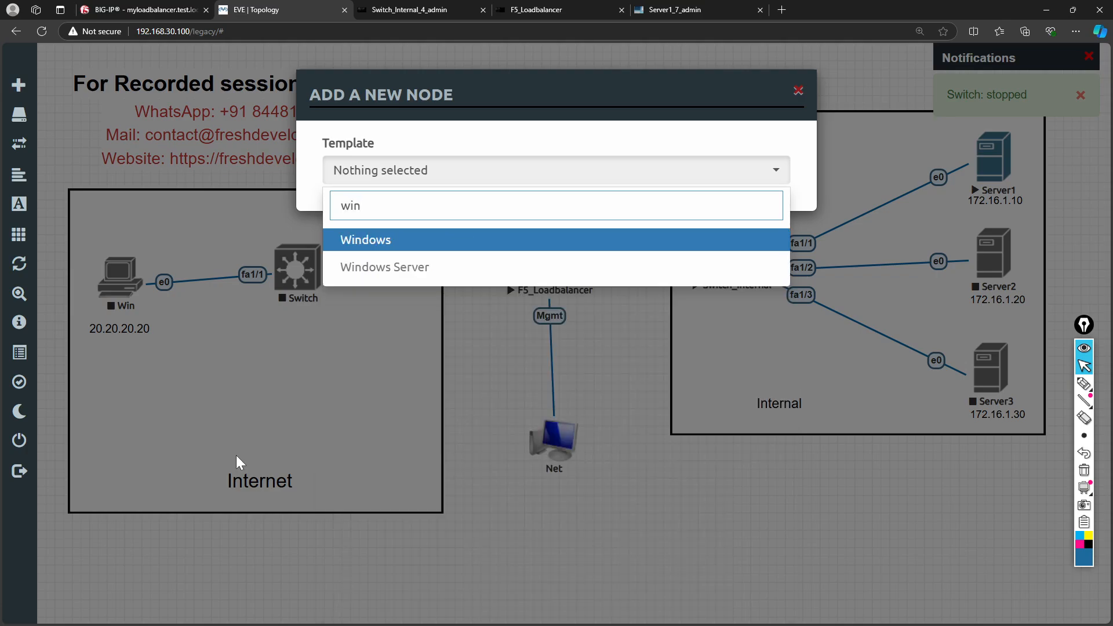
click(378, 239)
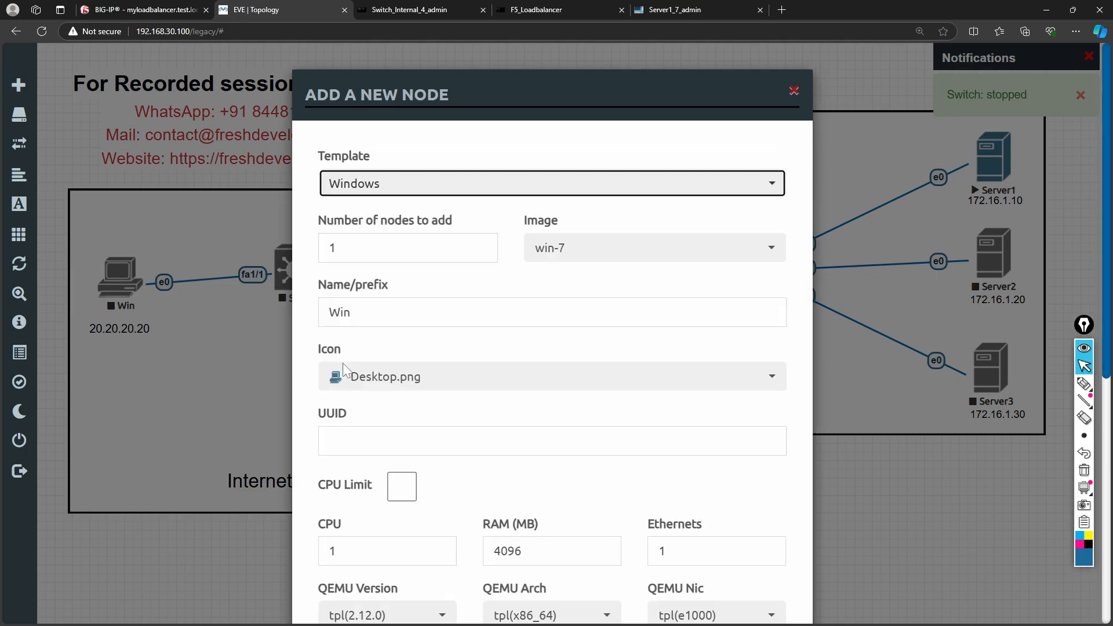
scroll(400, 406, down, 5)
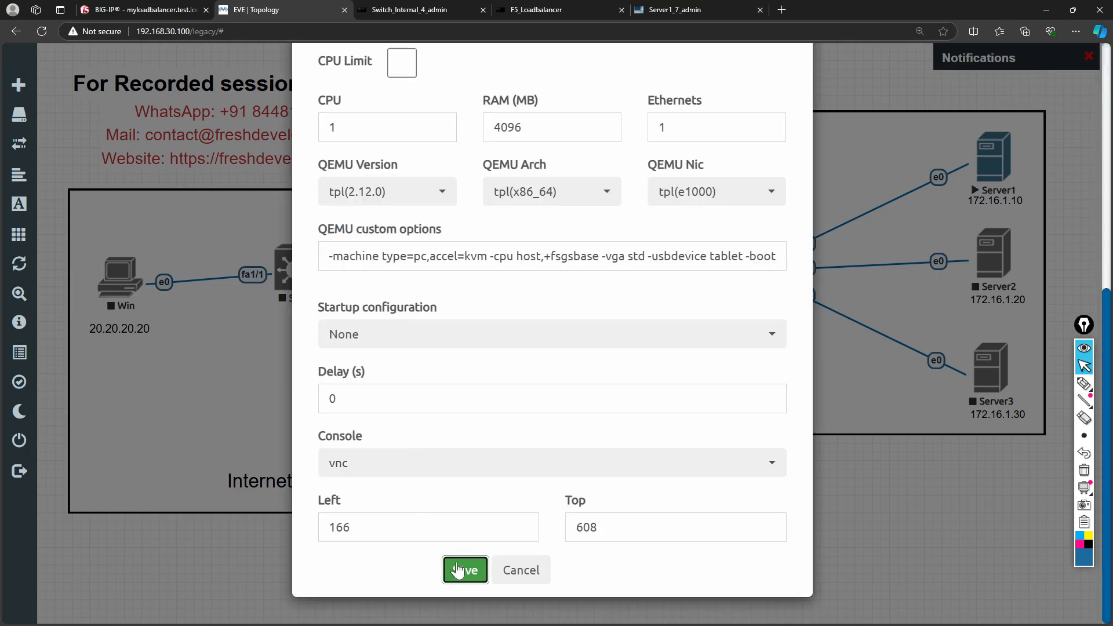
click(462, 569)
drag(217, 602, 310, 331)
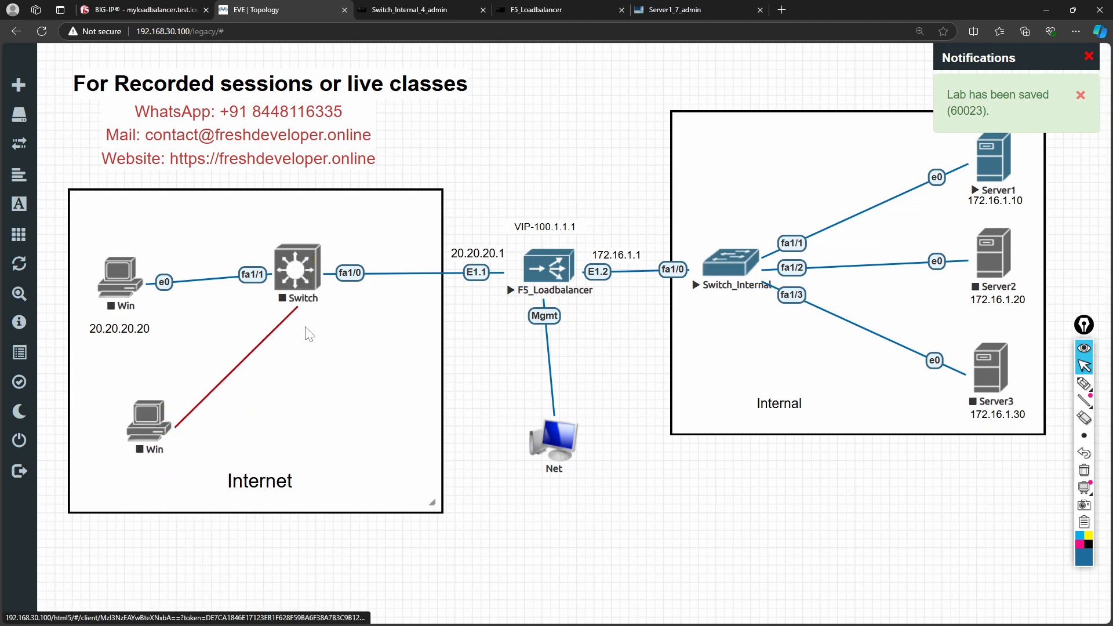
- Connect the new Win node's e0 to Switch port fa1/3
click(566, 376)
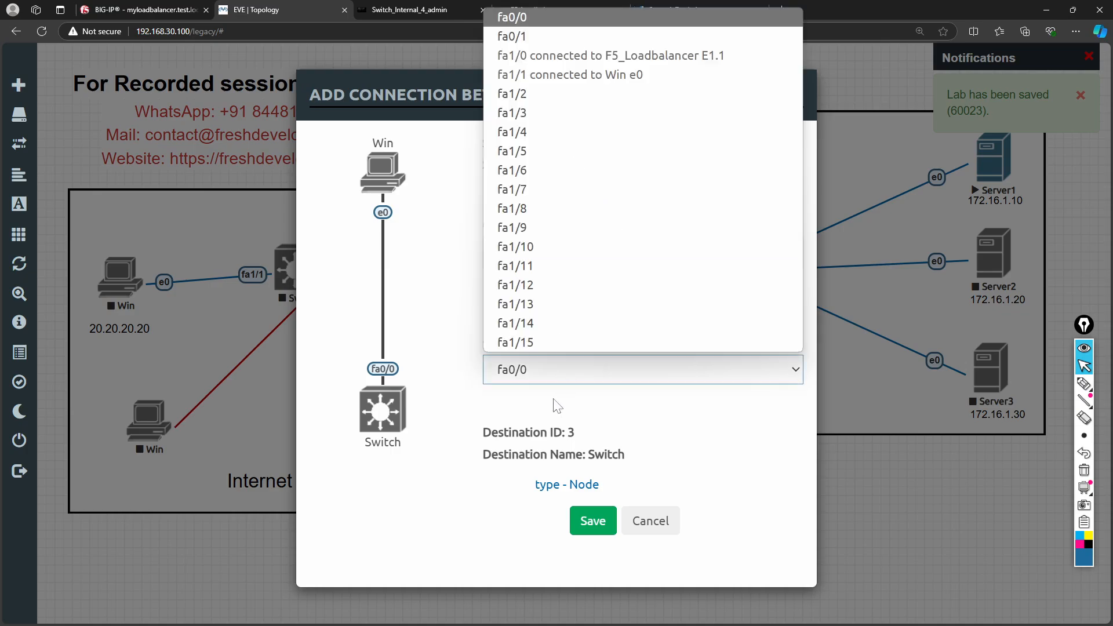
click(532, 111)
click(591, 520)
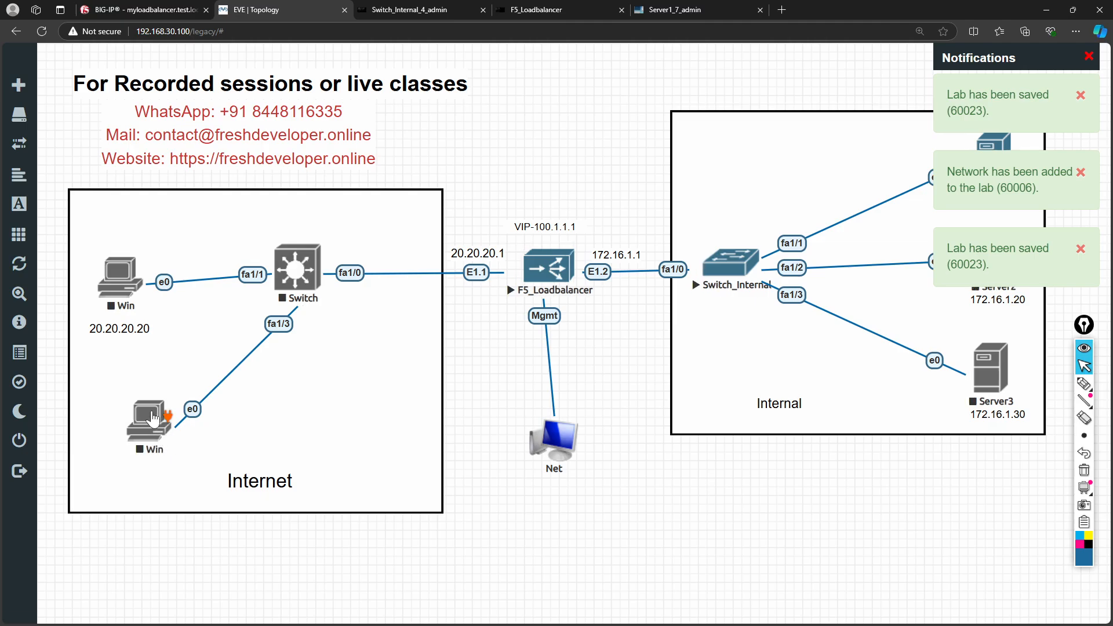
- Start the new Win node and the Switch
right_click(153, 423)
click(186, 425)
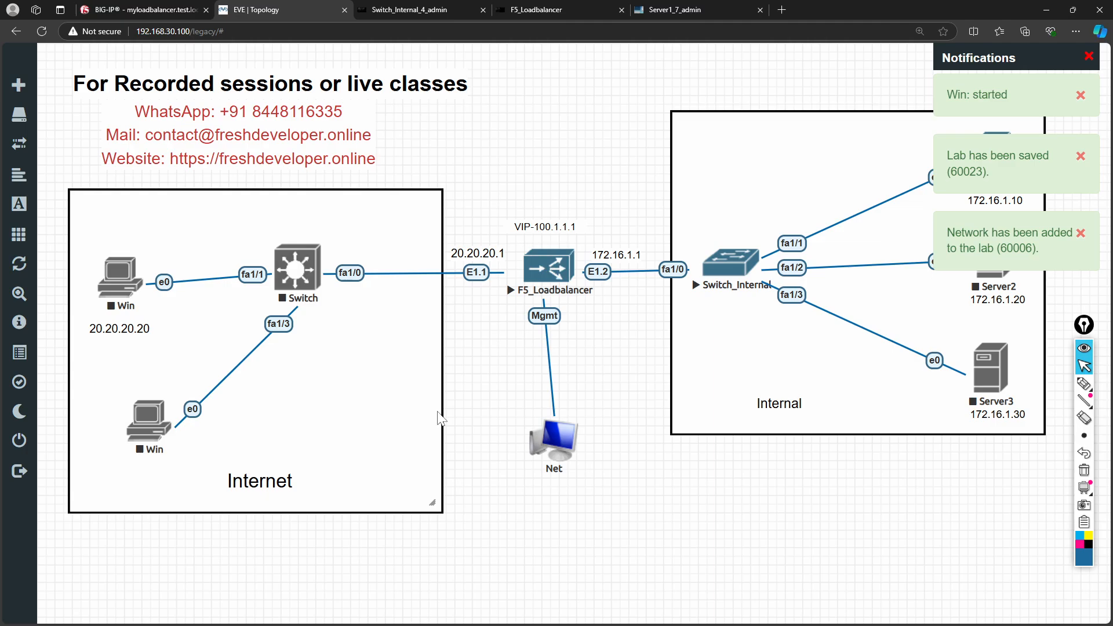
right_click(304, 280)
click(332, 315)
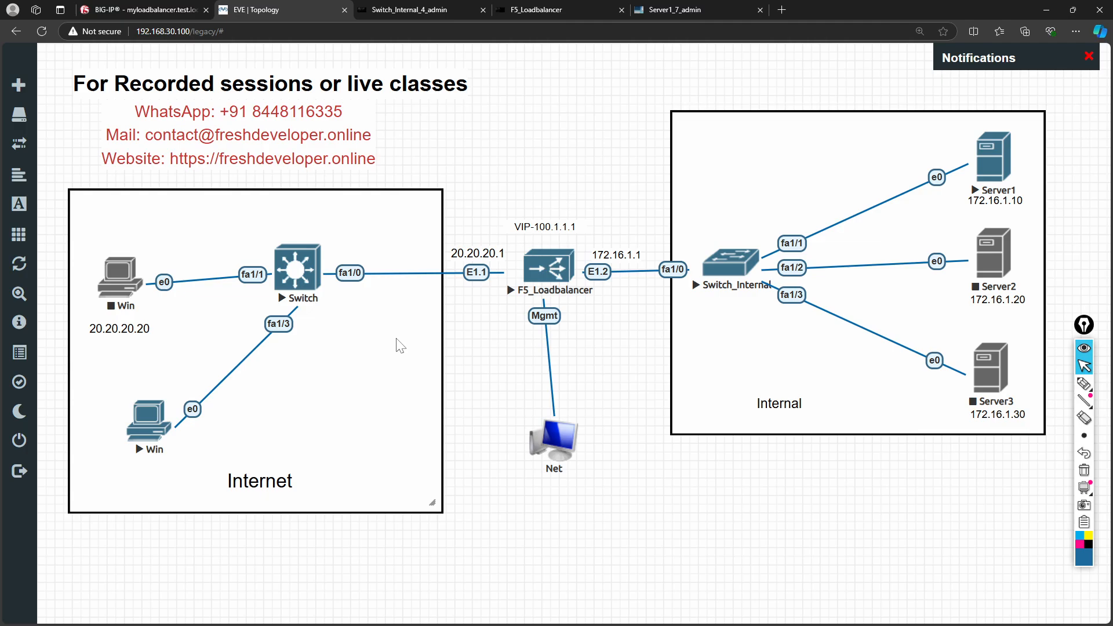
- Answer 'no' to the Switch's Cisco IOS initial configuration dialog
click(306, 279)
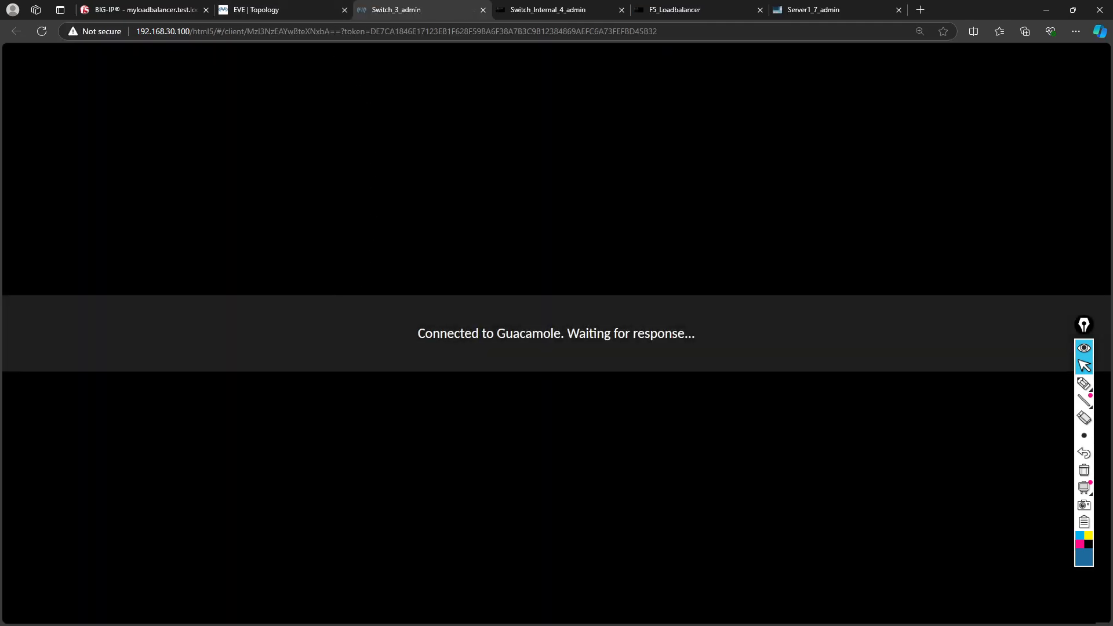
click(287, 13)
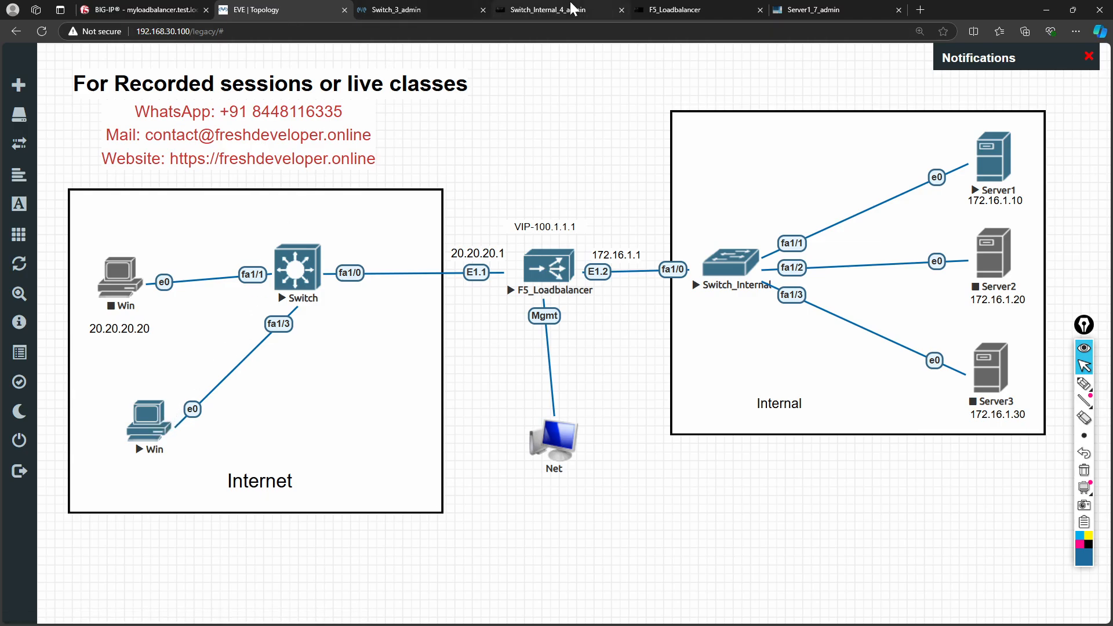
click(405, 11)
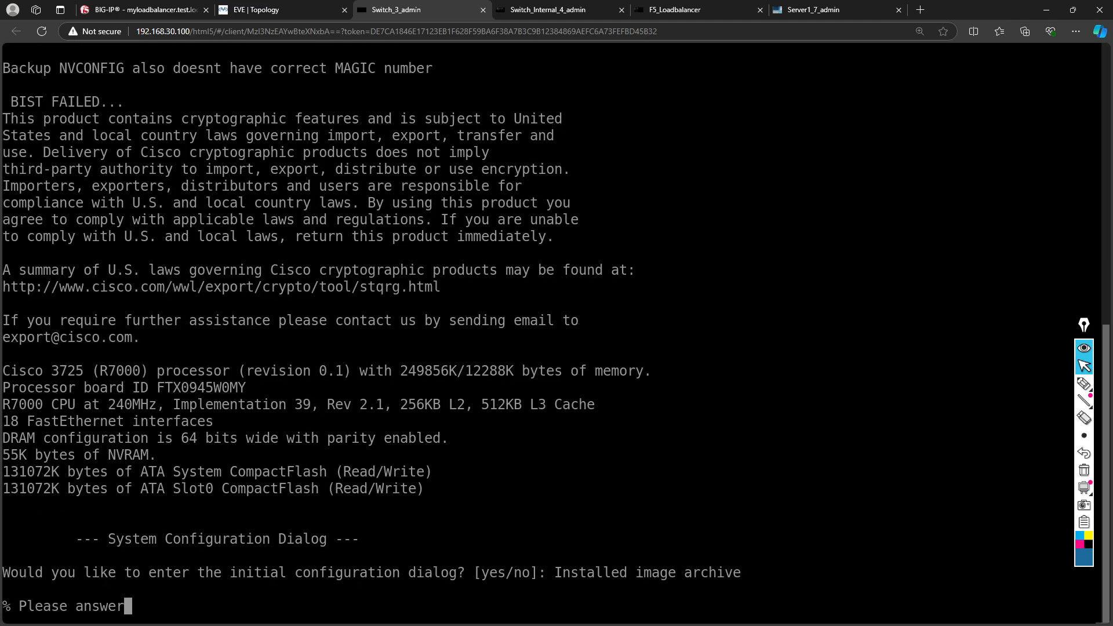
text(no)
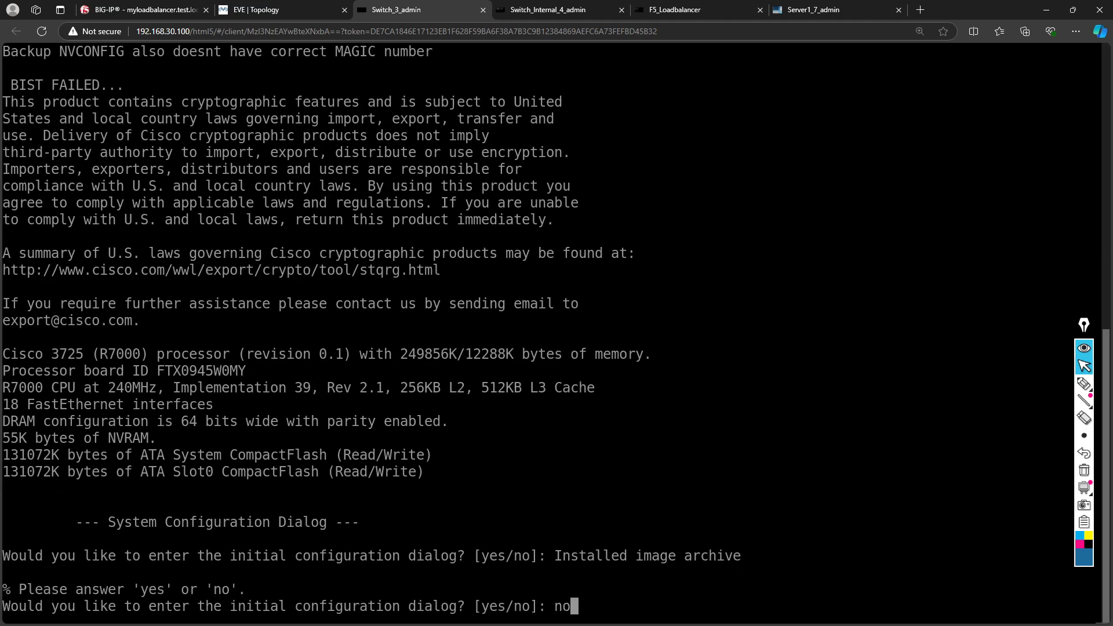
key(Return)
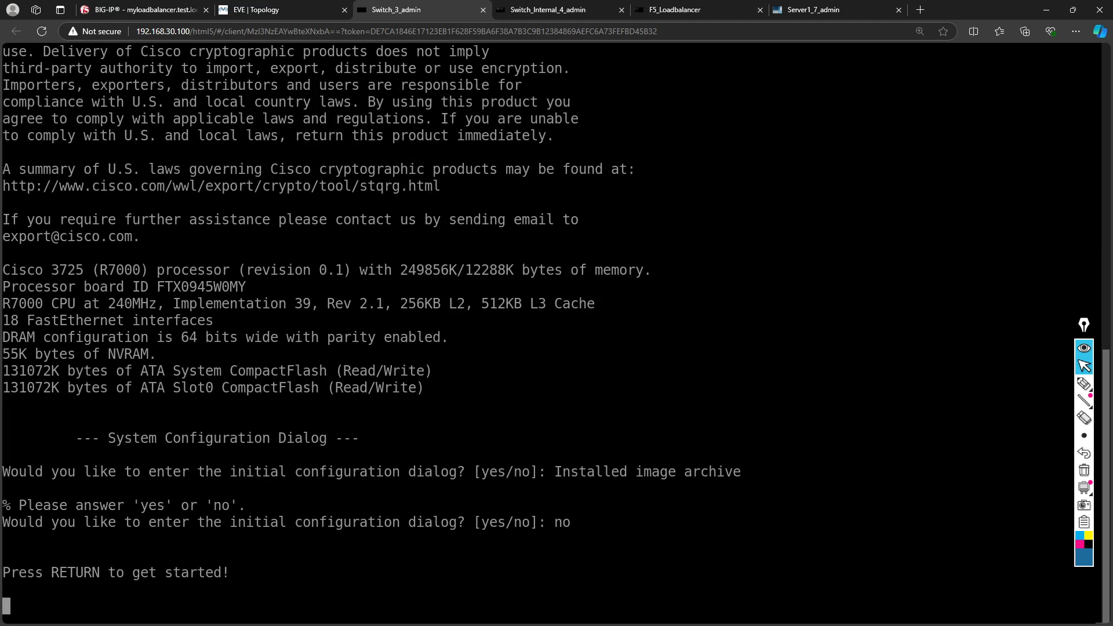
- Confirm the Switch shows 'Press RETURN to get started!' and open the new Win client's console
click(277, 12)
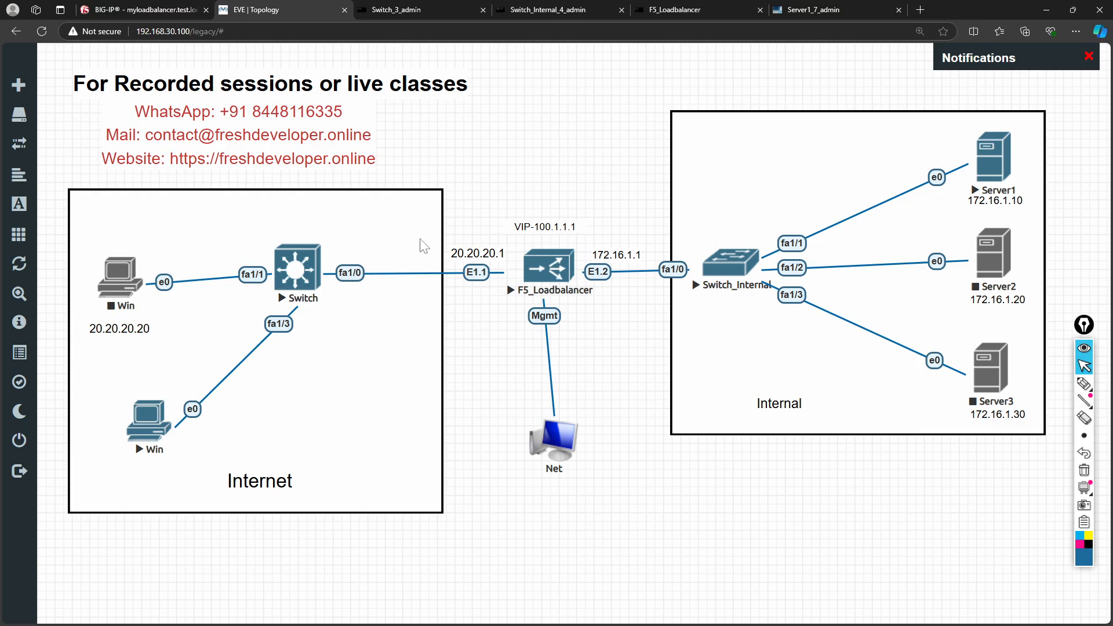
click(394, 9)
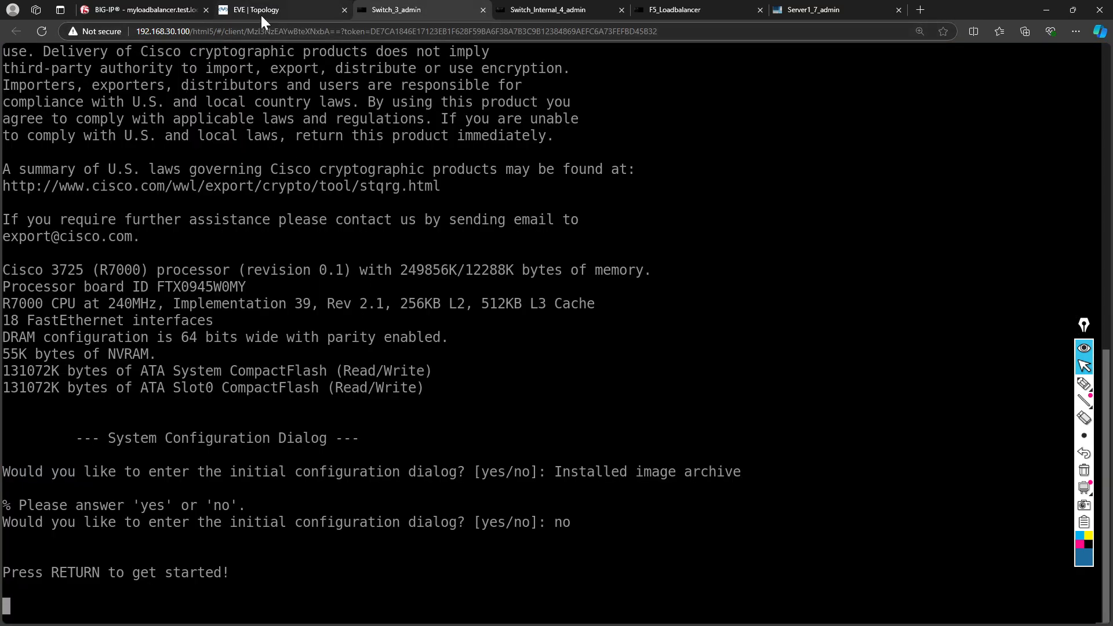
click(295, 10)
click(152, 434)
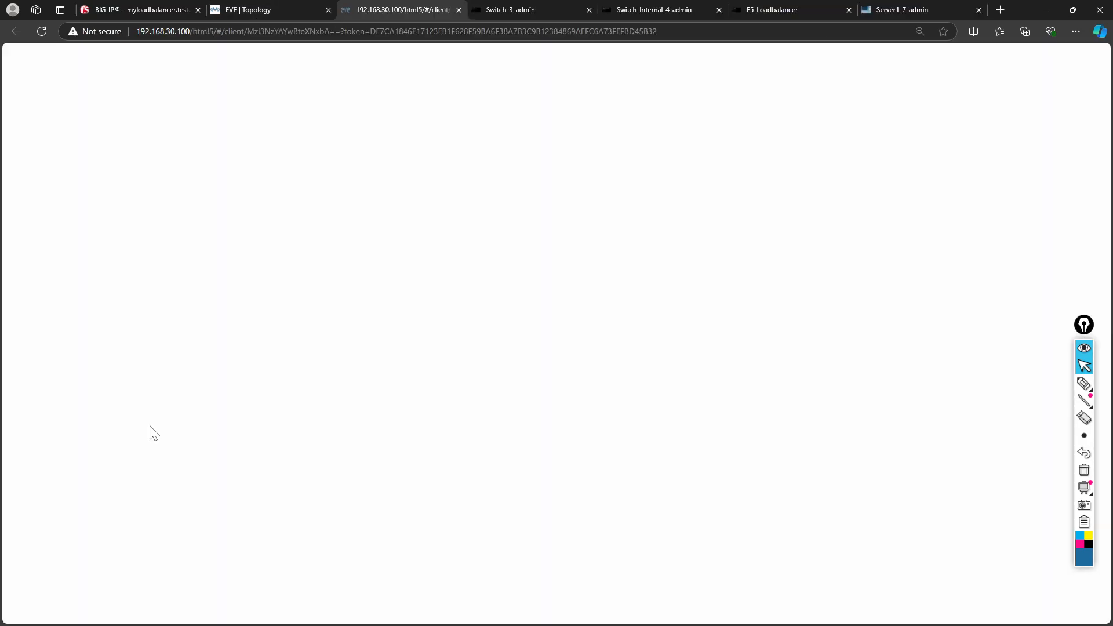
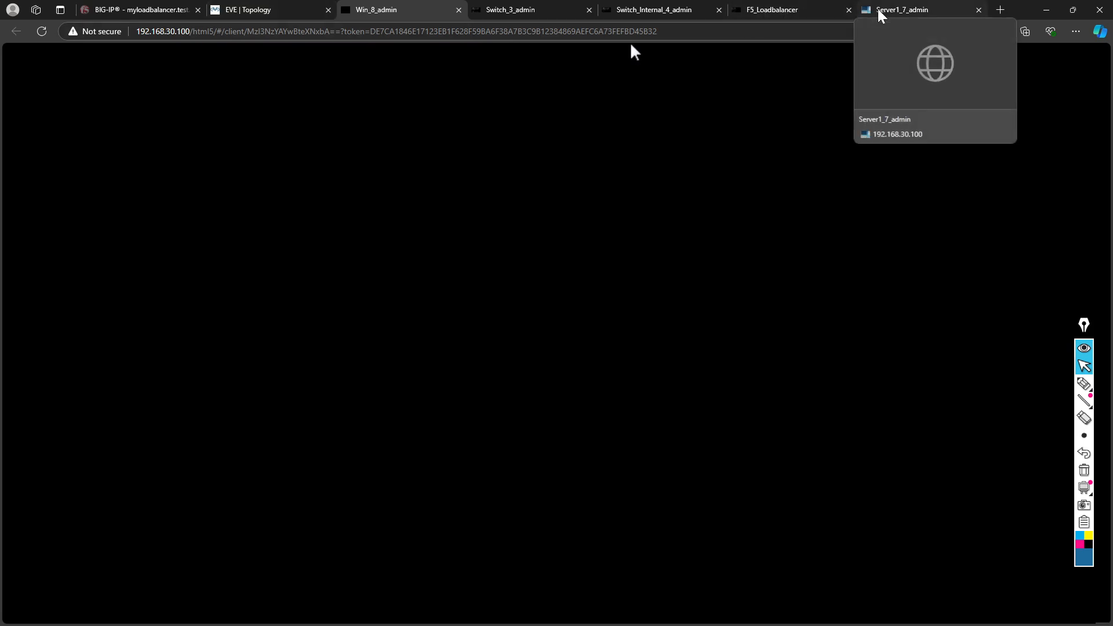
- Start the Server2 node from the topology and briefly view its console
click(256, 11)
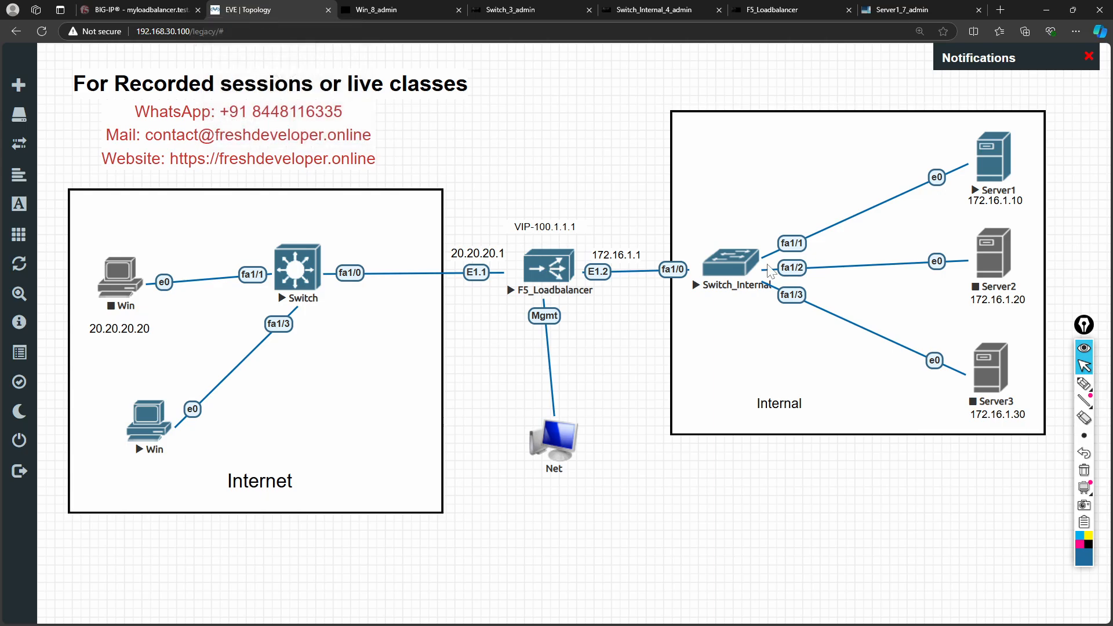
right_click(1000, 272)
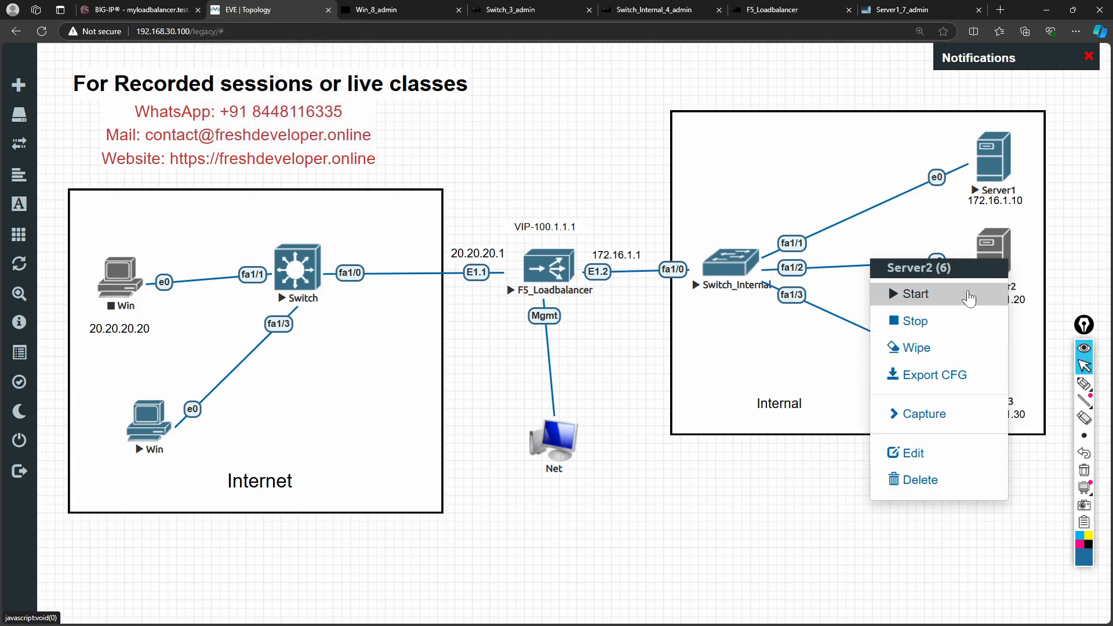
click(969, 295)
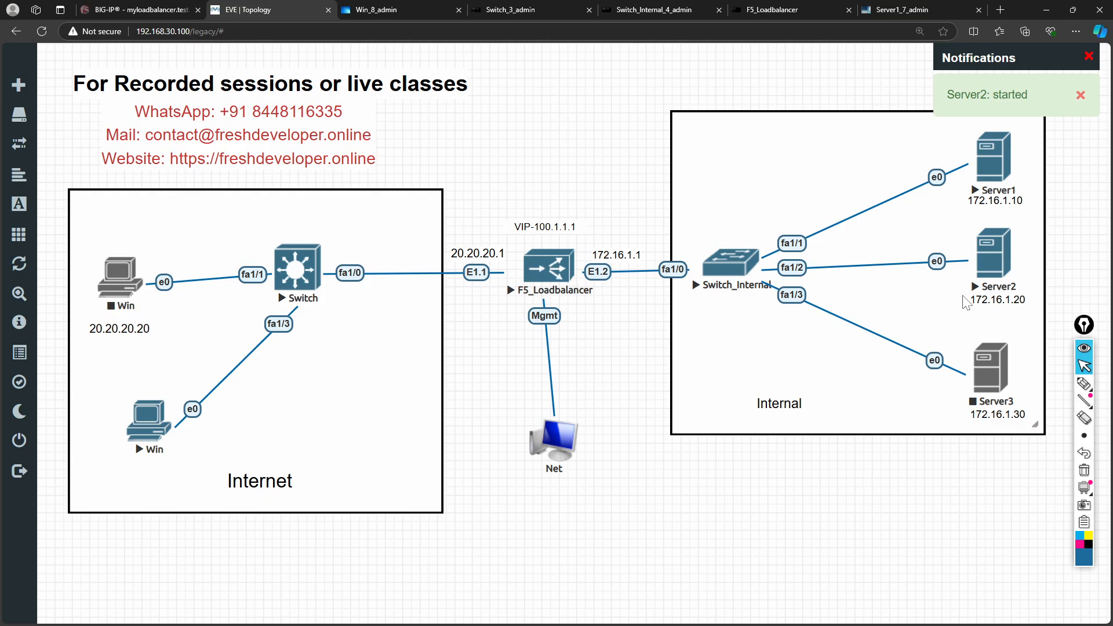
click(997, 267)
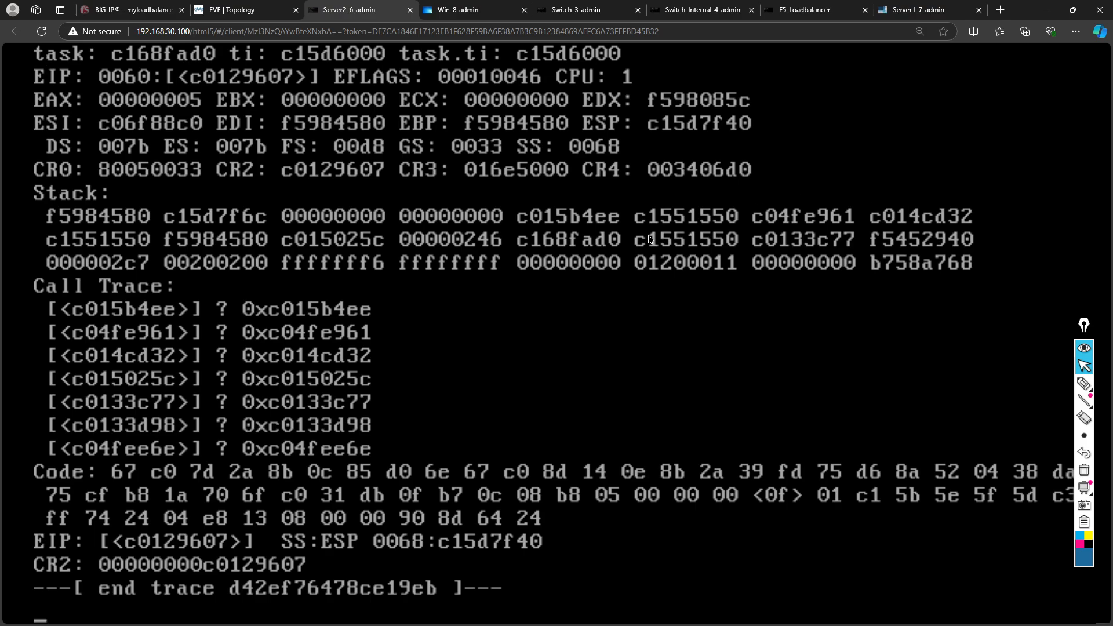
click(247, 8)
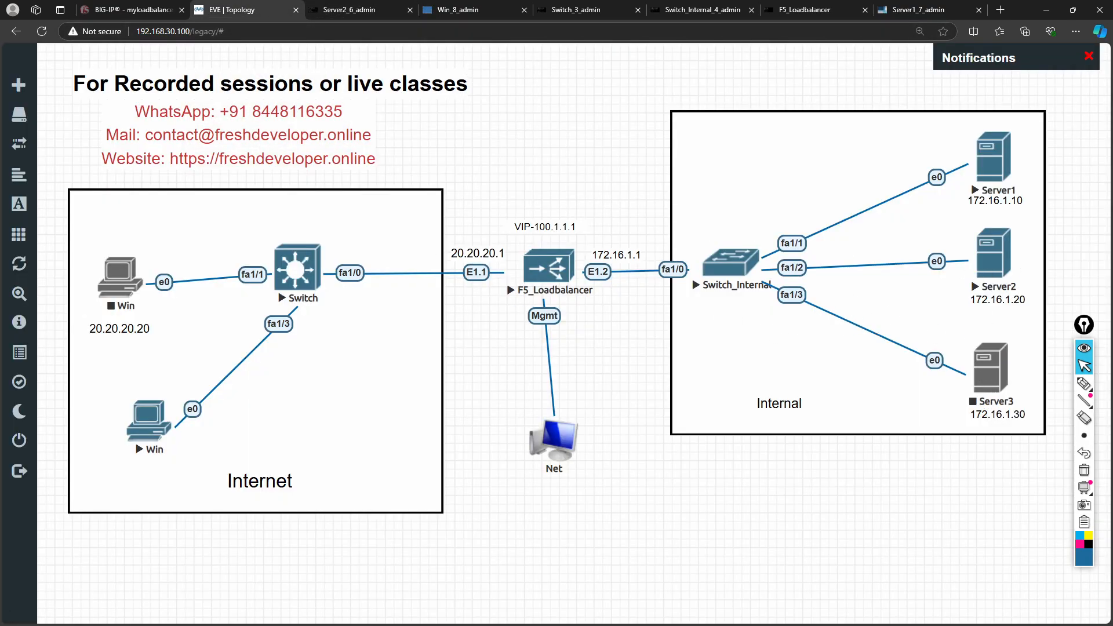
- Dismiss the client's driver notice and move the 20.20.20.20 label beside the lower Win node
click(144, 421)
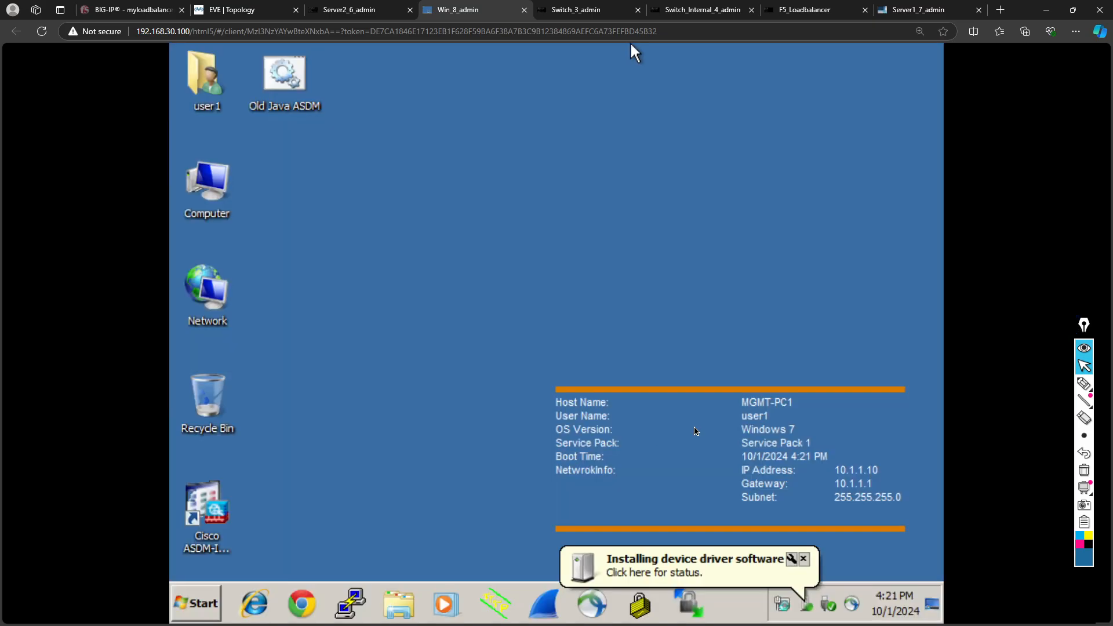
click(804, 559)
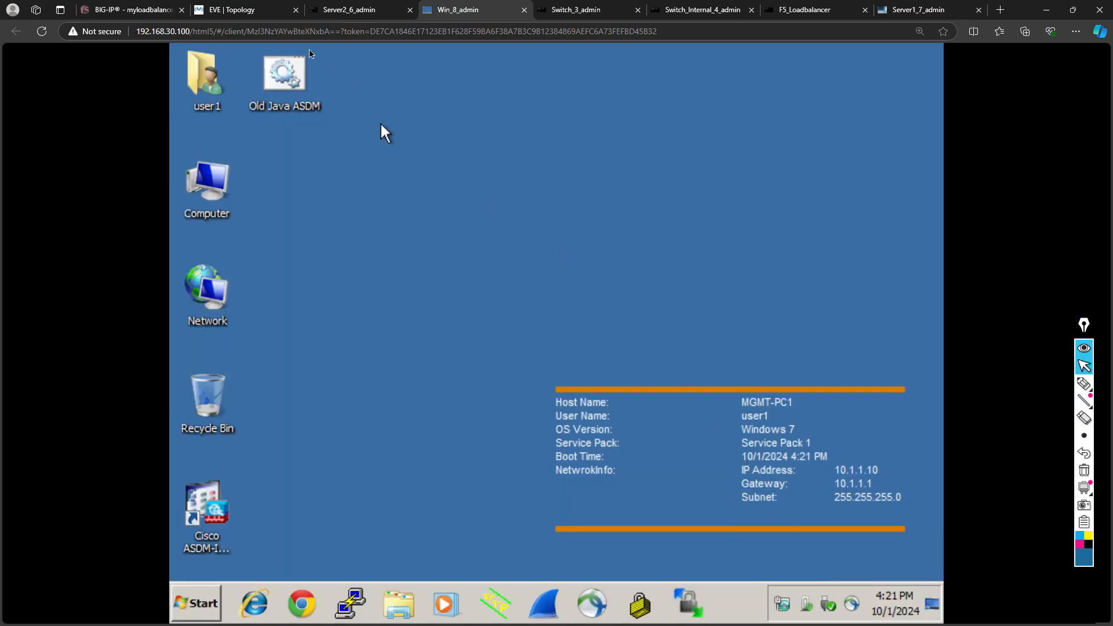
click(214, 12)
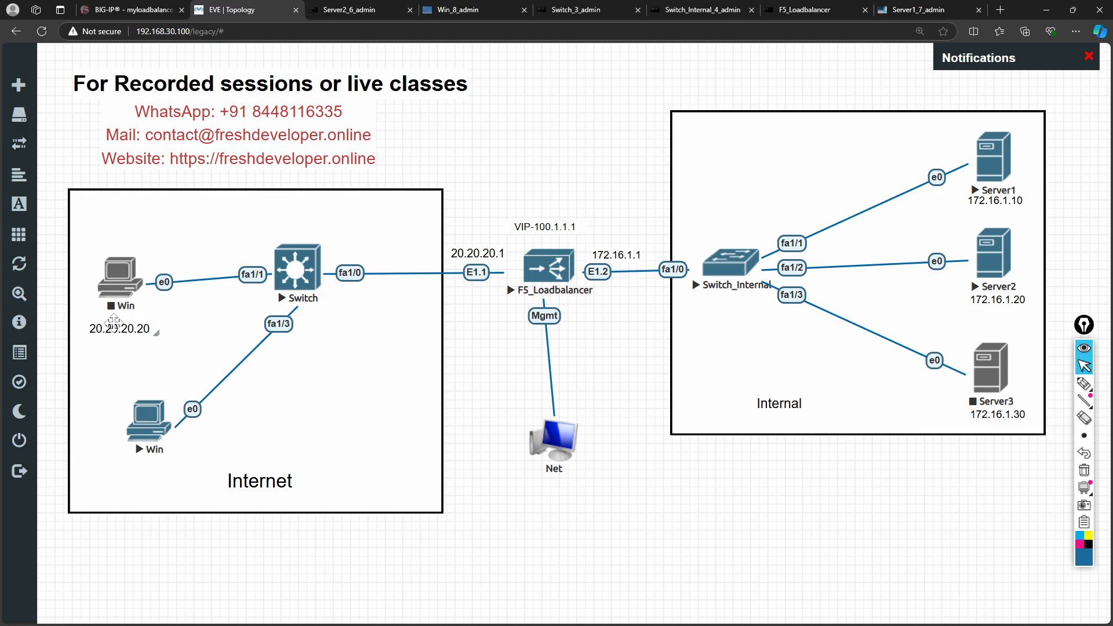
drag(113, 329, 139, 467)
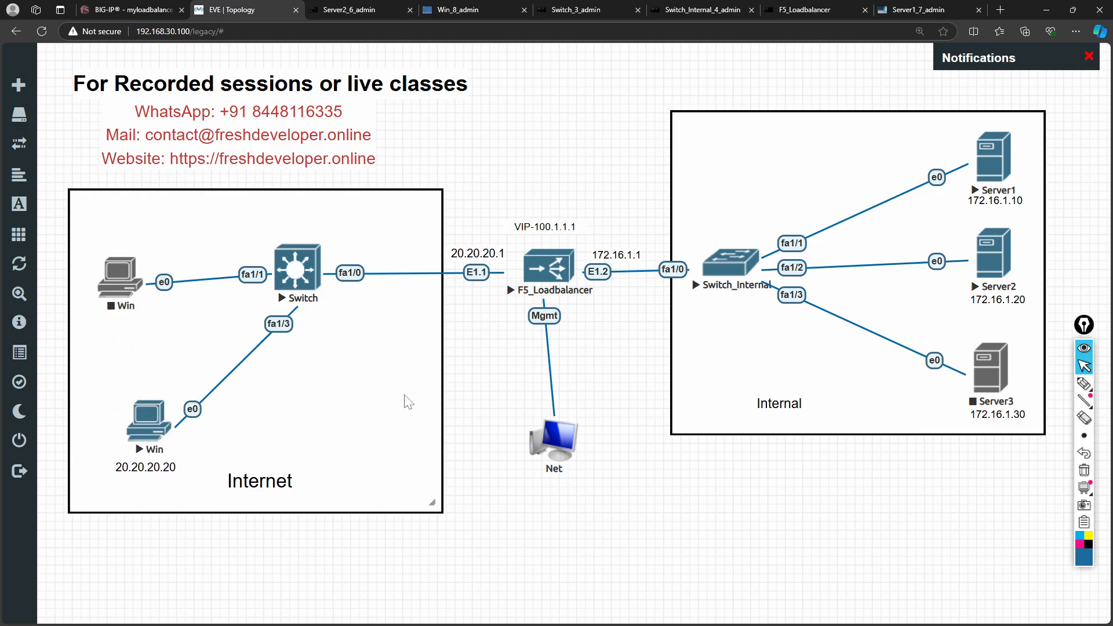
- Open Network and Sharing Center from the Windows client's network tray icon
click(464, 12)
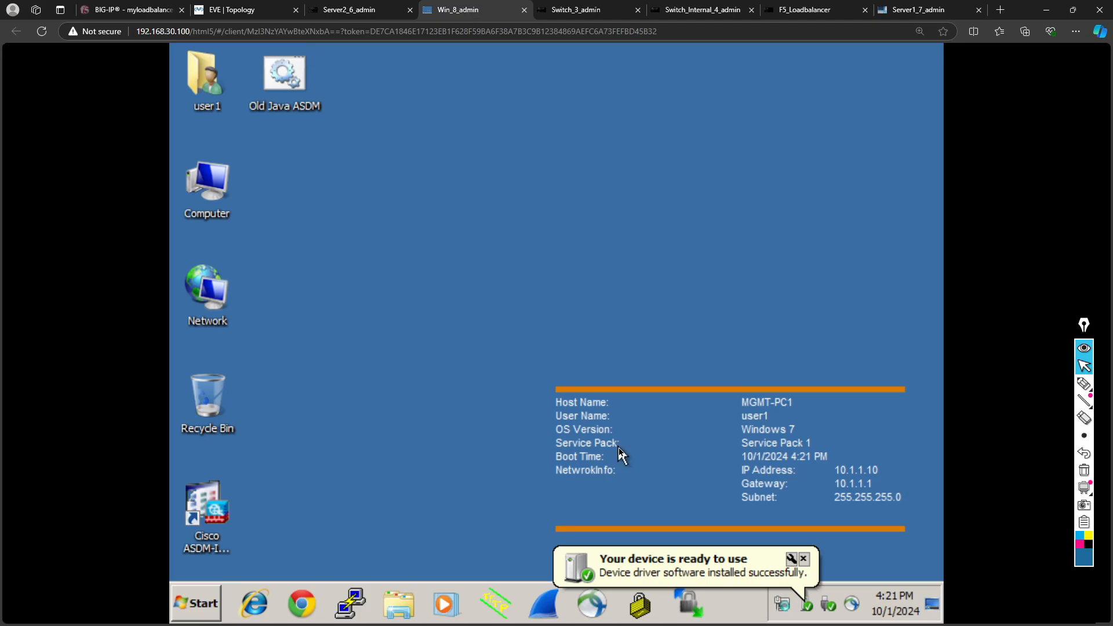
click(782, 608)
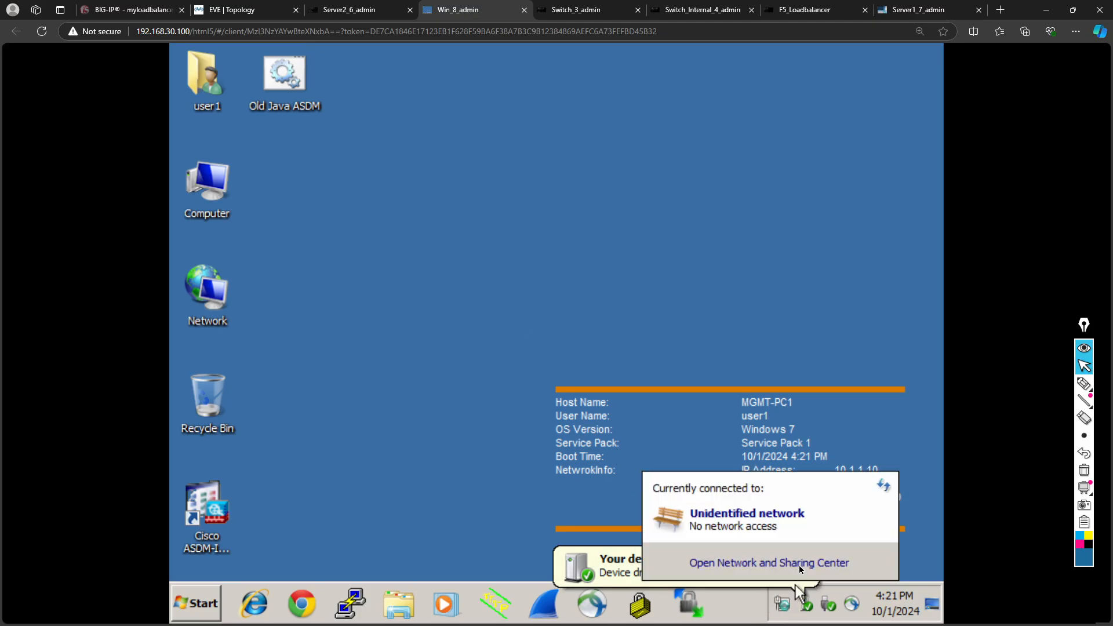
click(788, 563)
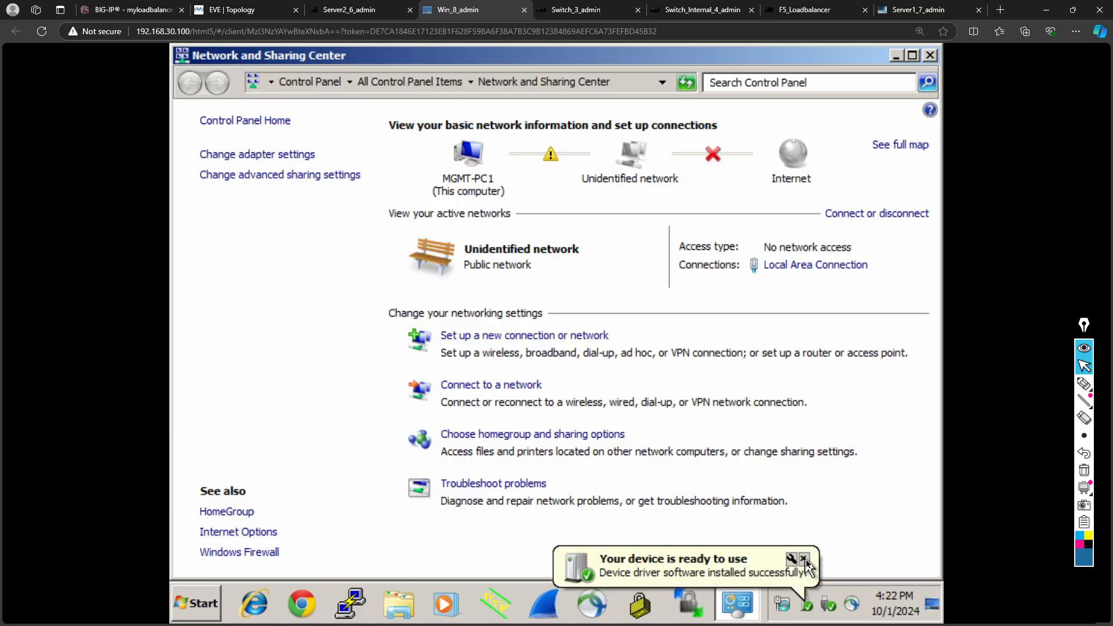
- Open the IPv4 properties of the Local Area Connection
click(802, 558)
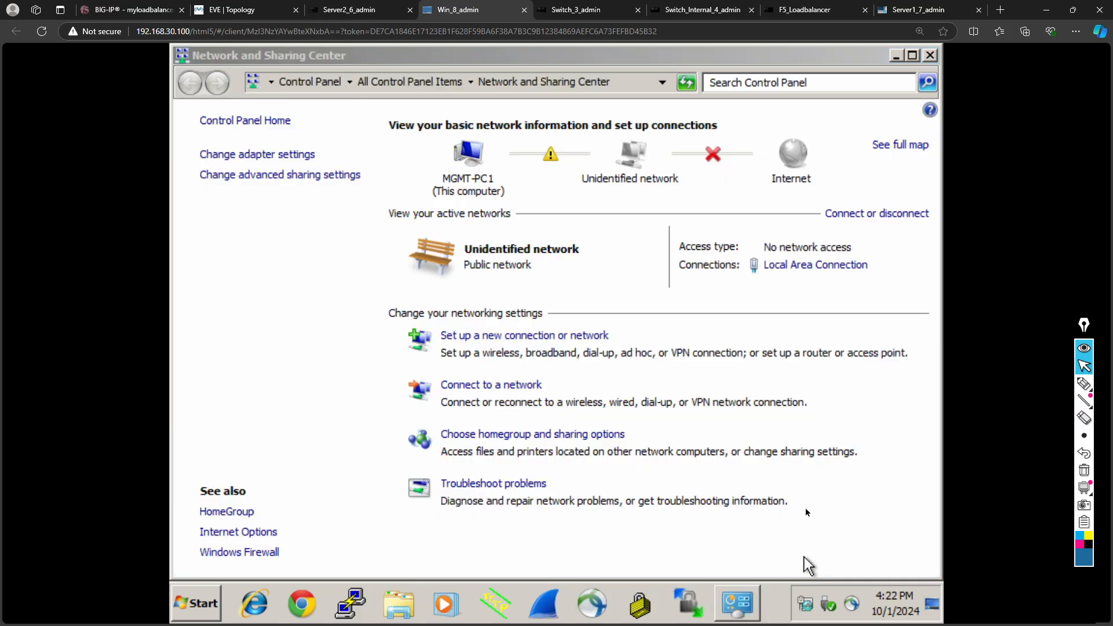
click(794, 269)
click(472, 481)
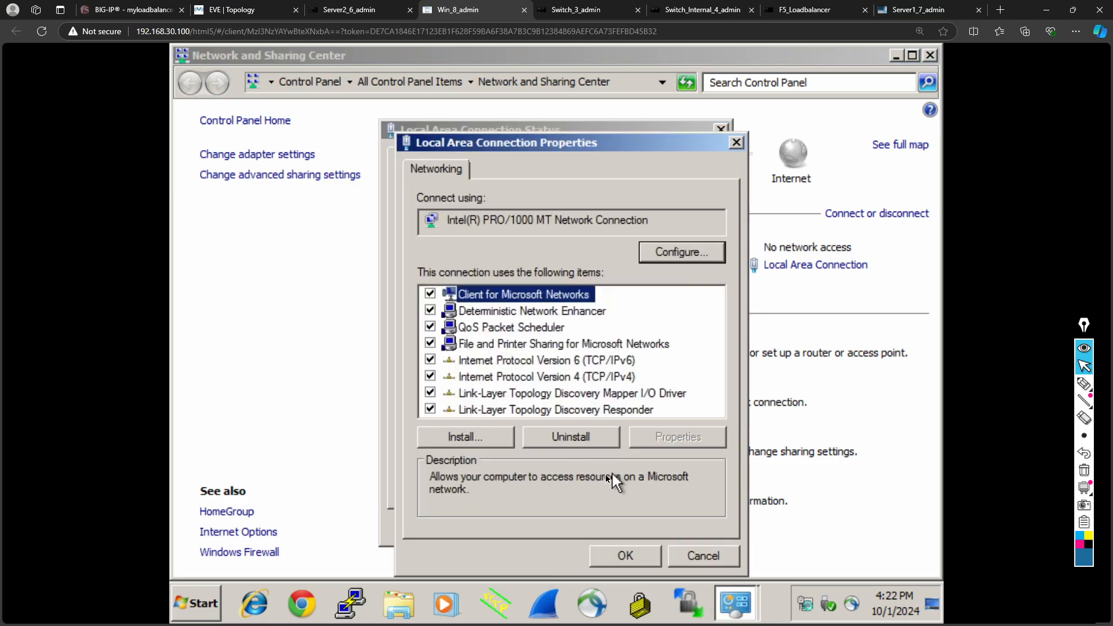
click(614, 378)
click(666, 439)
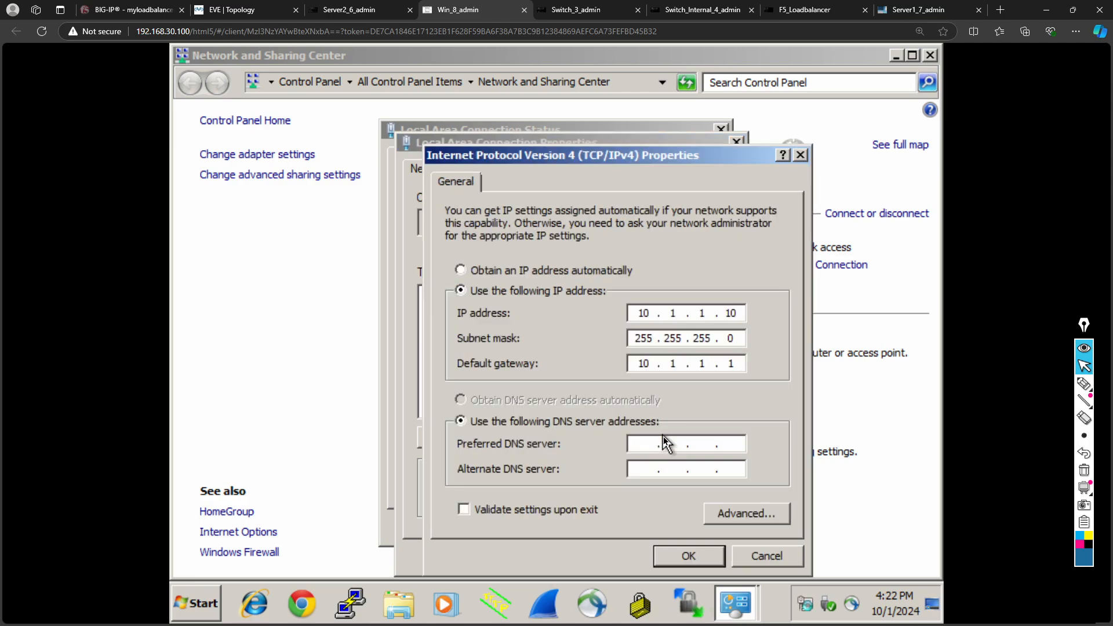
- Enter IP 20.20.20.10, mask 255.255.255.0, gateway 20.20.20.1, apply and close the dialogs
double_click(647, 313)
key(period)
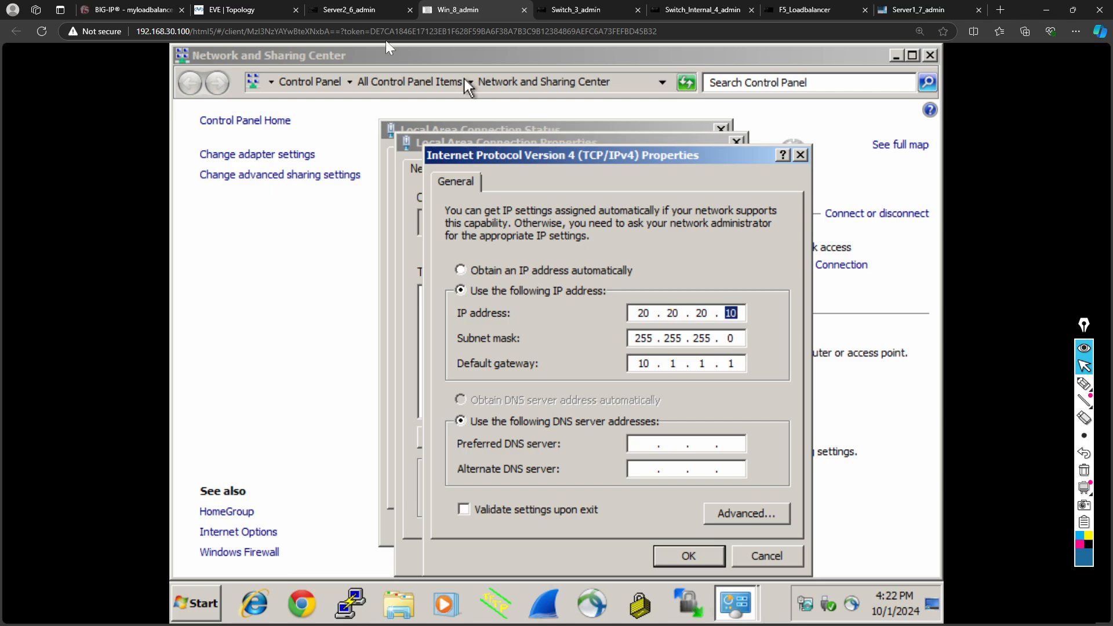
click(123, 7)
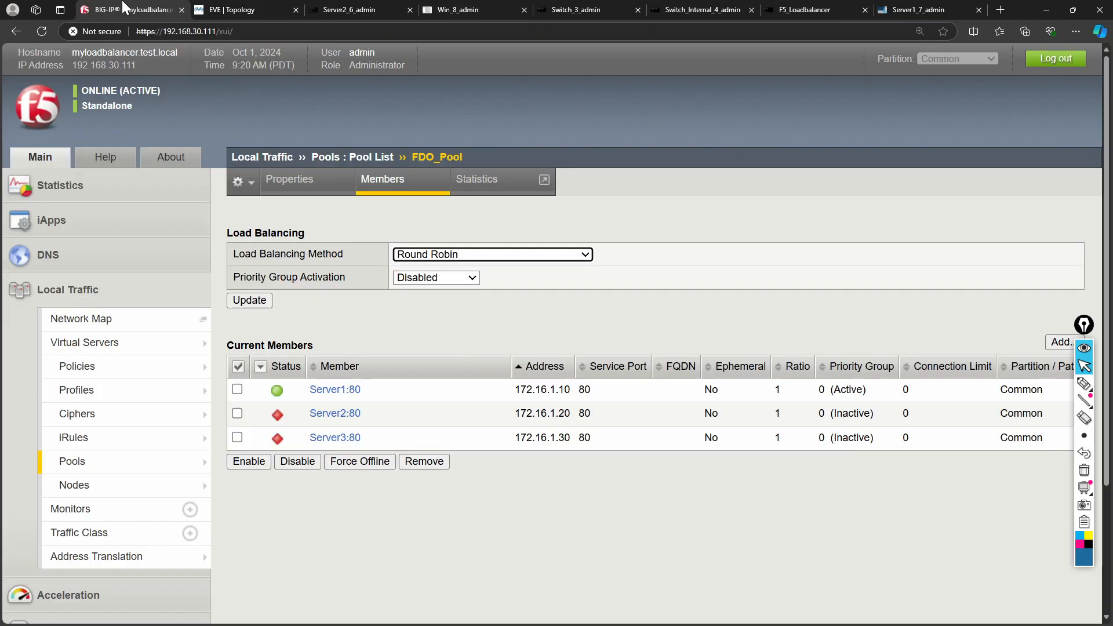
click(240, 8)
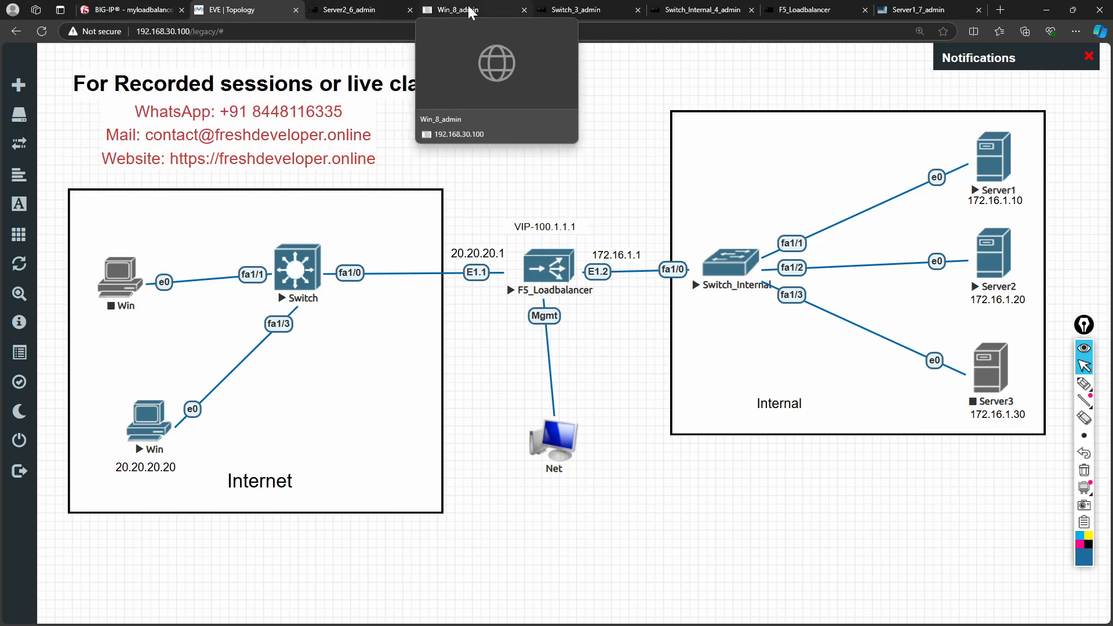
click(444, 10)
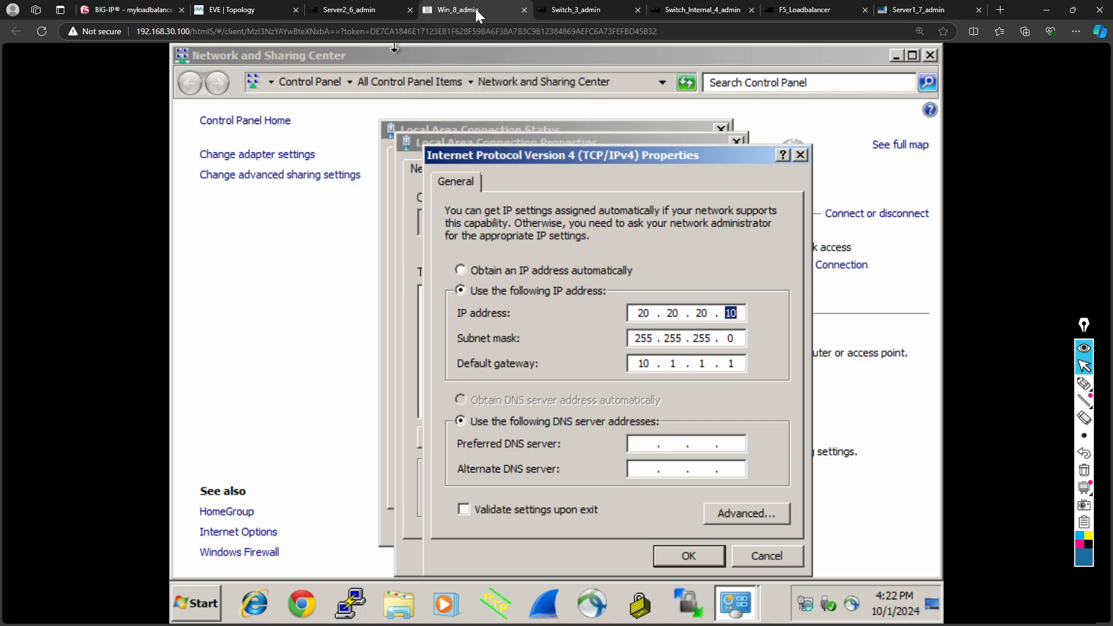
click(715, 336)
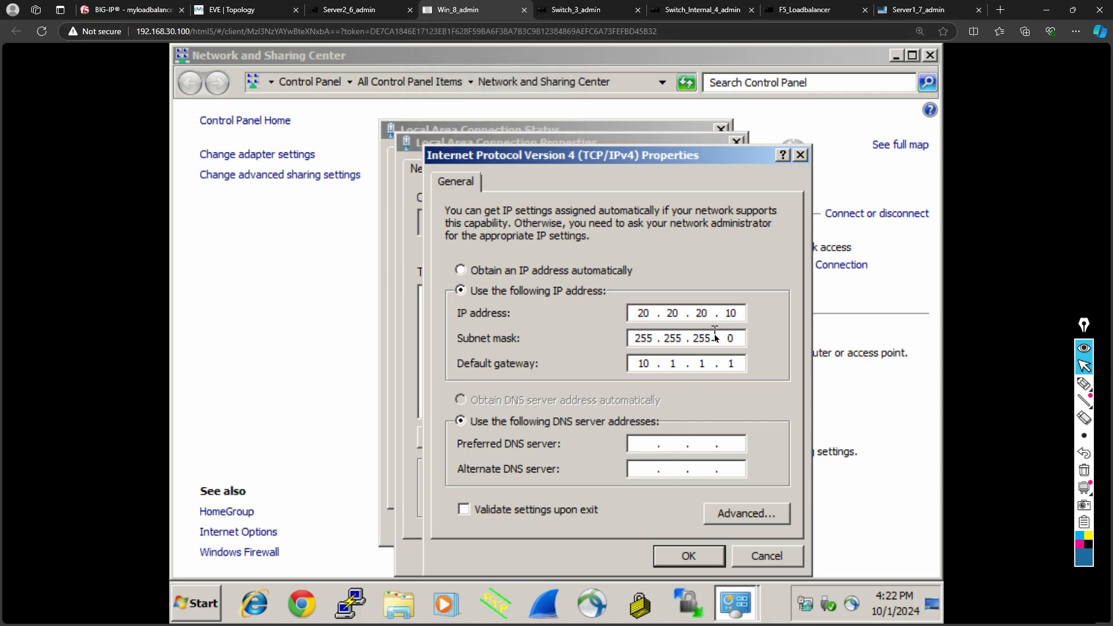
double_click(638, 363)
text(20 . 20 . 20)
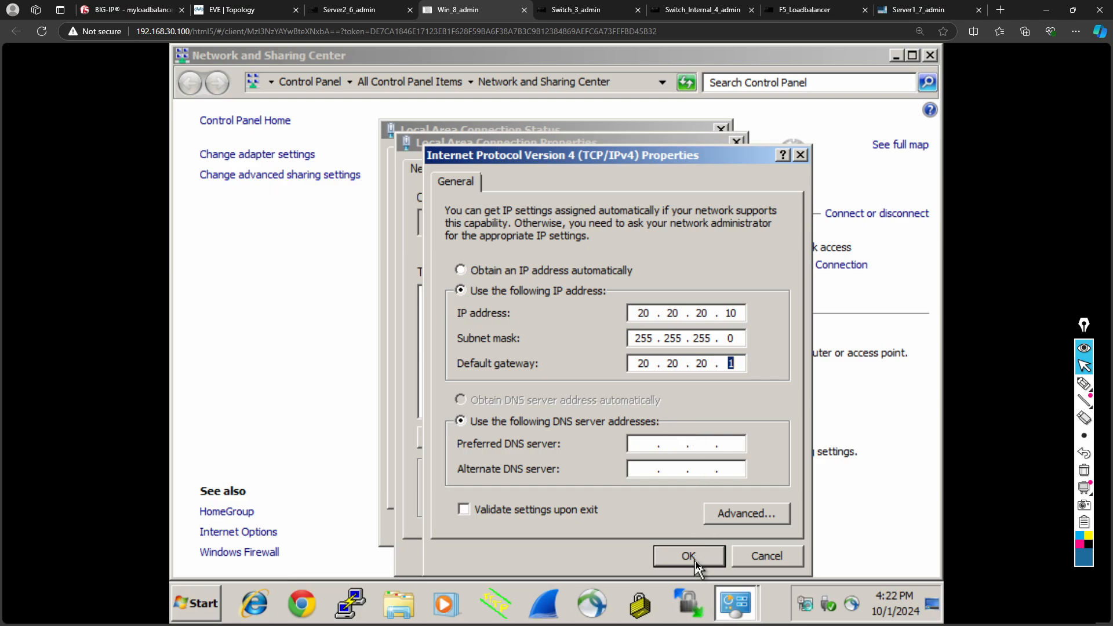
click(688, 557)
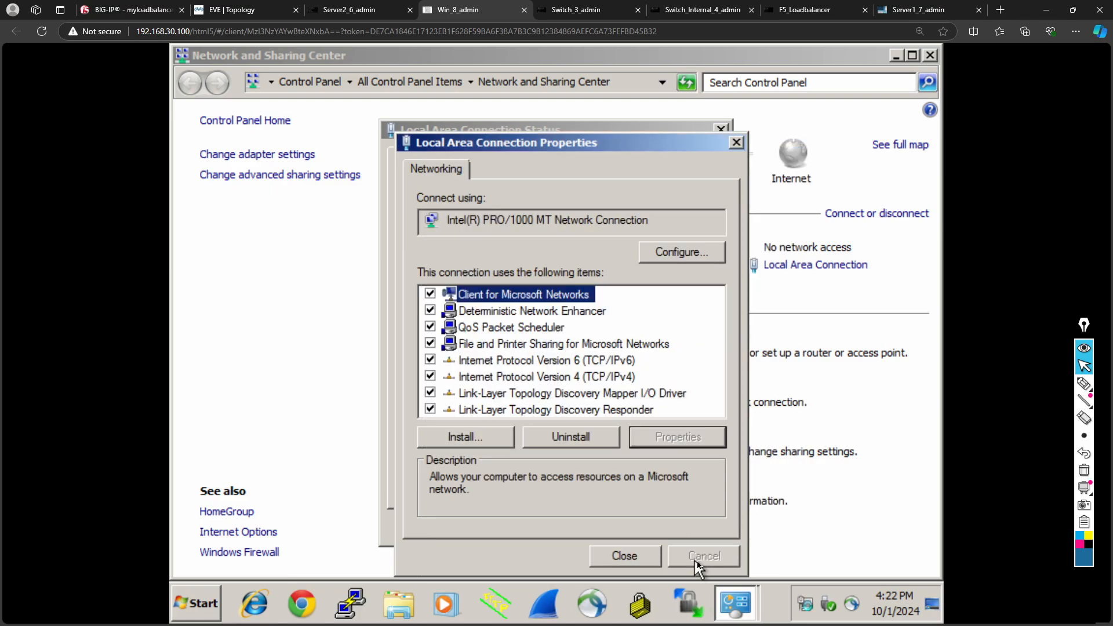
click(643, 560)
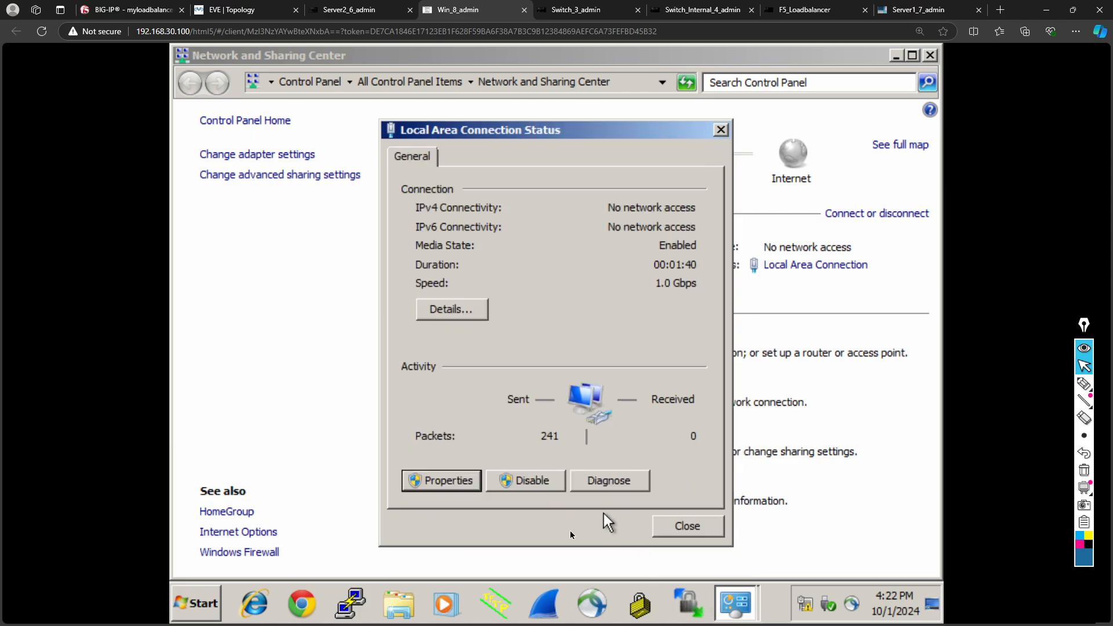
click(688, 527)
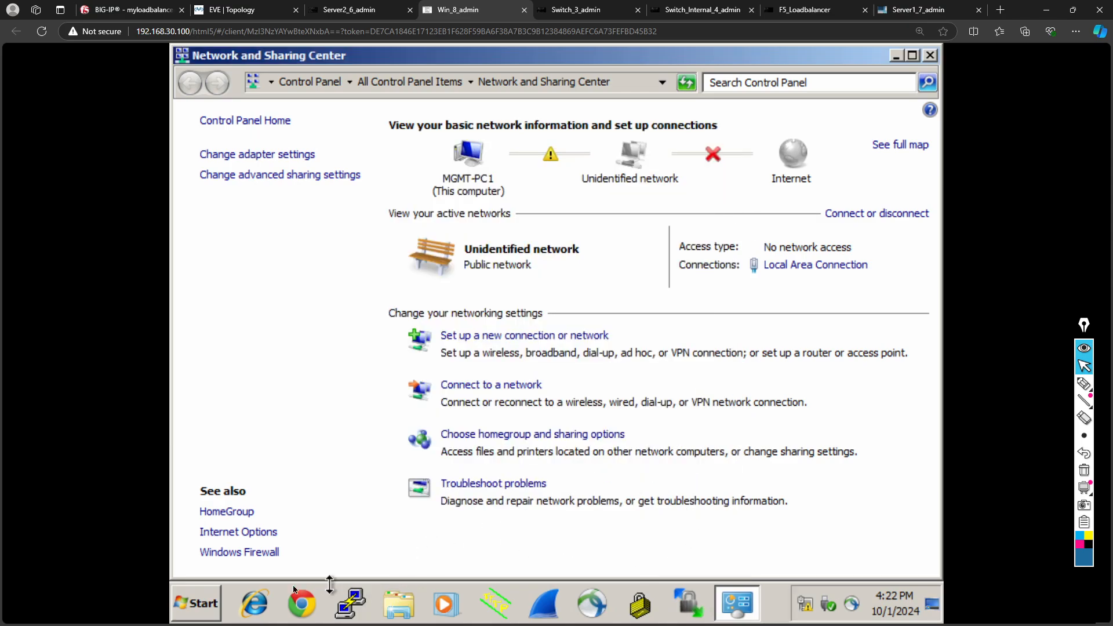
- Run ipconfig in cmd to confirm address 20.20.20.10 and gateway 20.20.20.1
click(199, 594)
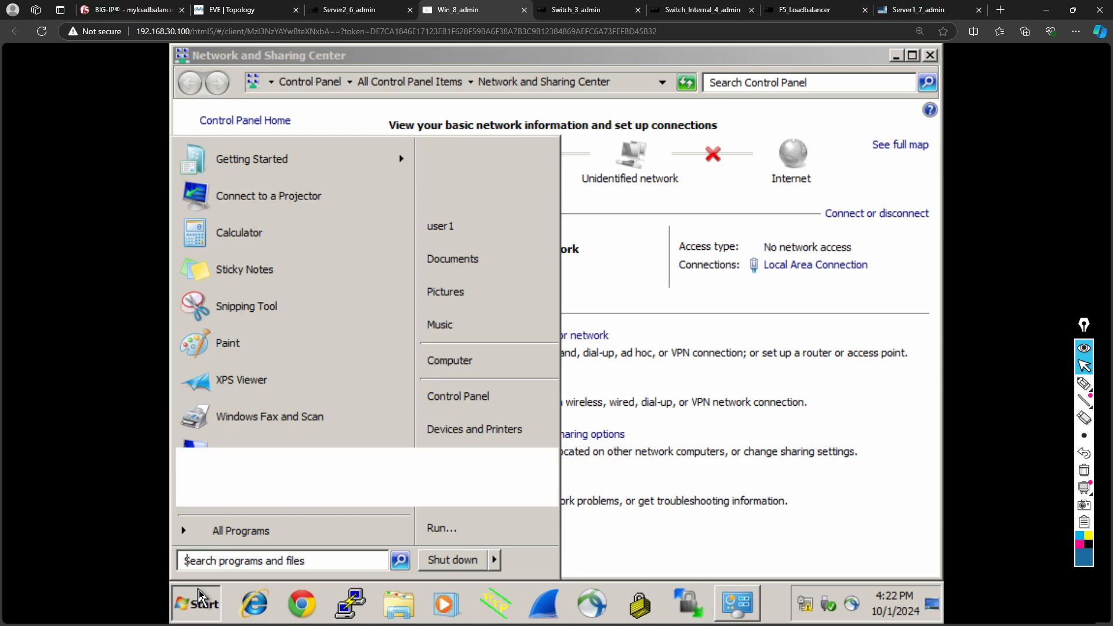
text(cmd)
key(Return)
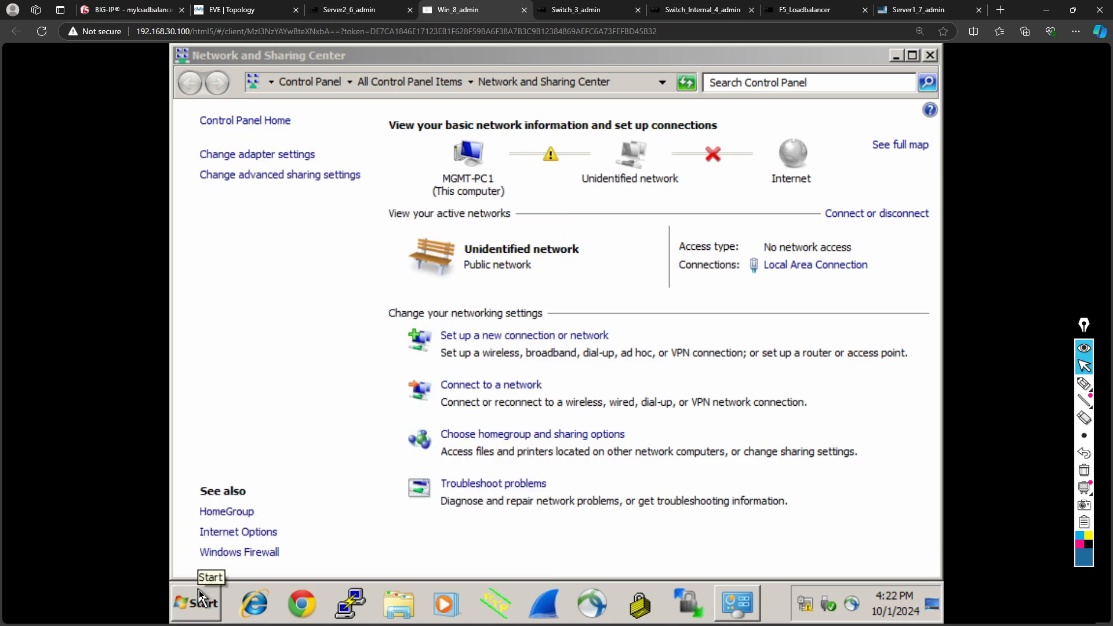
text(ipco)
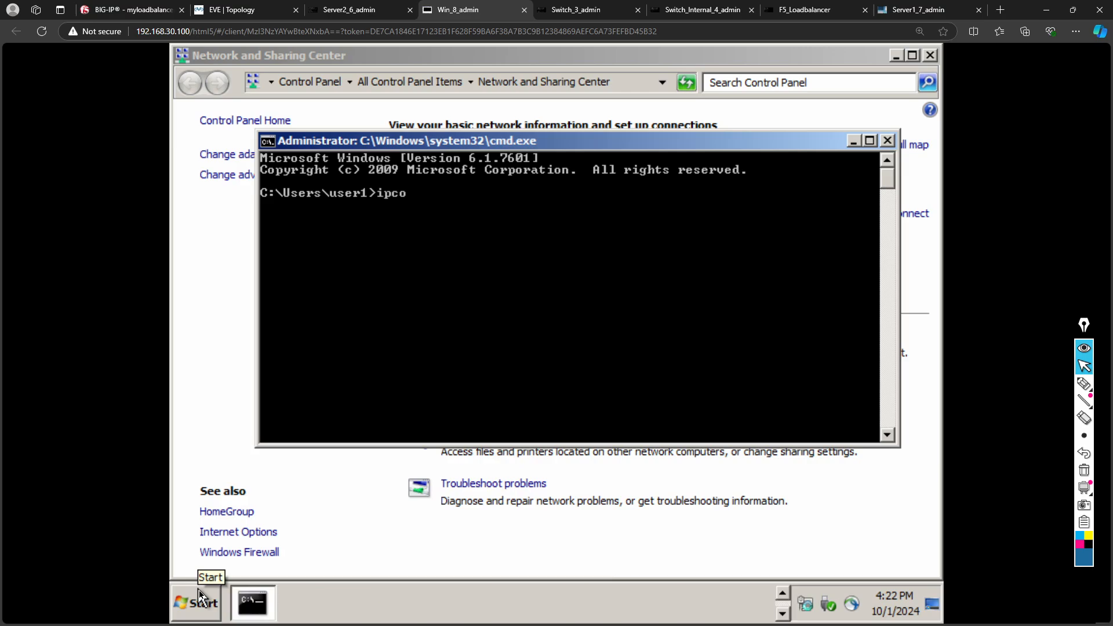
text(nfig)
key(Return)
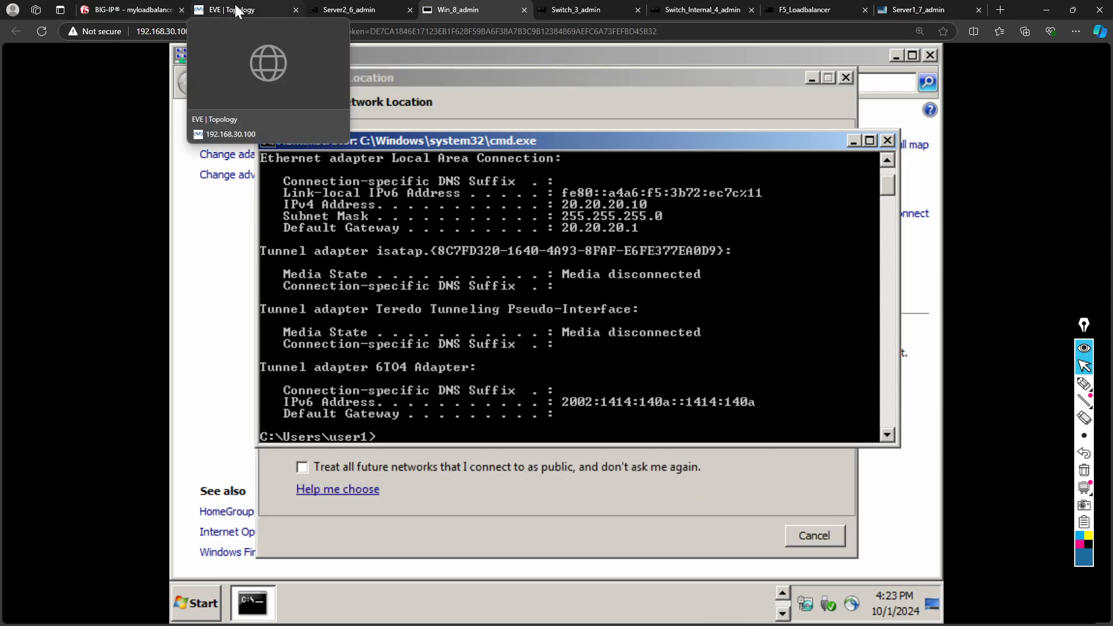
click(234, 9)
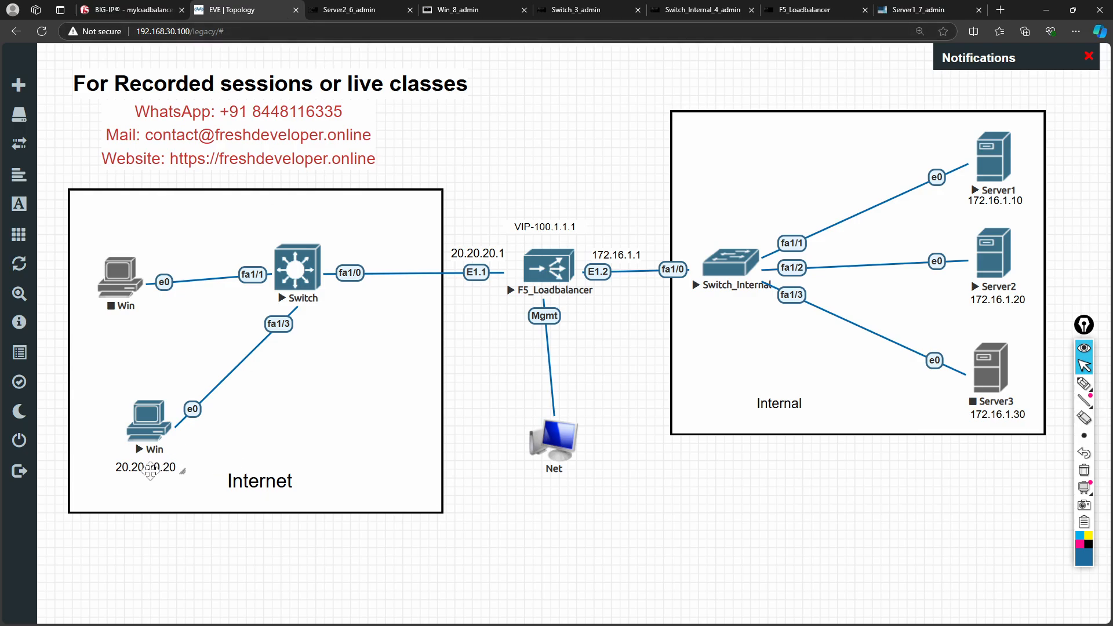
- Change the lower Win node's label from 20.20.20.20 to 20.20.20.10
double_click(150, 468)
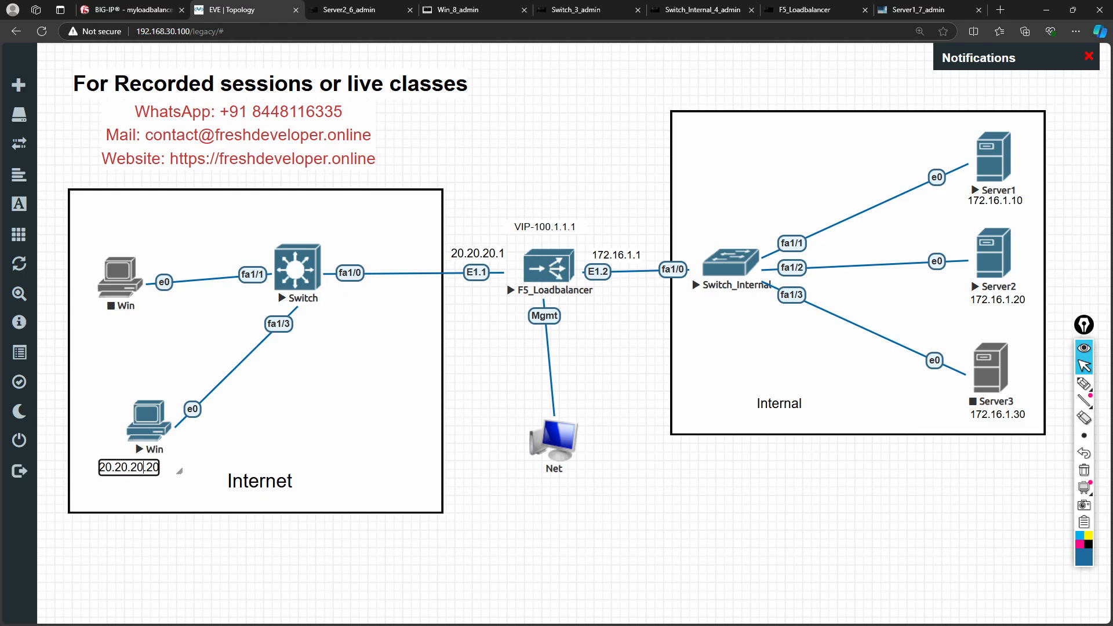
key(BackSpace)
text(1)
click(295, 437)
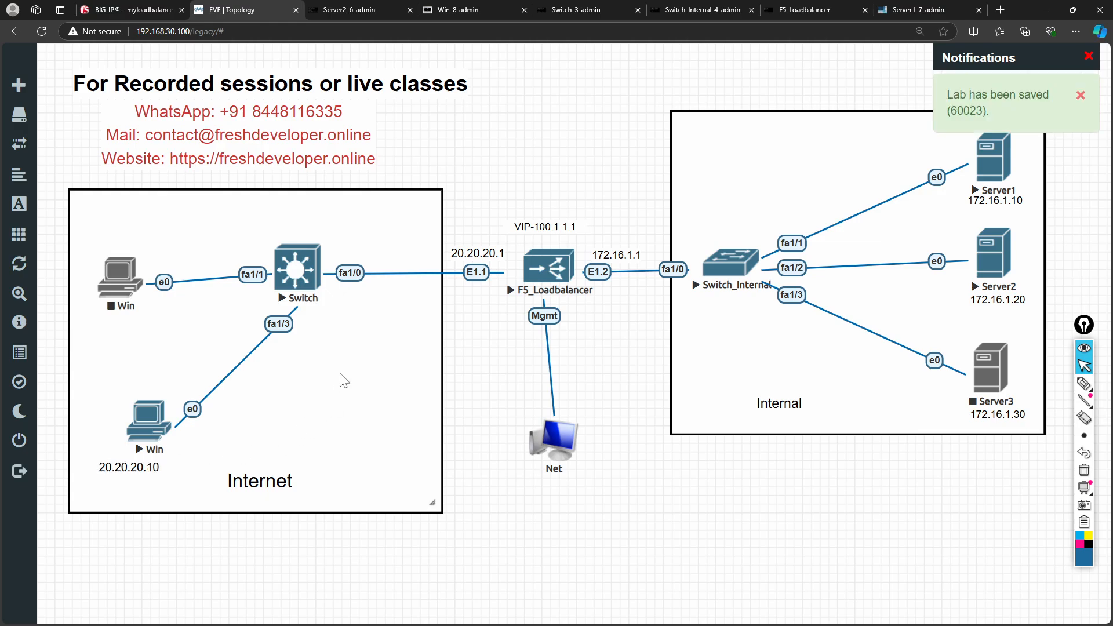
click(345, 7)
- Launch Chrome from the Windows client's taskbar
click(450, 8)
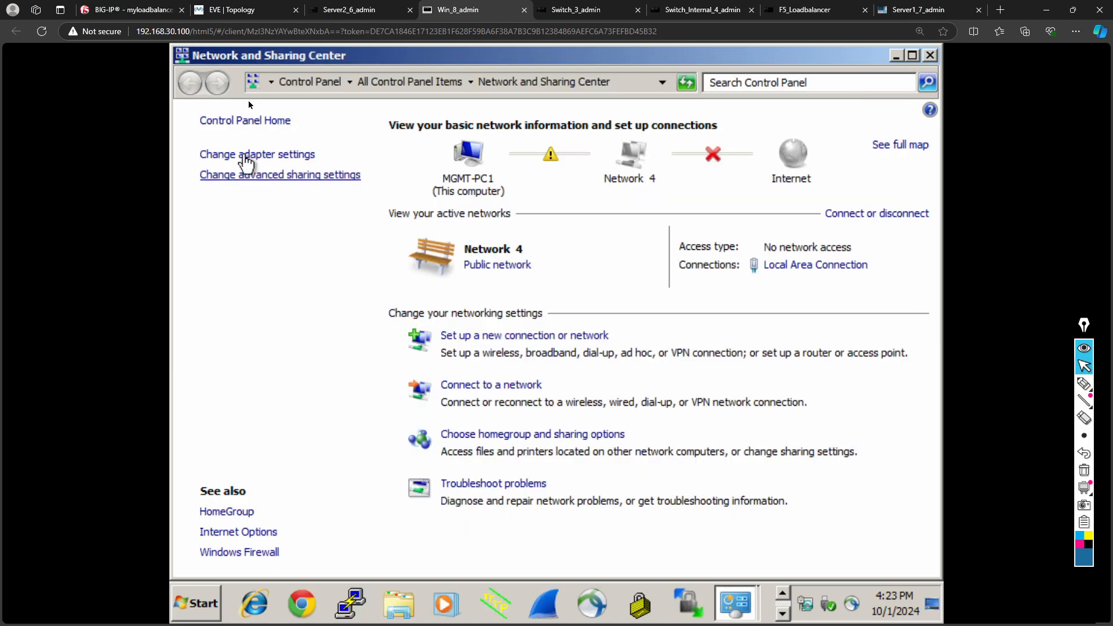
click(314, 606)
click(139, 11)
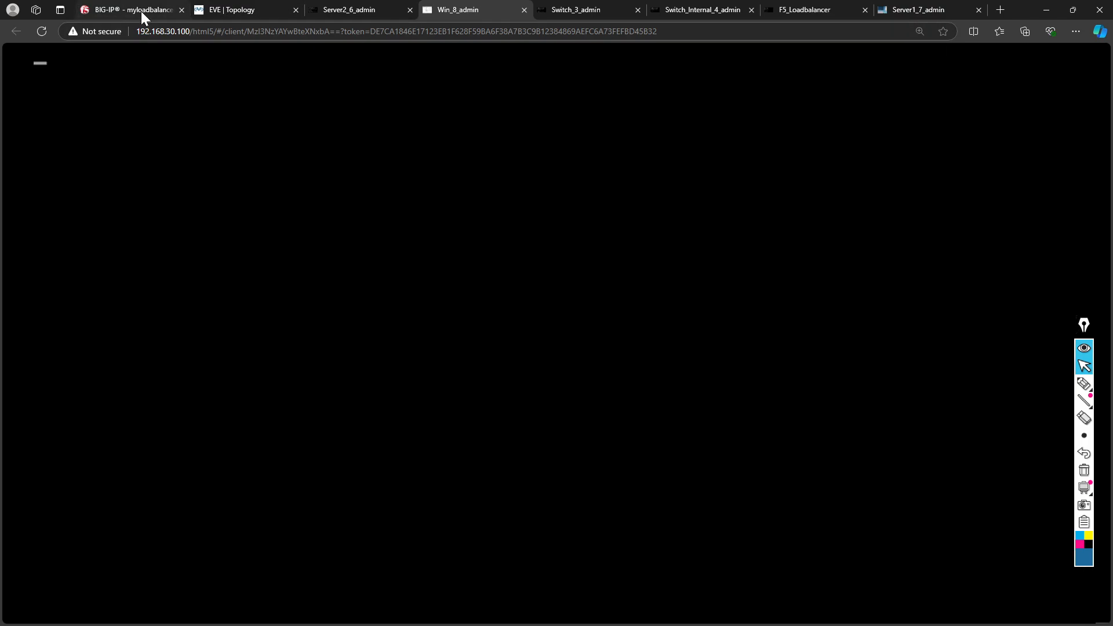
click(249, 10)
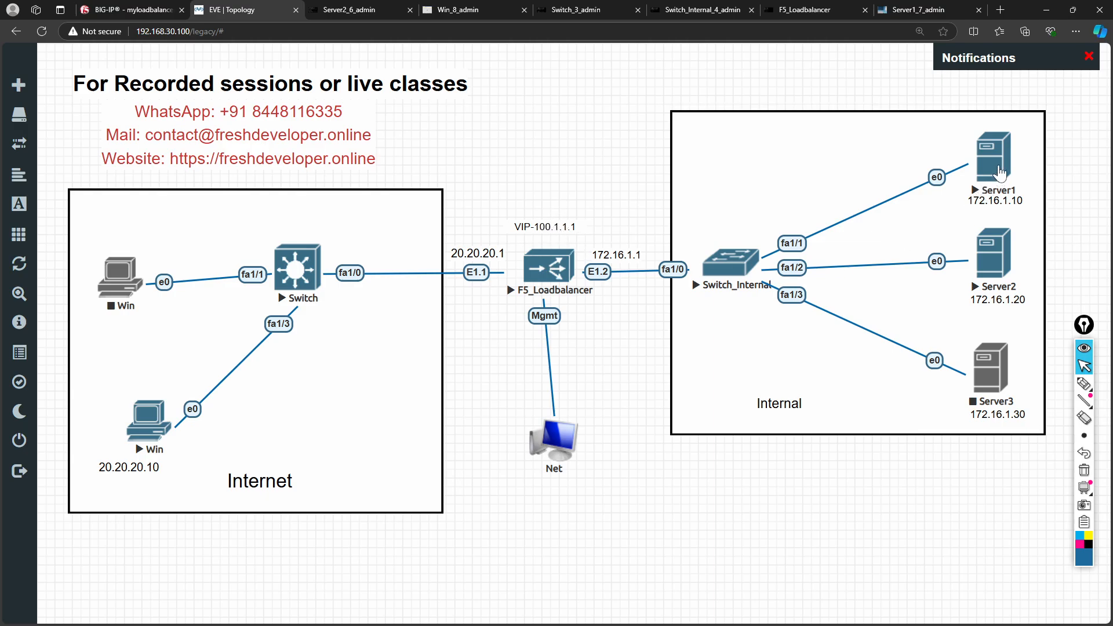
click(461, 11)
click(424, 89)
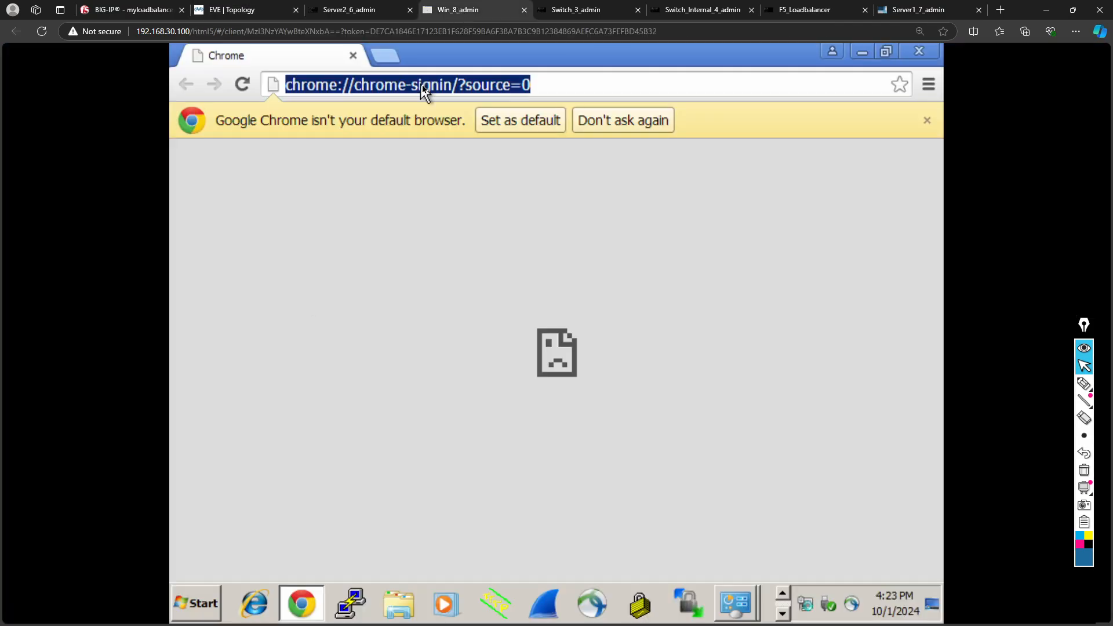
text(htt)
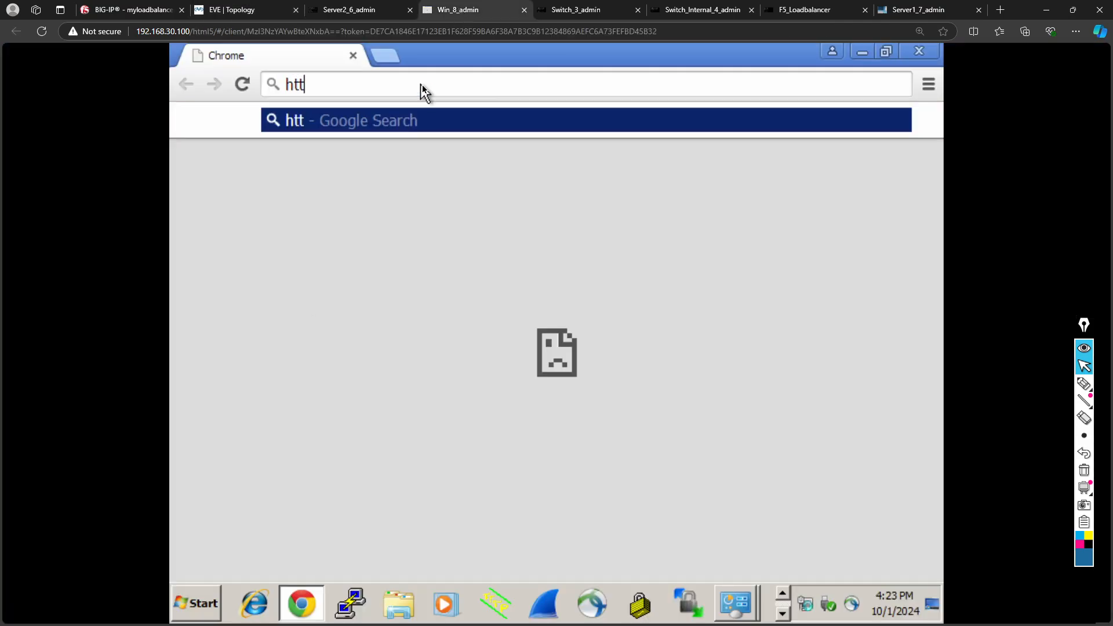
text(p:/)
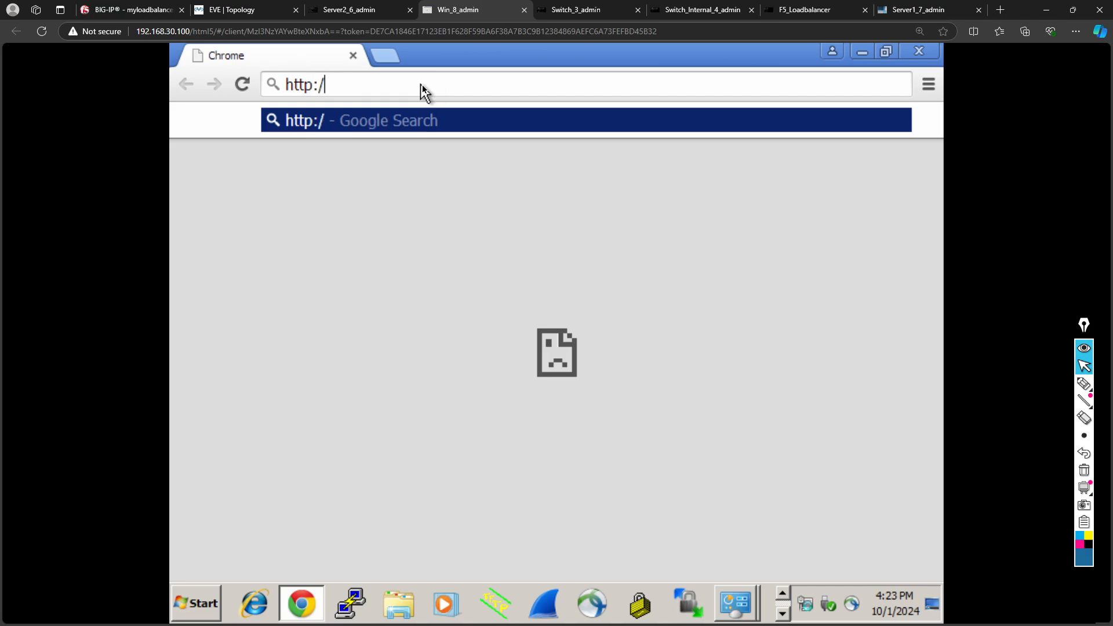
text(/10.1.1.1)
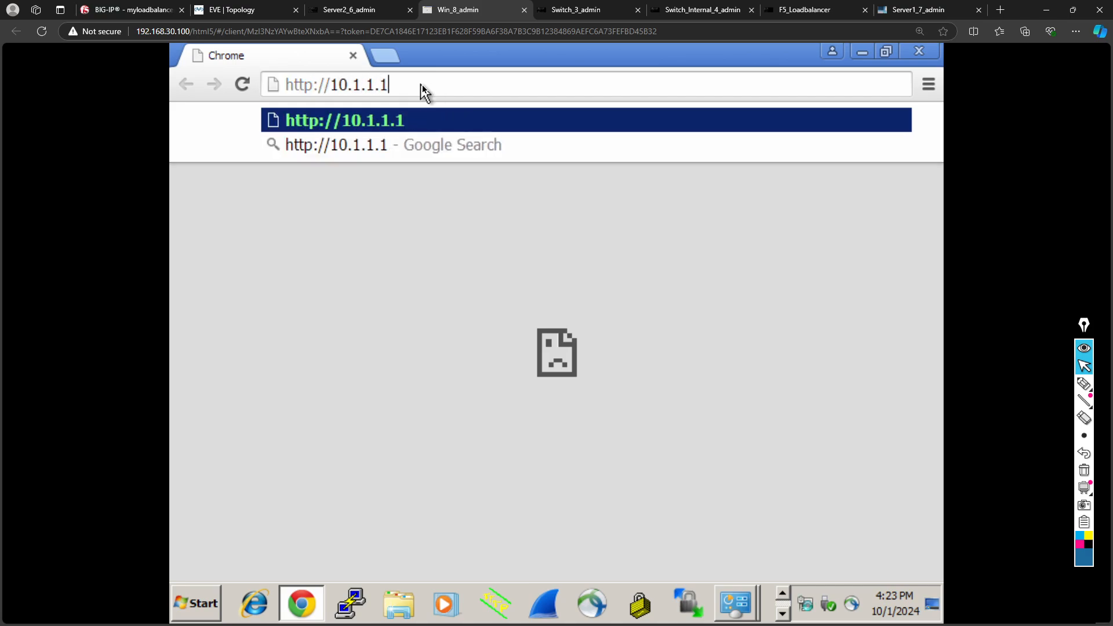
key(Return)
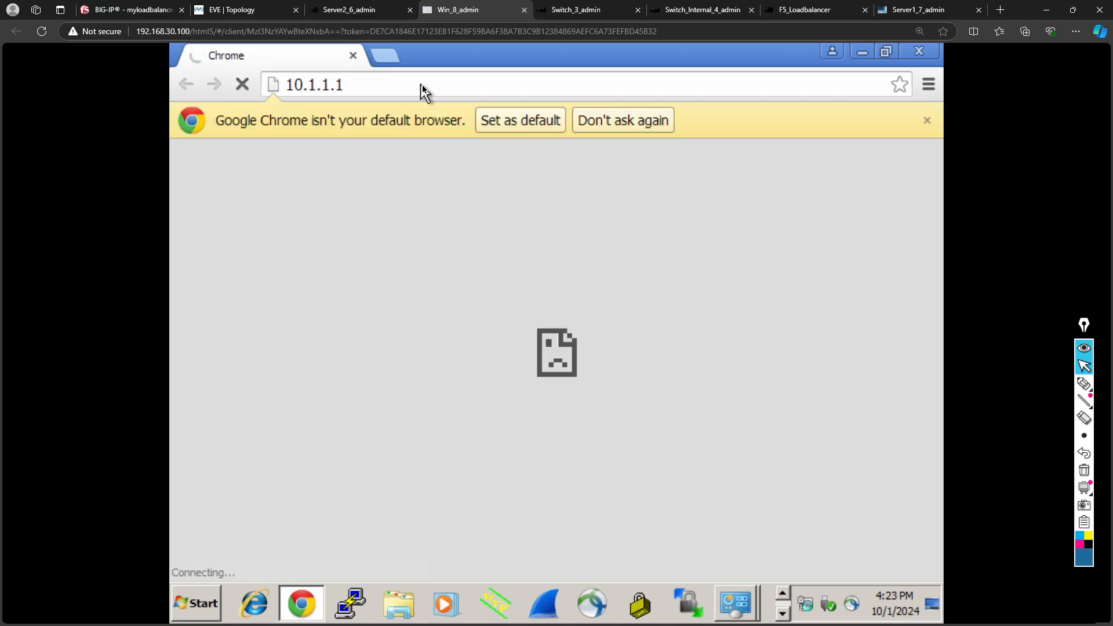
click(308, 87)
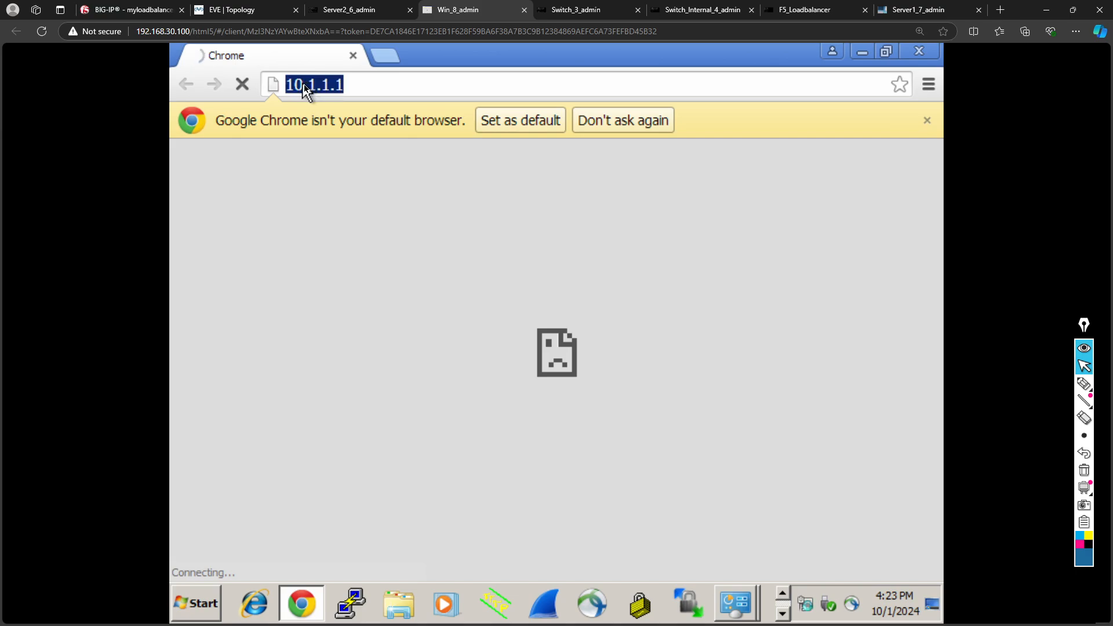
click(304, 86)
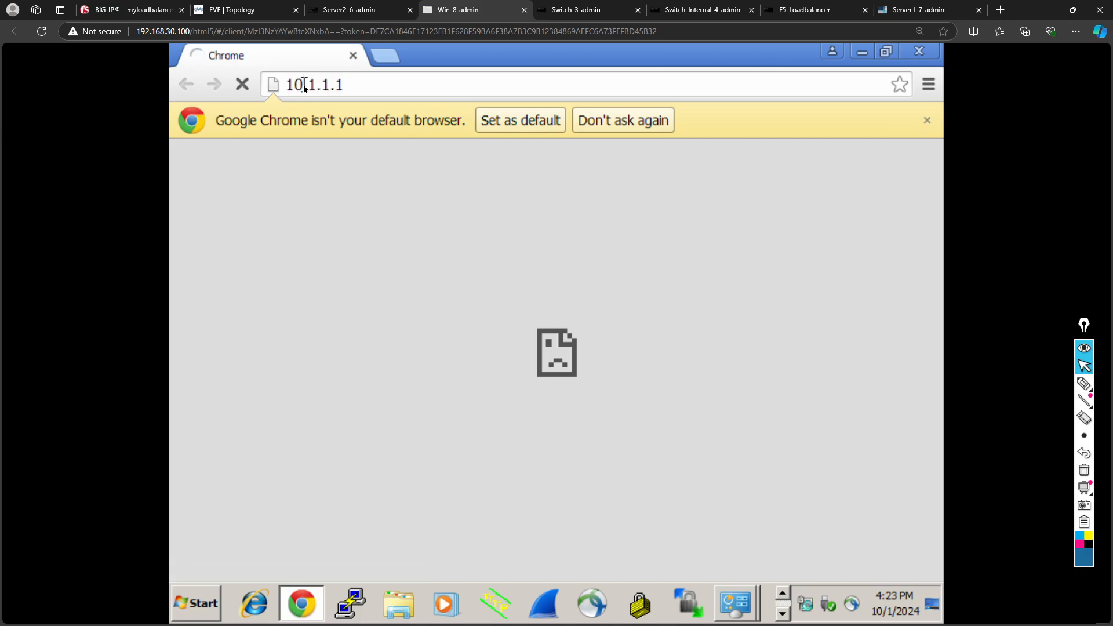
click(303, 87)
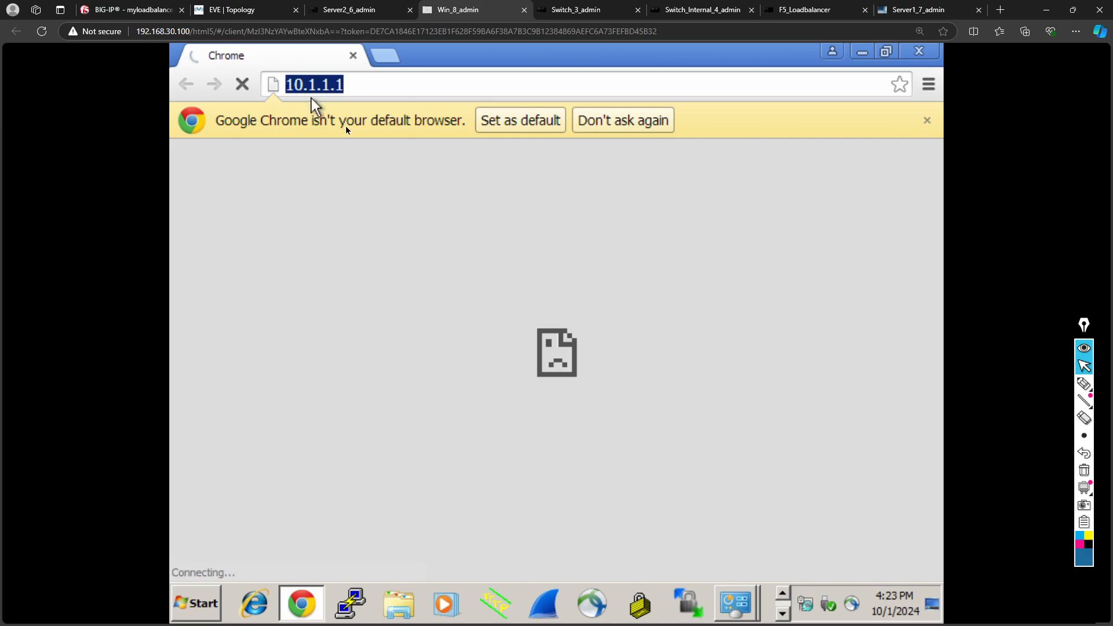
click(305, 88)
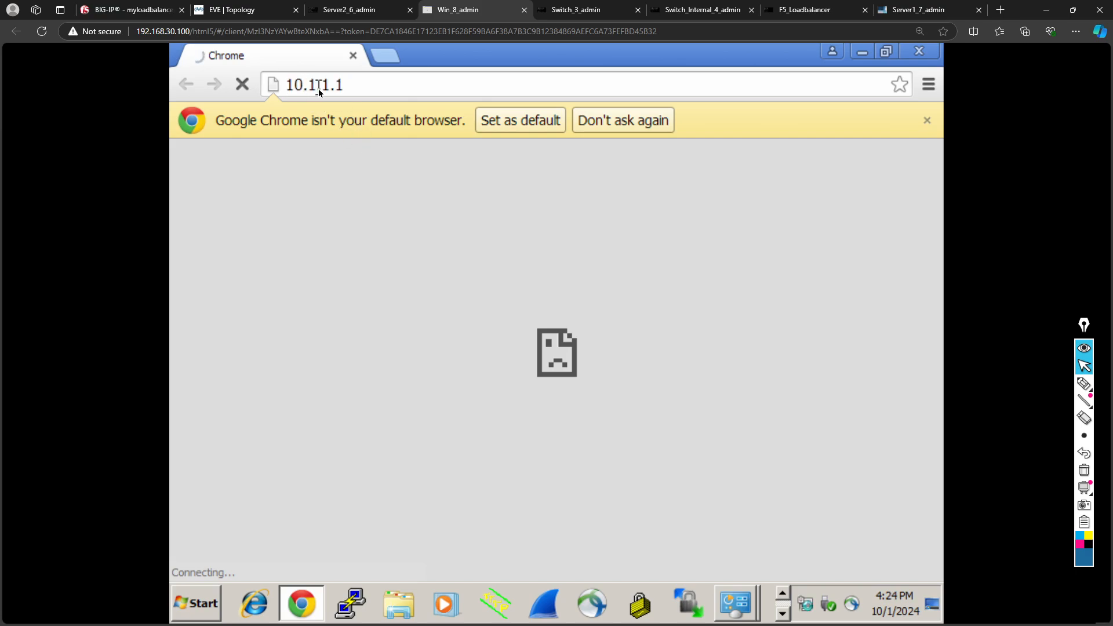
text(0)
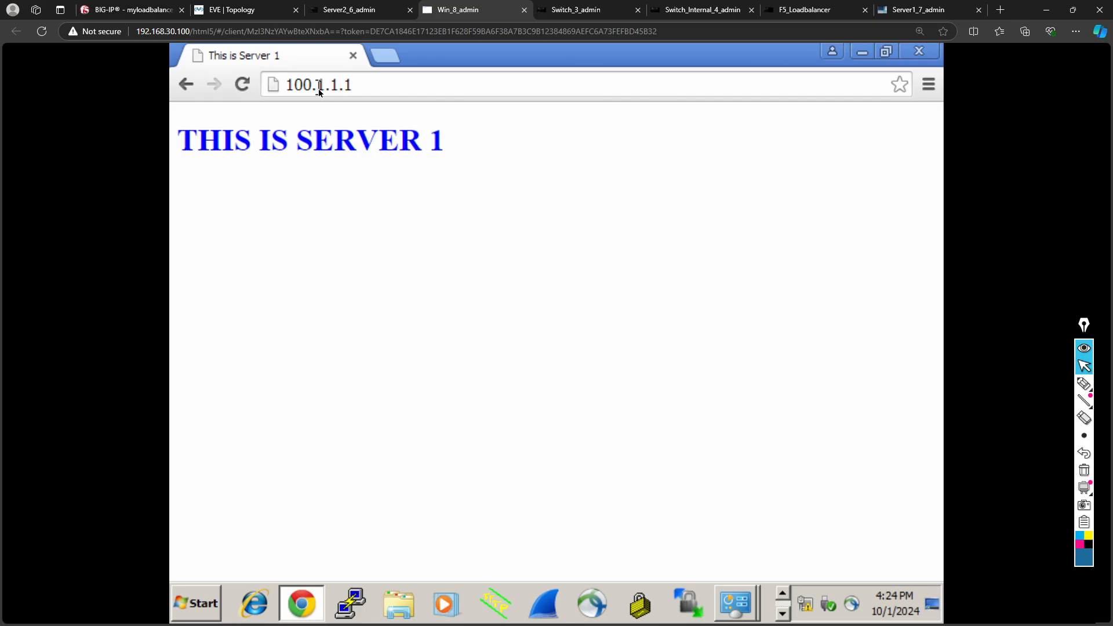
click(264, 10)
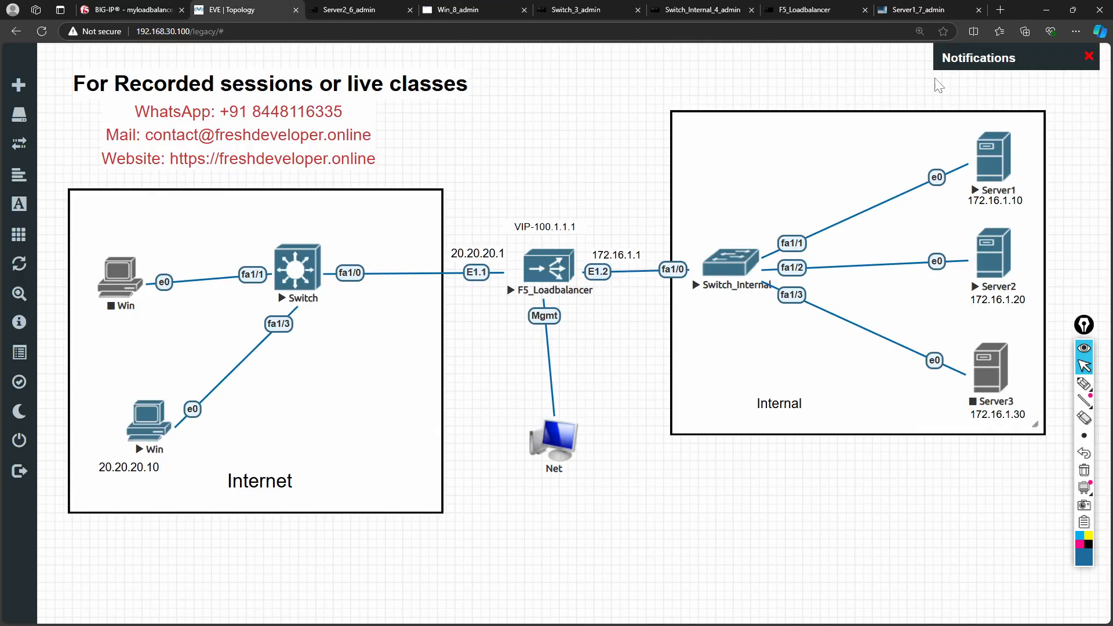
- Disable the Server1:80 pool member on the BIG-IP and reload the 100.1.1.1 VIP page
click(152, 10)
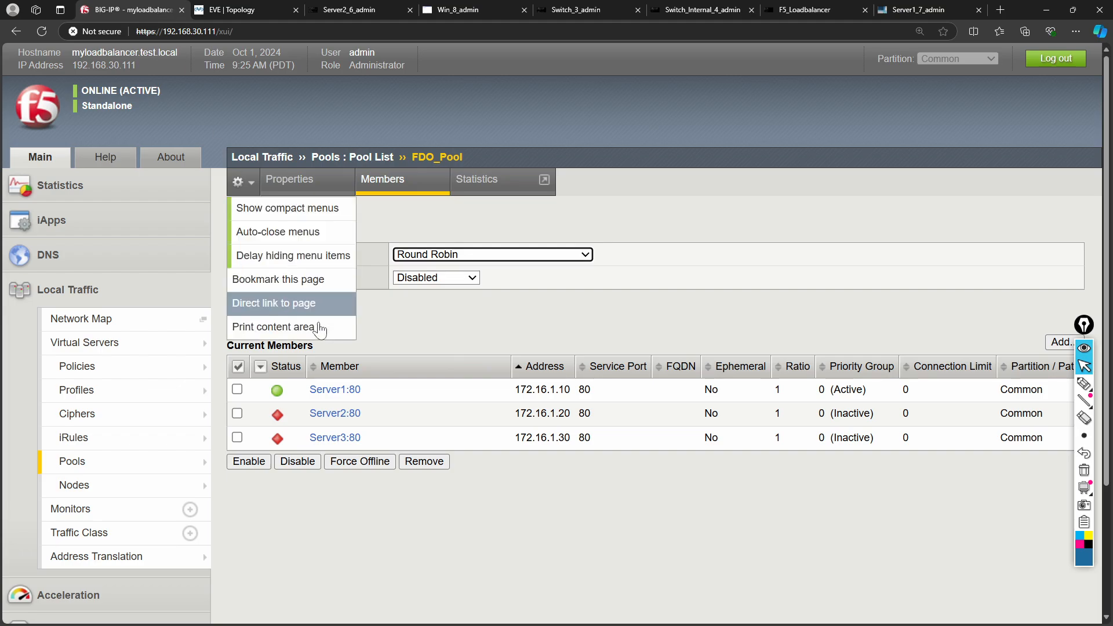
click(237, 389)
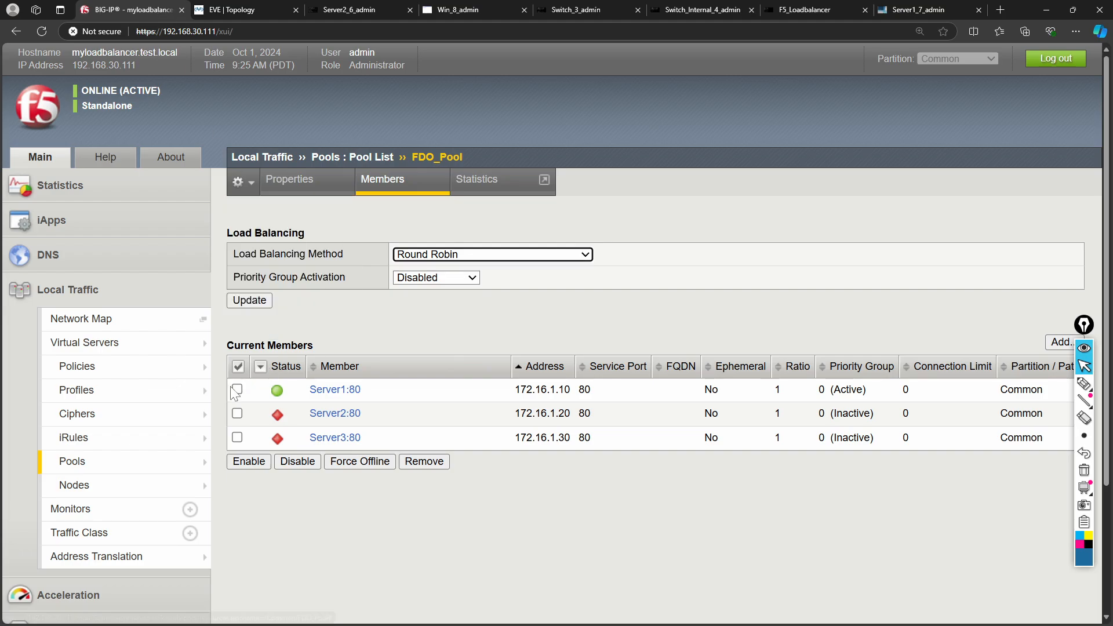
click(288, 464)
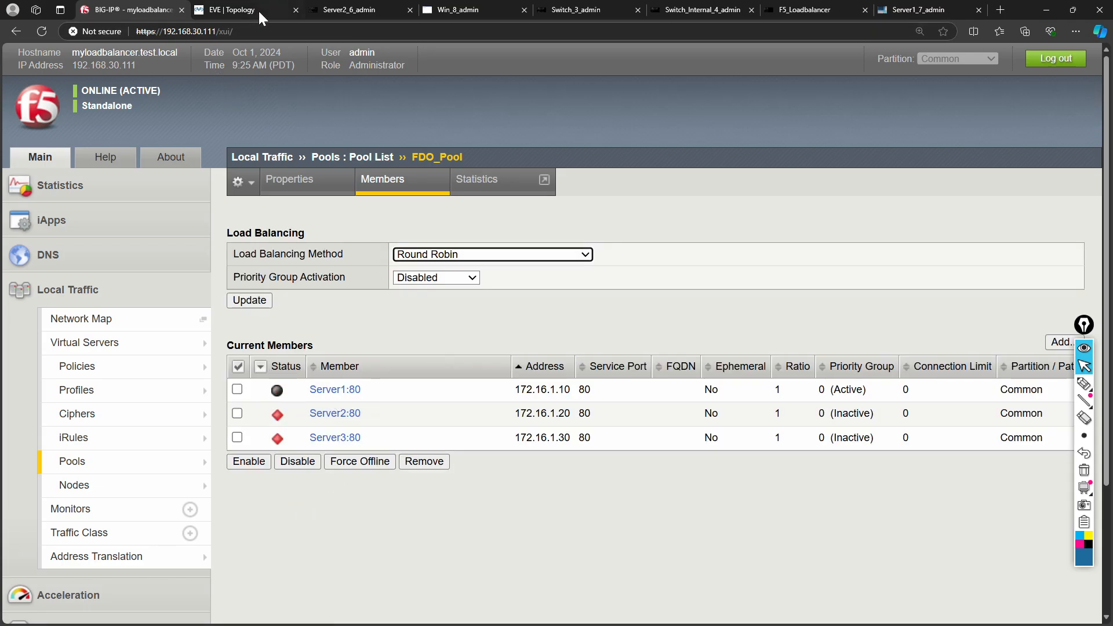
click(452, 13)
click(377, 88)
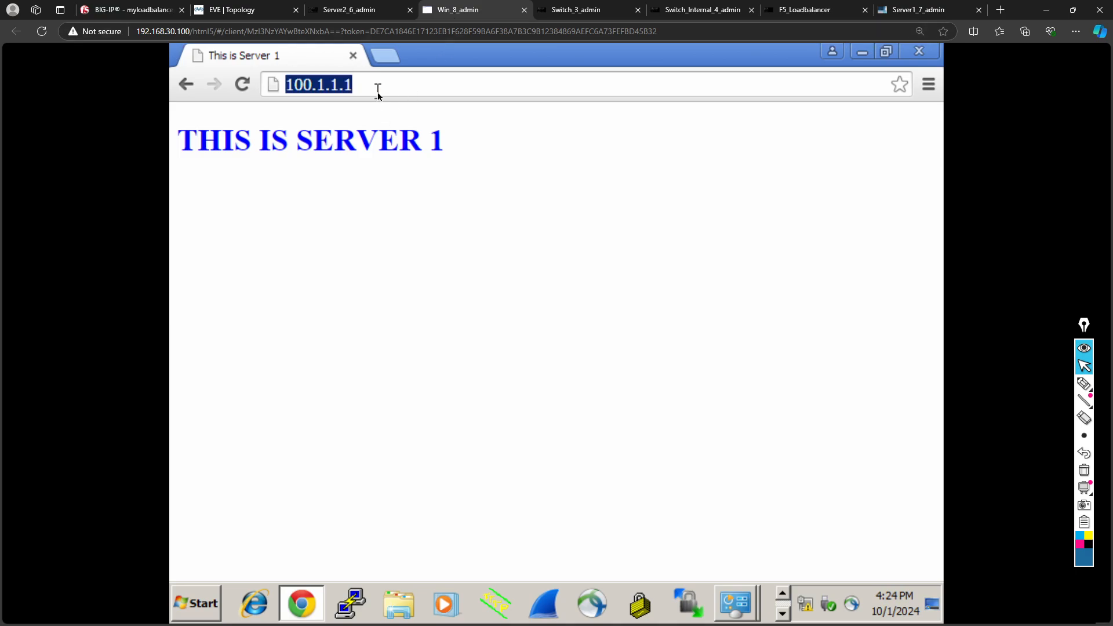
key(Return)
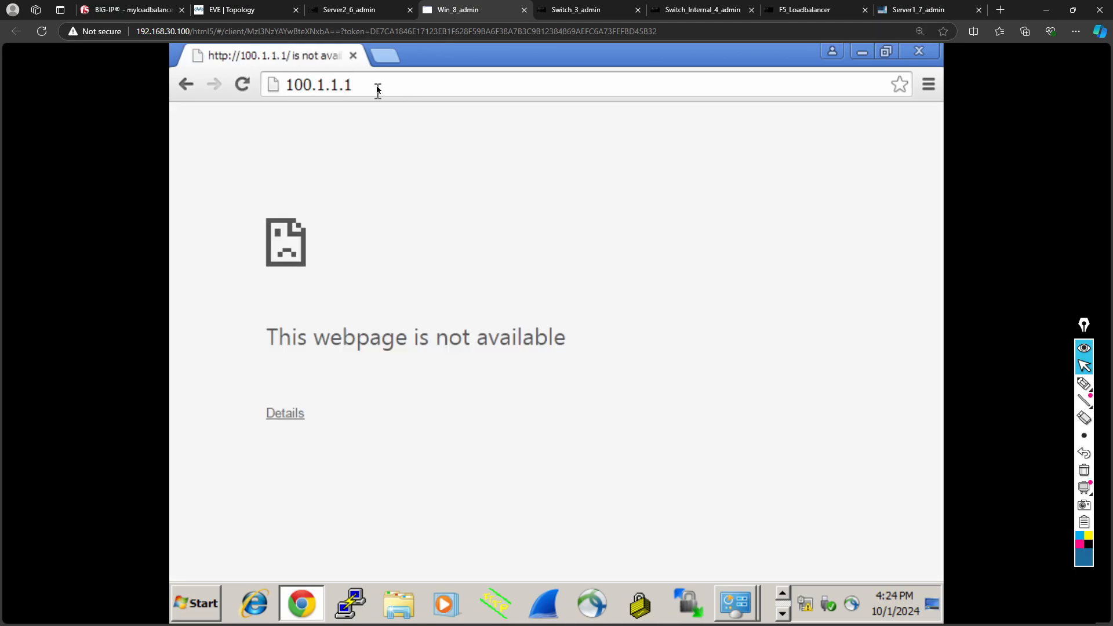
- Re-enable the Server1:80 pool member and reload 100.1.1.1 again
click(229, 10)
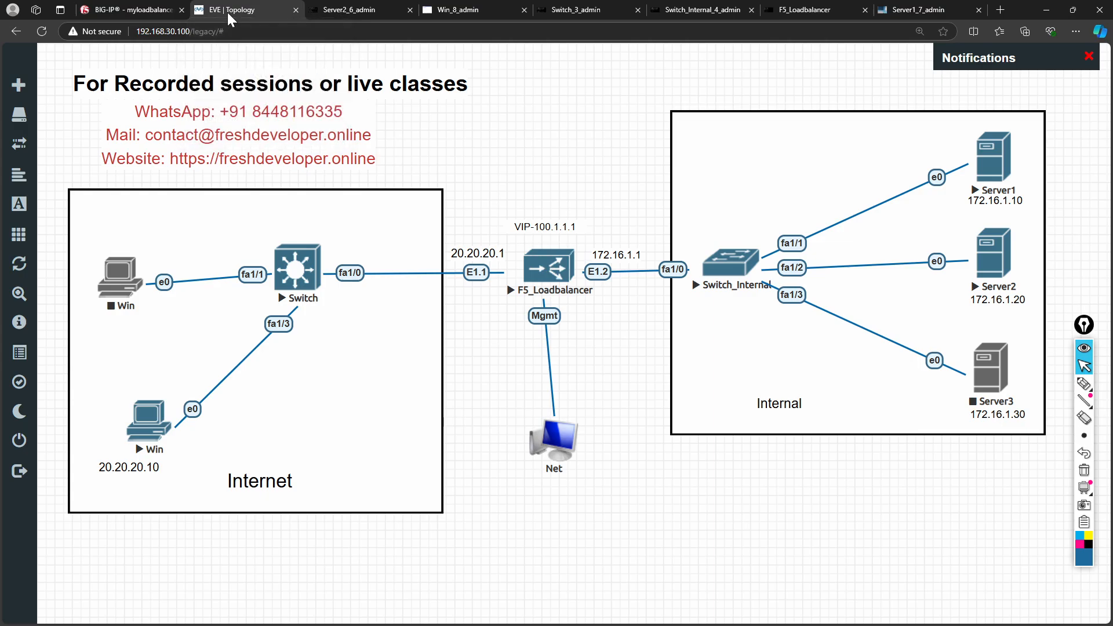
click(121, 12)
click(237, 389)
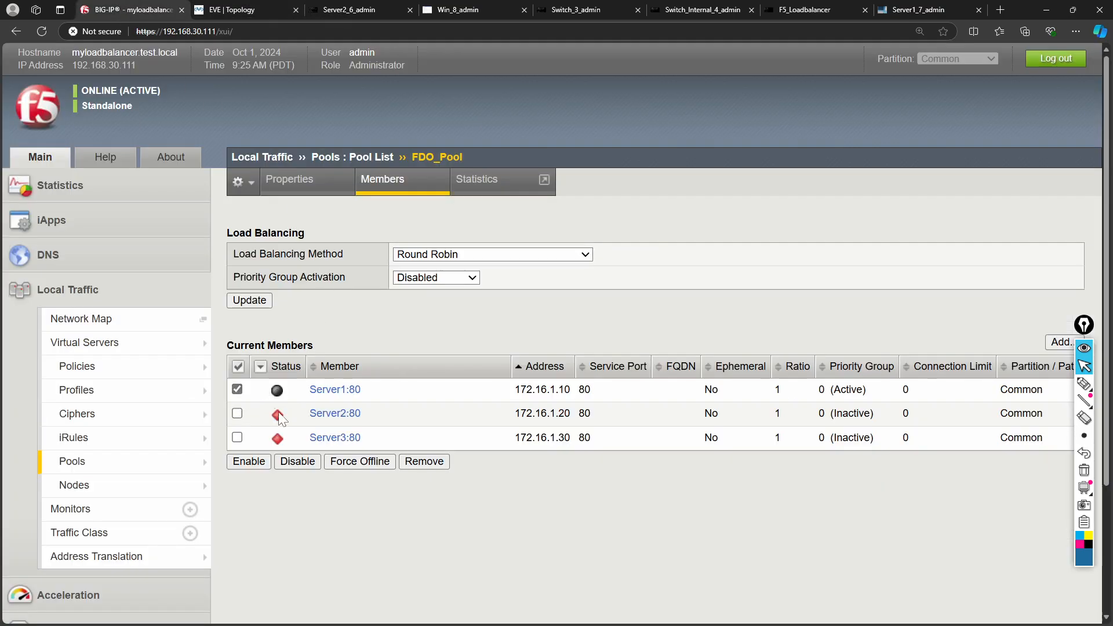
click(257, 462)
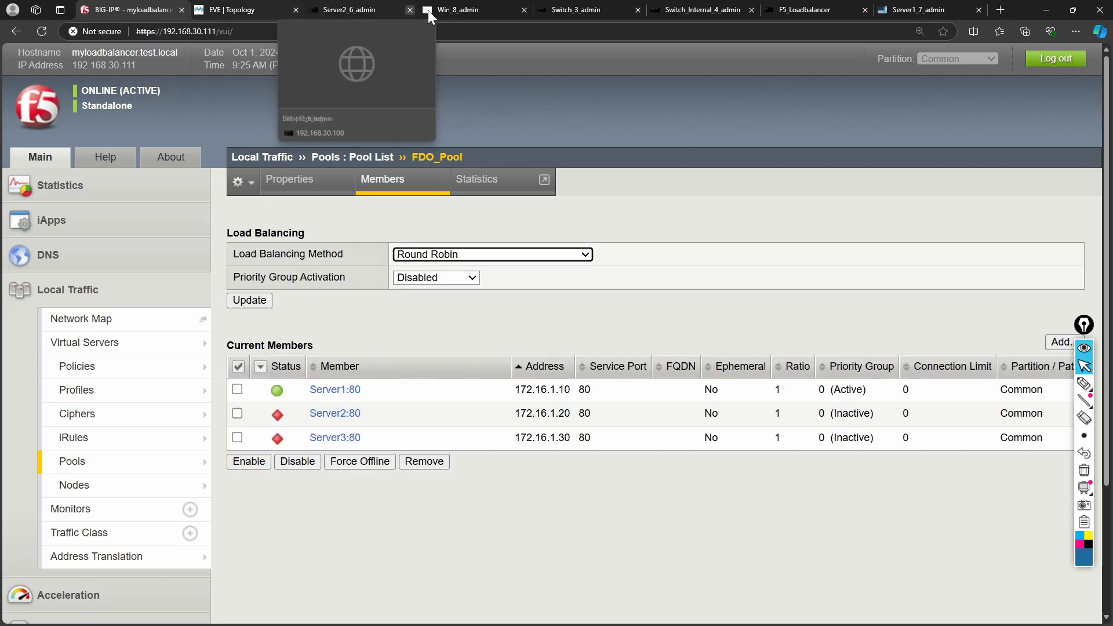
click(470, 10)
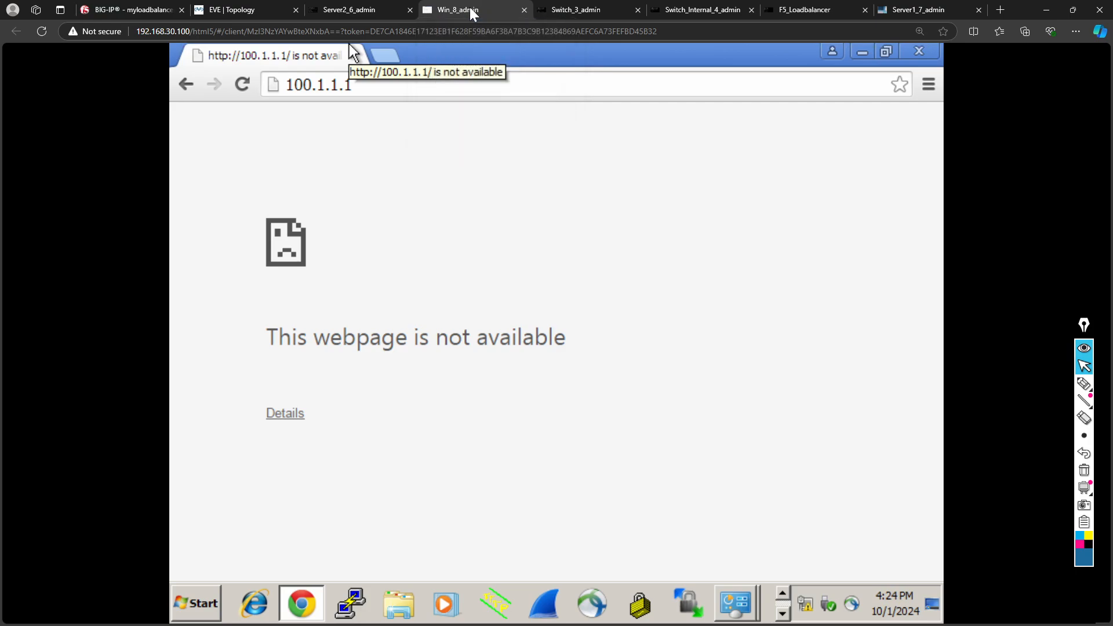
click(244, 86)
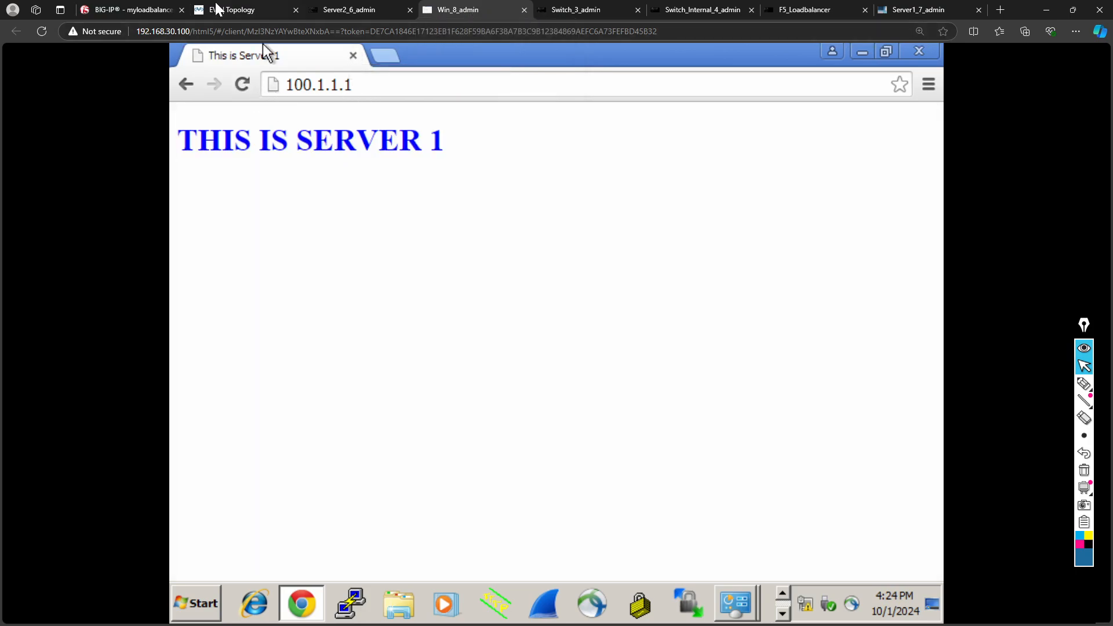
click(259, 9)
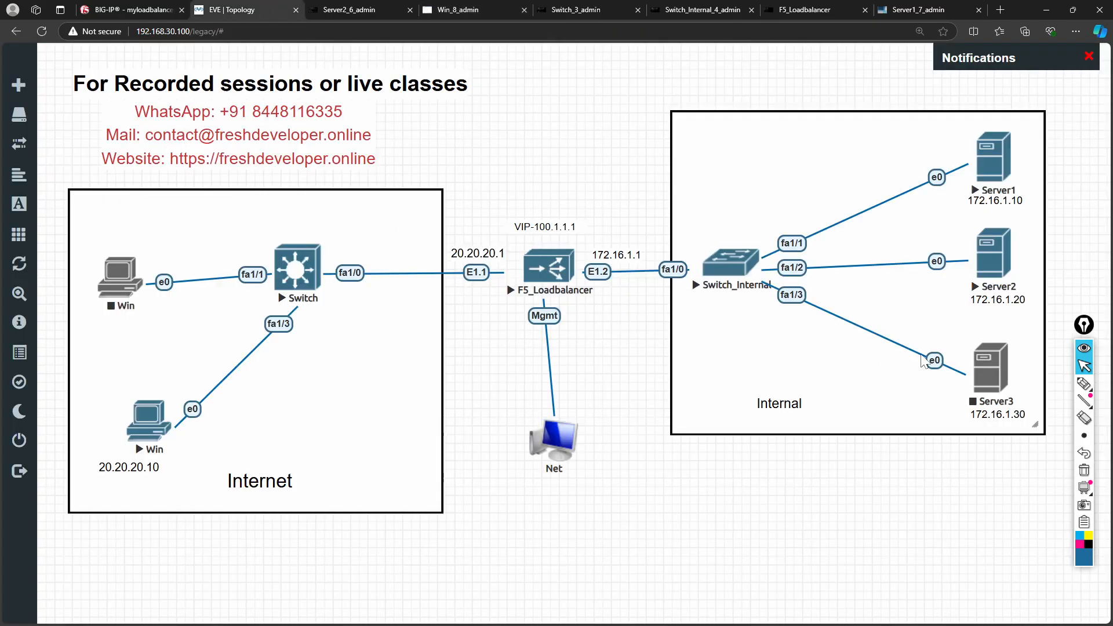
- Start the Server3 node and open its console
right_click(985, 376)
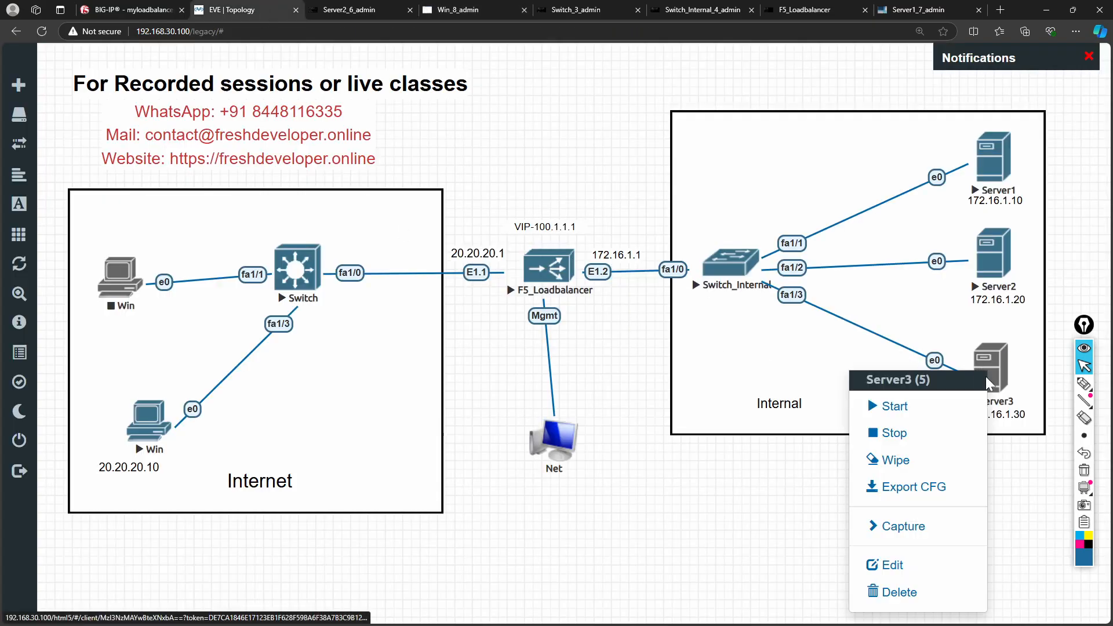
click(926, 413)
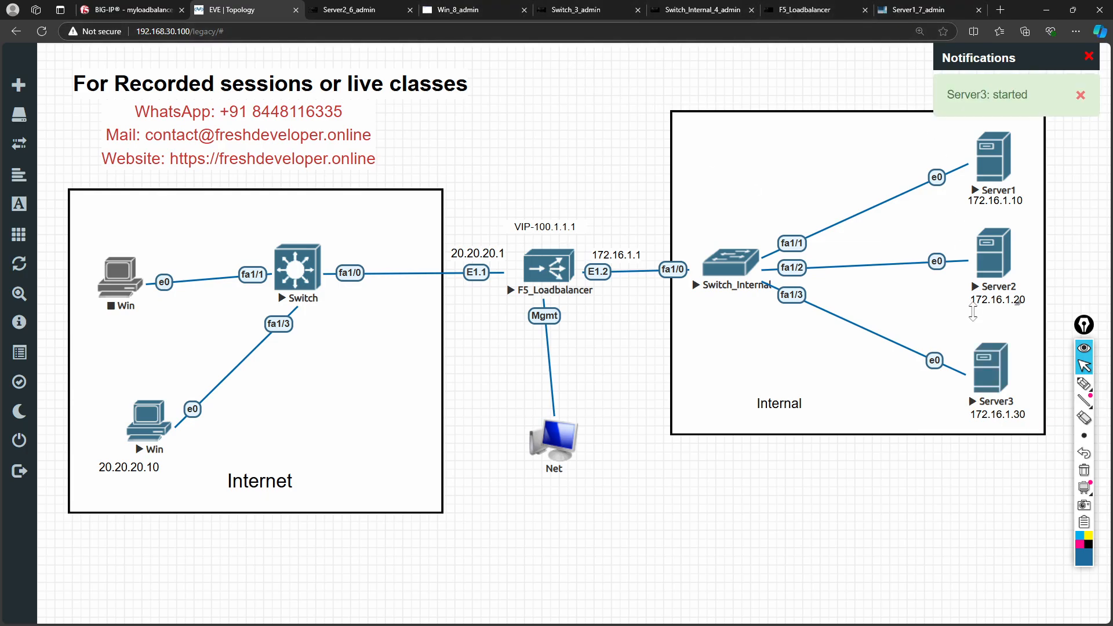
click(988, 377)
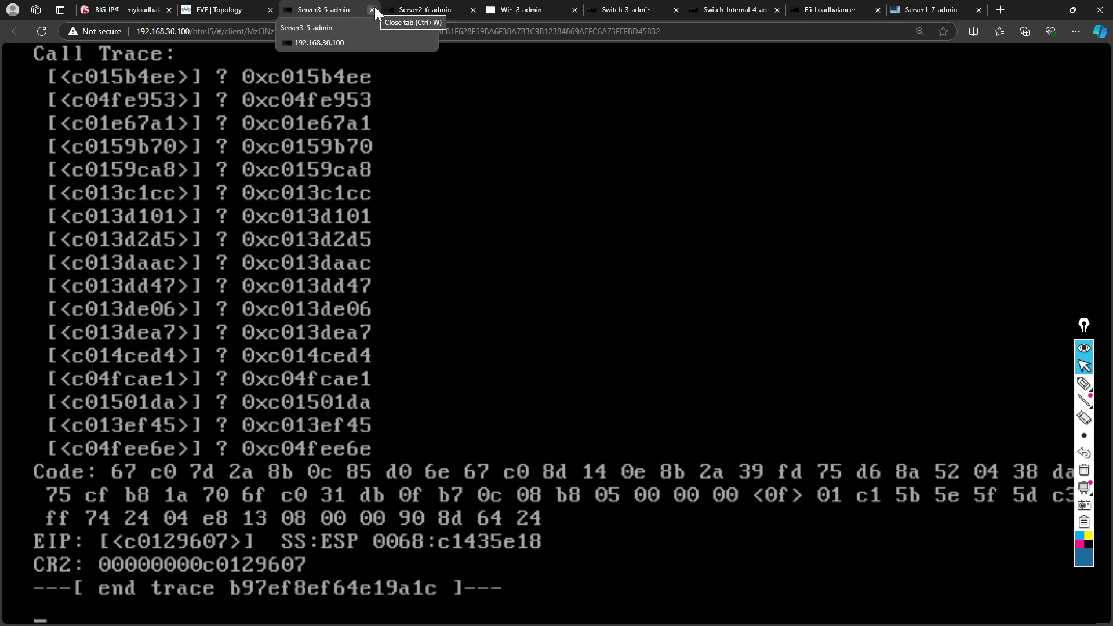
- Check the Server2 console, then stop Server3 and dismiss the stop notifications
click(219, 10)
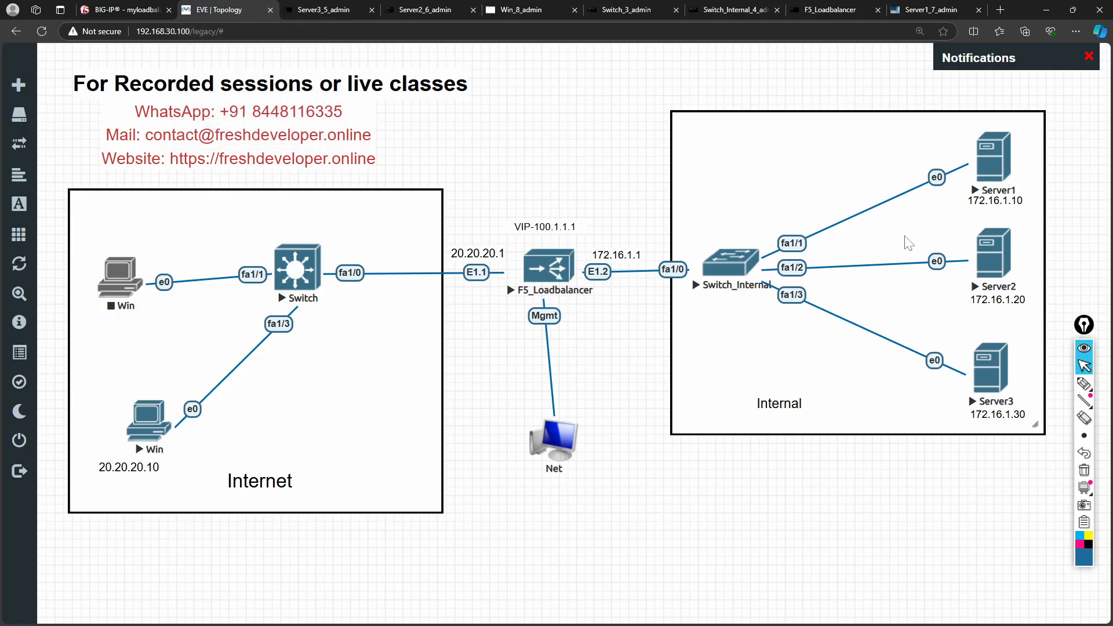
click(993, 255)
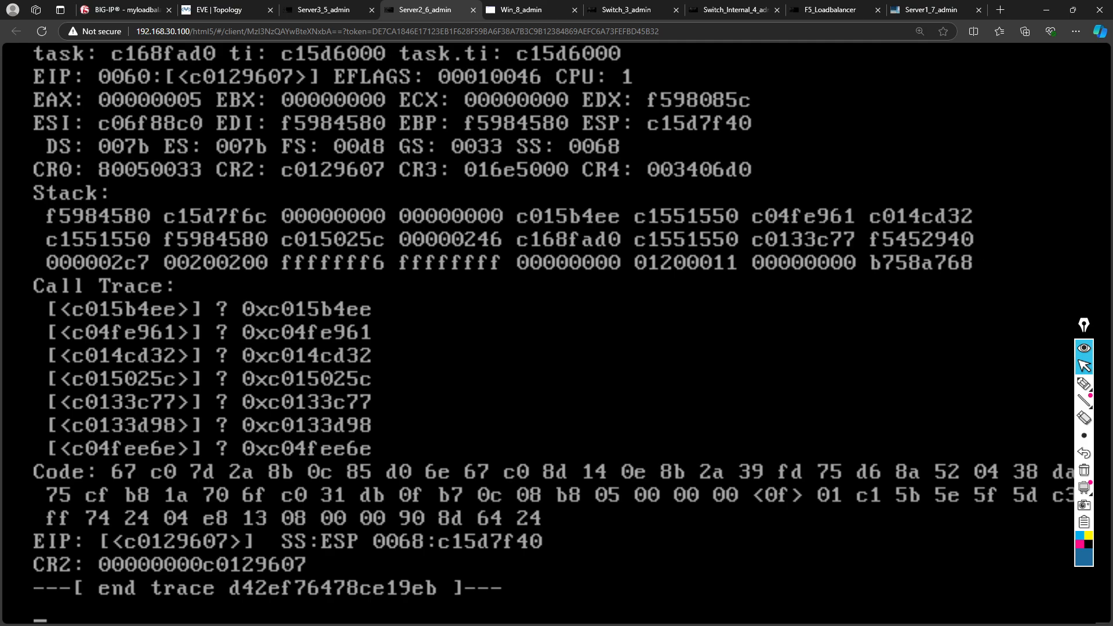
click(215, 12)
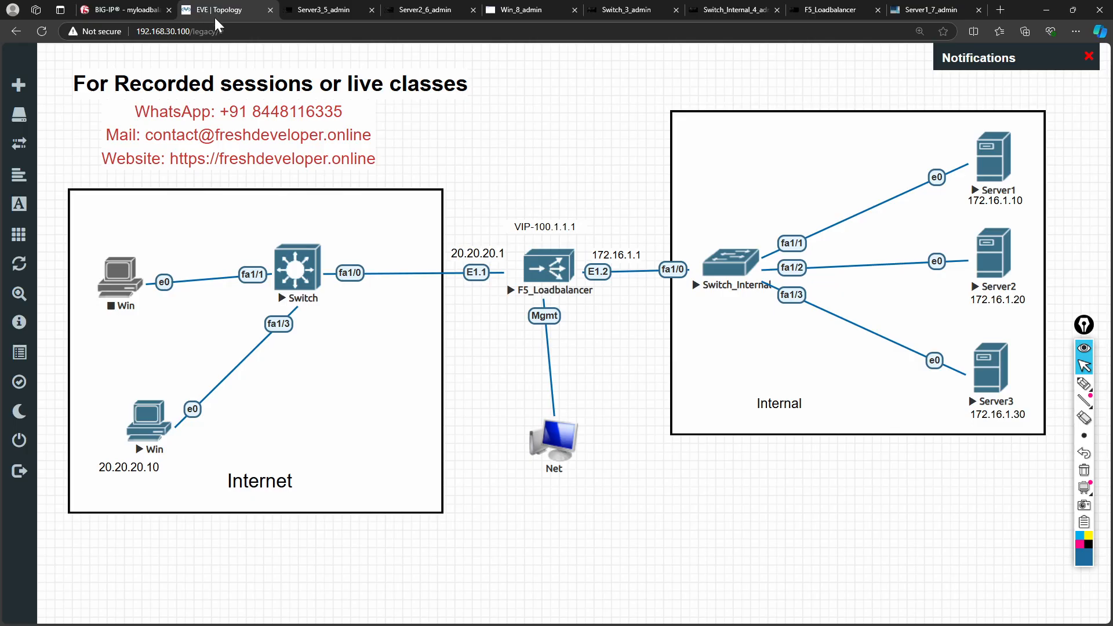
right_click(975, 260)
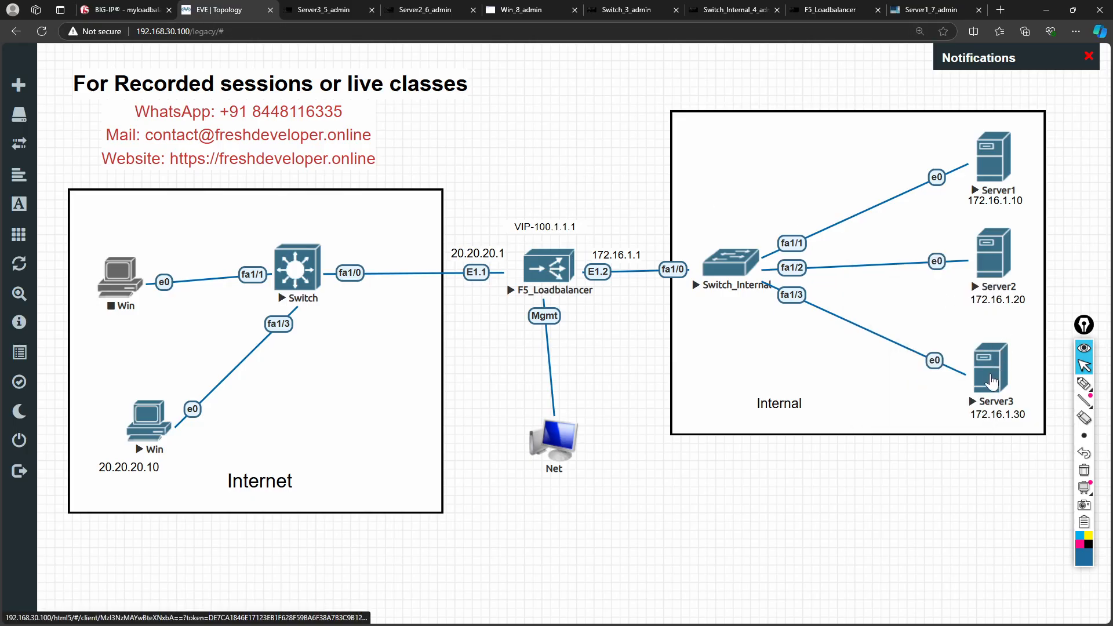
right_click(990, 383)
click(895, 413)
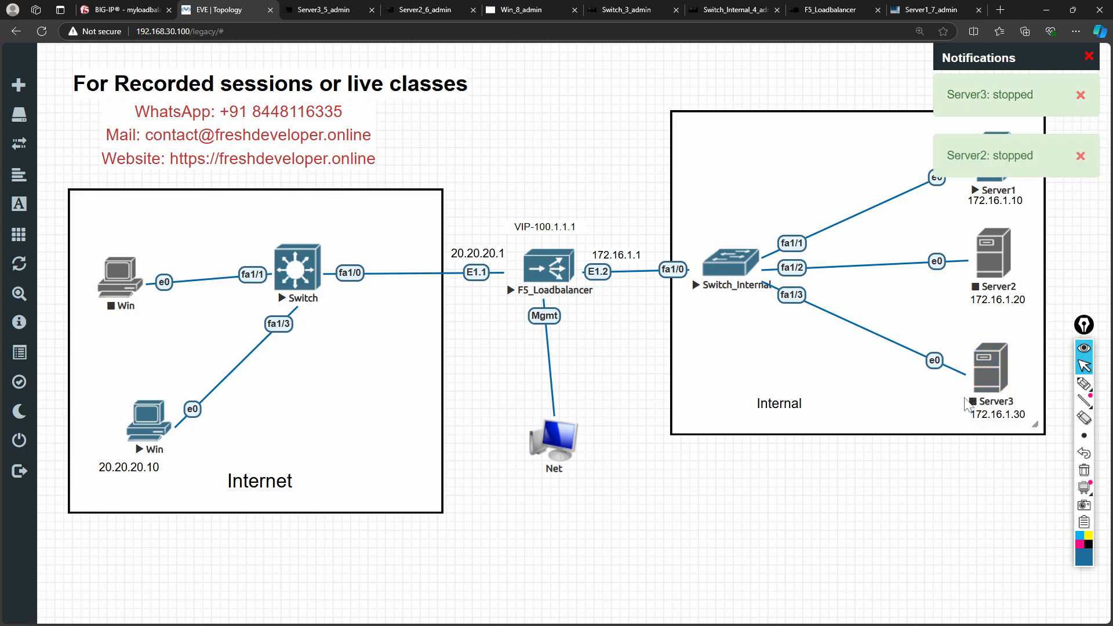
click(1079, 156)
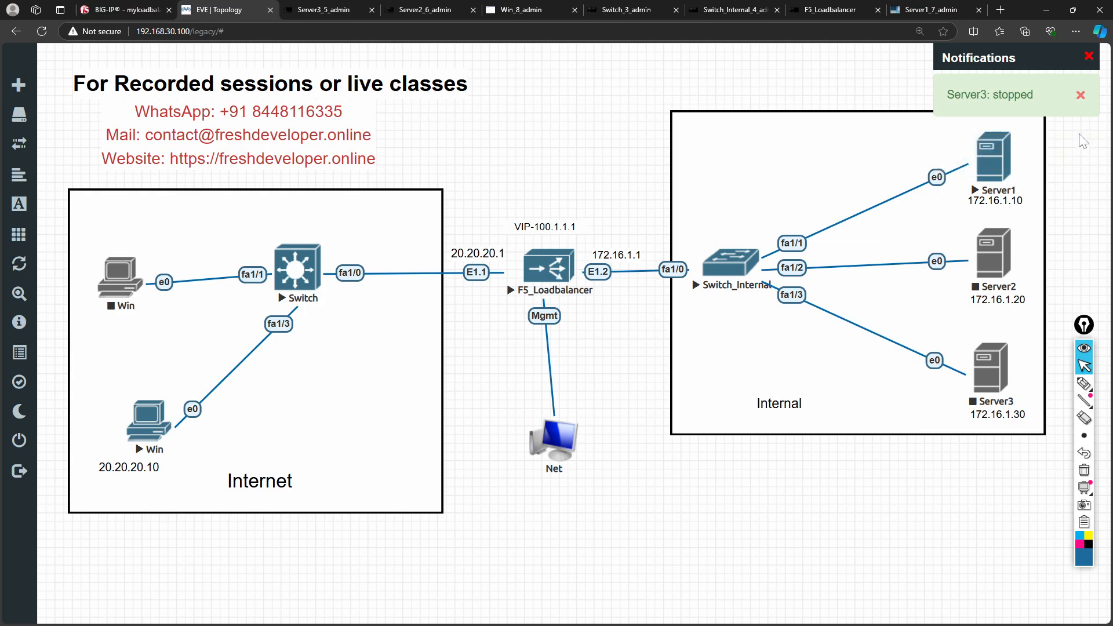
click(1080, 94)
- Start Server2 and check its console
right_click(991, 255)
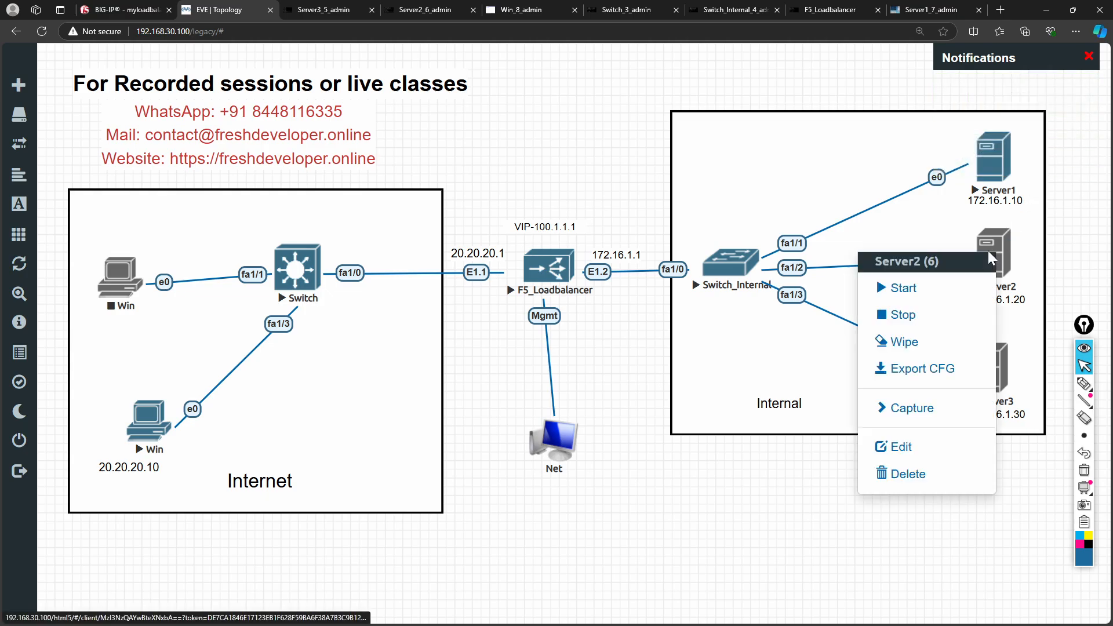
click(875, 279)
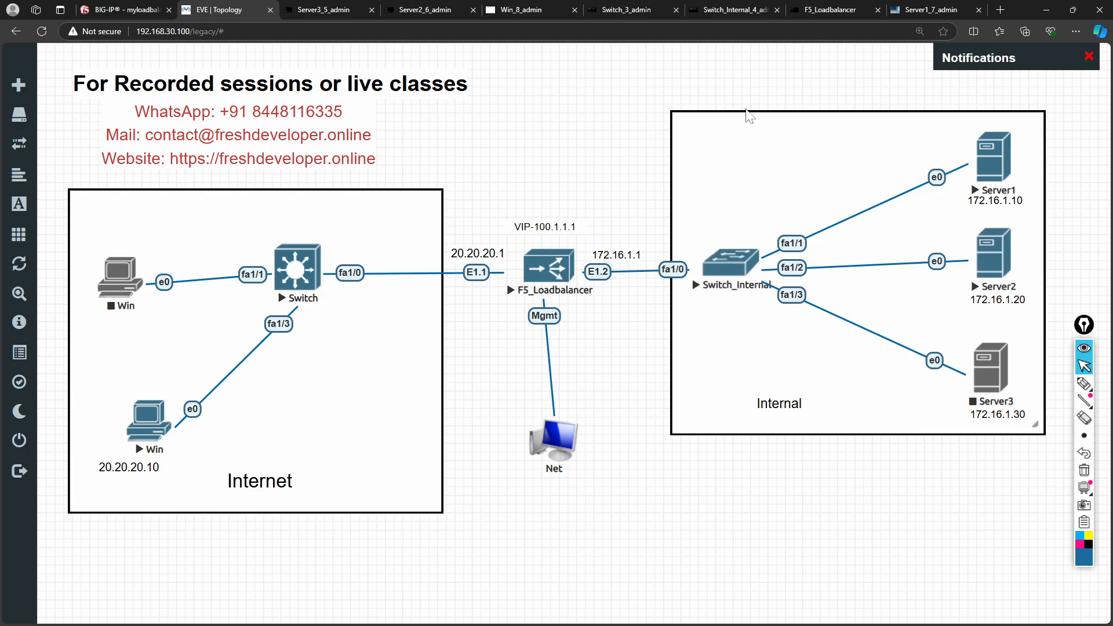
click(990, 261)
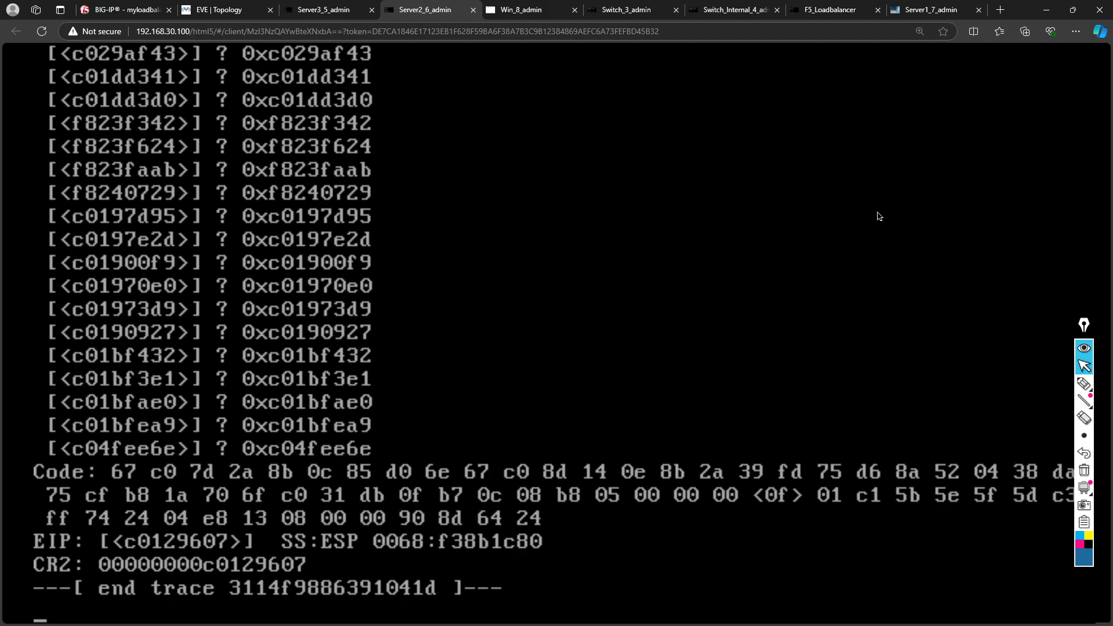
click(473, 10)
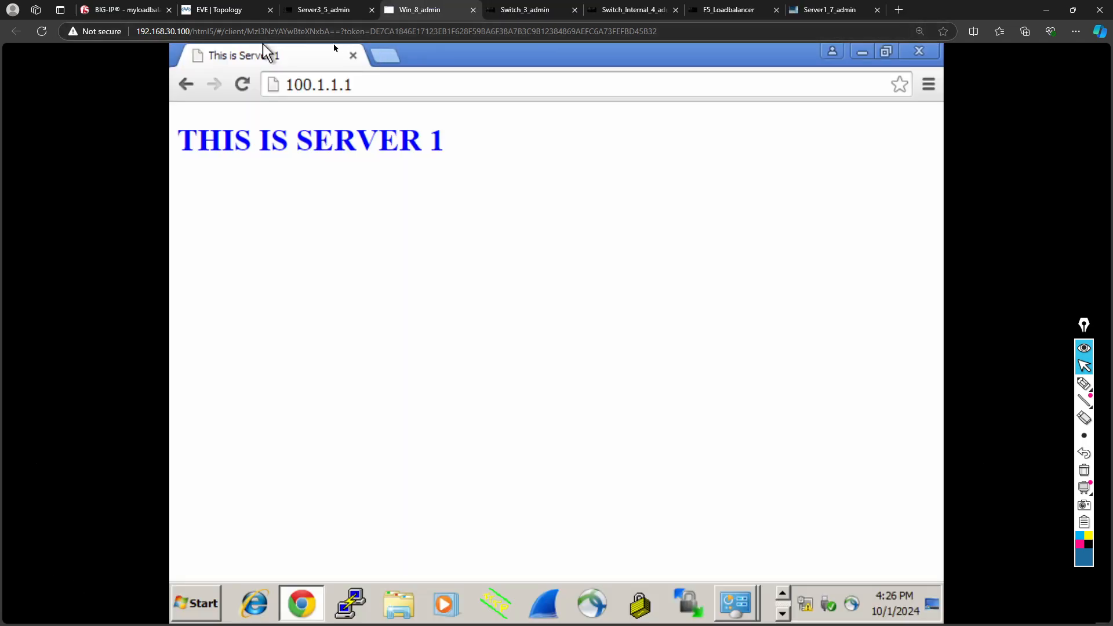
click(231, 10)
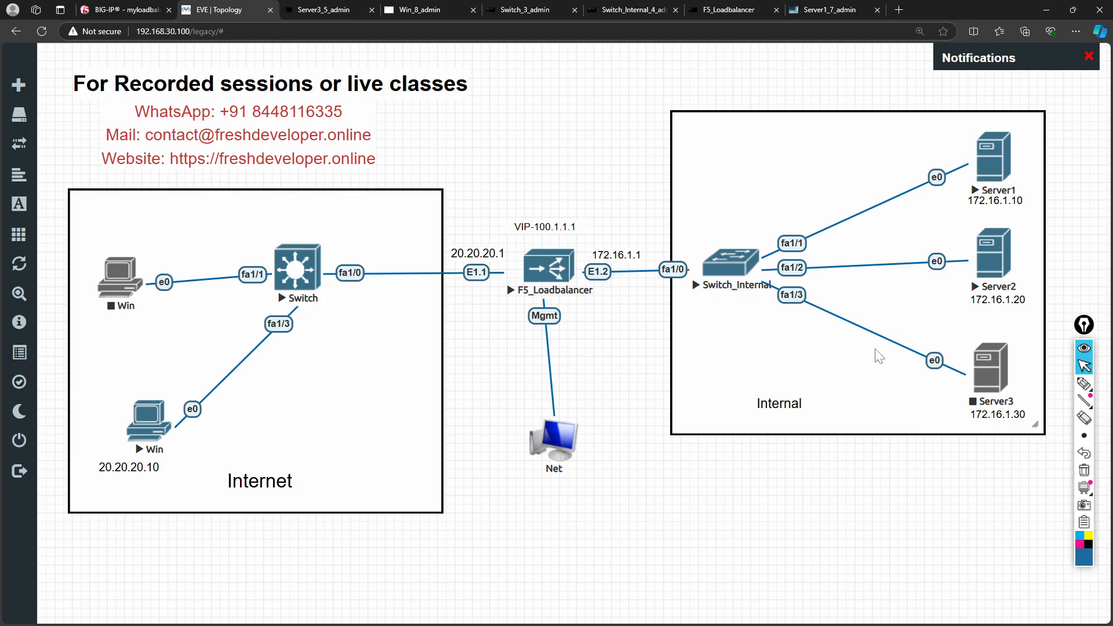
- Start Server3 again and reconnect to its console
right_click(972, 373)
click(955, 408)
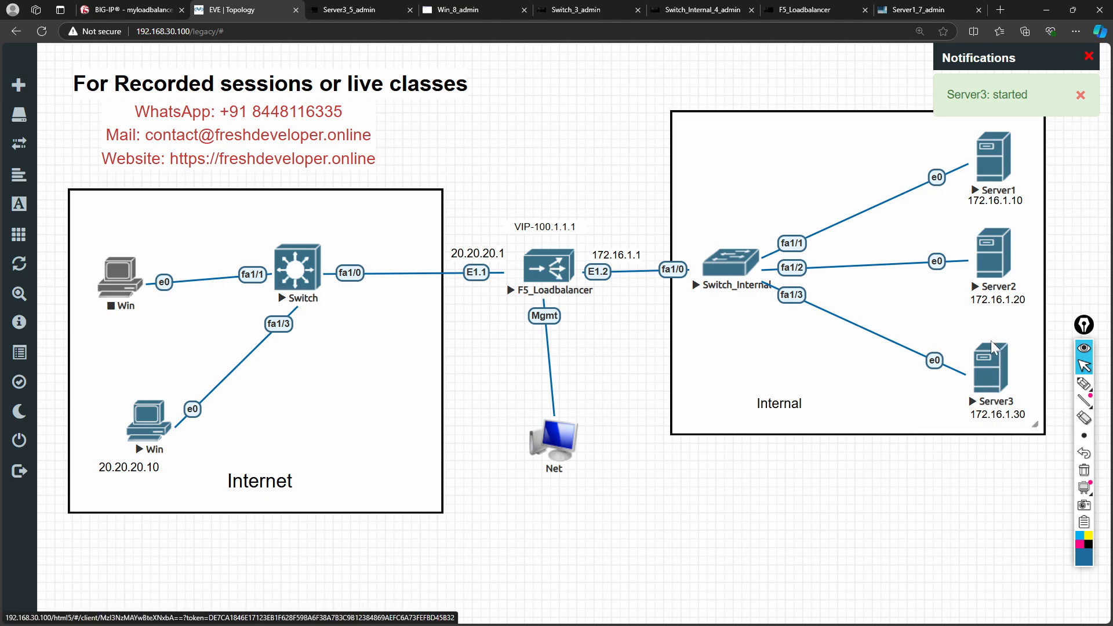
click(989, 369)
click(570, 362)
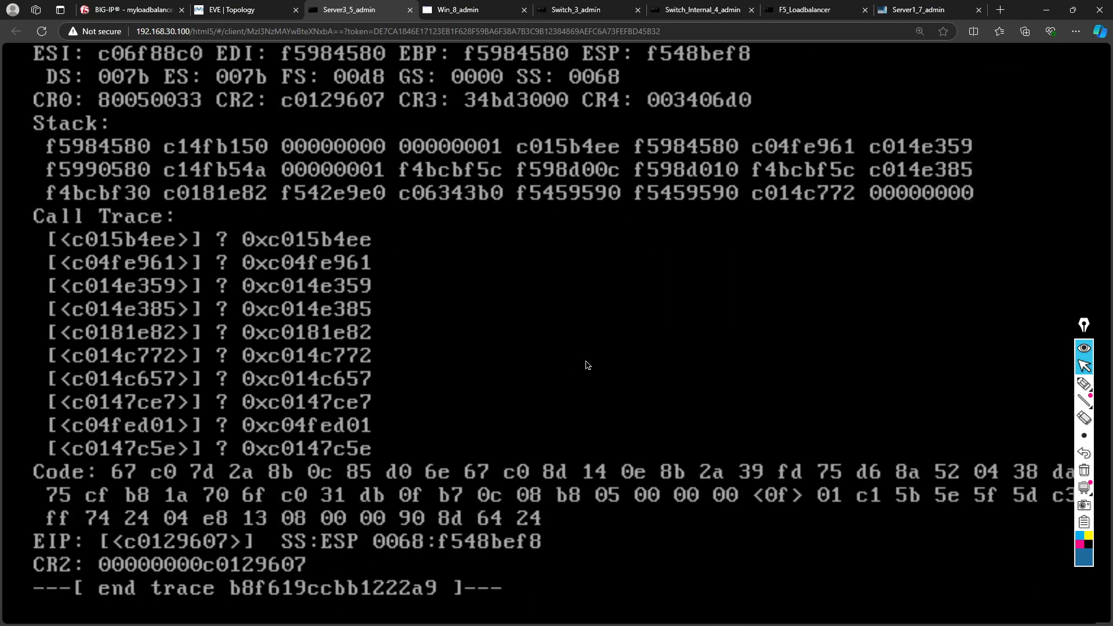
click(224, 9)
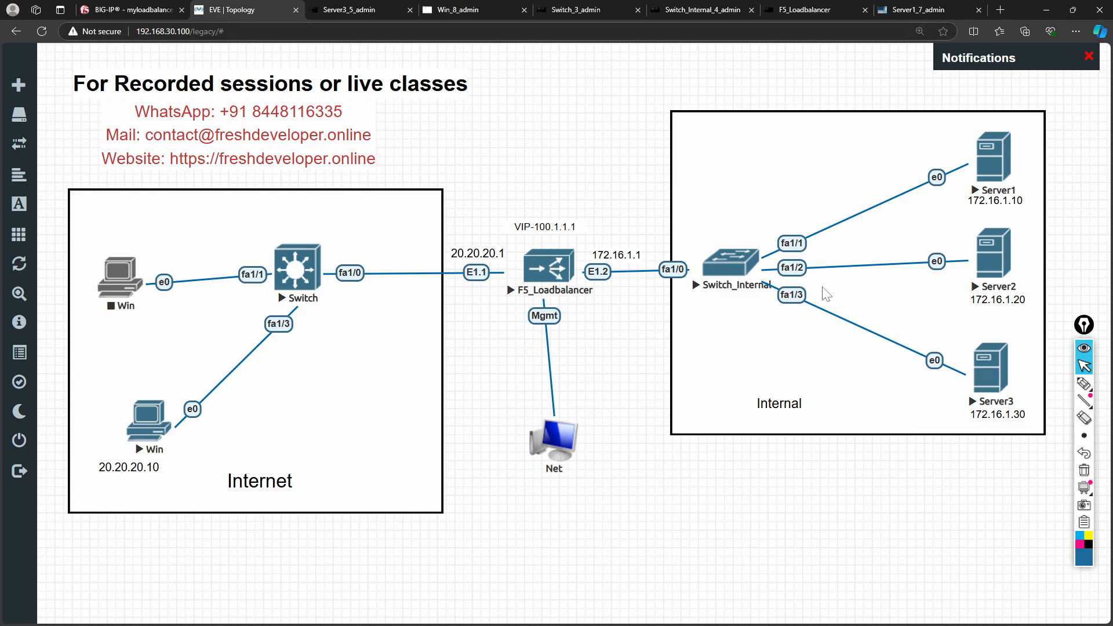
- Stop Server2 and start it once more
right_click(992, 256)
click(931, 296)
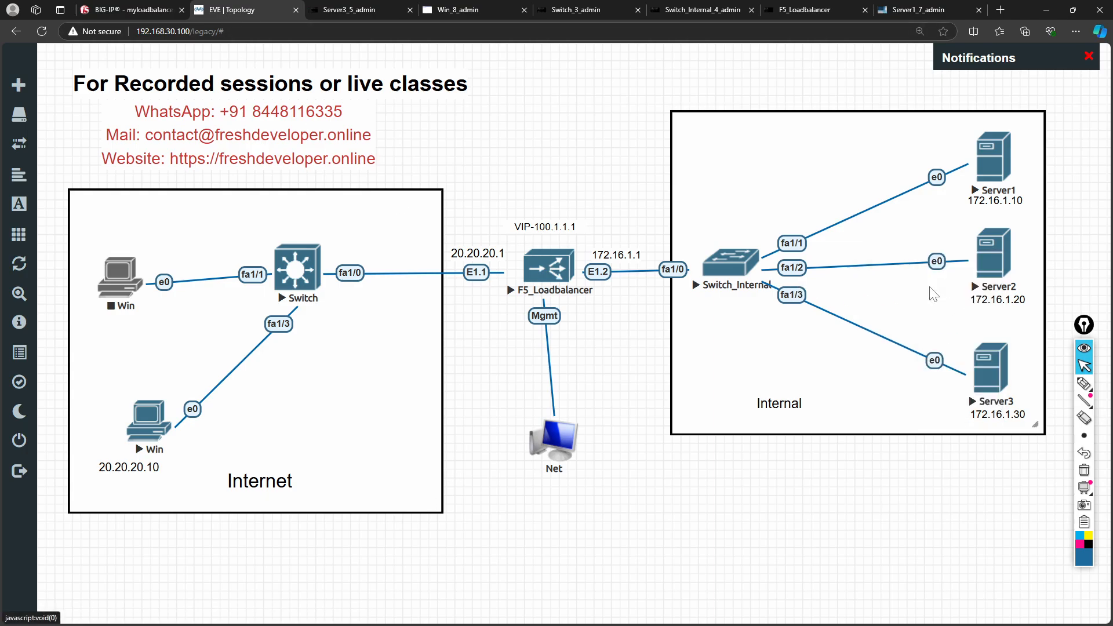
right_click(991, 262)
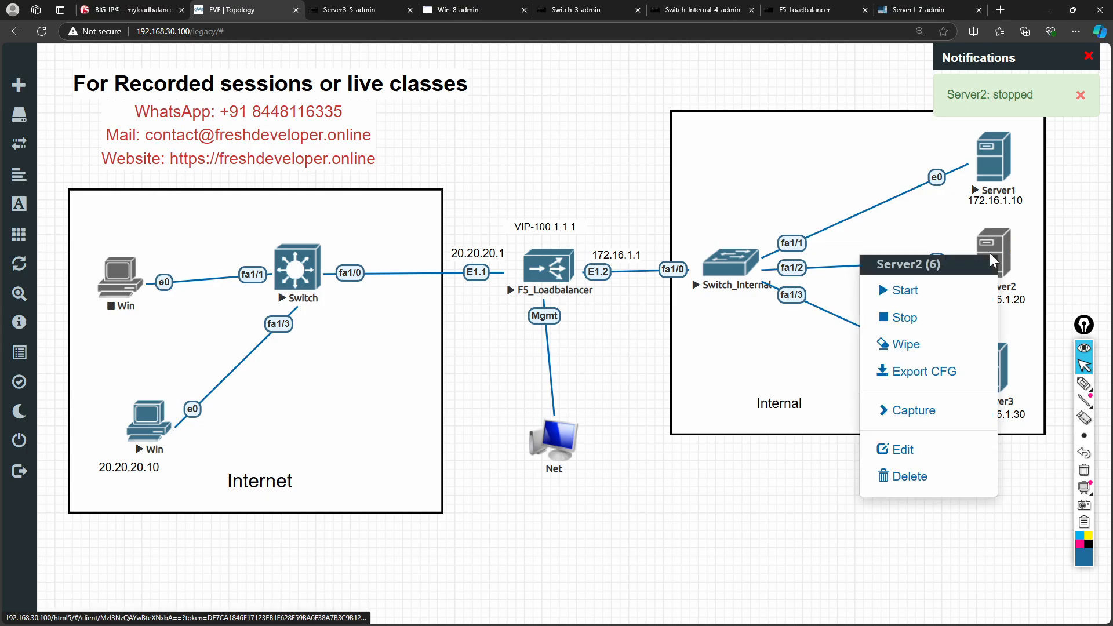
click(923, 295)
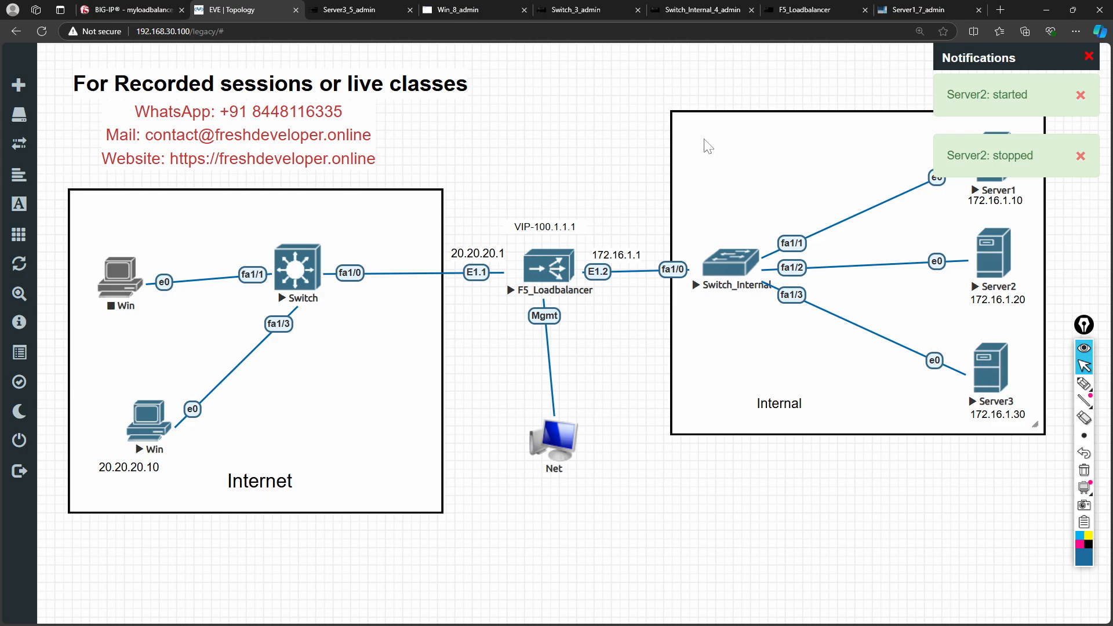
- In Server2's Tiny Core network settings, give eth0 the address 172.16.1.20
click(996, 264)
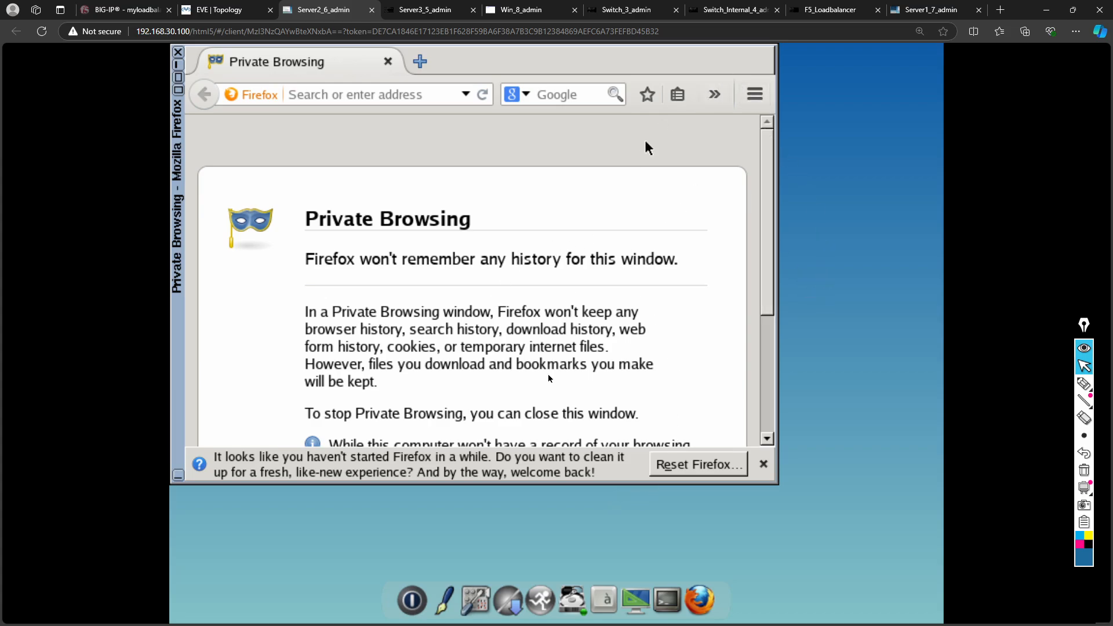
click(475, 594)
click(587, 566)
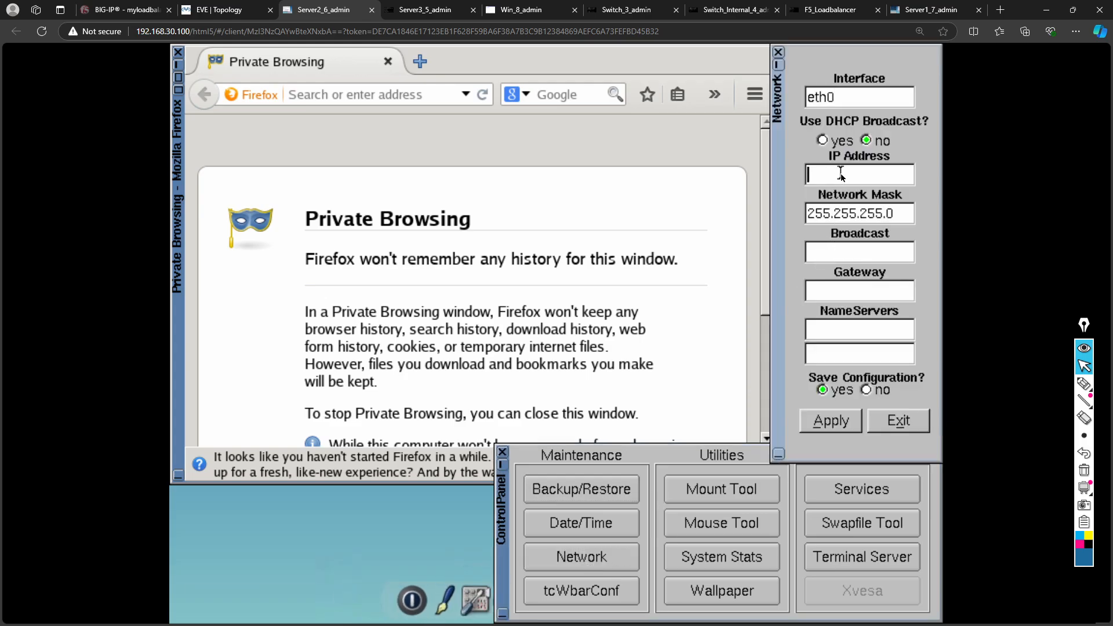
text(172.16.1.20)
click(839, 291)
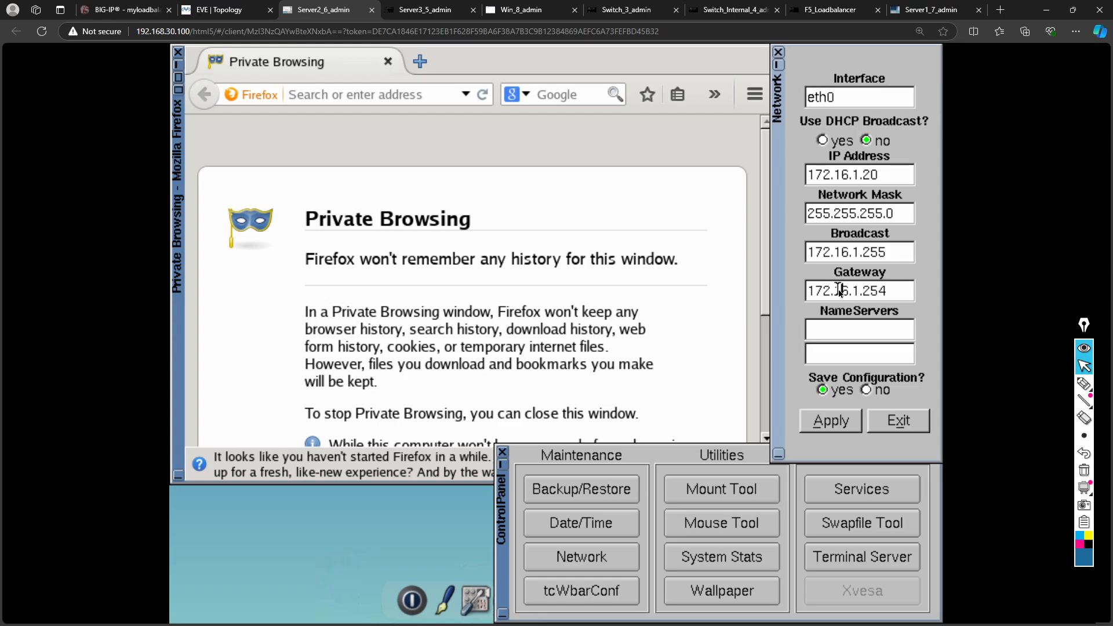
- Correct Server2's gateway from 172.16.1.254 to 172.16.1.1, apply it, and return to BIG-IP
click(896, 292)
key(BackSpace)
key(BackSpace)
key(BackSpace)
text(1)
click(844, 422)
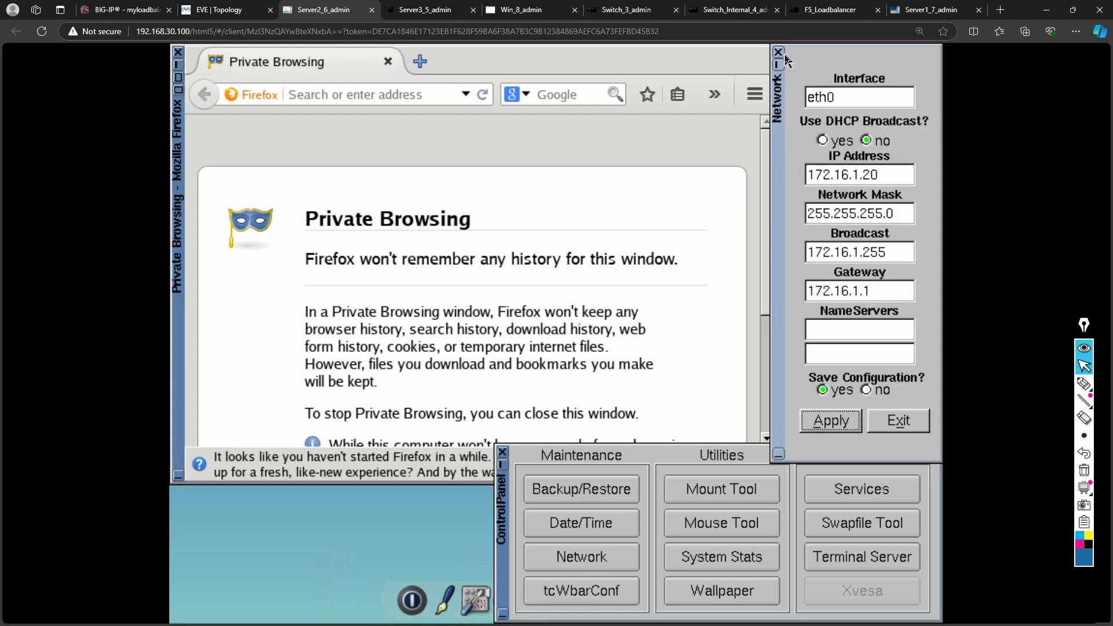
click(142, 17)
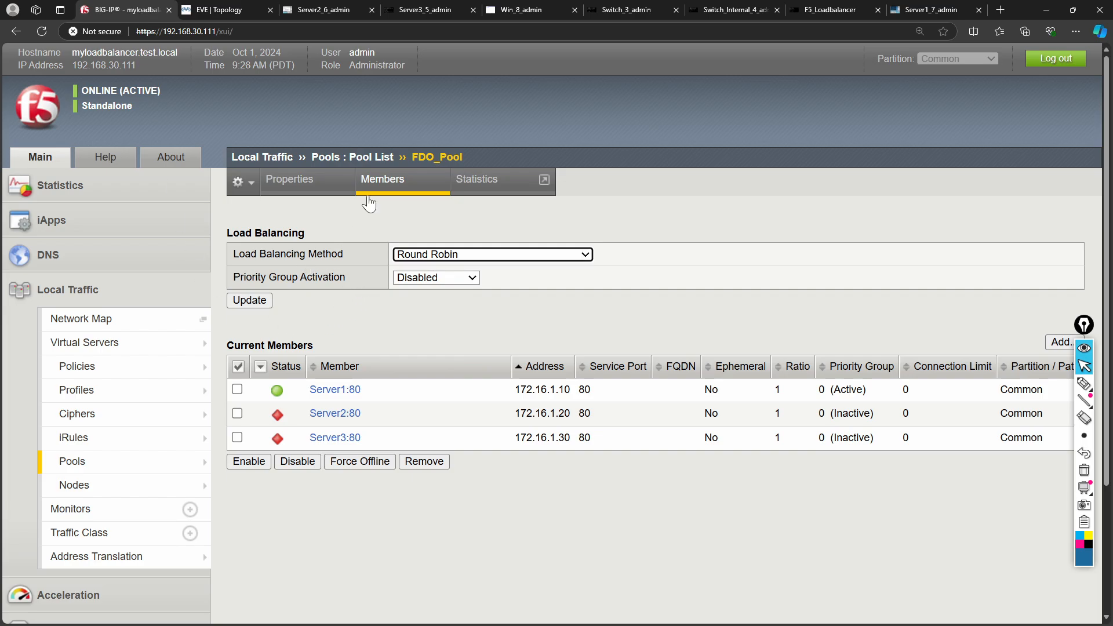
- Refresh FDO_Pool members to confirm Server2:80 is Active, then return to the client's 100.1.1.1 page
click(387, 188)
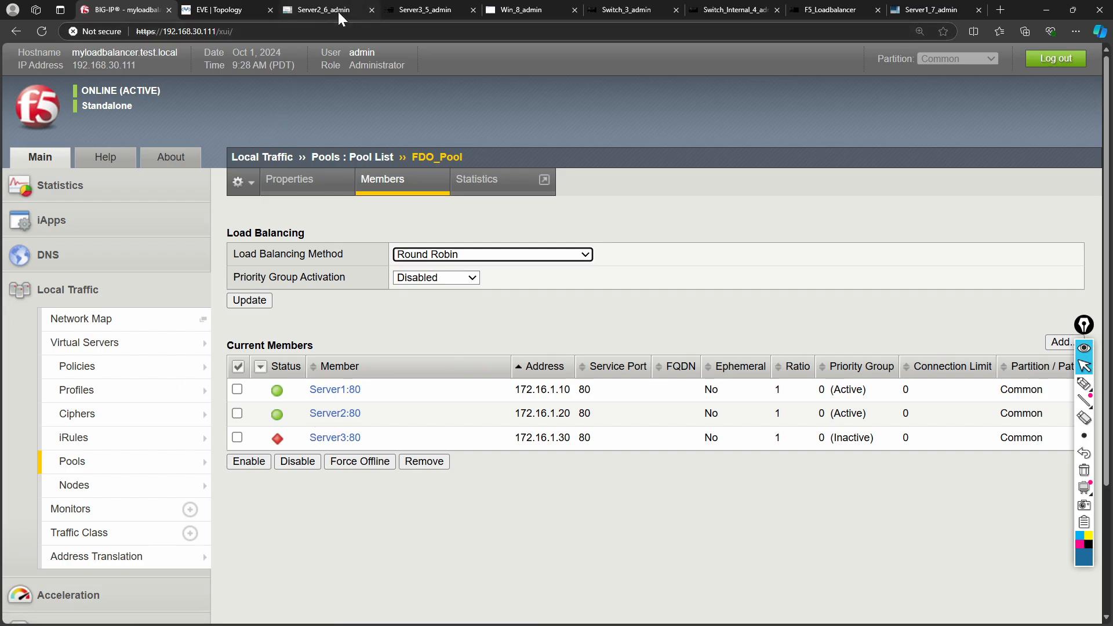
click(506, 13)
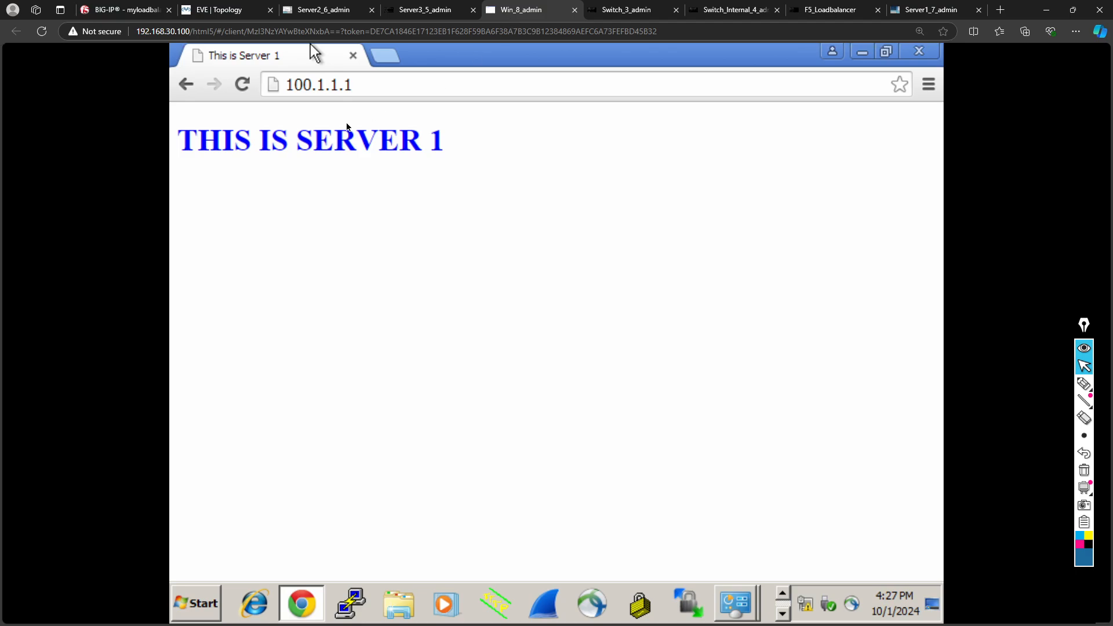
click(250, 92)
click(325, 17)
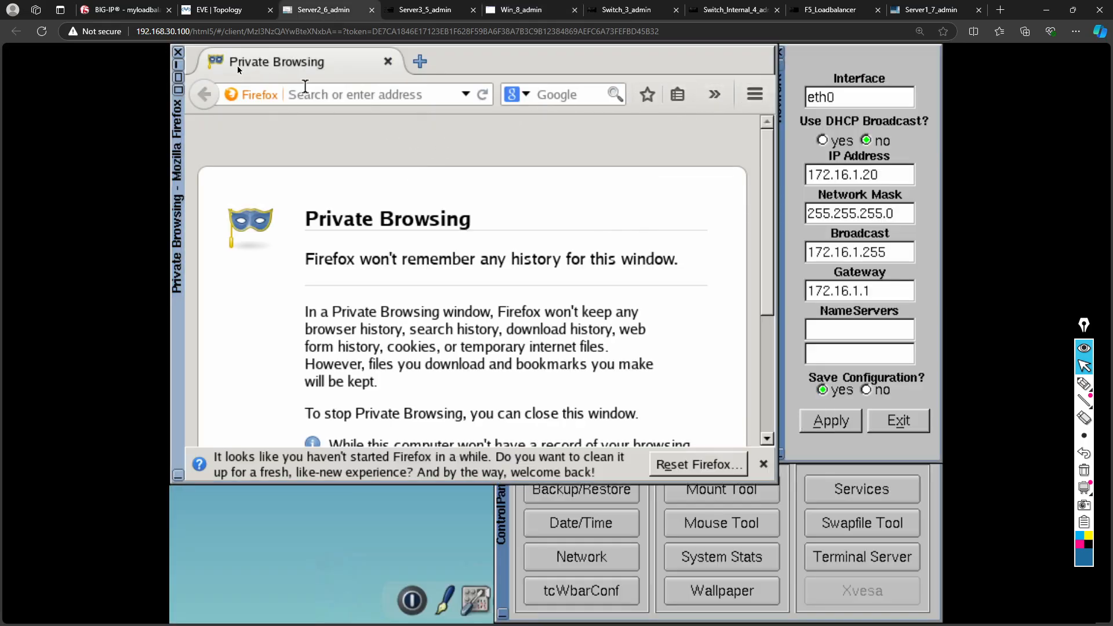
click(226, 10)
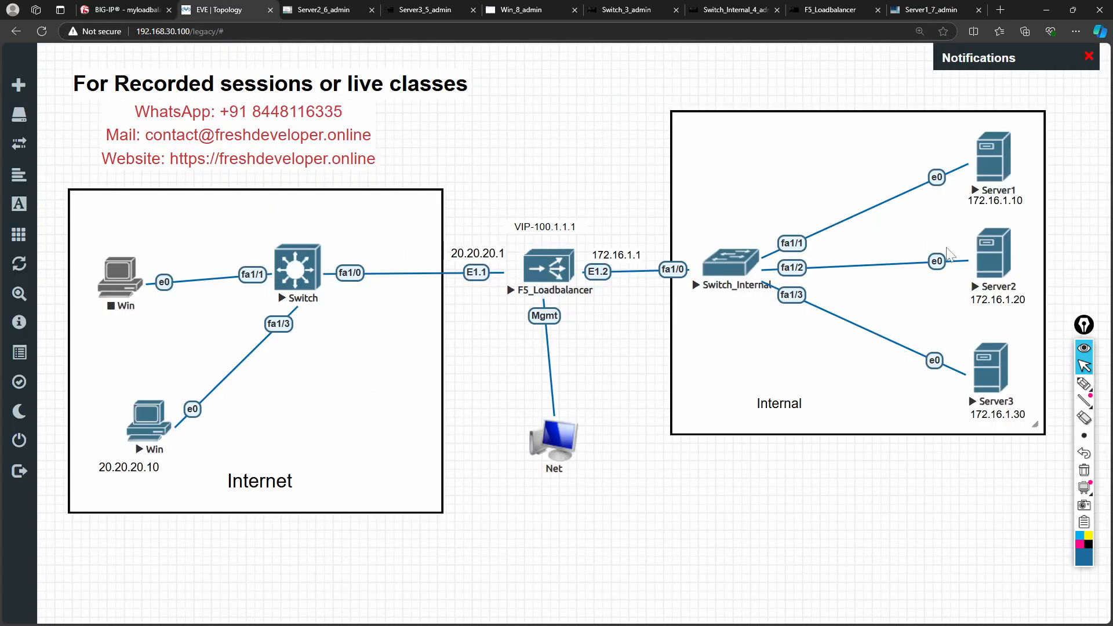
click(986, 262)
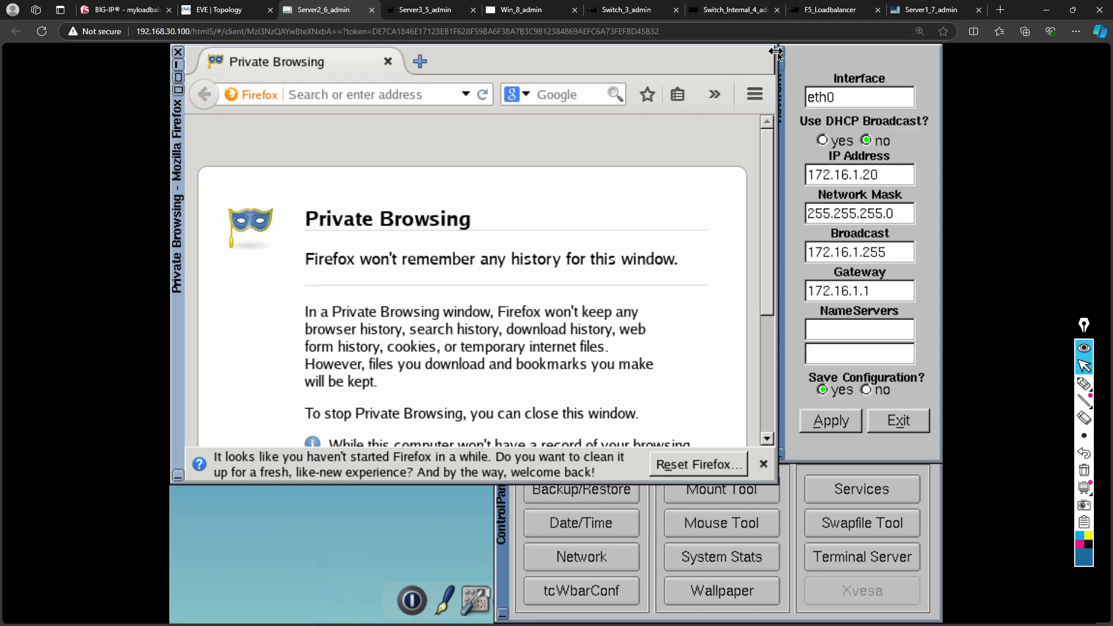
click(419, 7)
click(328, 10)
click(234, 12)
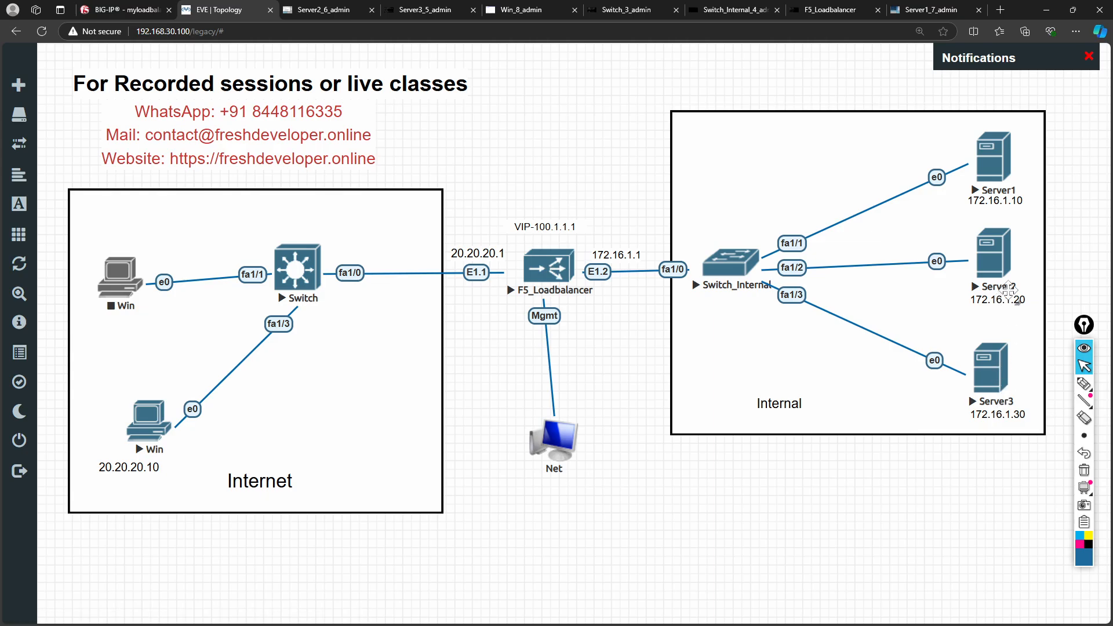
click(356, 11)
click(536, 10)
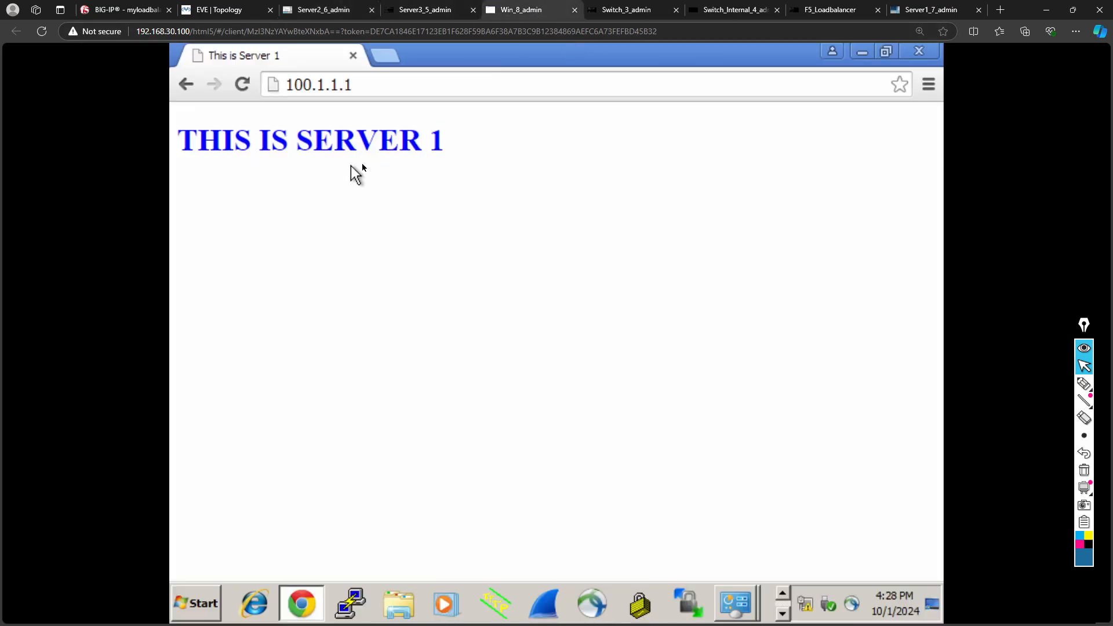
drag(446, 142, 380, 140)
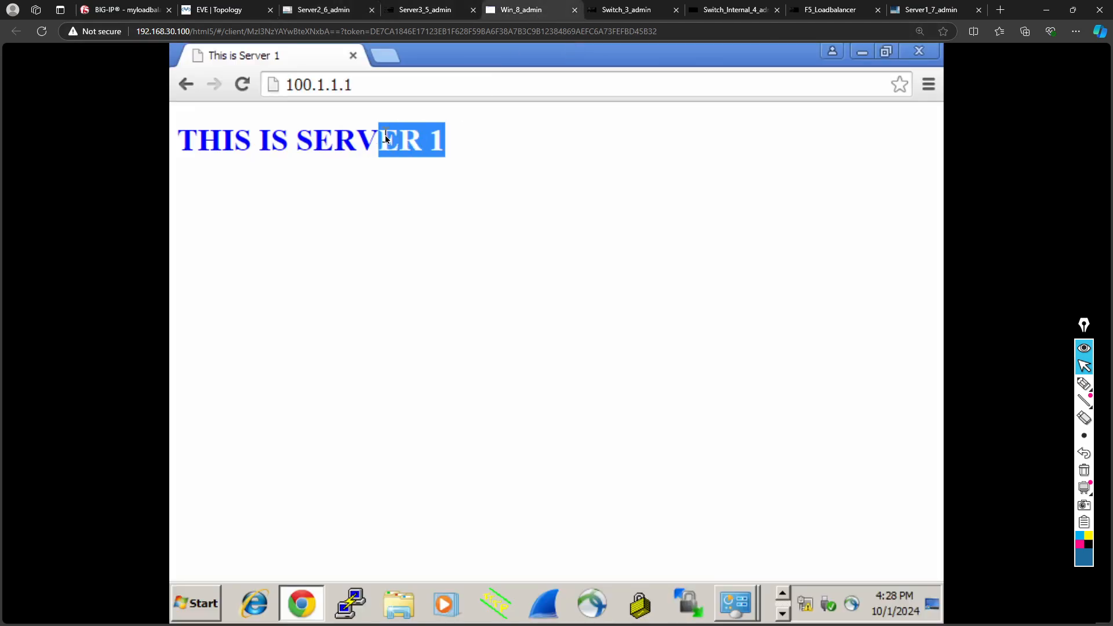
click(404, 181)
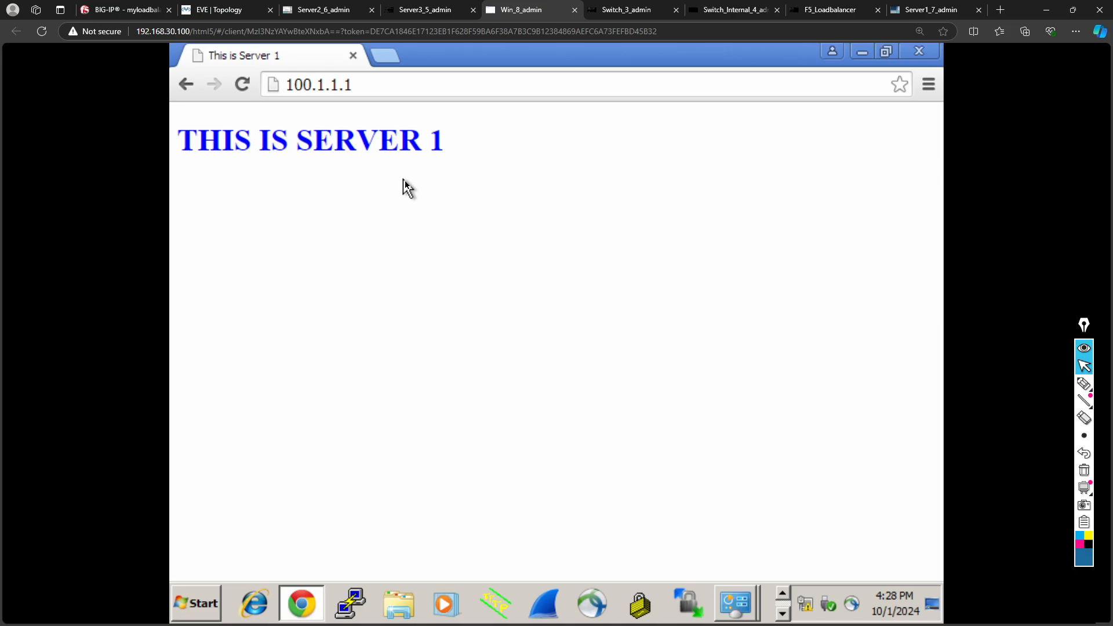
drag(446, 147, 422, 141)
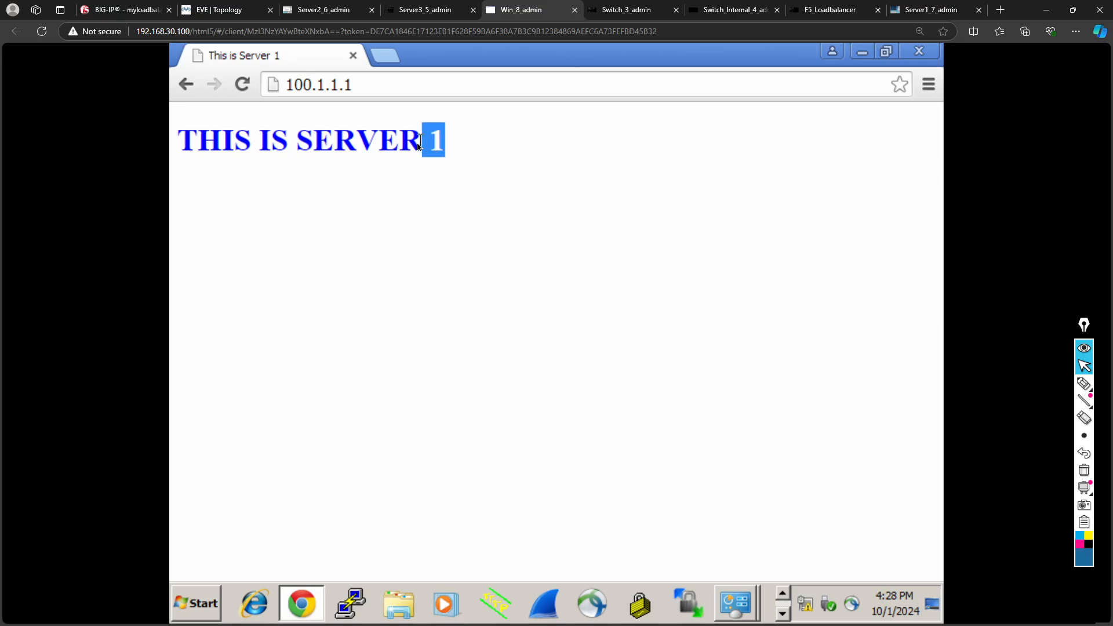
click(399, 191)
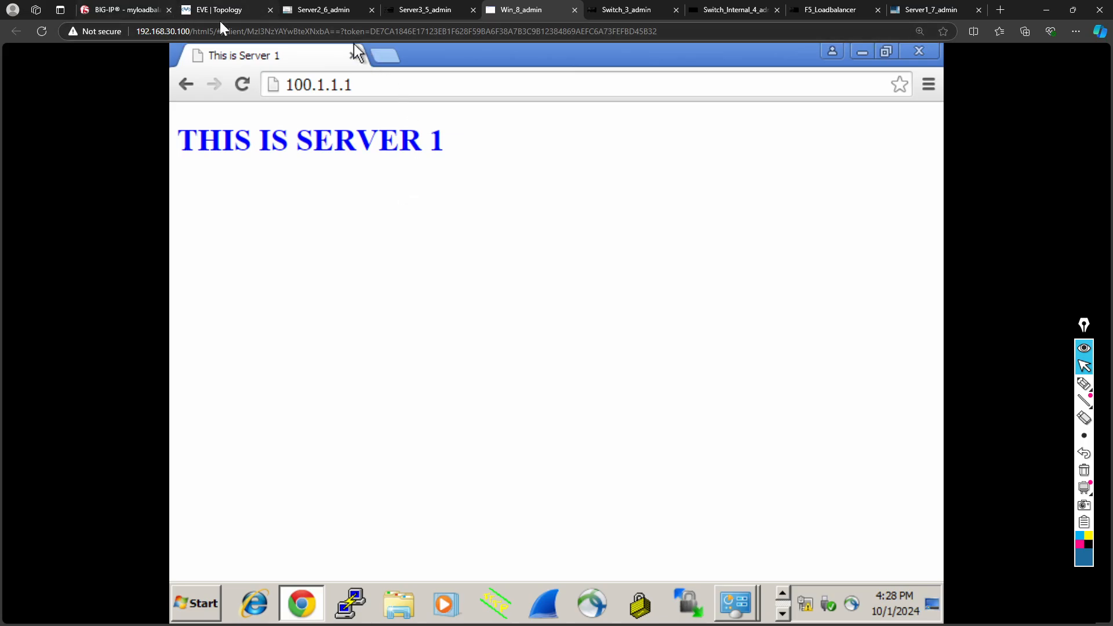
click(999, 11)
- Go to freshdeveloper.online and open the Self learning > F5-LTM course page
text(you)
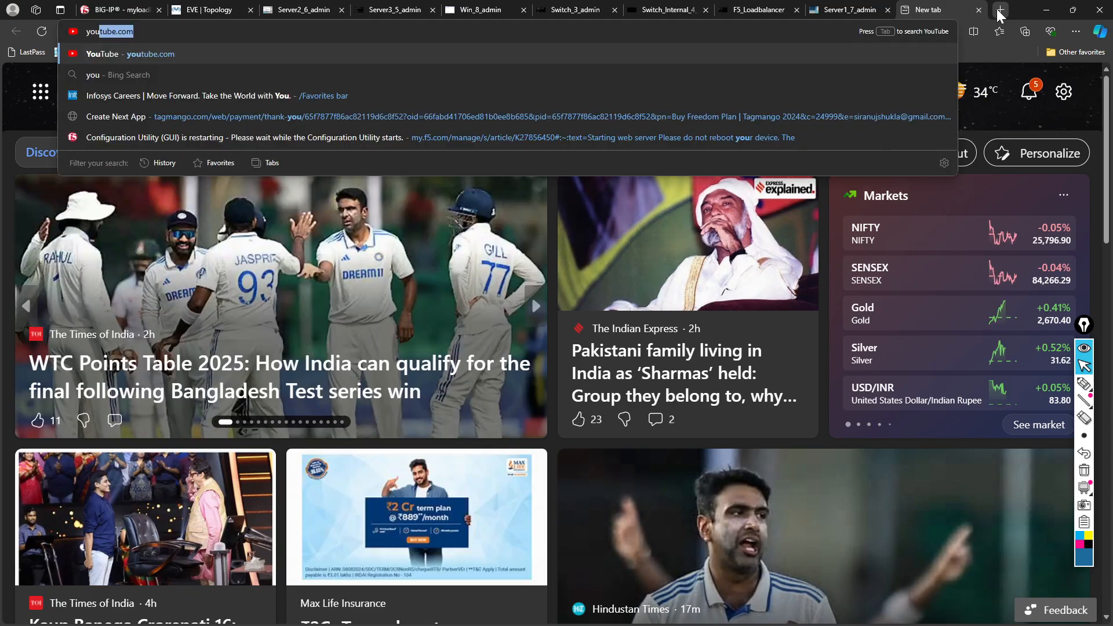
key(BackSpace)
key(BackSpace)
key(BackSpace)
key(BackSpace)
text(freshdeveloper.online)
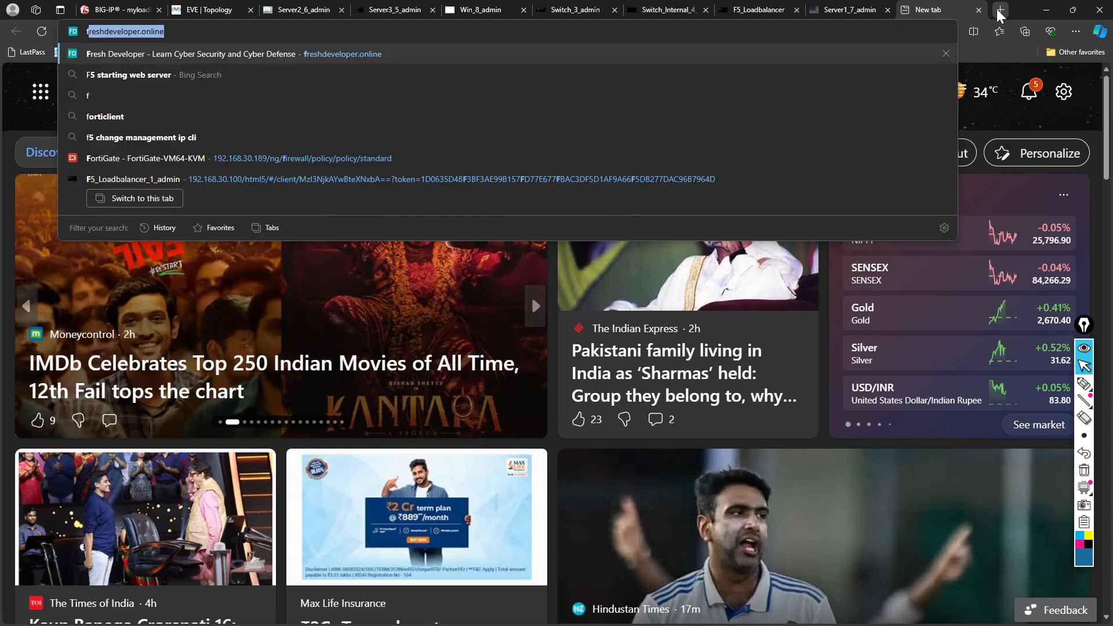
key(Return)
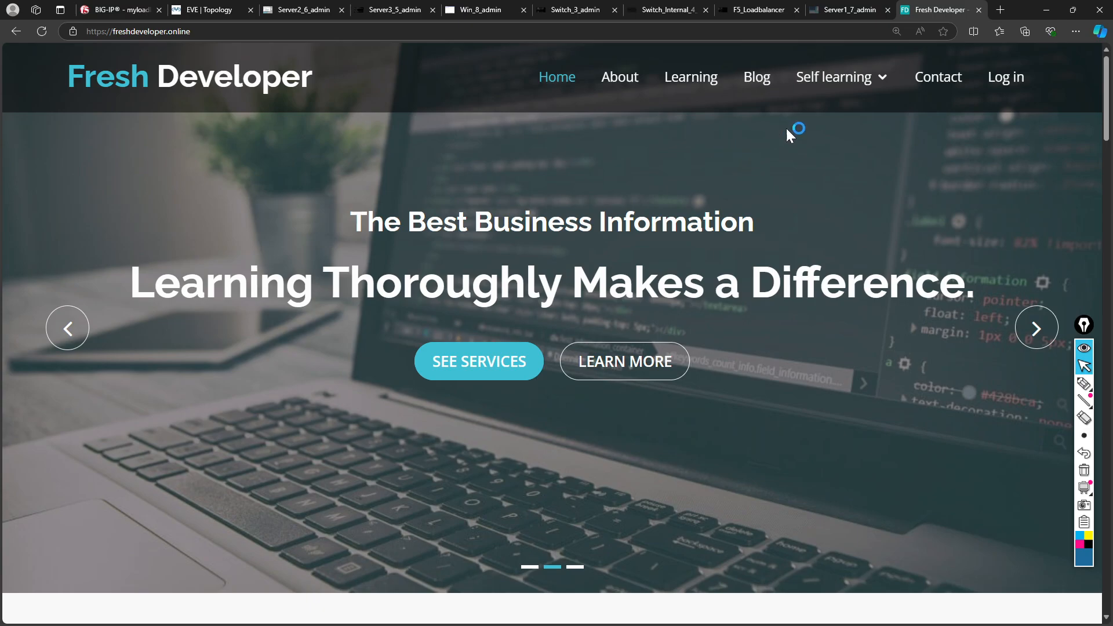
mouse_move(833, 77)
click(831, 316)
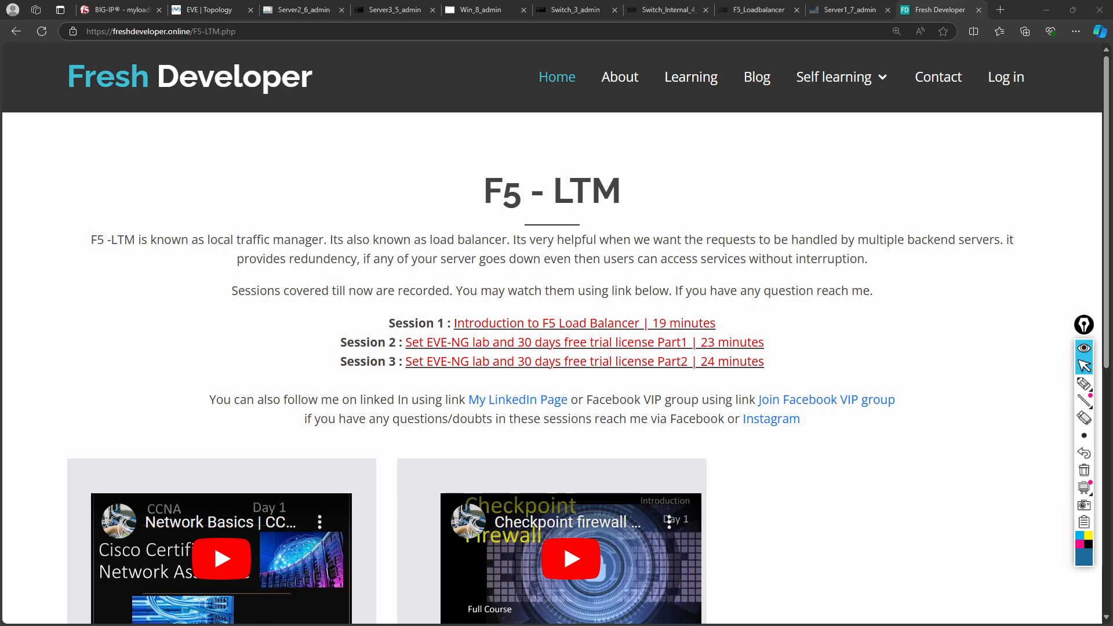
- Show the LinkedIn profile window full screen, minimize it, then return to the EVE topology
drag(0, 127, 384, 125)
double_click(474, 117)
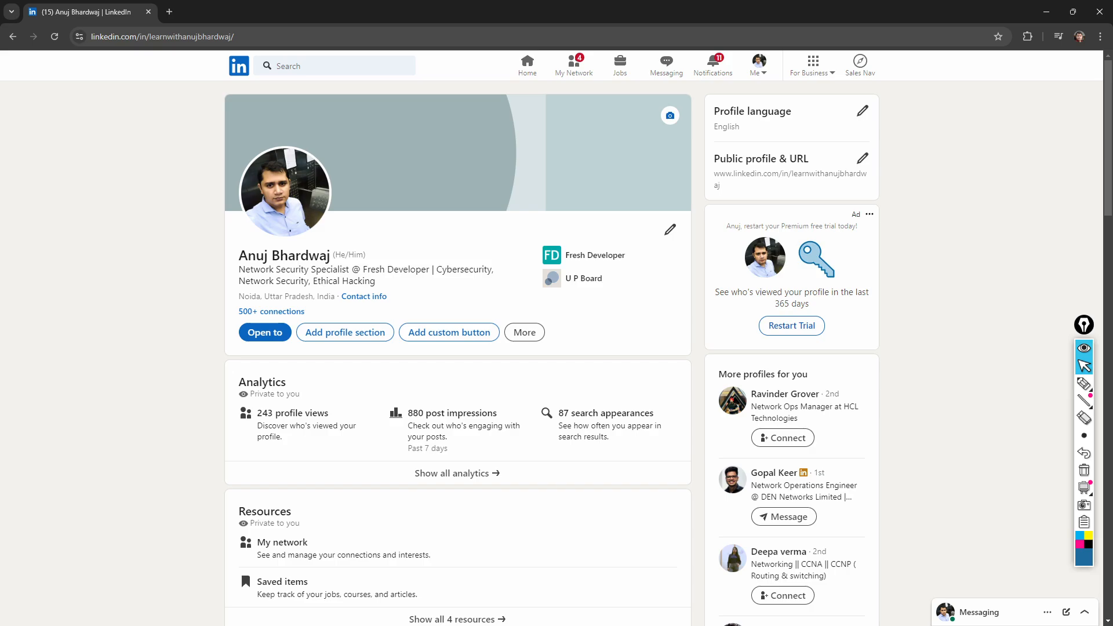
click(1043, 13)
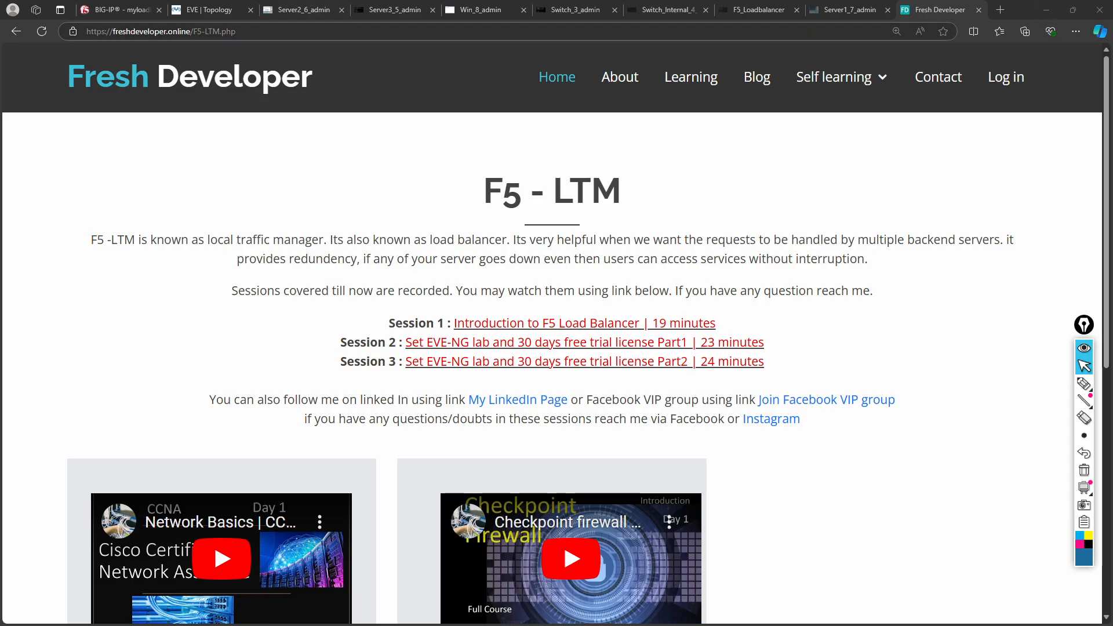
click(192, 8)
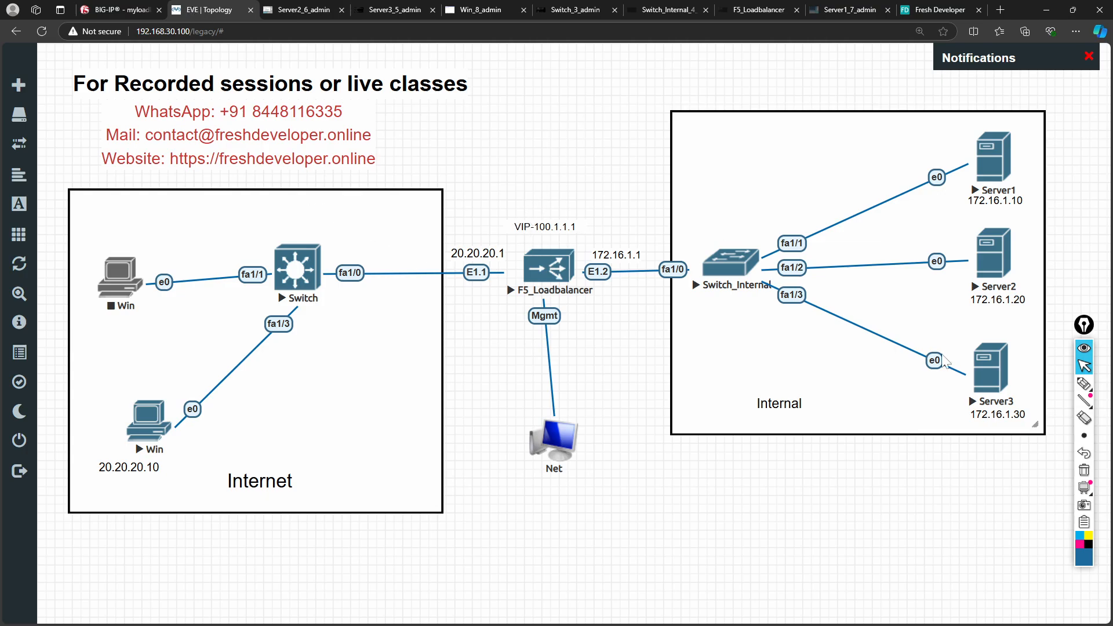
click(1084, 526)
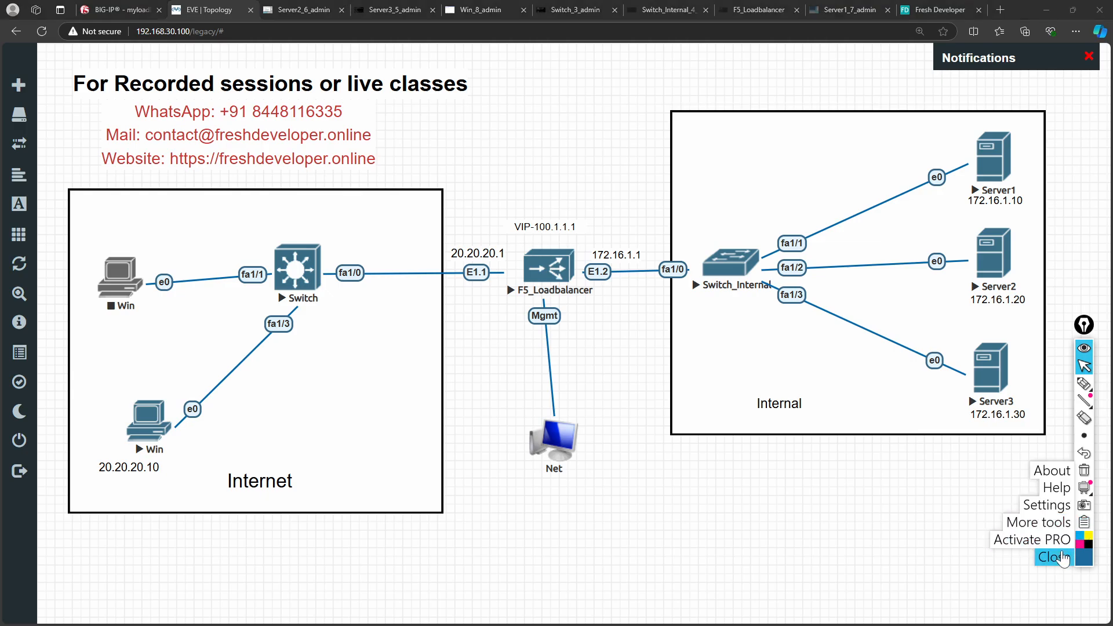
click(1056, 557)
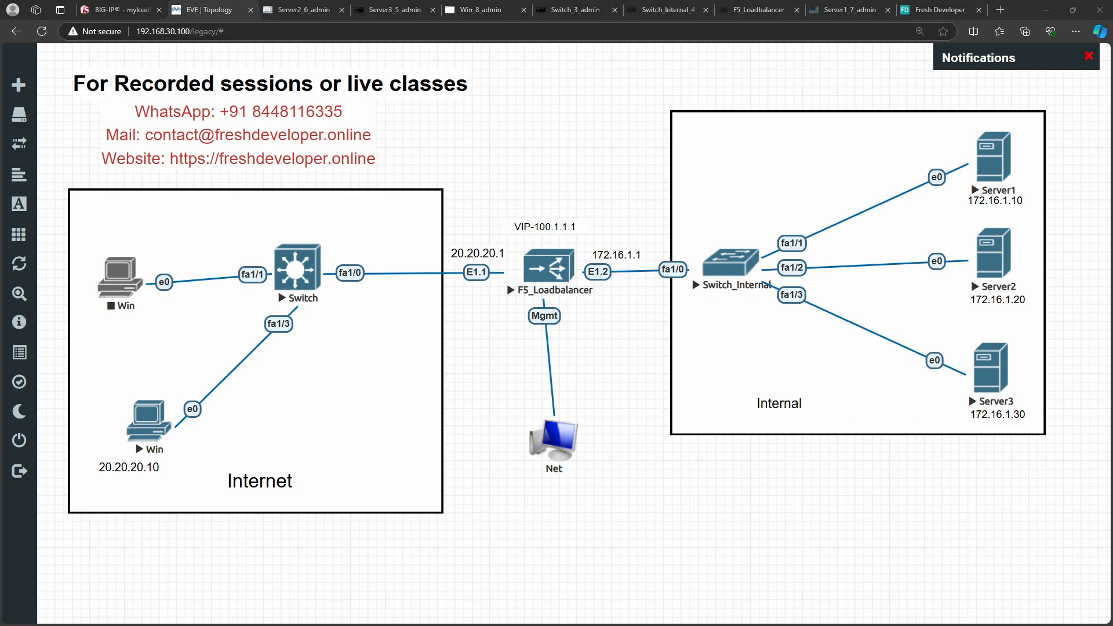